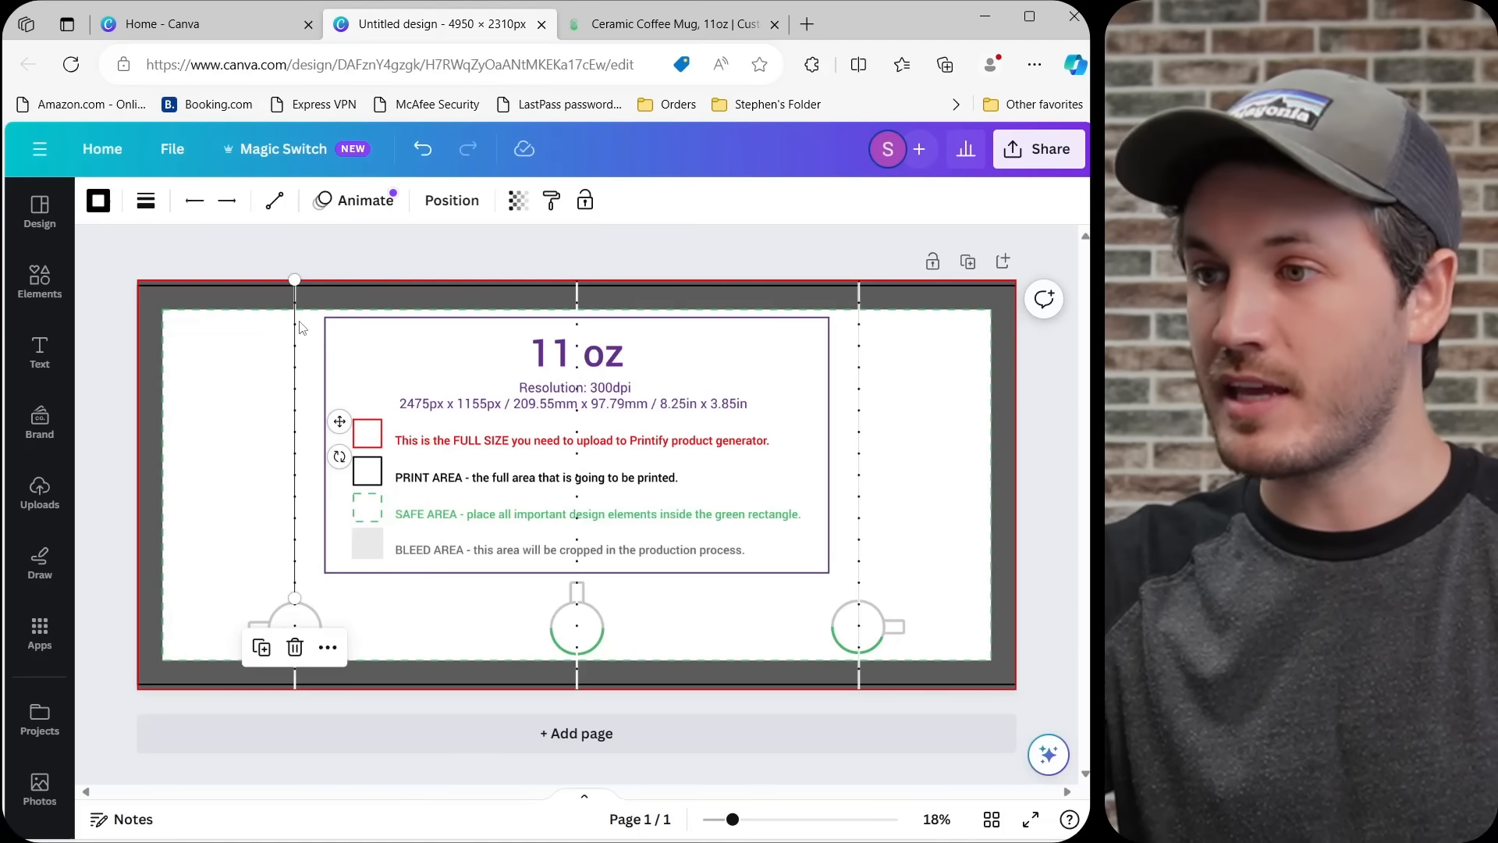
Place the second vertical guide line on the right-hand mug's centre mark and delete the 11 oz template image.
{"action": "left_click_drag", "start_coordinate": [300, 345], "coordinate": [862, 344]}
{"action": "left_click", "coordinate": [501, 383]}
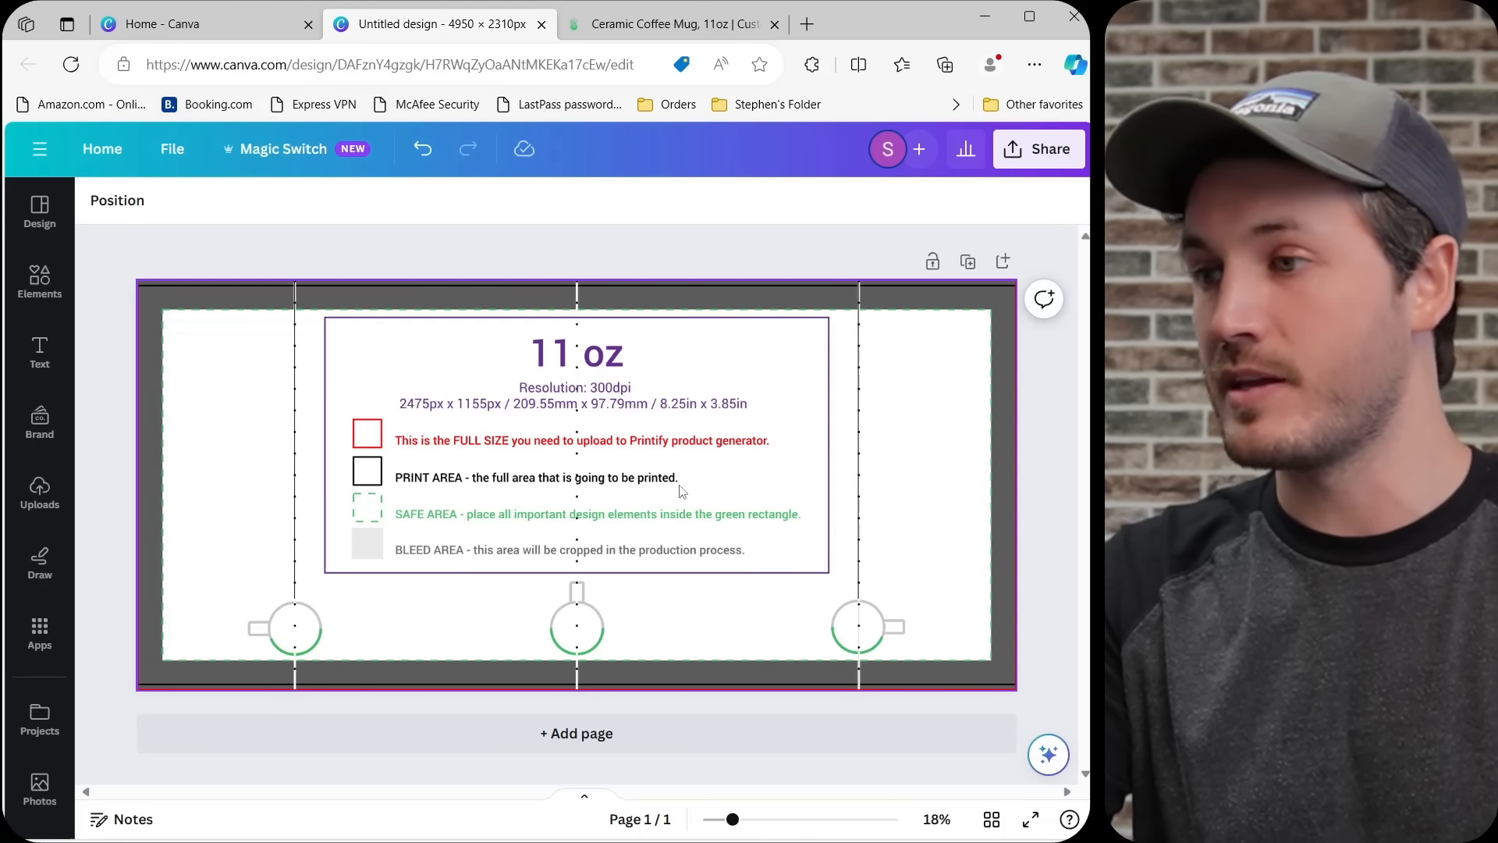
{"action": "left_click", "coordinate": [688, 366]}
{"action": "key", "text": "Delete"}
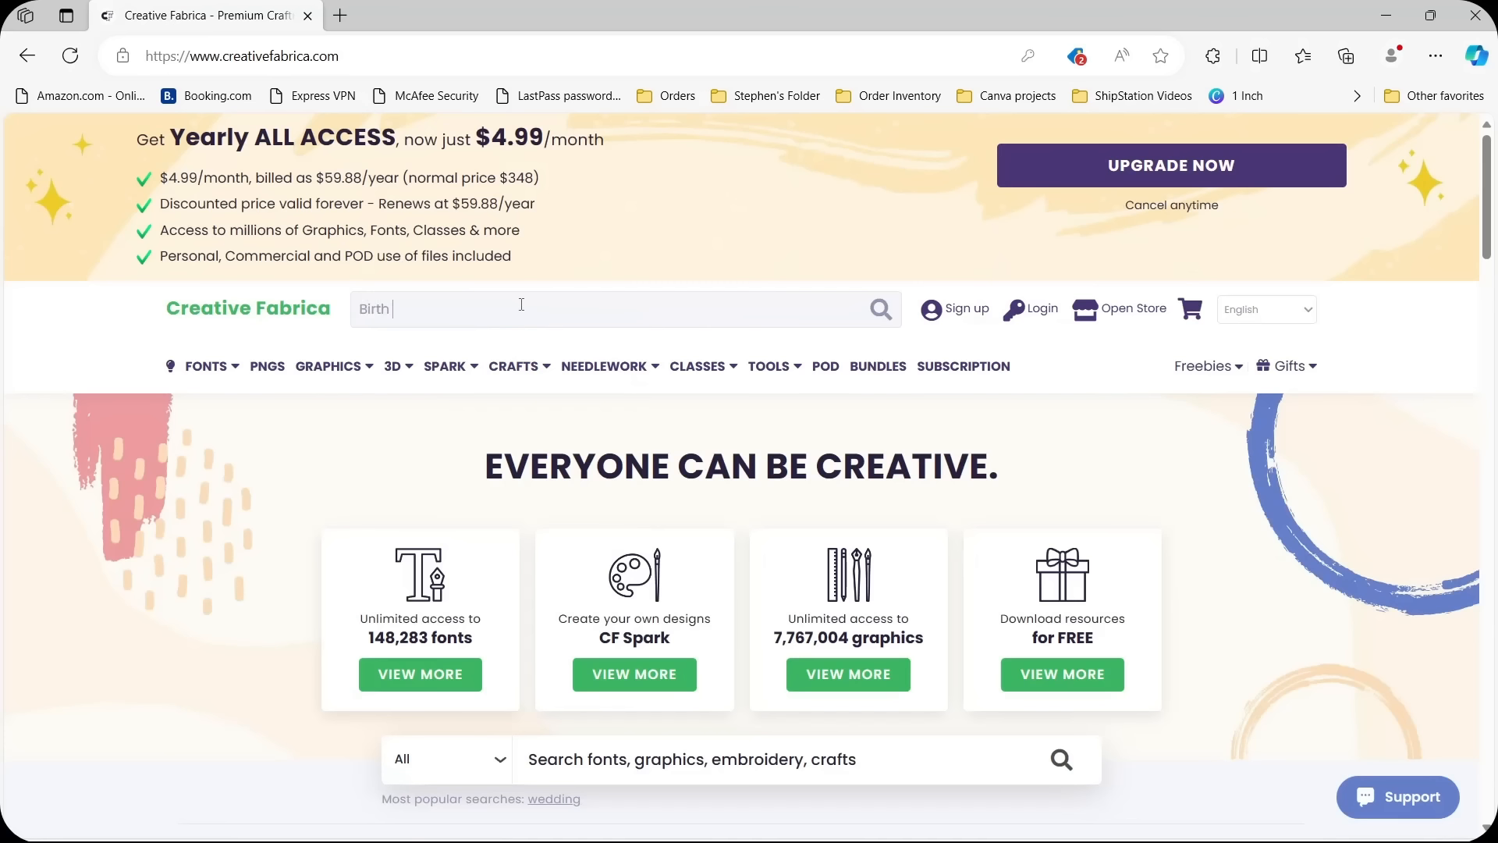
Search Creative Fabrica for "Birth Flower Clipart" and browse the available flower designs.
{"action": "type", "text": "F"}
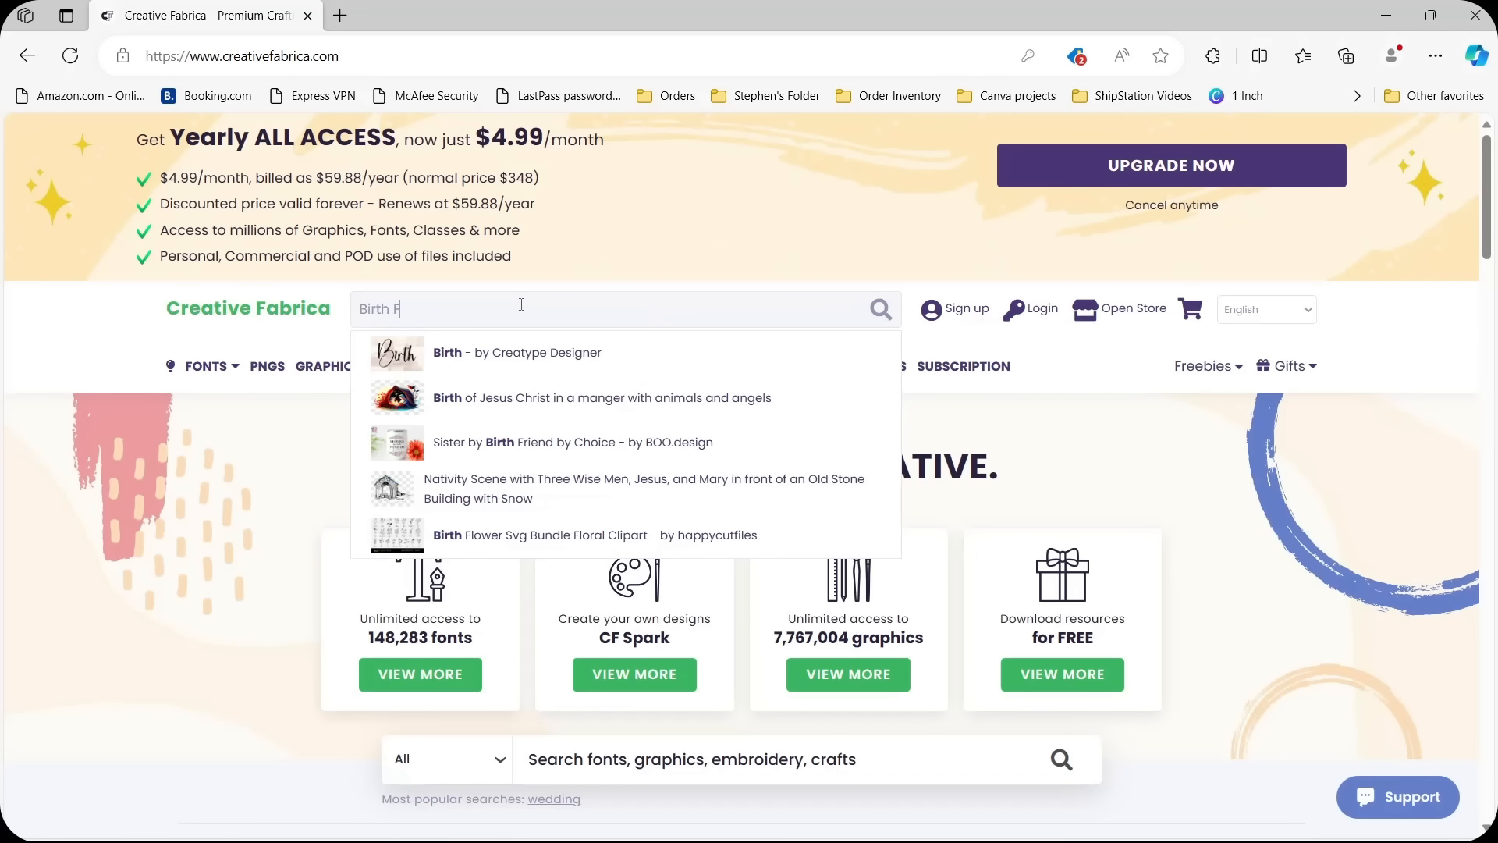
{"action": "type", "text": "lower Clipart"}
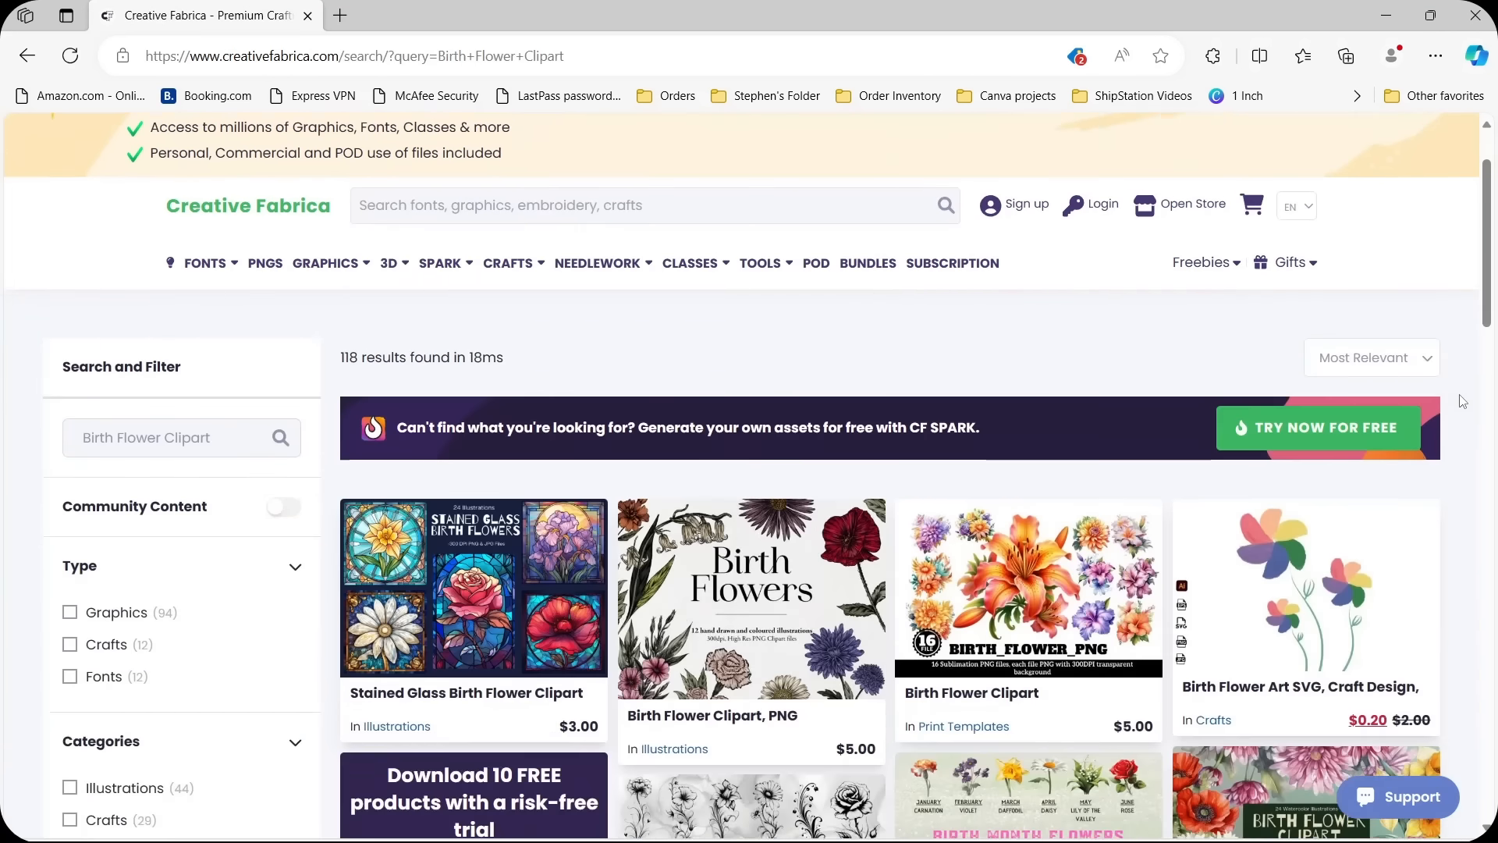
{"action": "scroll", "coordinate": [1463, 401], "scroll_direction": "down", "scroll_amount": 15}
{"action": "scroll", "coordinate": [1462, 401], "scroll_direction": "down", "scroll_amount": 15}
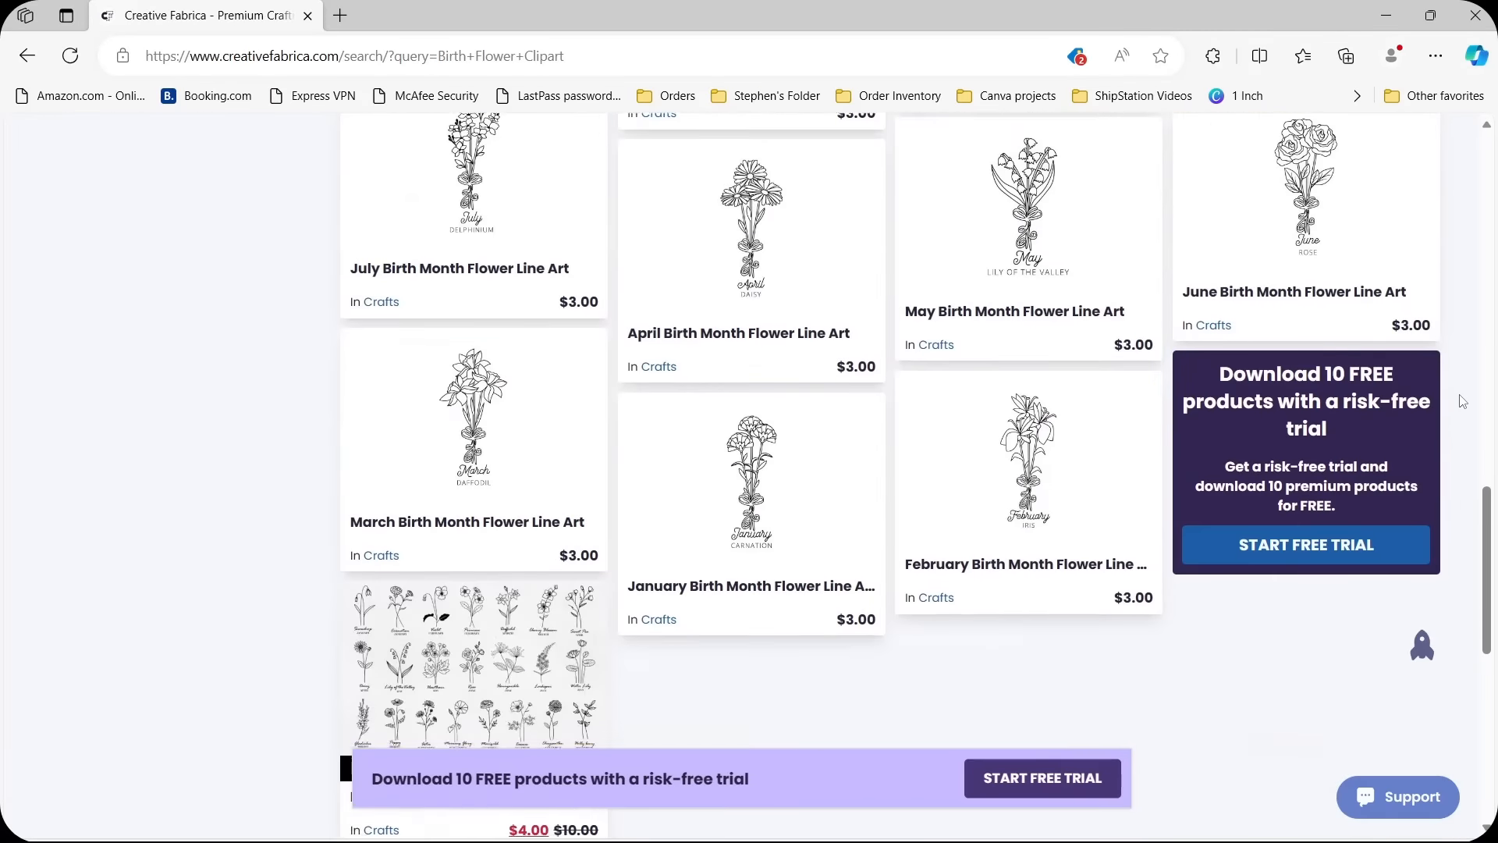
{"action": "scroll", "coordinate": [1462, 401], "scroll_direction": "down", "scroll_amount": 15}
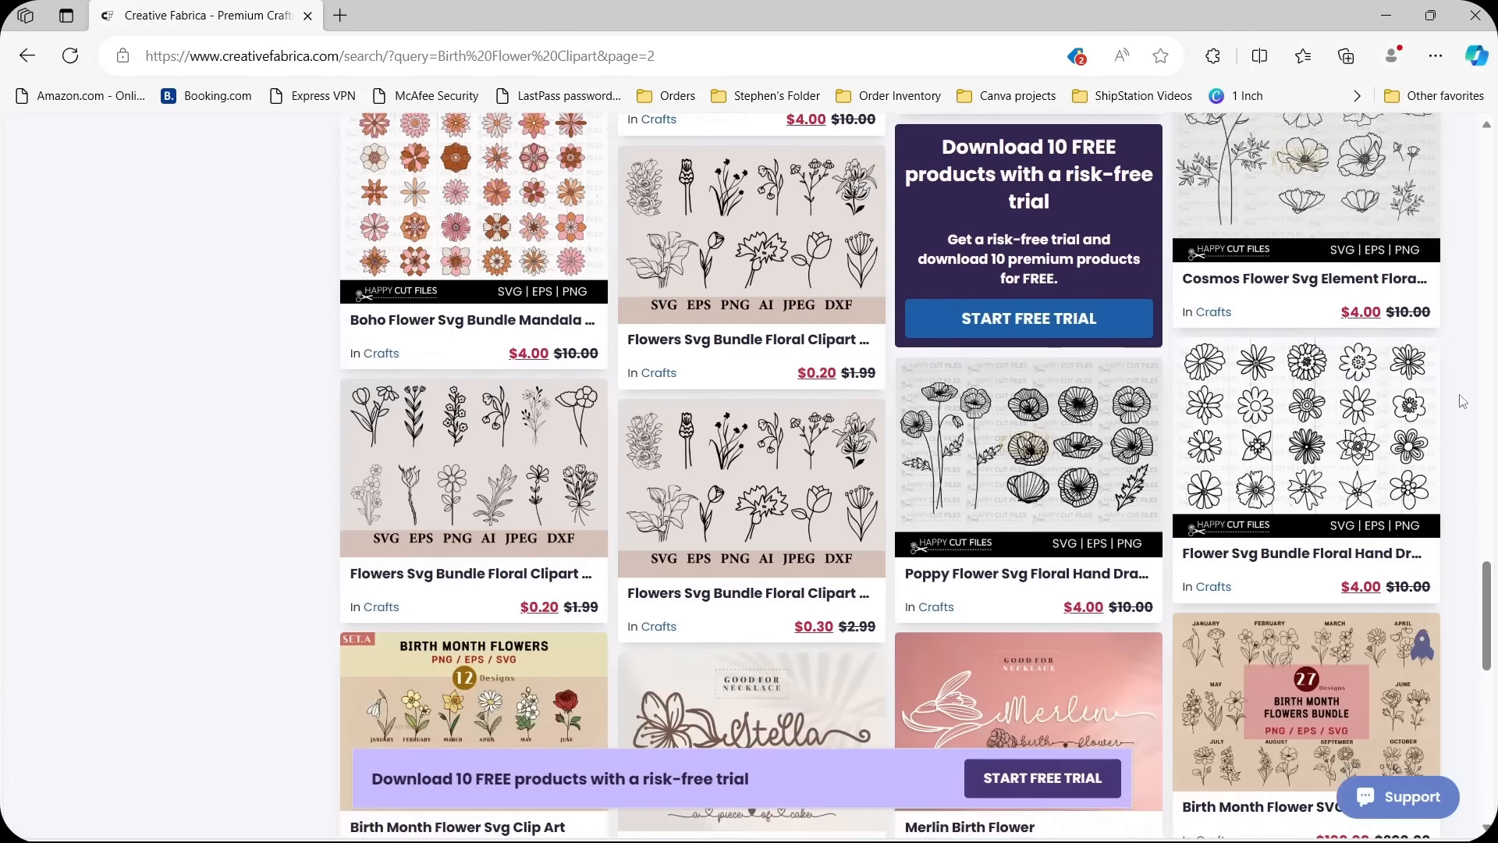
{"action": "scroll", "coordinate": [1463, 401], "scroll_direction": "down", "scroll_amount": 10}
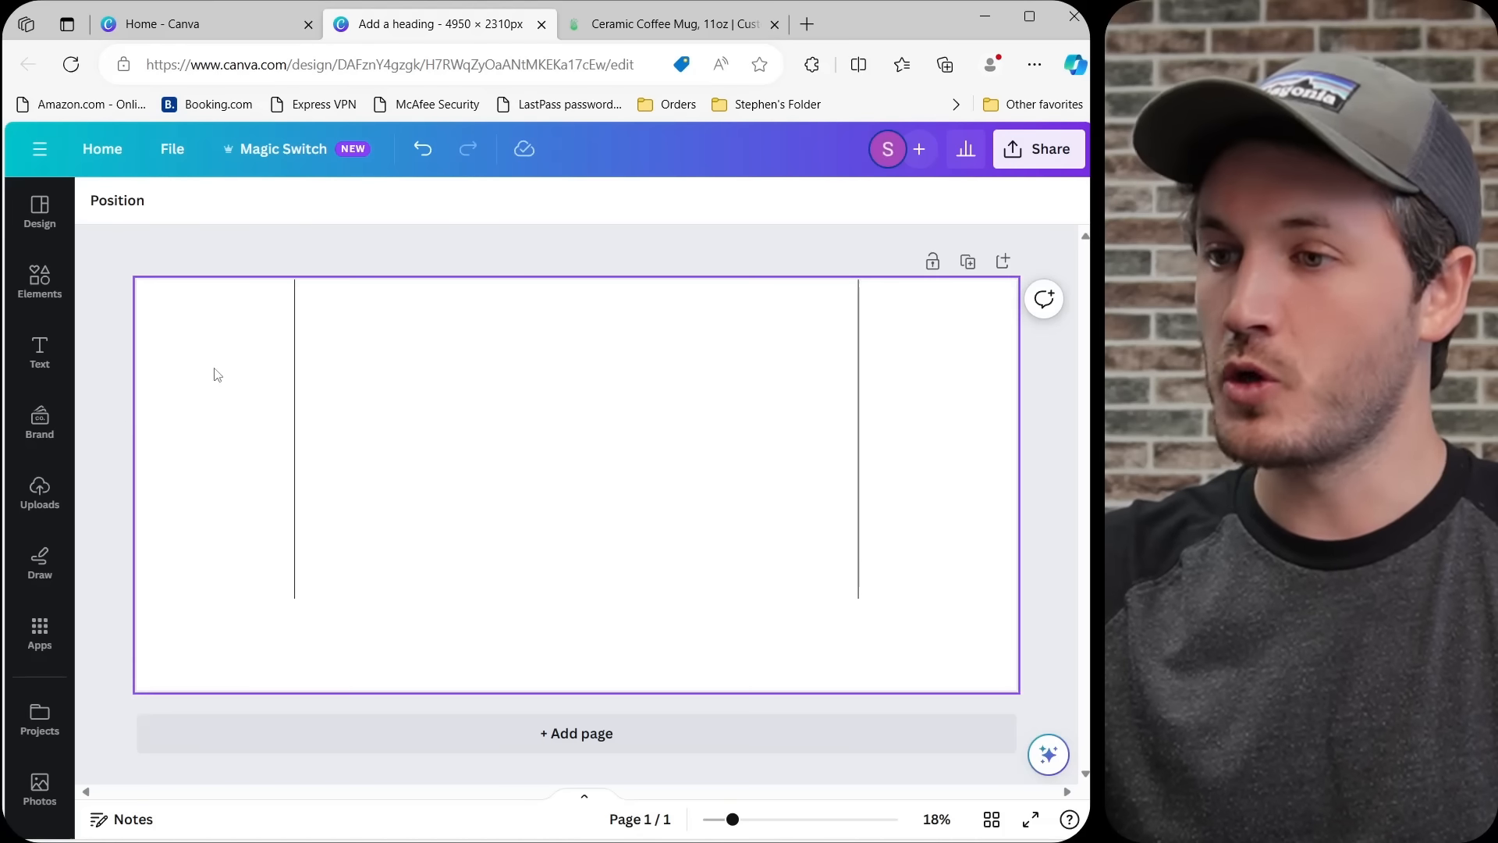
Insert the uploaded white snowdrop image into the Canva mug design and centre it on the left guide line.
{"action": "left_click", "coordinate": [40, 491]}
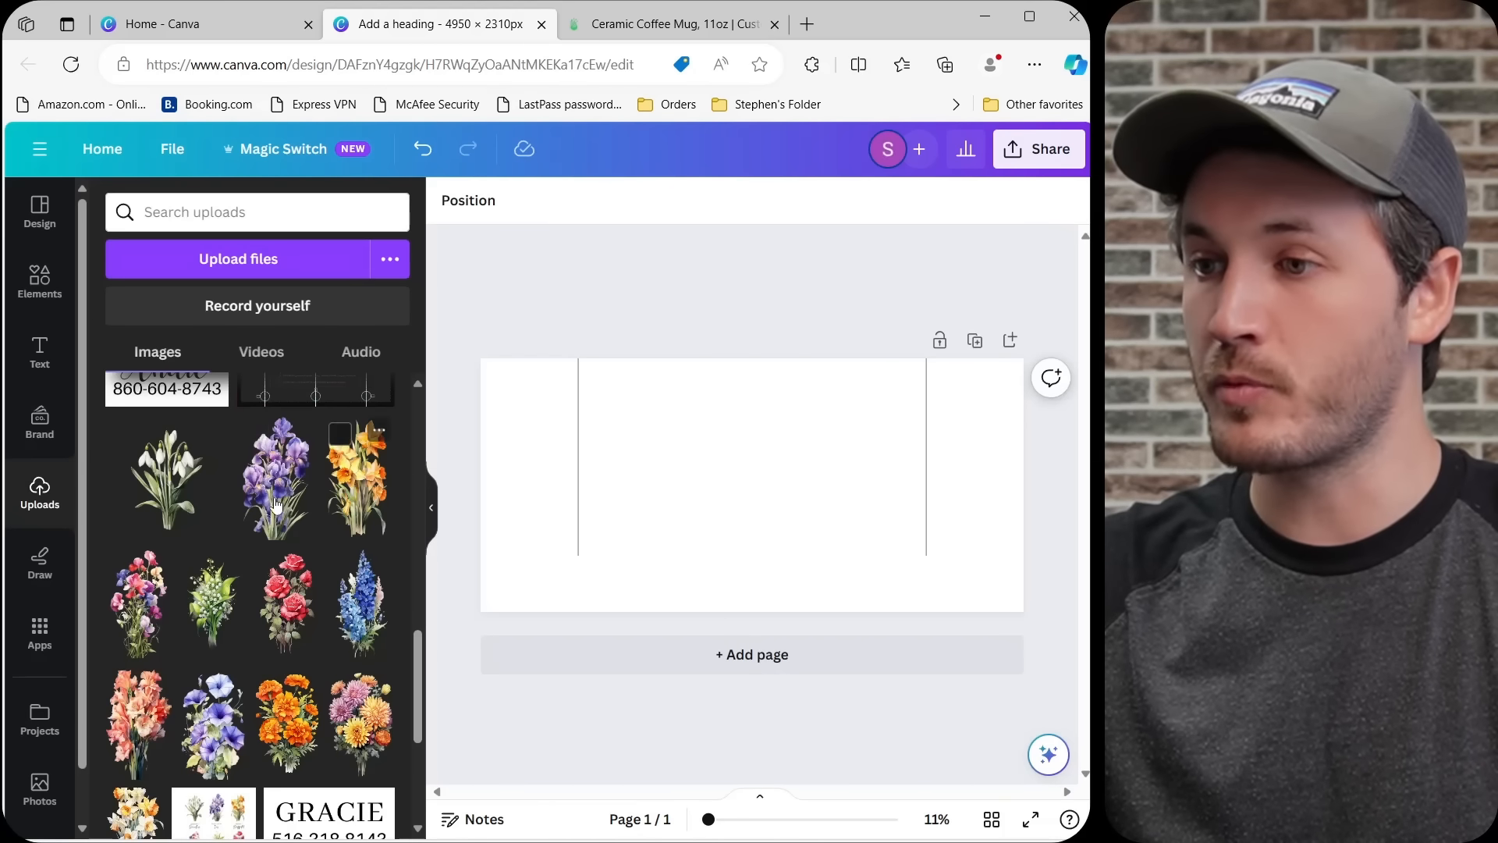
{"action": "left_click", "coordinate": [214, 461]}
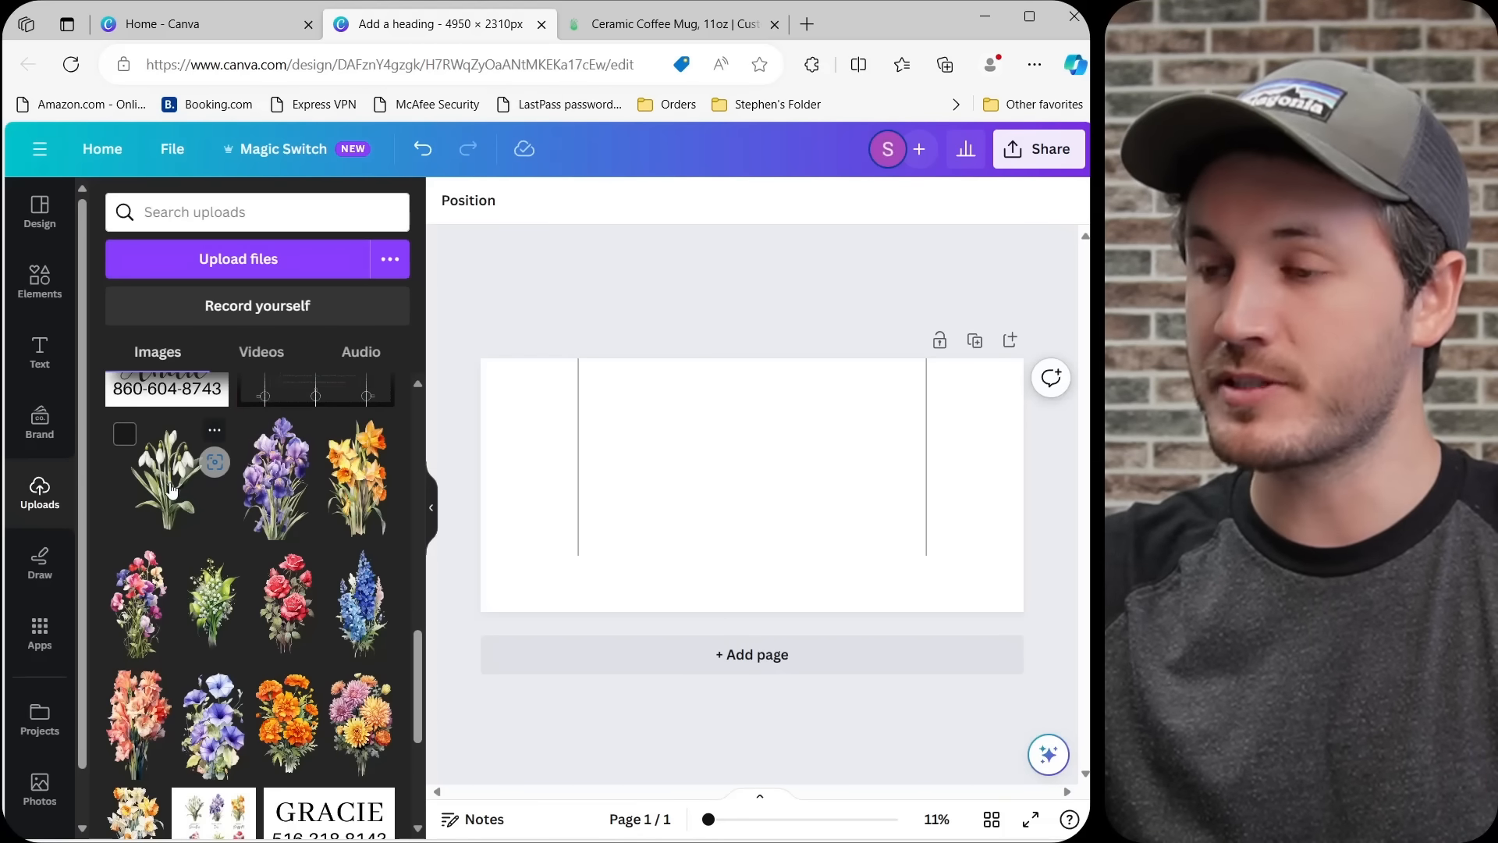
{"action": "left_click", "coordinate": [431, 507]}
{"action": "left_click_drag", "start_coordinate": [564, 535], "coordinate": [282, 478]}
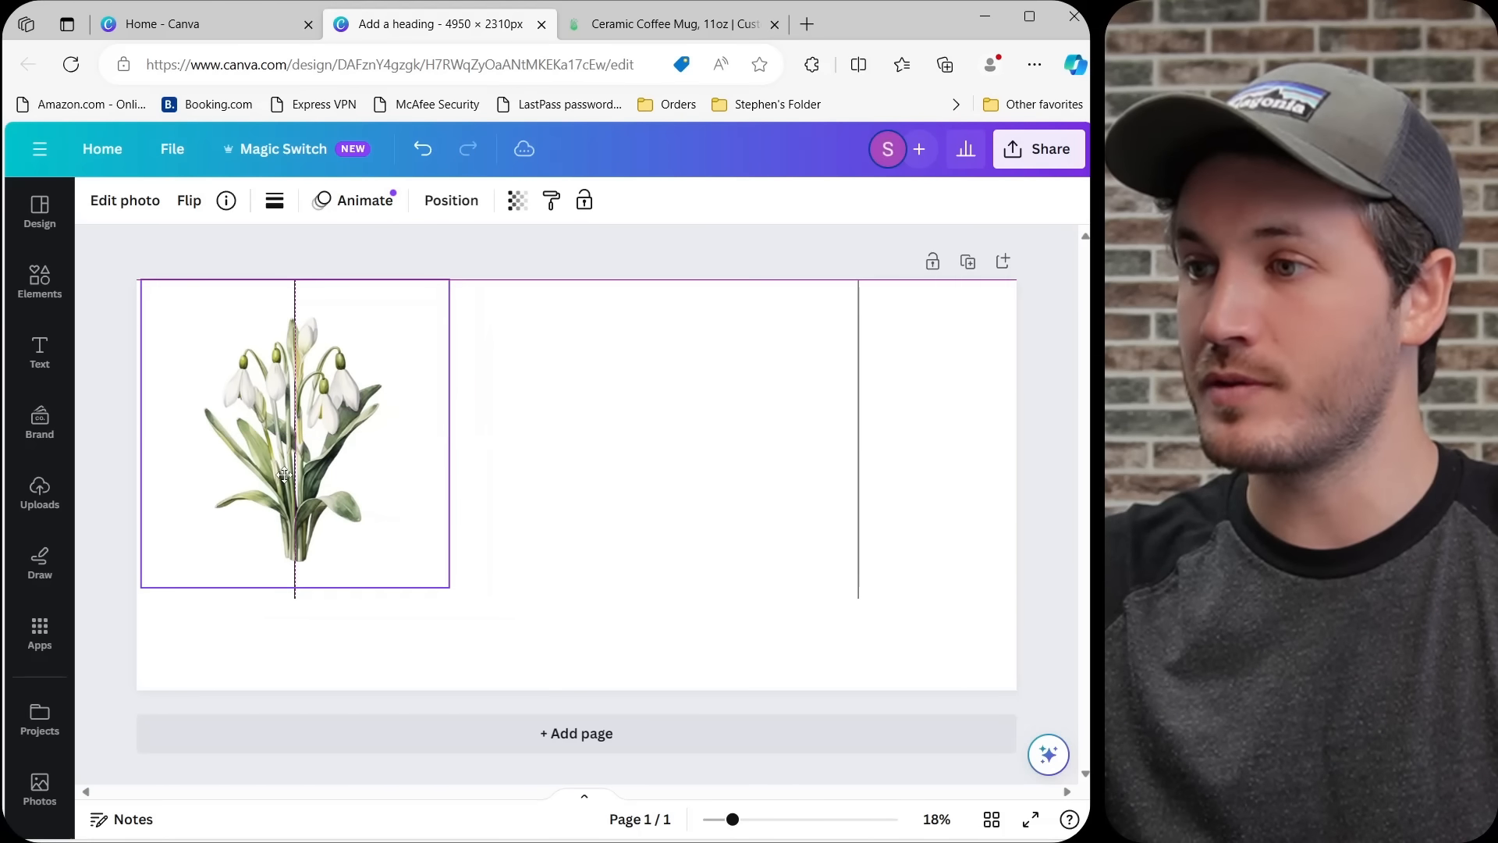
{"action": "left_click", "coordinate": [595, 541]}
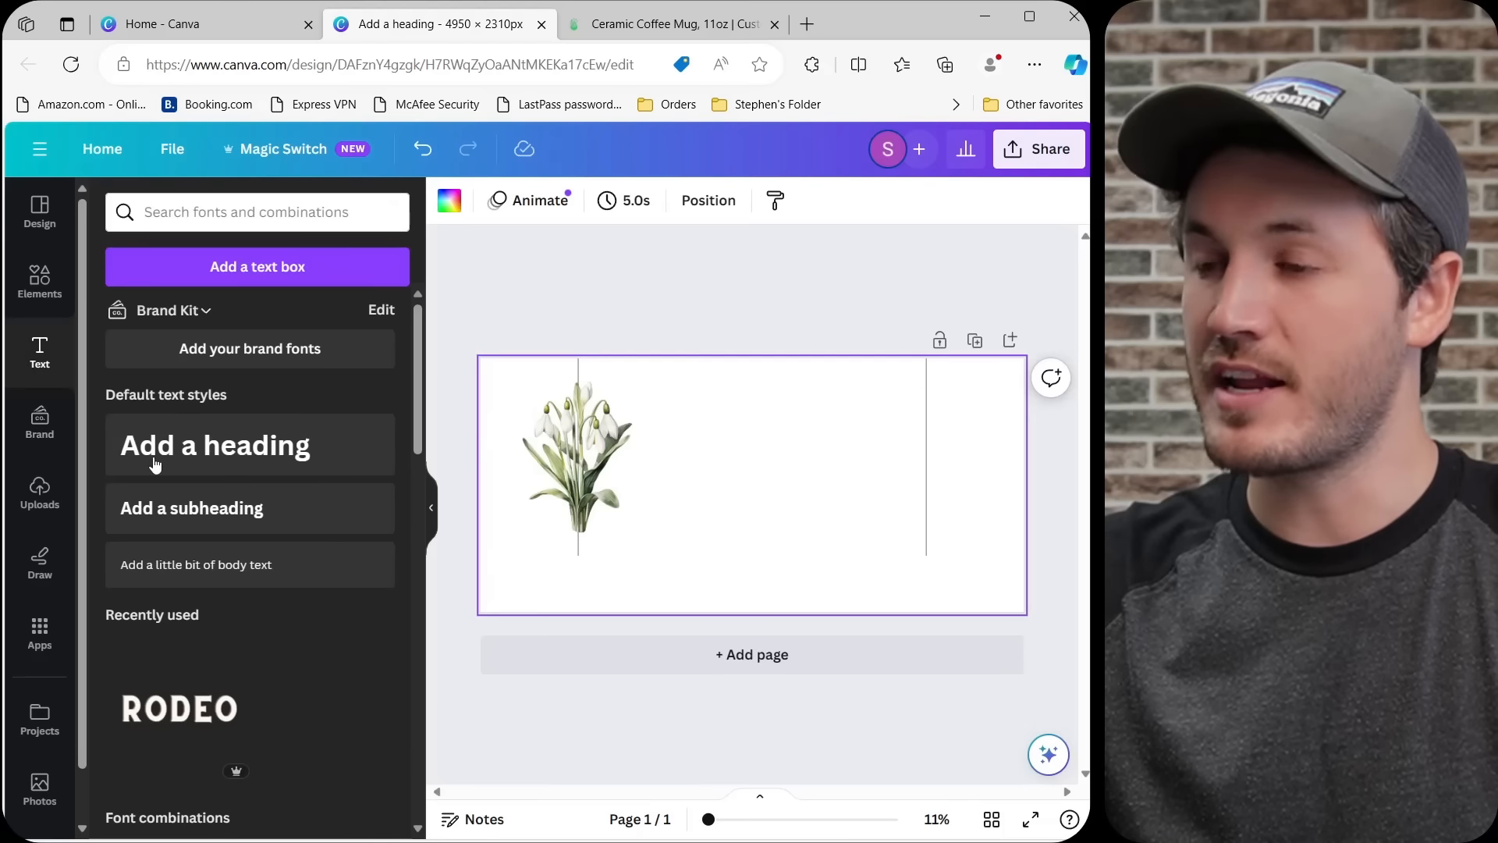
Add a heading to the design and replace its placeholder text with the recipient's first name.
{"action": "left_click", "coordinate": [40, 353]}
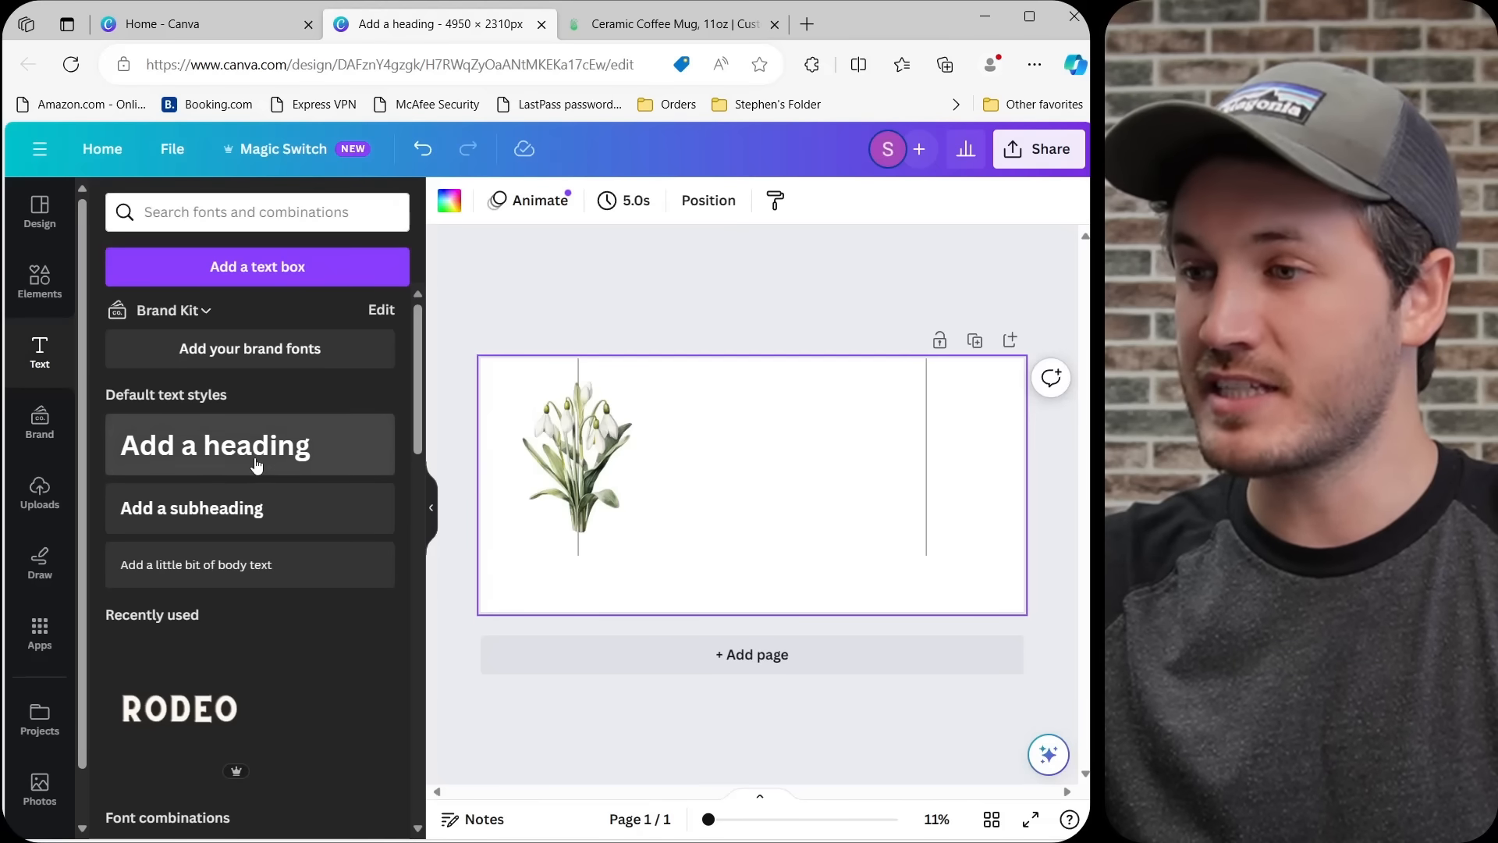
{"action": "left_click", "coordinate": [156, 461]}
{"action": "left_click", "coordinate": [431, 508]}
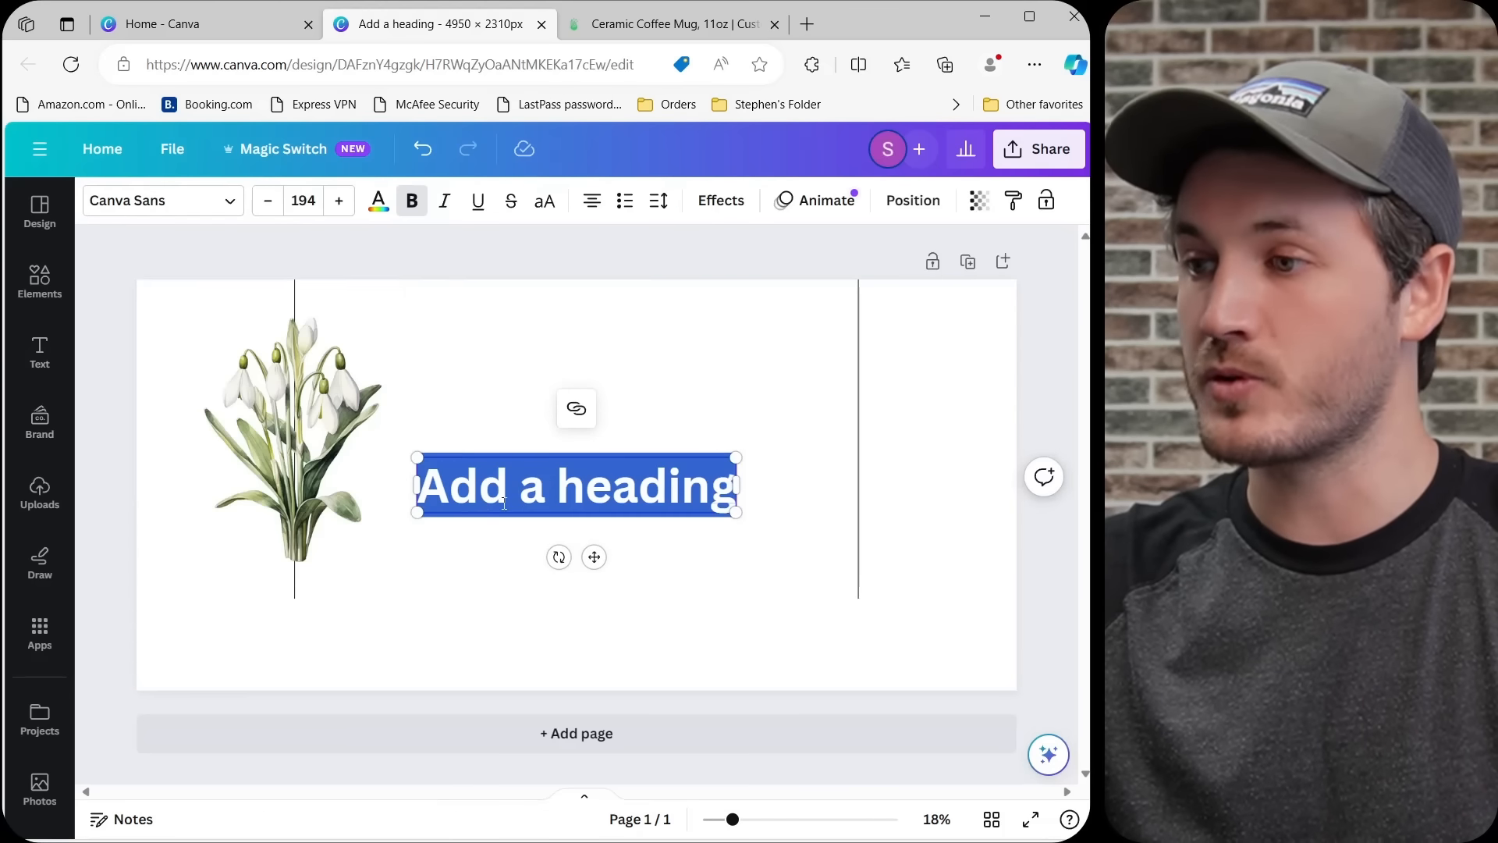
{"action": "left_click", "coordinate": [595, 364]}
{"action": "double_click", "coordinate": [586, 500]}
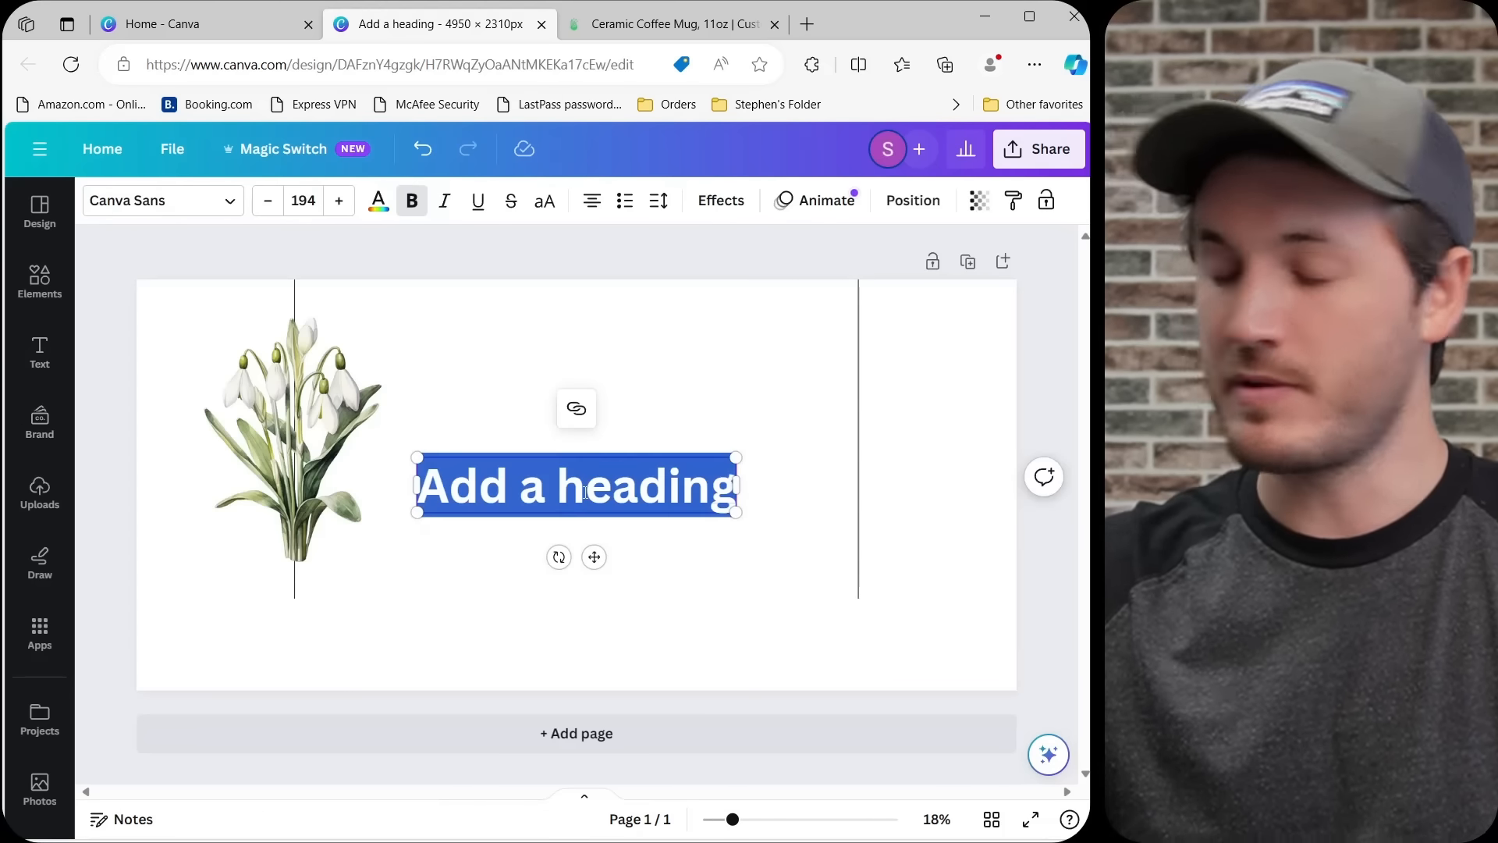
{"action": "type", "text": "Samantha"}
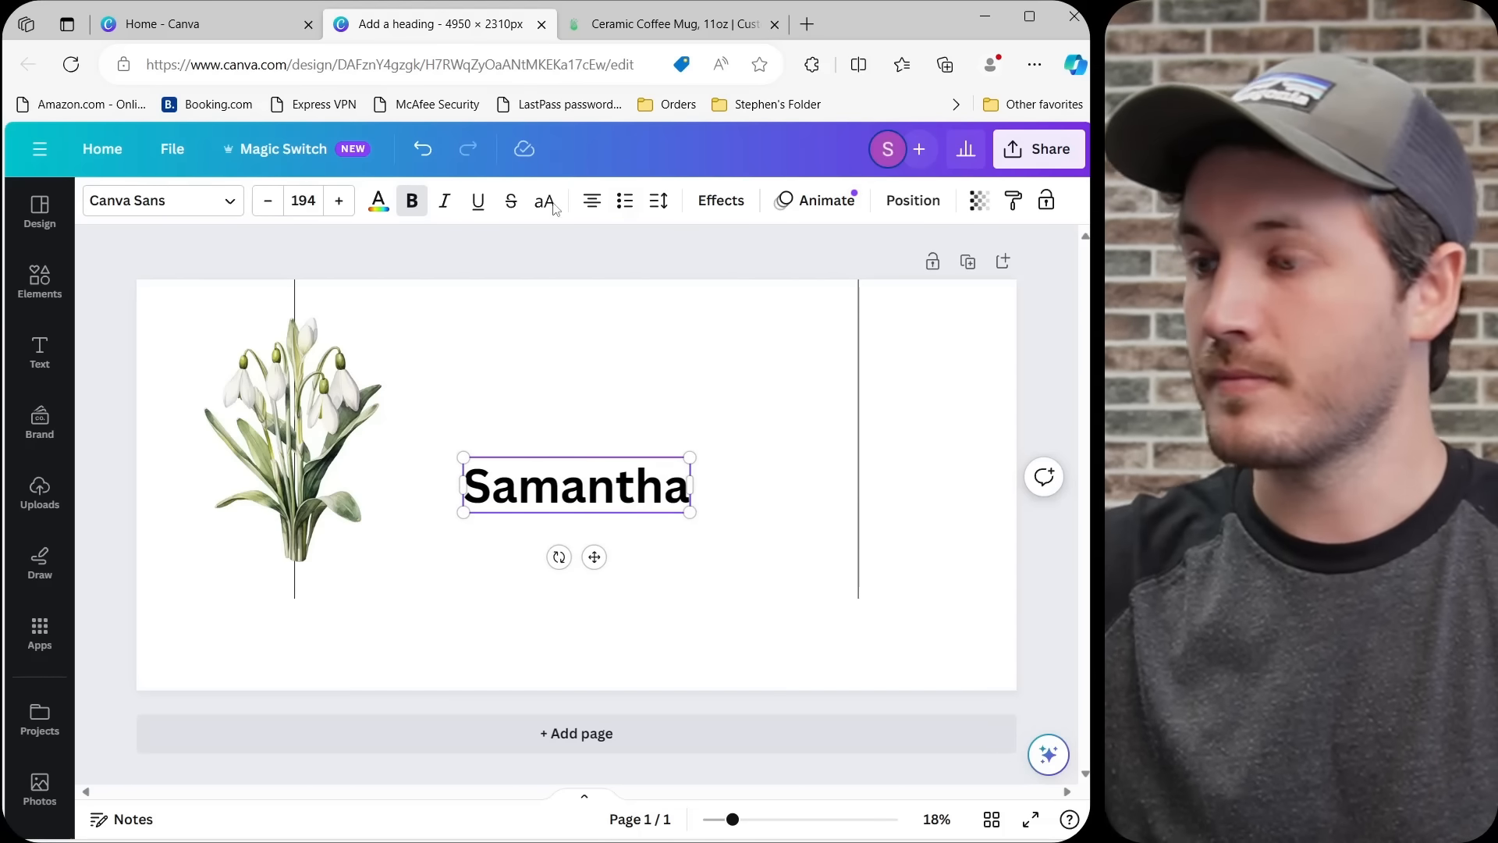
Change the name heading's font to Stoic.
{"action": "left_click", "coordinate": [180, 204]}
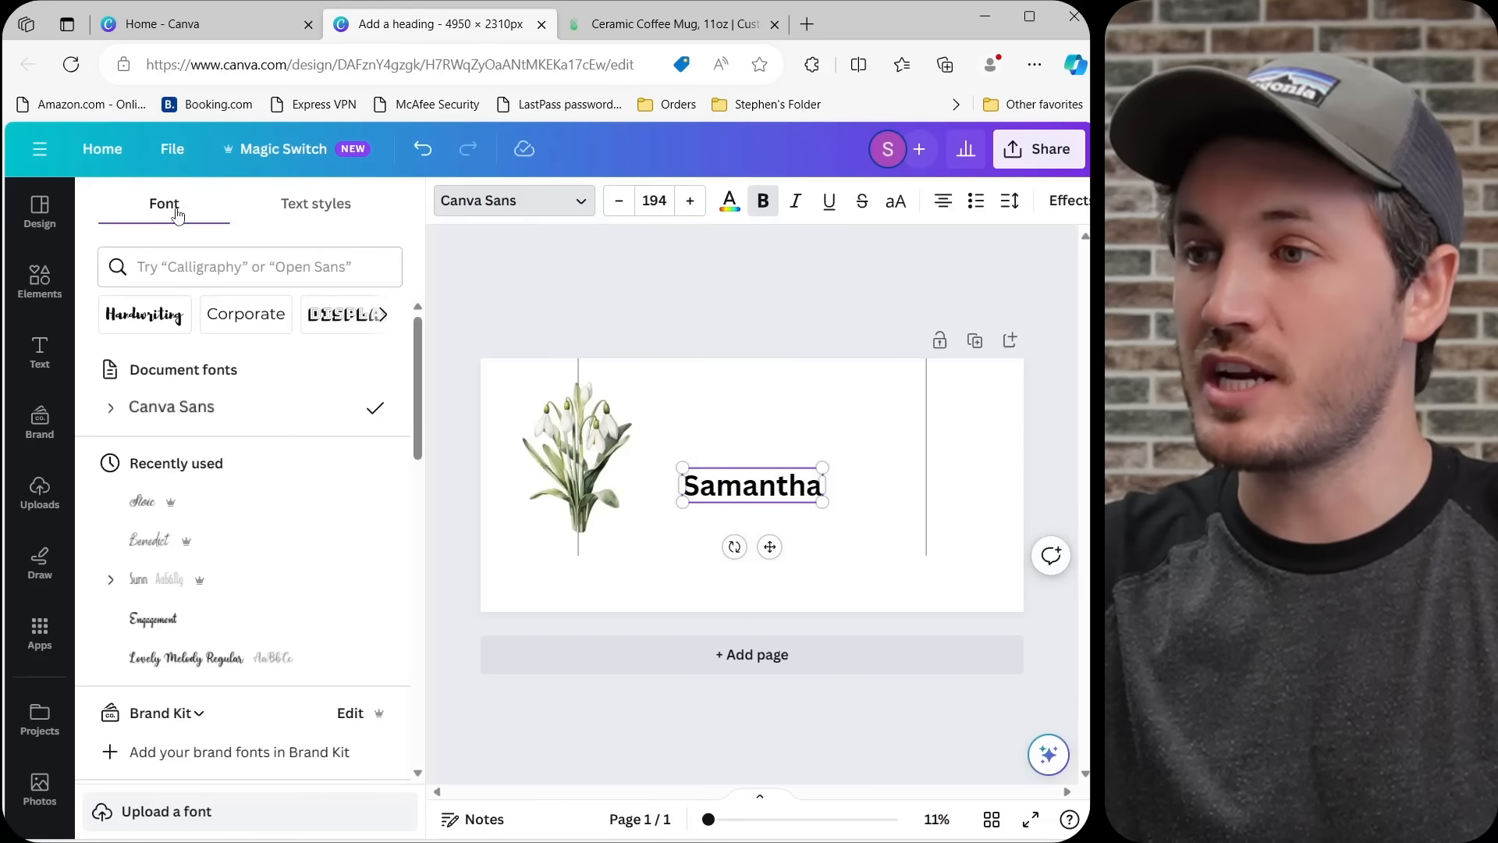
{"action": "left_click", "coordinate": [144, 509]}
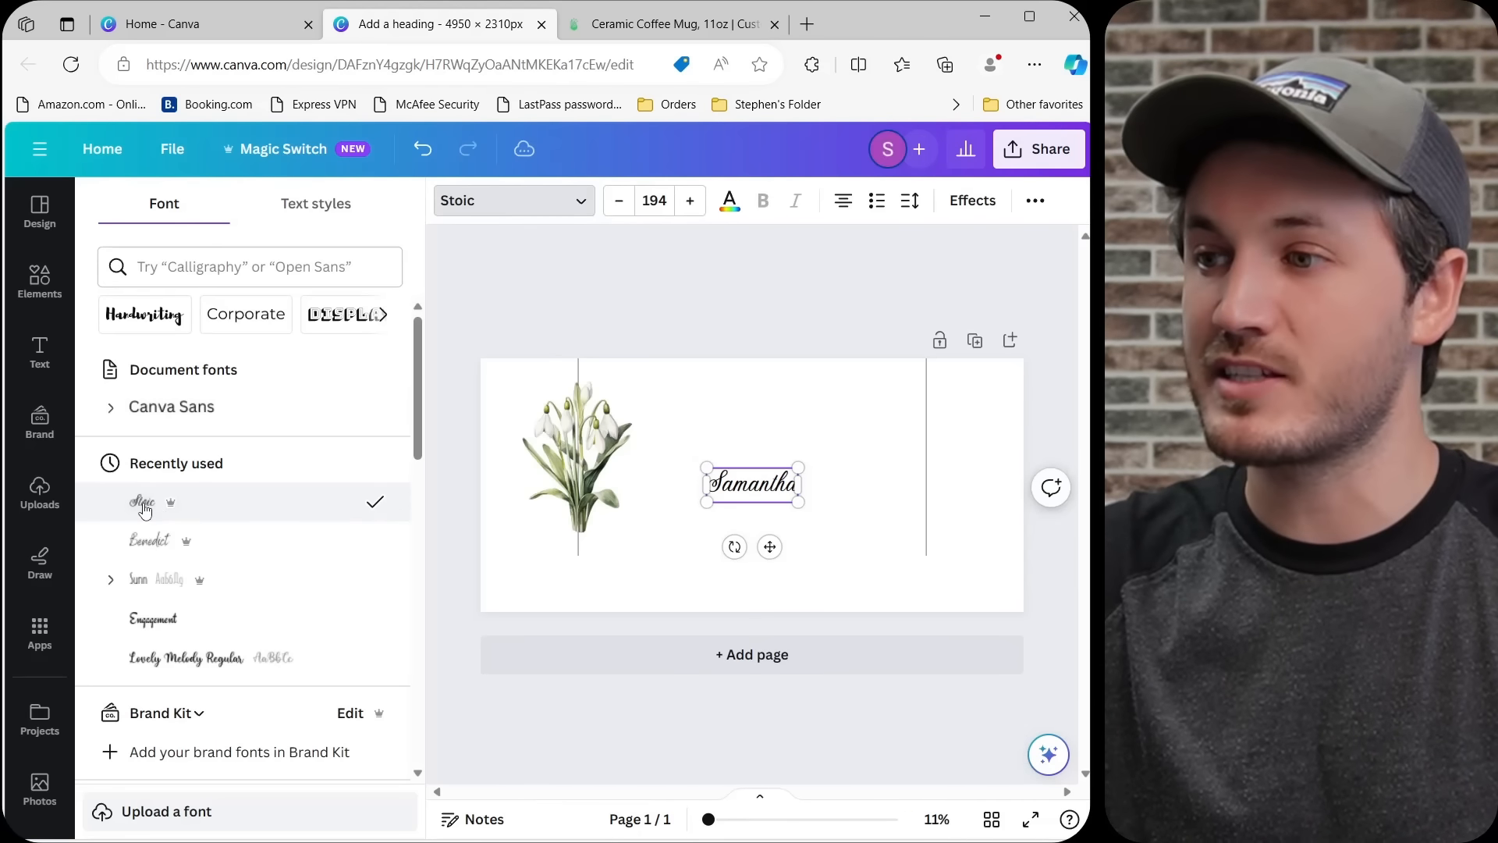
{"action": "left_click", "coordinate": [705, 314]}
Set the name's font size to 250 and centre it on the left guide line directly beneath the flower stems.
{"action": "left_click", "coordinate": [304, 200]}
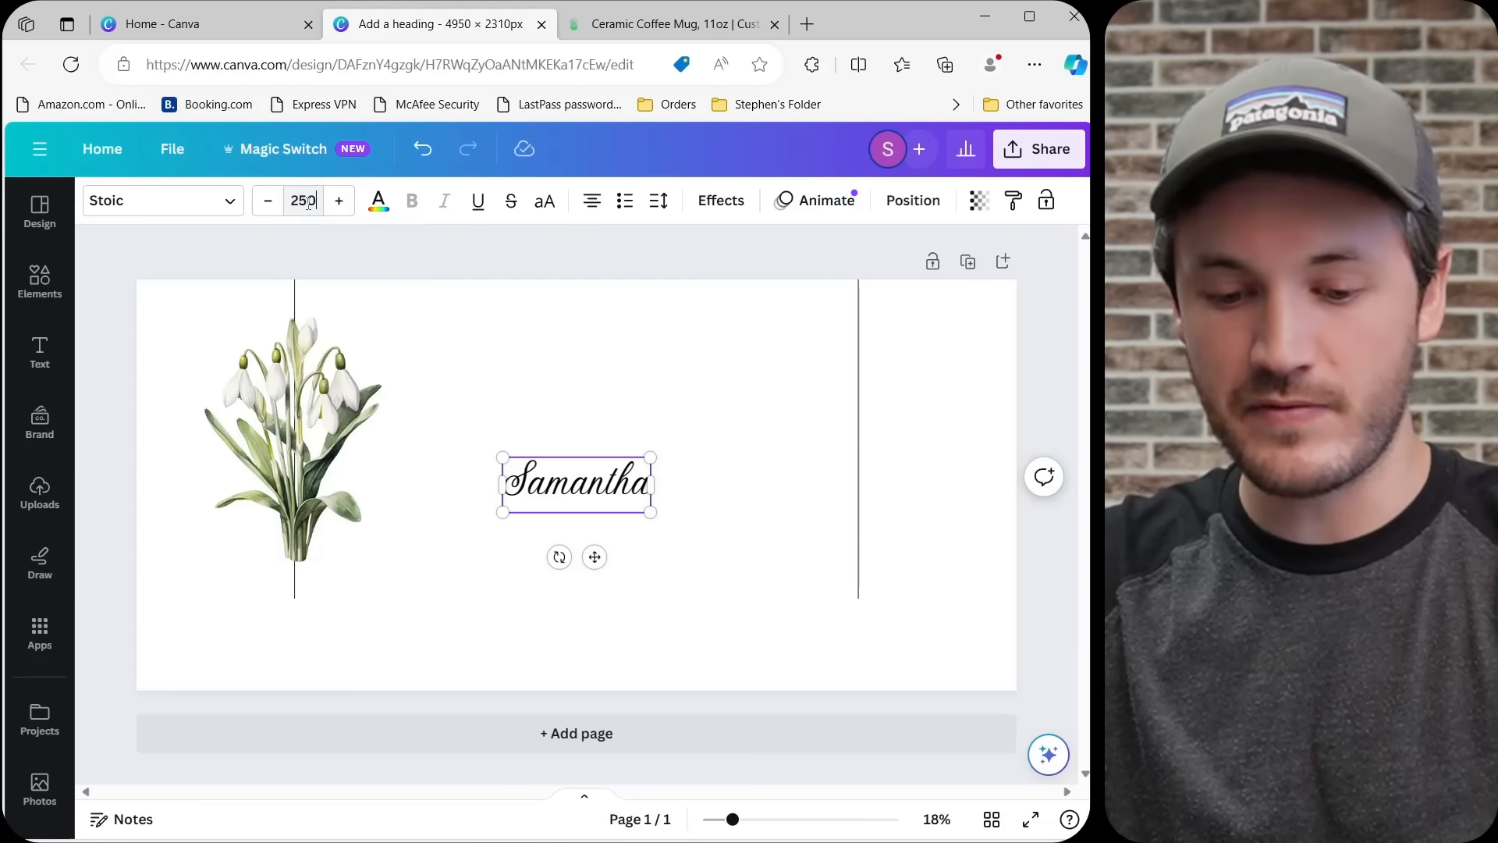
{"action": "type", "text": "250"}
{"action": "key", "text": "Return"}
{"action": "left_click", "coordinate": [649, 451]}
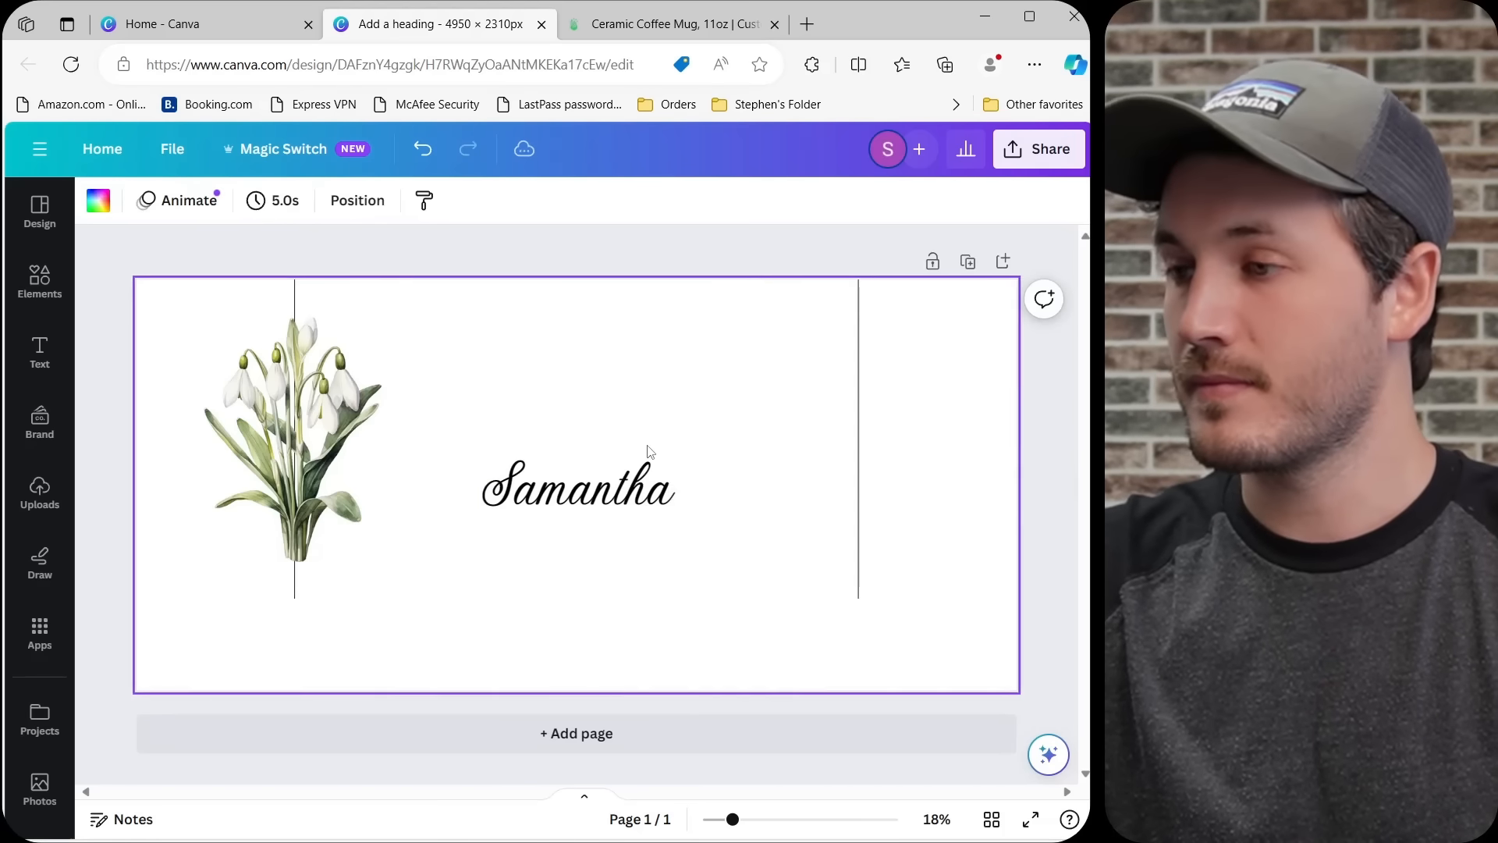
{"action": "left_click_drag", "start_coordinate": [593, 480], "coordinate": [309, 581]}
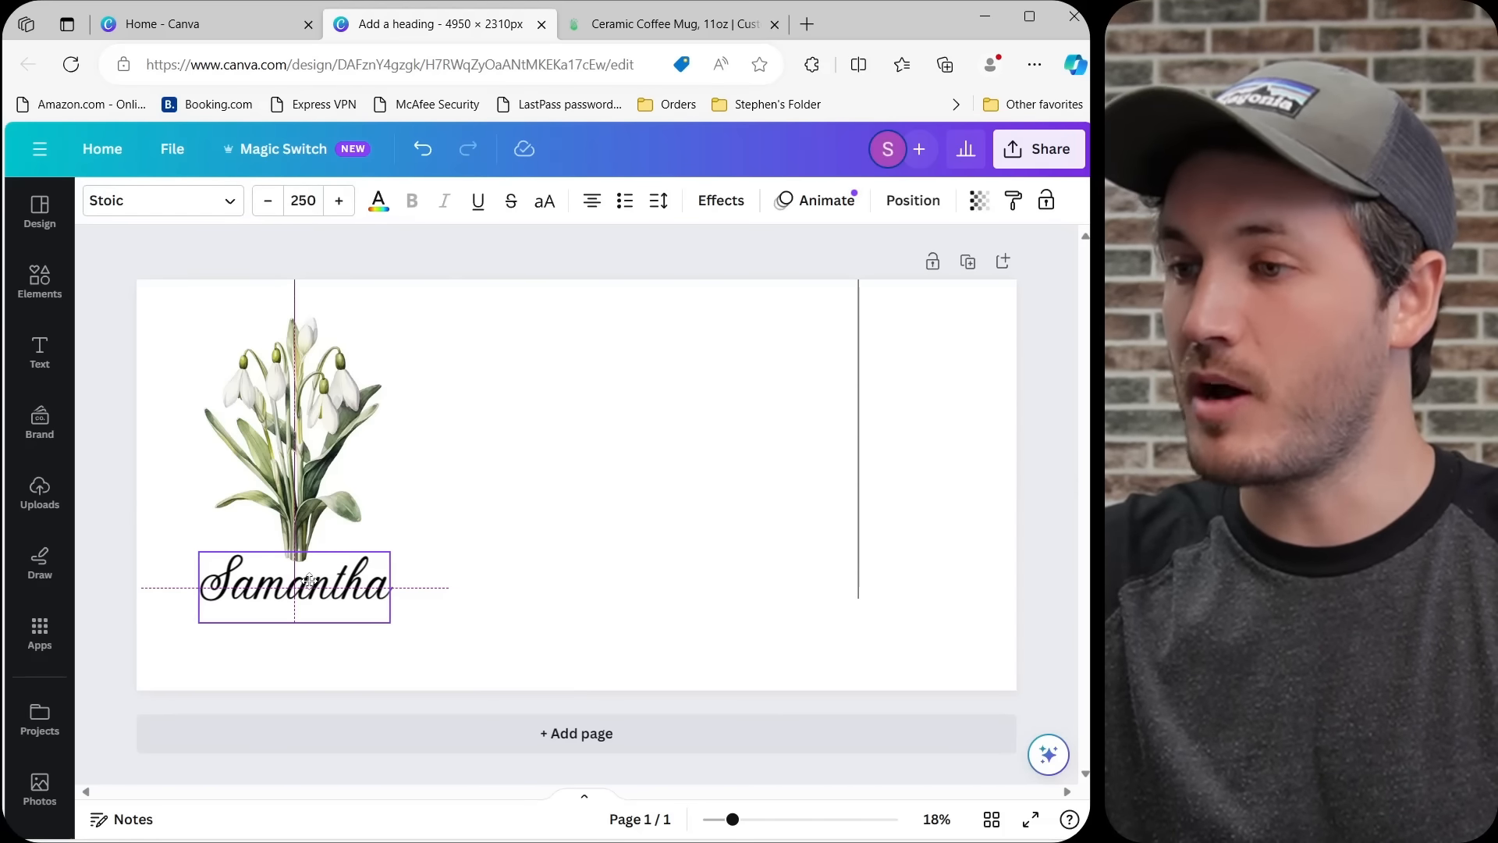
{"action": "left_click", "coordinate": [158, 488]}
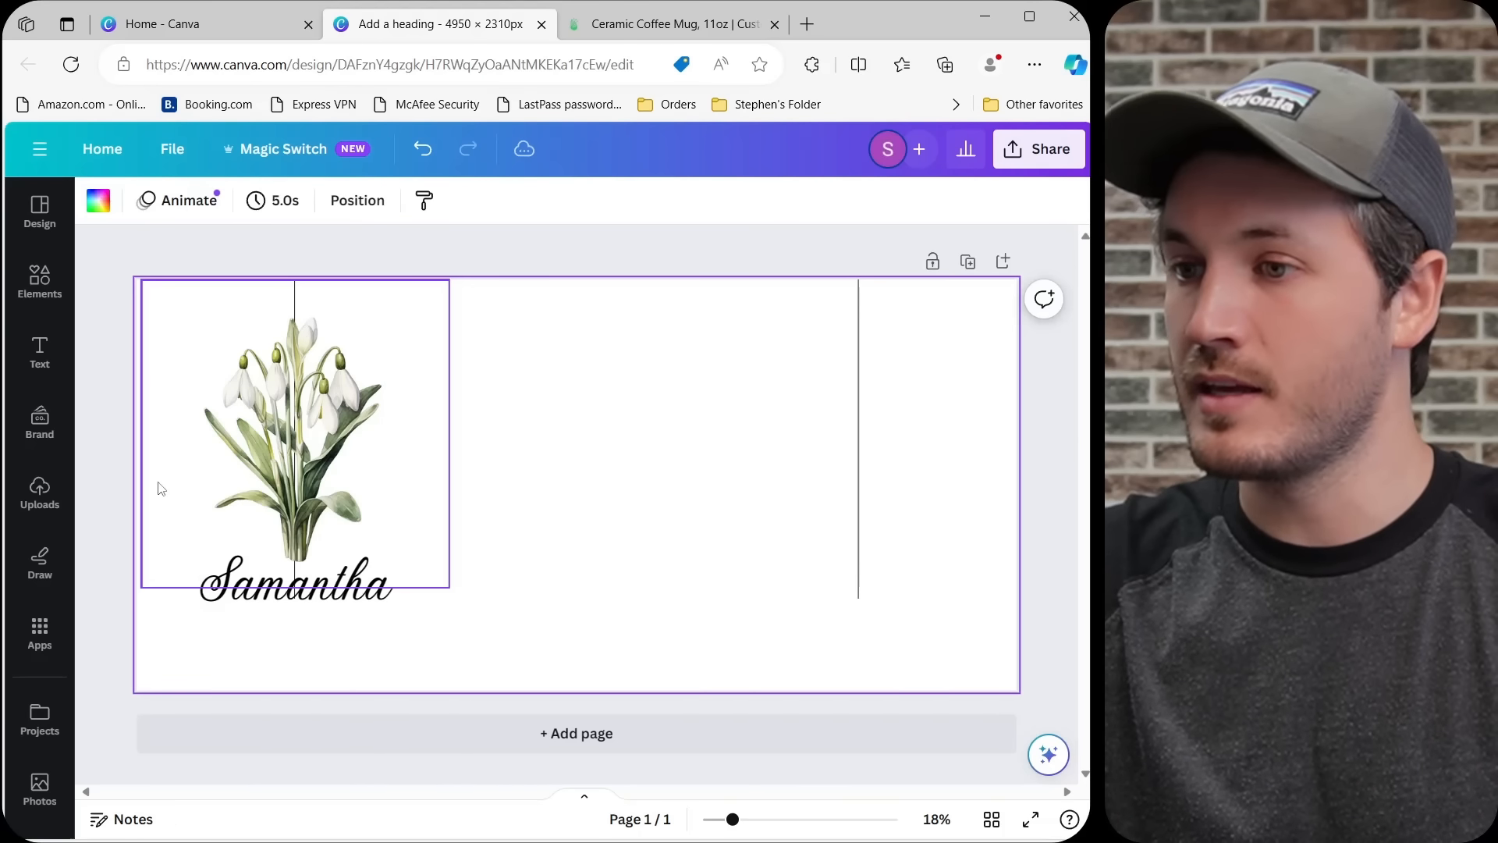
Add a body text box to the design and replace its placeholder text with 2023.
{"action": "left_click", "coordinate": [40, 353]}
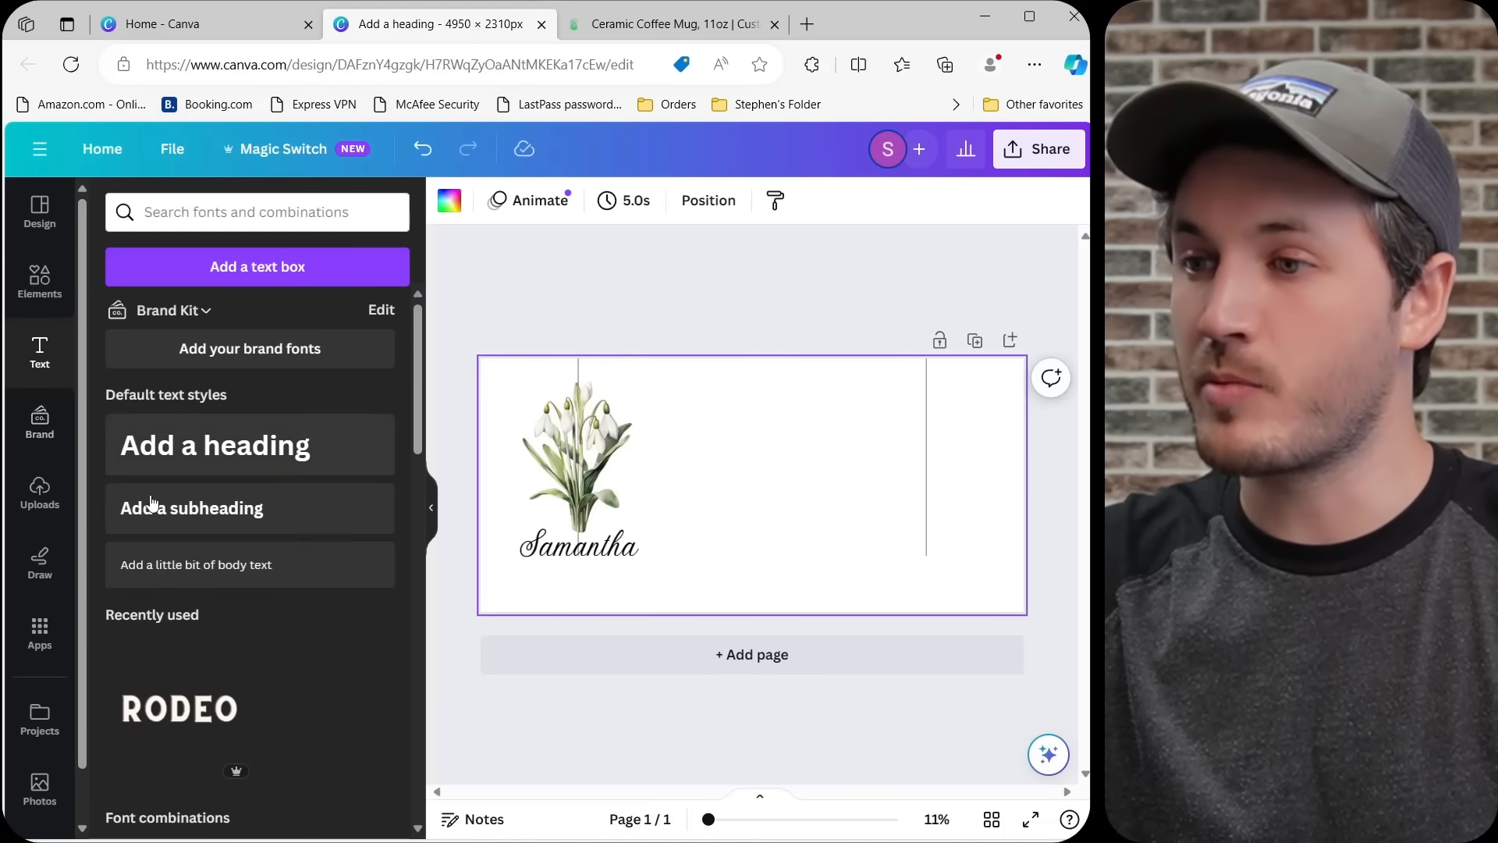
{"action": "left_click", "coordinate": [250, 576]}
{"action": "left_click", "coordinate": [429, 512]}
{"action": "left_click", "coordinate": [602, 380]}
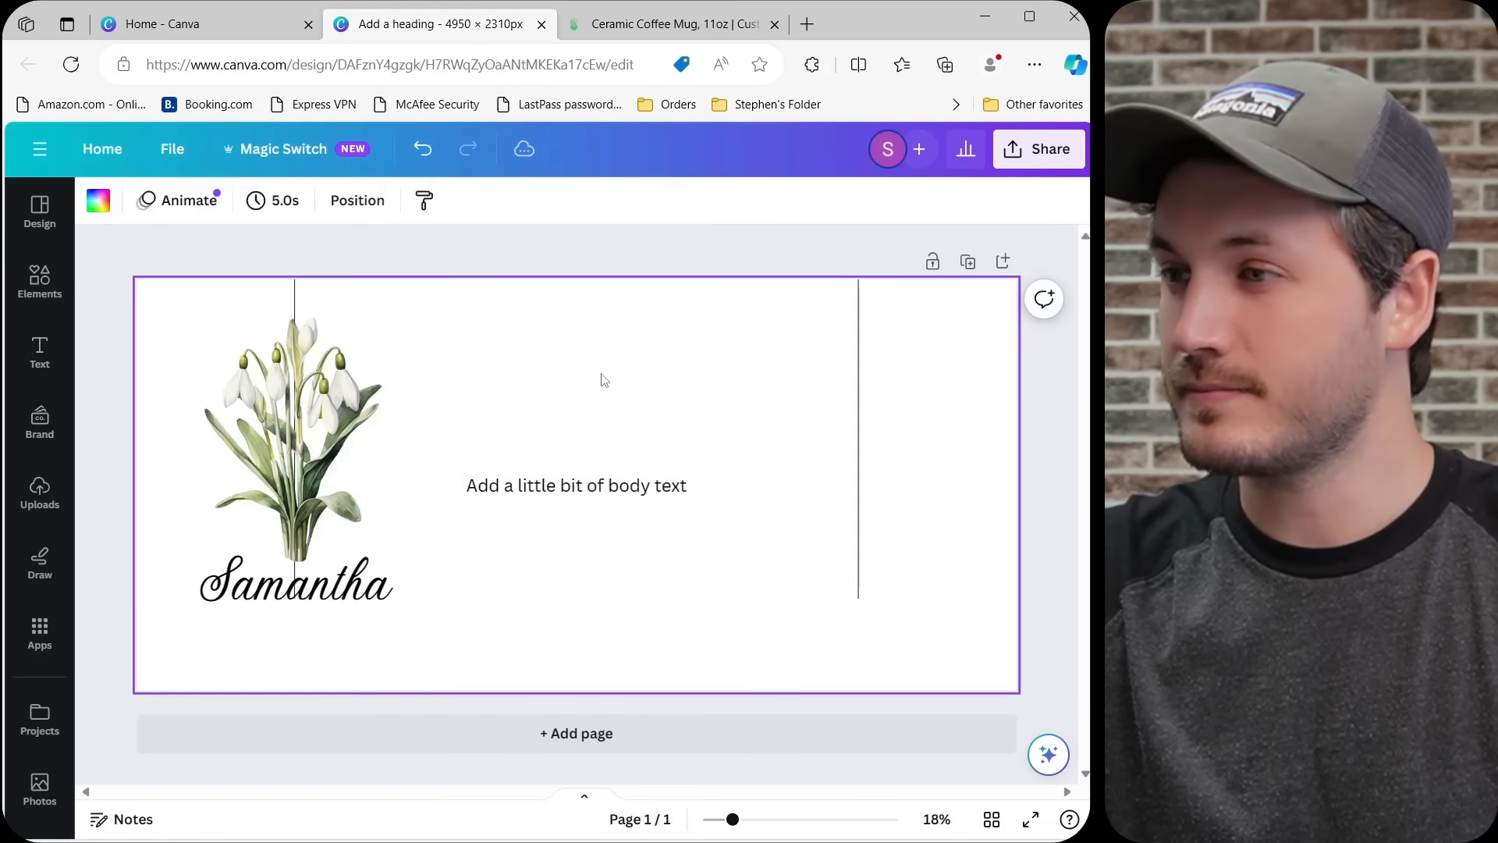
{"action": "left_click", "coordinate": [547, 492]}
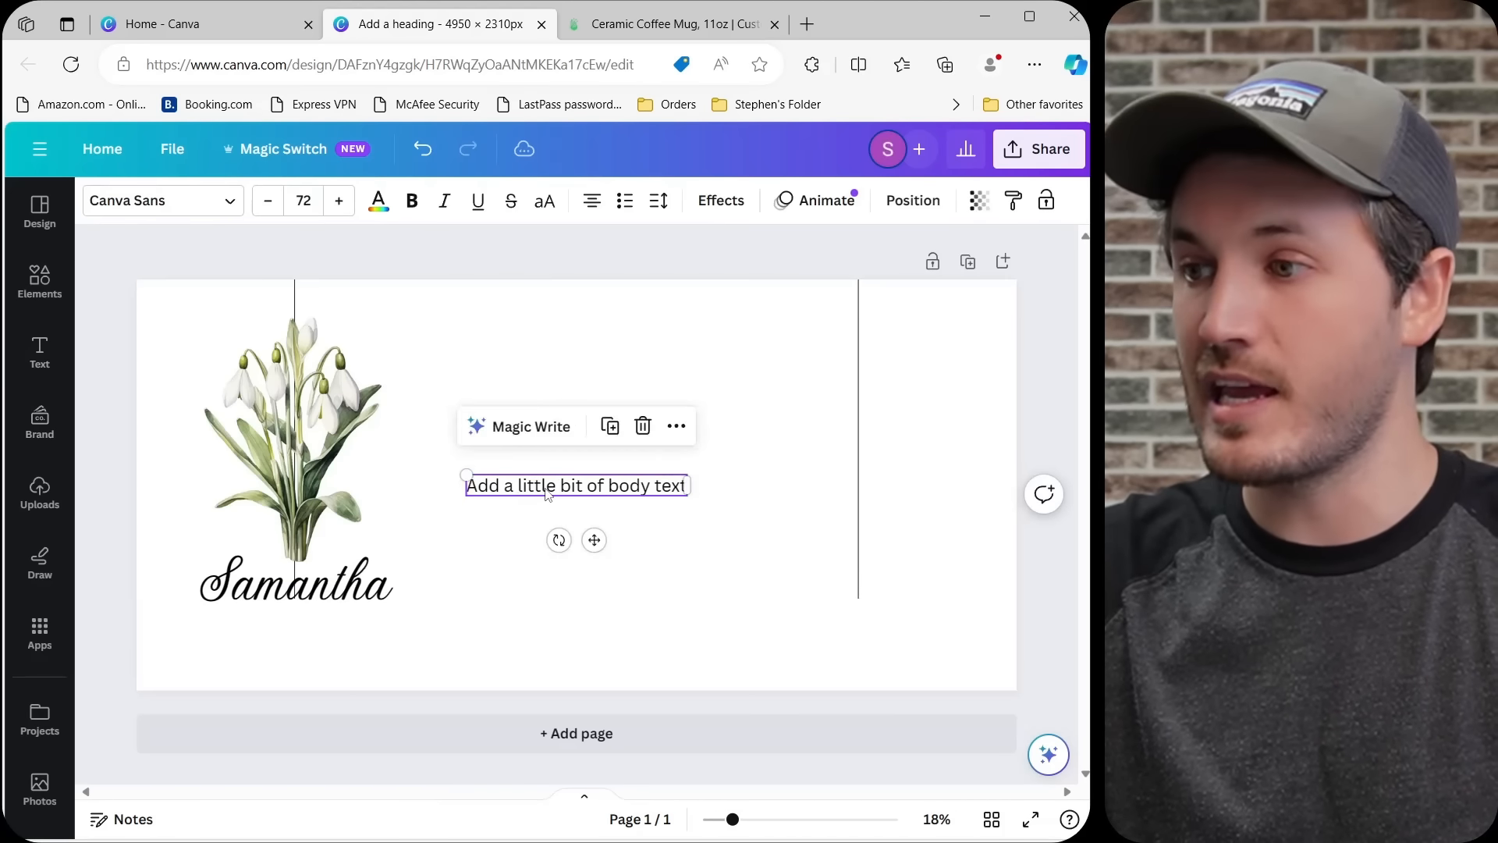
{"action": "double_click", "coordinate": [547, 491]}
{"action": "type", "text": "2023"}
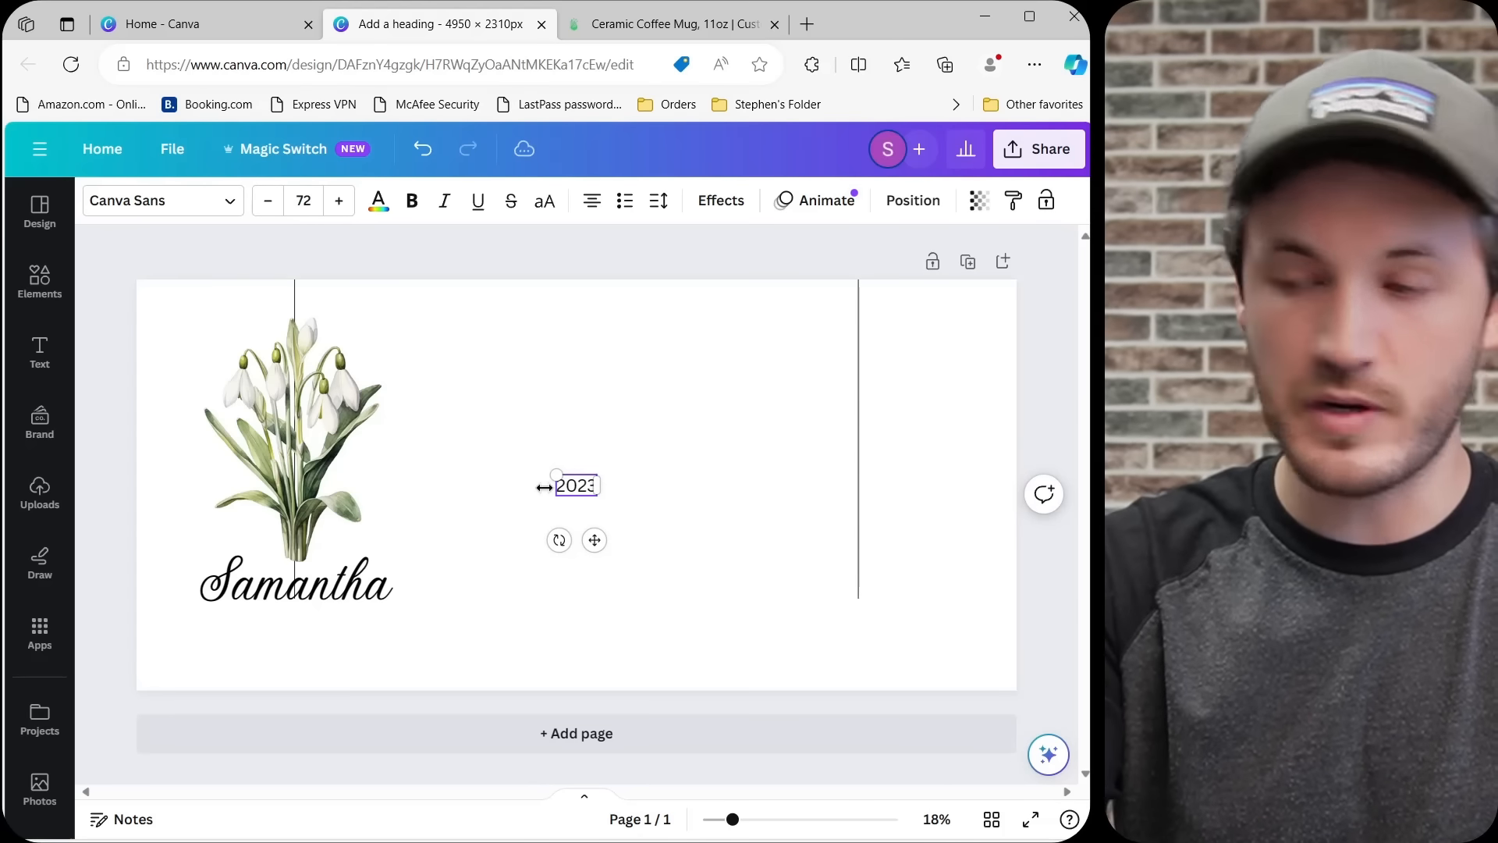
{"action": "left_click", "coordinate": [666, 455]}
Set the letter spacing of the 2023 text to 50 and centre it directly beneath the name.
{"action": "left_click", "coordinate": [561, 480]}
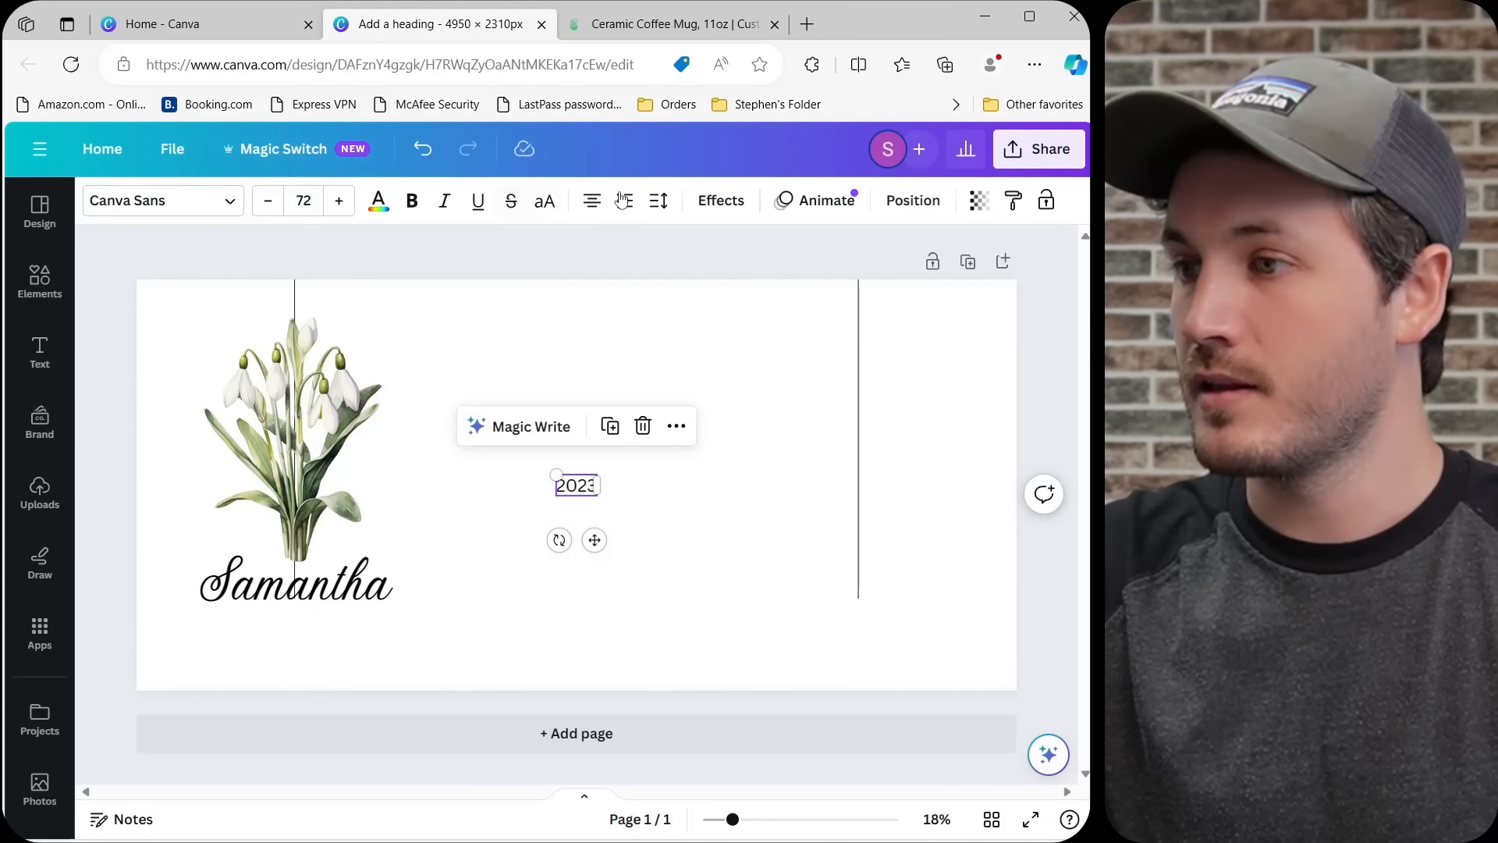
{"action": "left_click", "coordinate": [660, 202]}
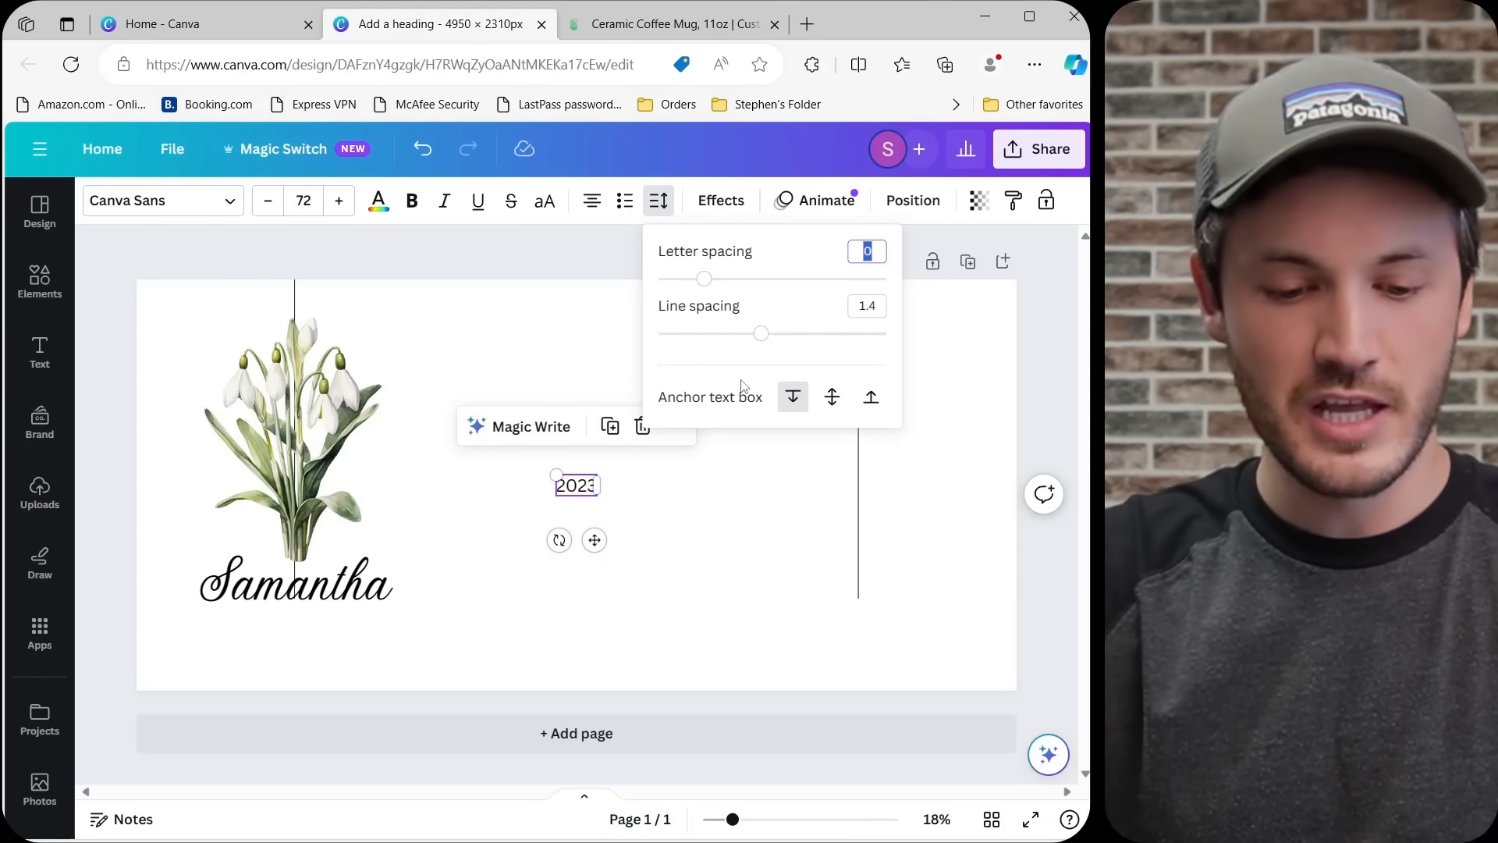
{"action": "type", "text": "50"}
{"action": "key", "text": "Return"}
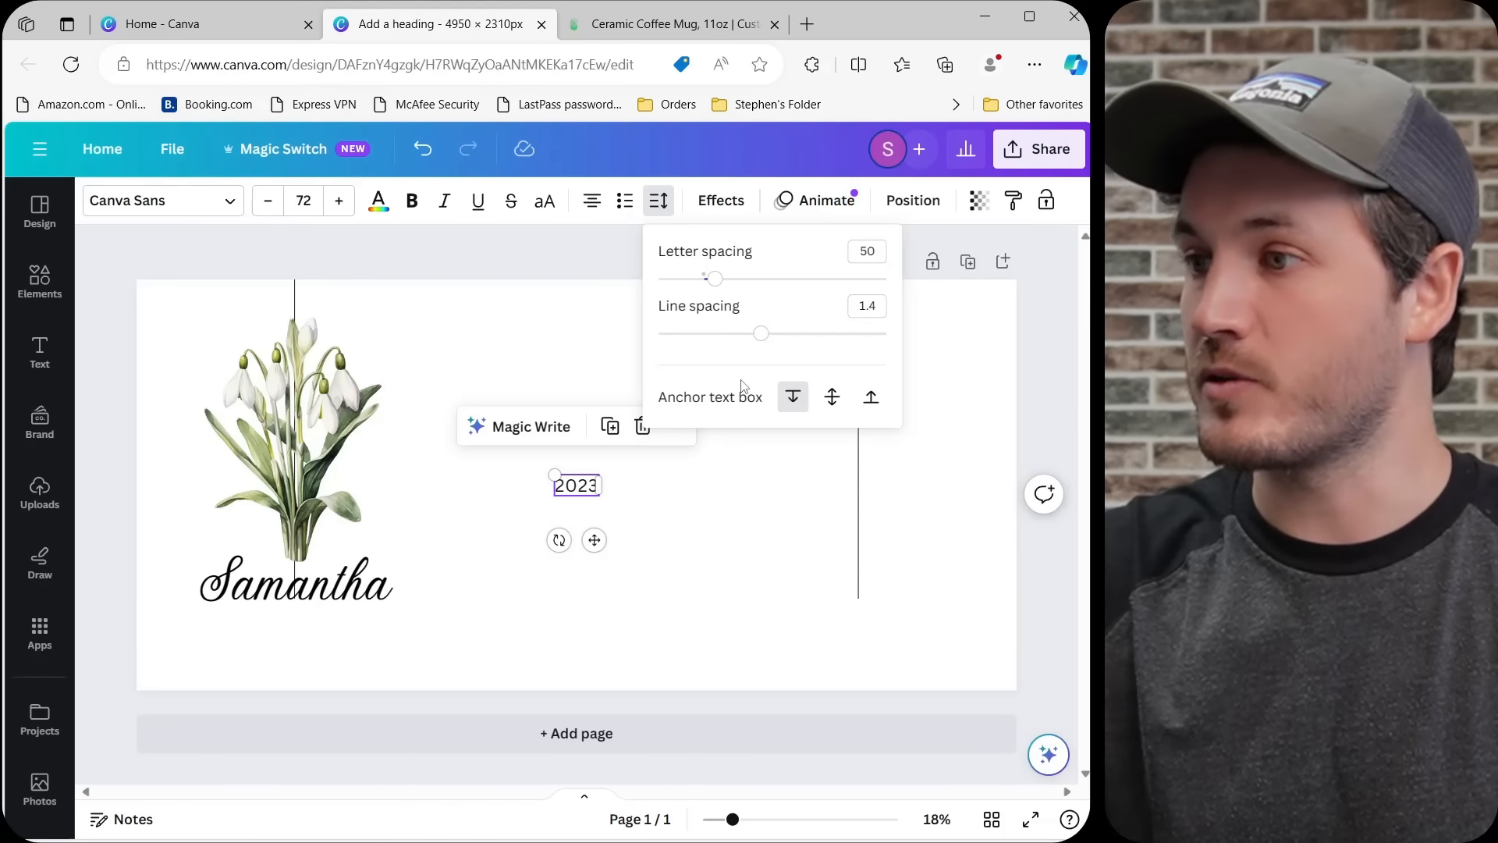
{"action": "left_click", "coordinate": [775, 545]}
{"action": "left_click_drag", "start_coordinate": [593, 500], "coordinate": [300, 612]}
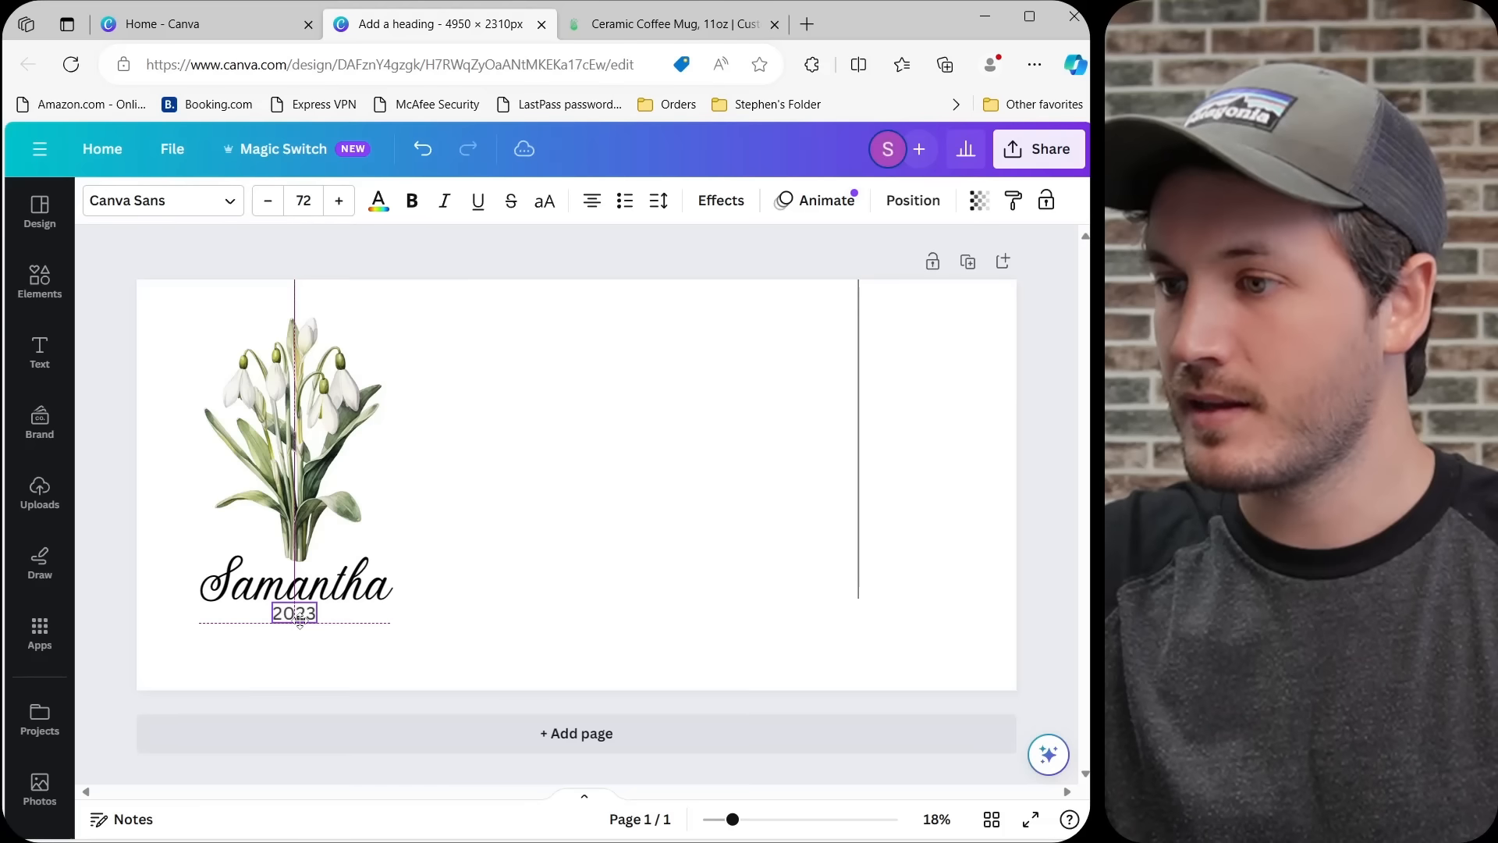
{"action": "left_click", "coordinate": [568, 542]}
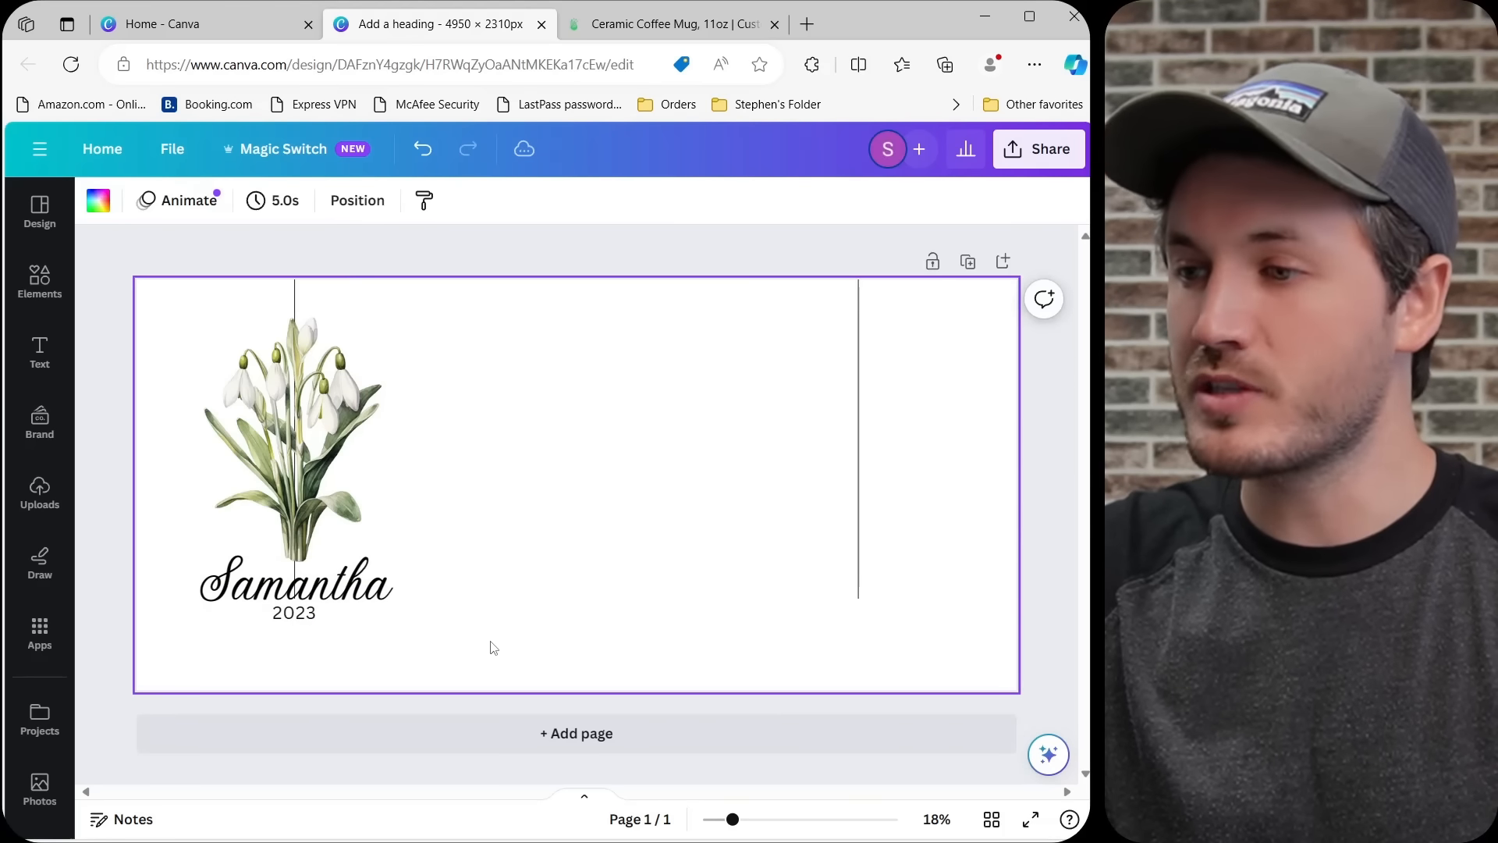
Recolour the name and the 2023 text together with the dark brown from the Coffee Blues palette, found by searching for "brown".
{"action": "left_click_drag", "start_coordinate": [489, 641], "coordinate": [326, 598]}
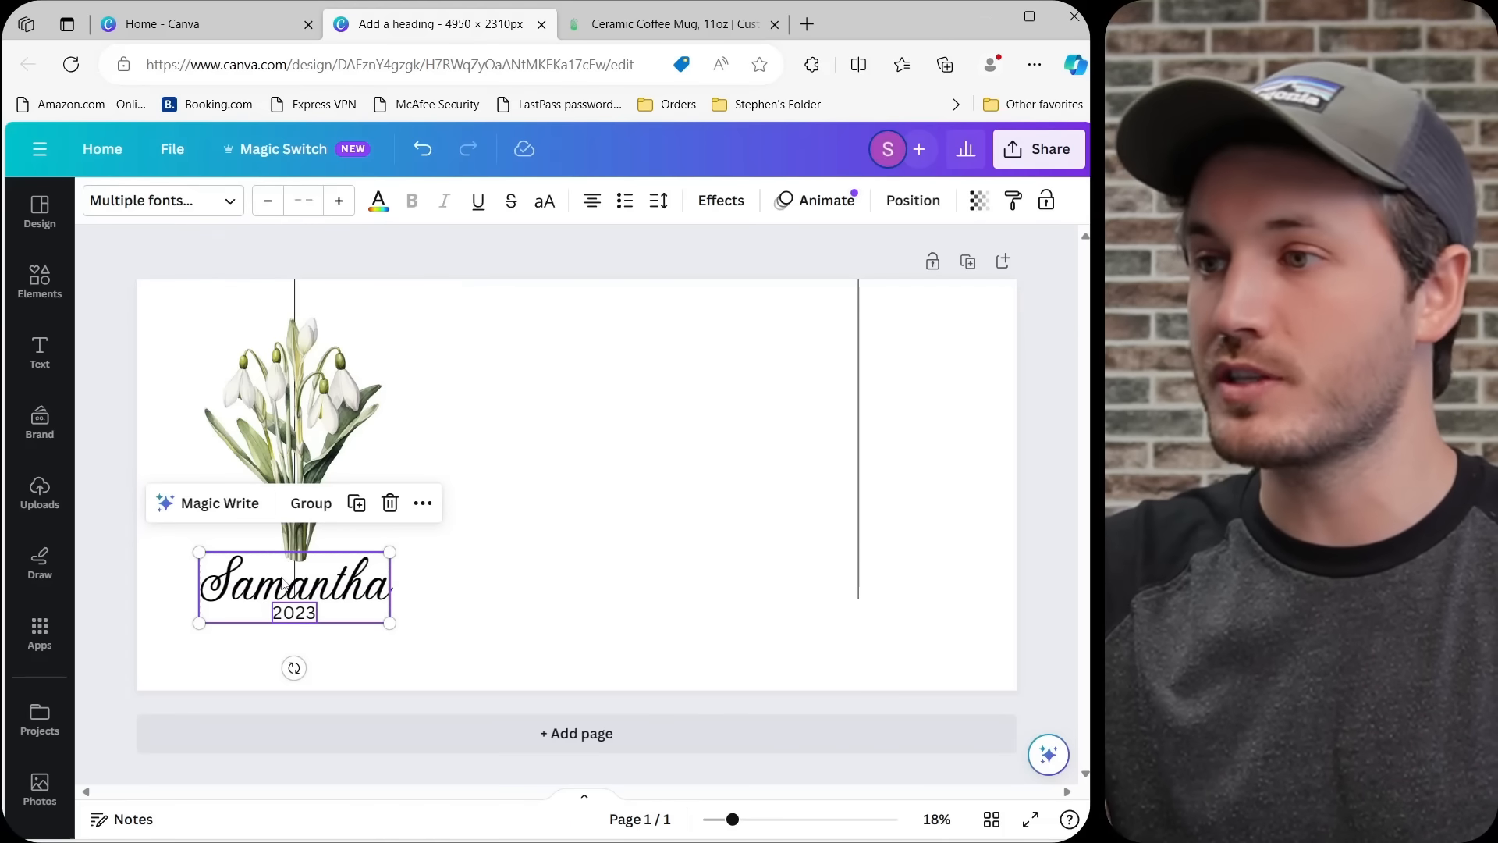
{"action": "left_click", "coordinate": [381, 201]}
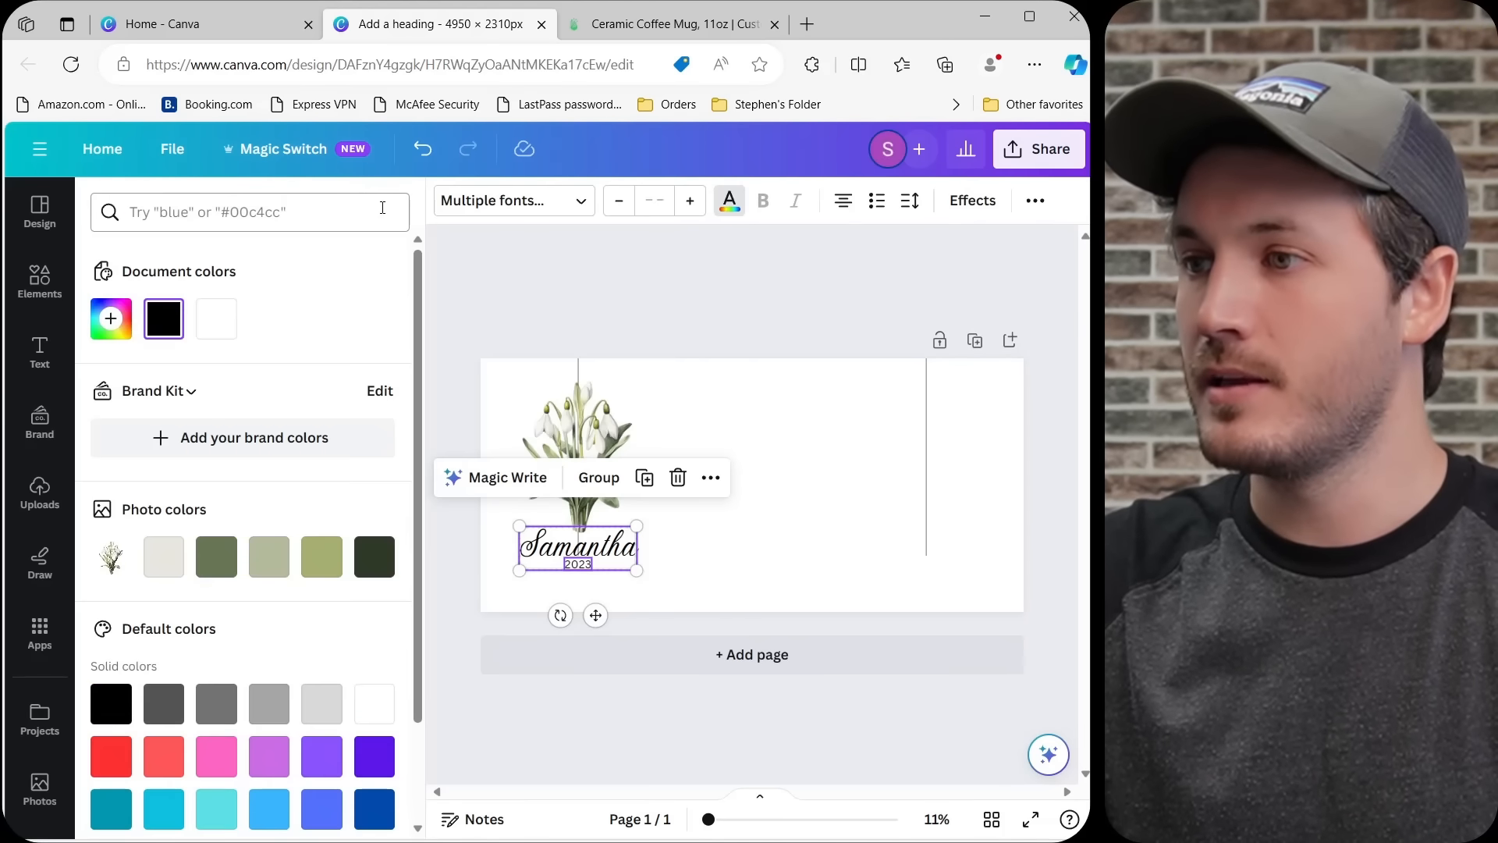
{"action": "left_click", "coordinate": [217, 224]}
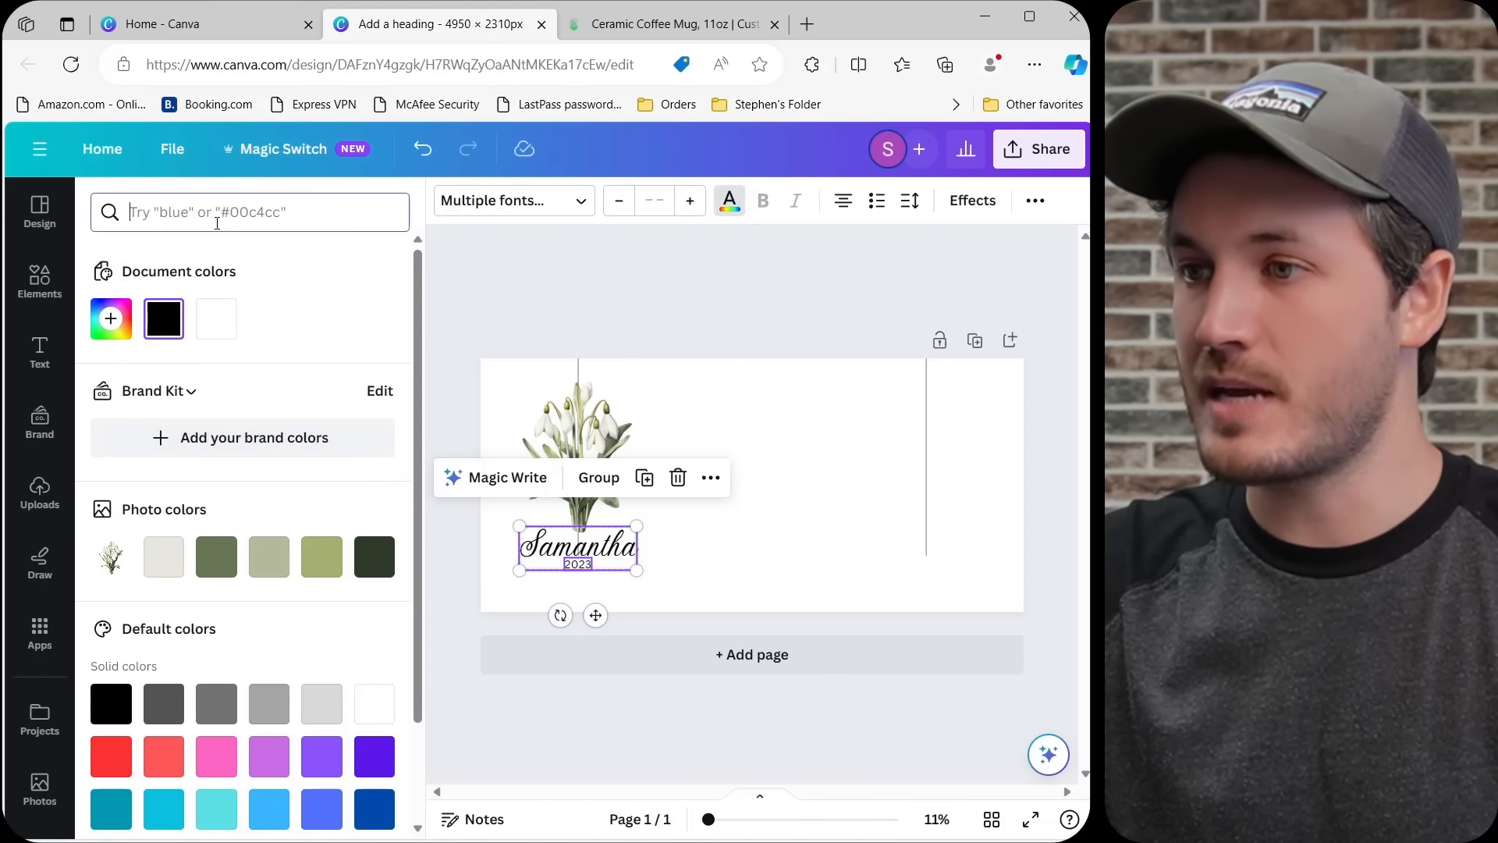
{"action": "type", "text": "brown"}
{"action": "key", "text": "Return"}
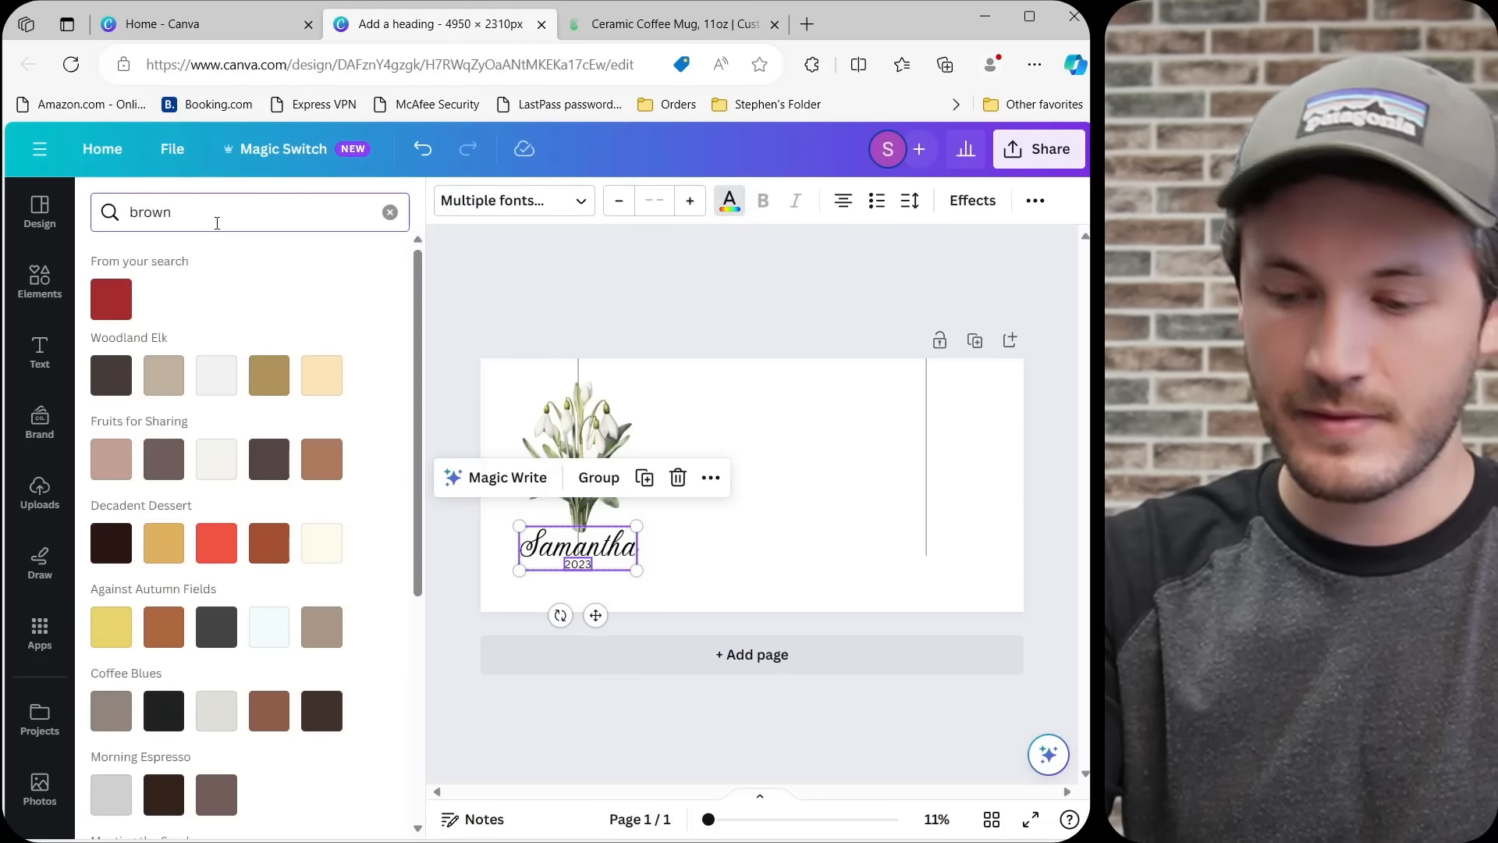
{"action": "left_click", "coordinate": [336, 732]}
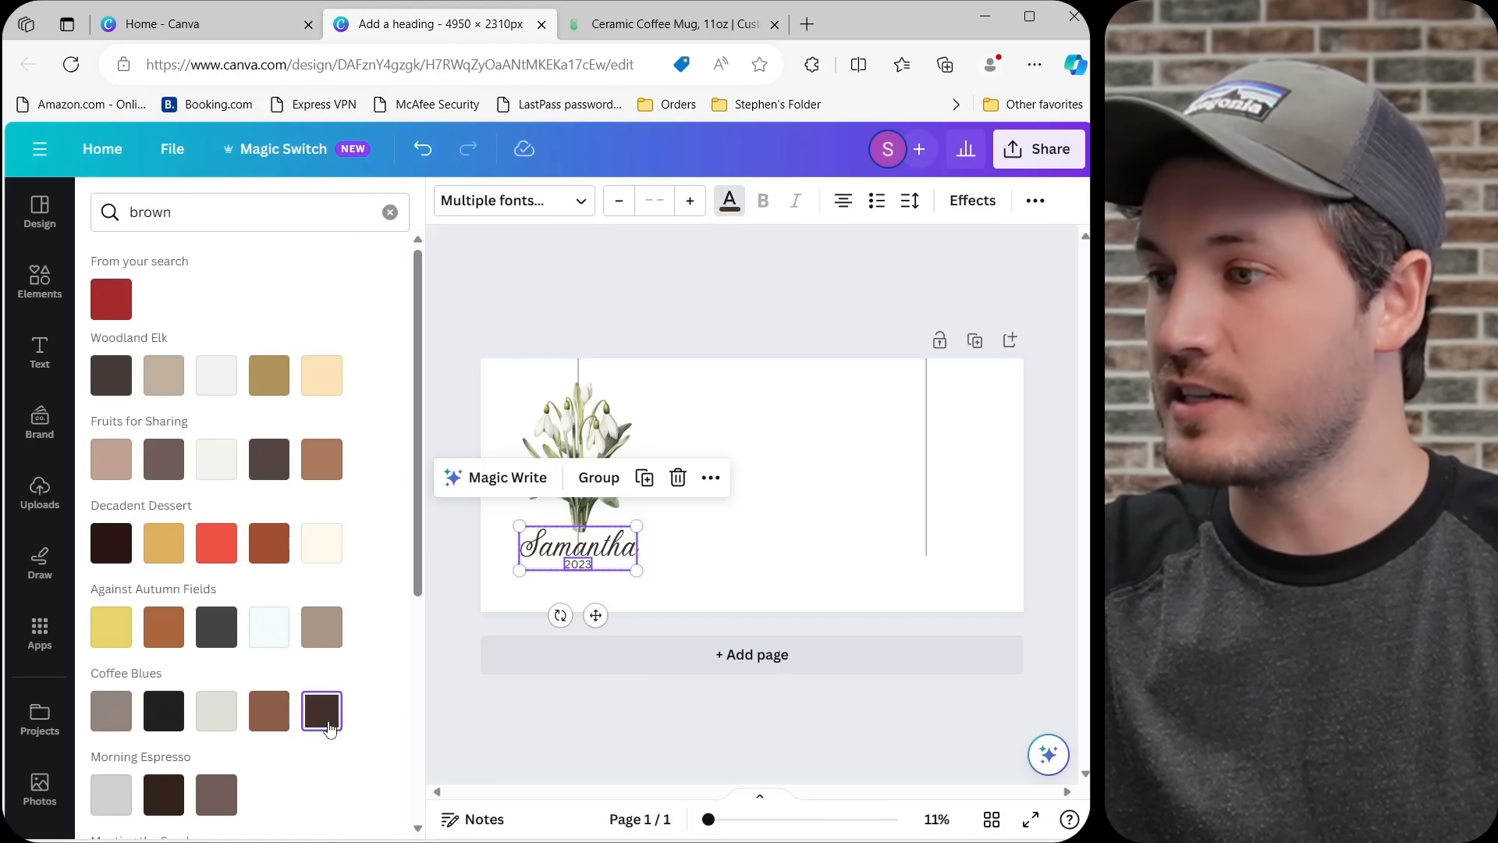
{"action": "left_click", "coordinate": [676, 300]}
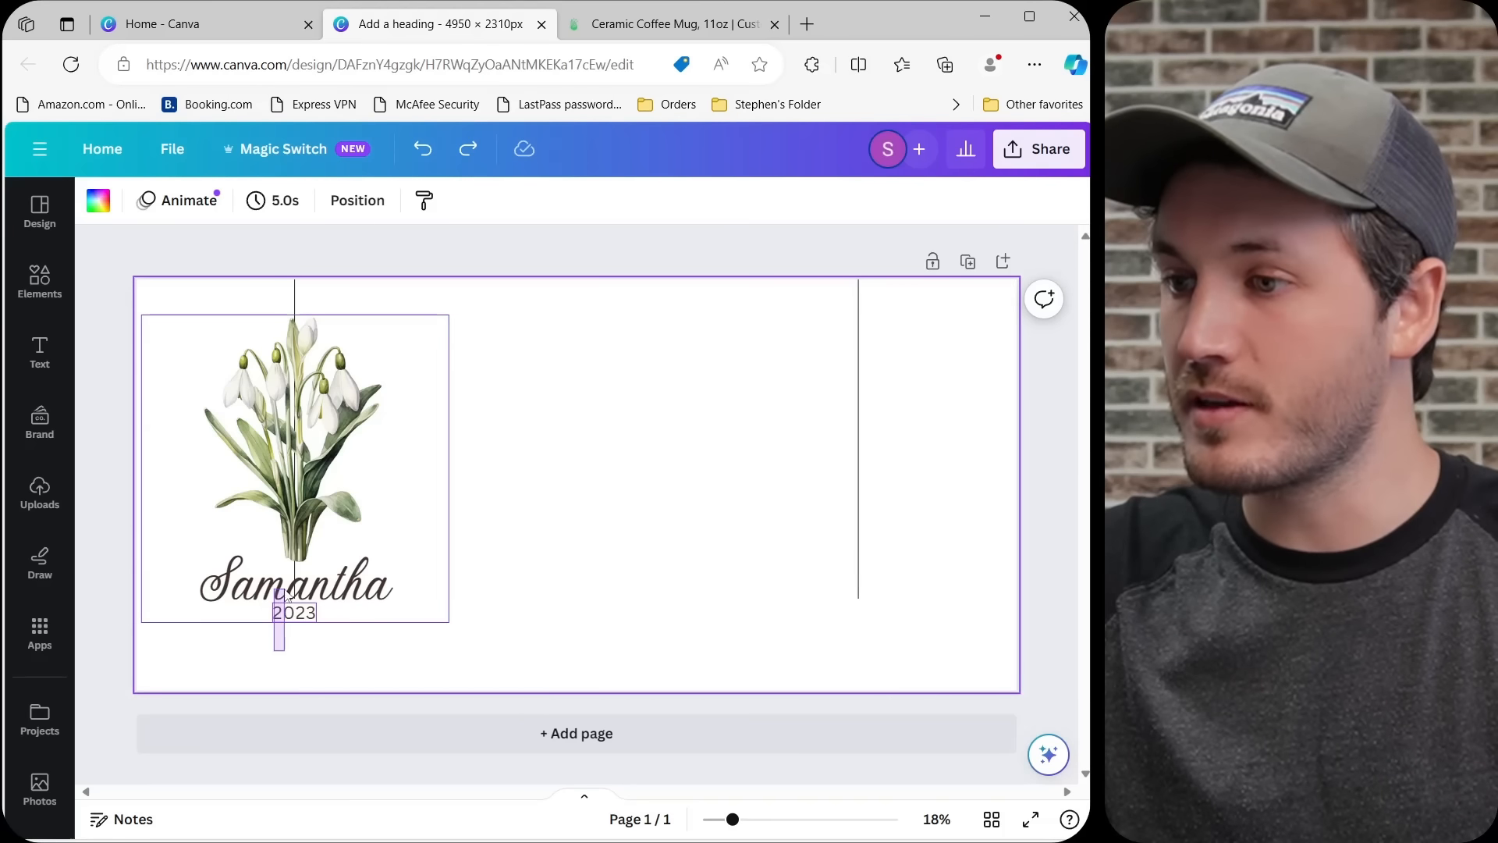
Group the snowdrop flower, the name and the 2023 text into one object.
{"action": "left_click", "coordinate": [283, 539]}
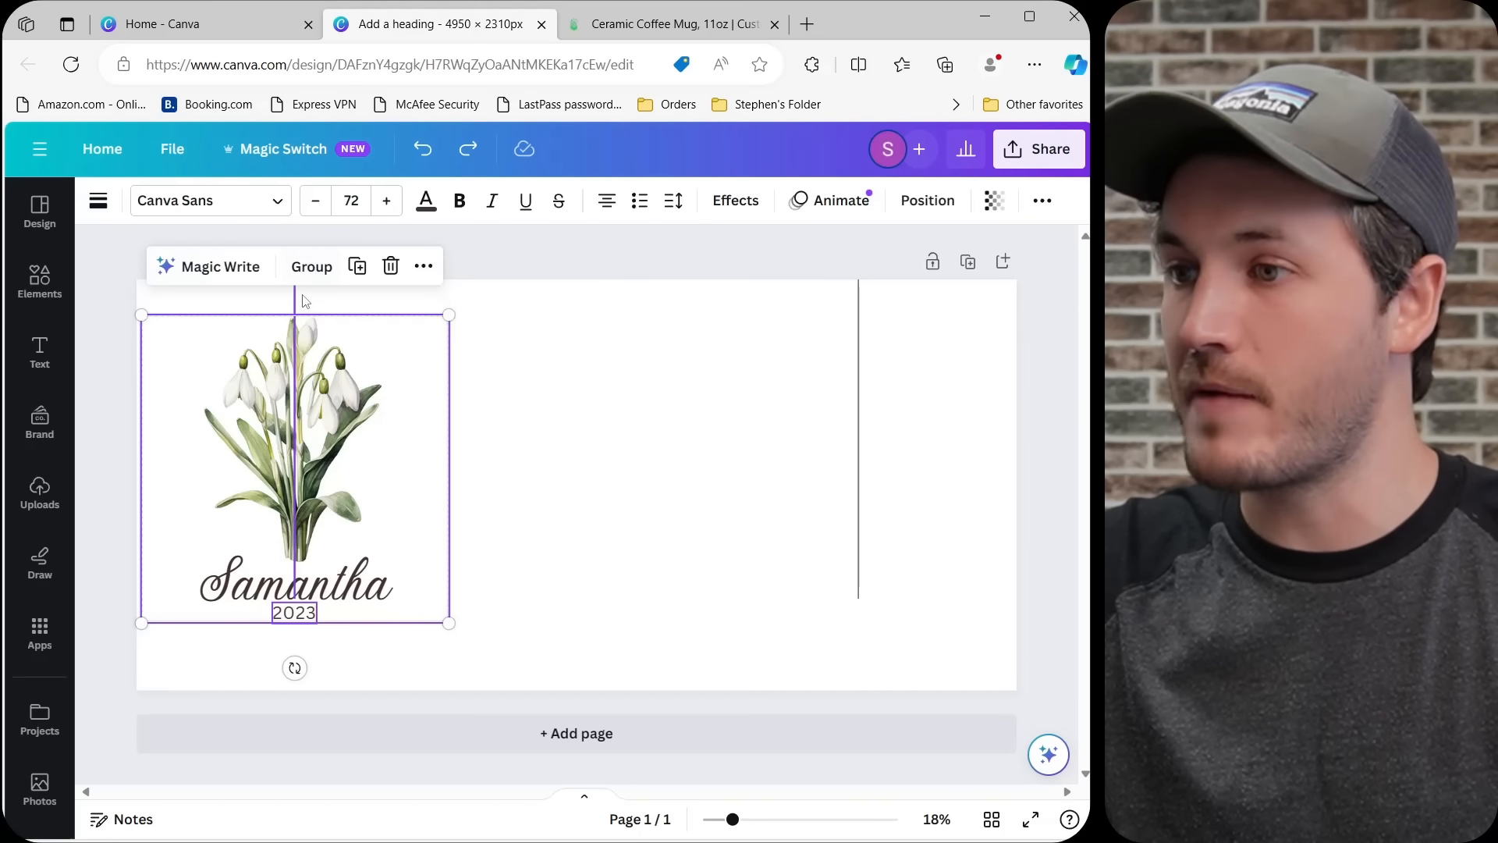
{"action": "left_click", "coordinate": [312, 266]}
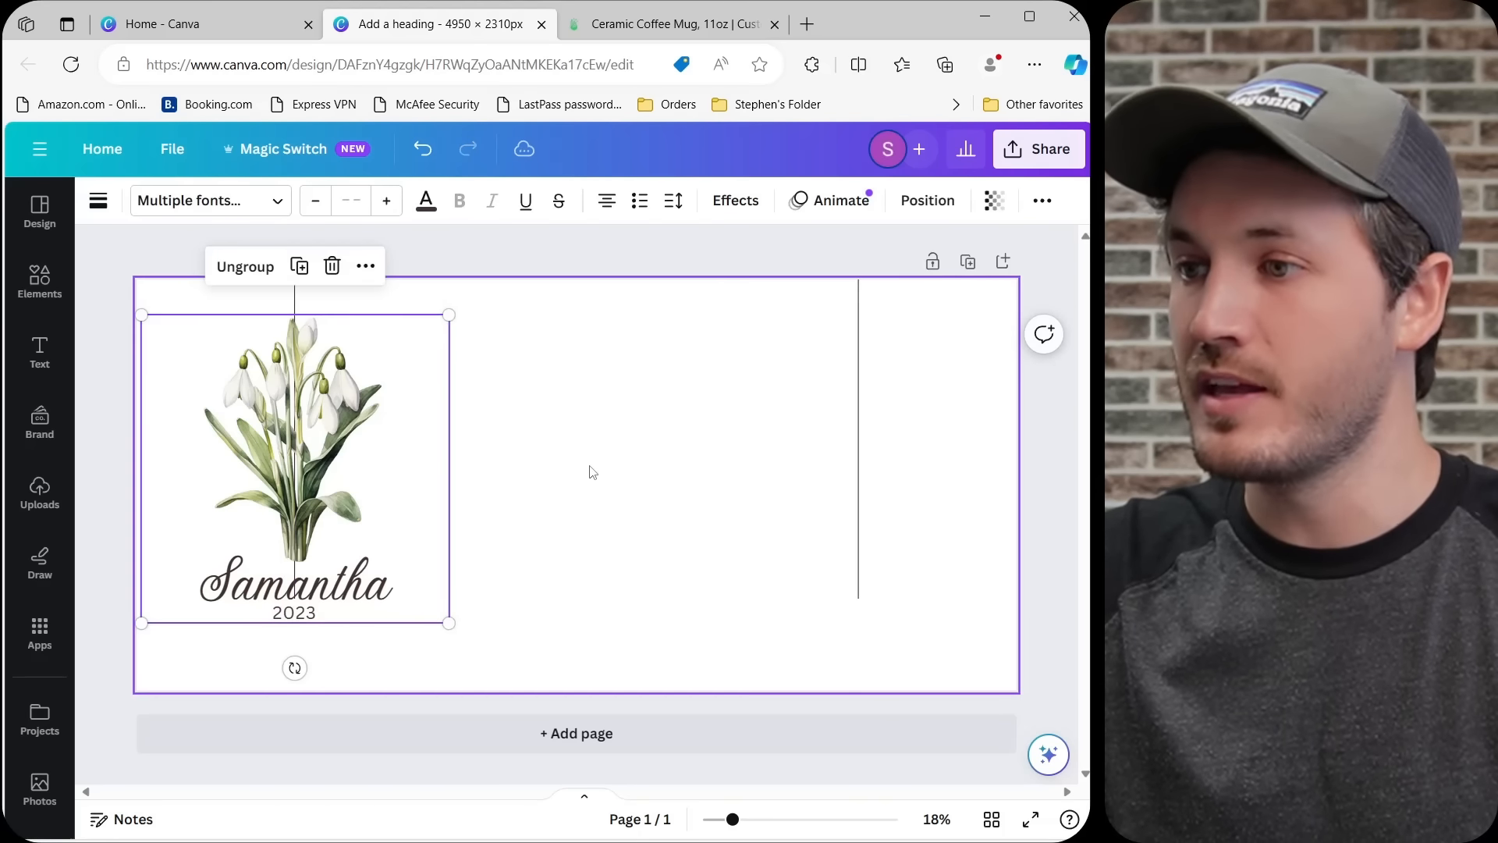
{"action": "left_click", "coordinate": [567, 498]}
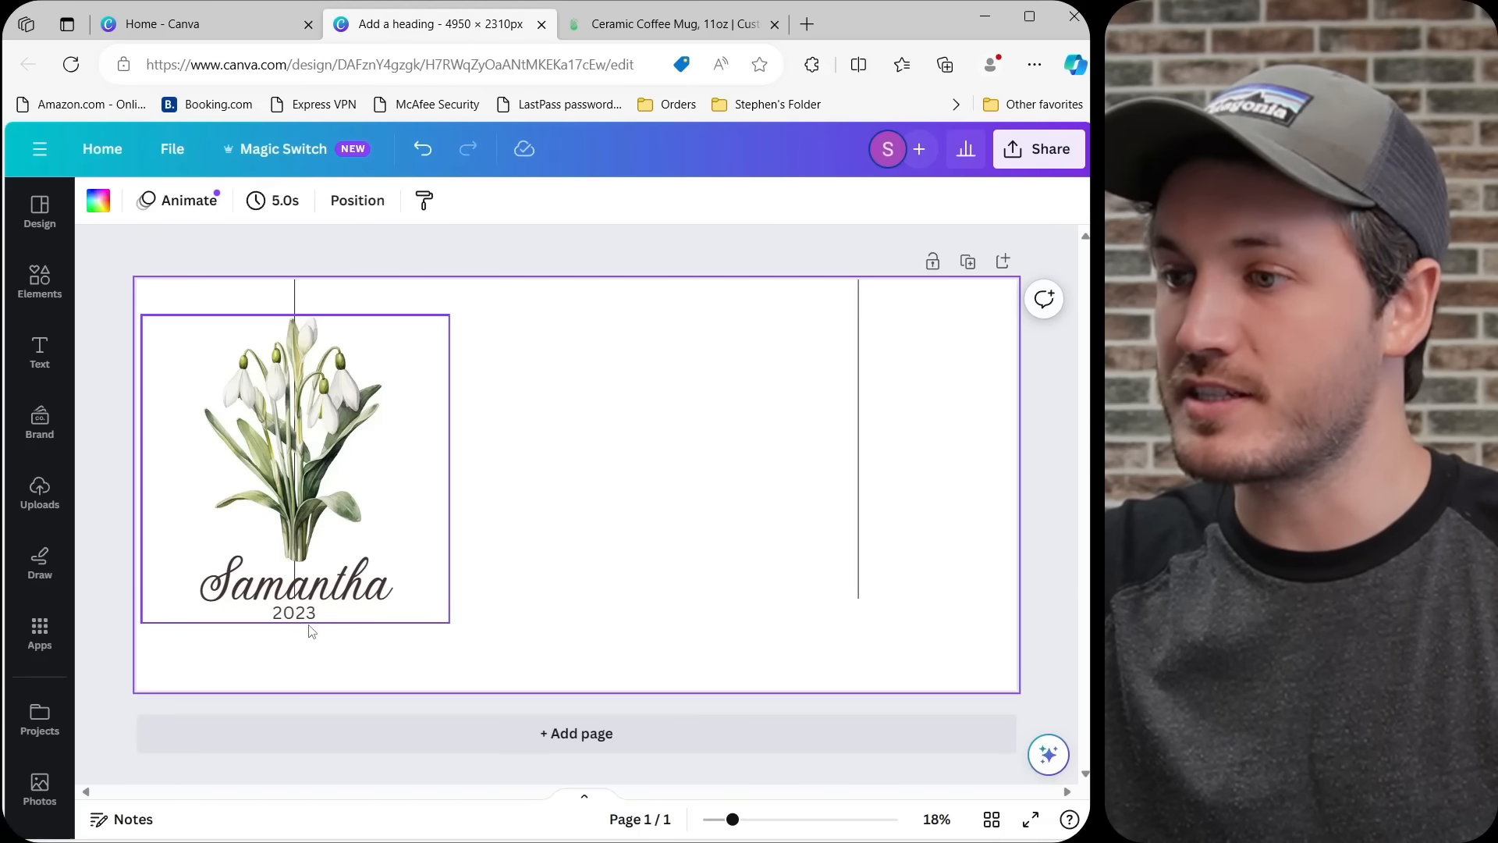
Move the grouped flower design slightly lower to balance it vertically on the page, keeping it centred on its guide line.
{"action": "left_click", "coordinate": [347, 483]}
{"action": "left_click_drag", "start_coordinate": [347, 483], "coordinate": [347, 475]}
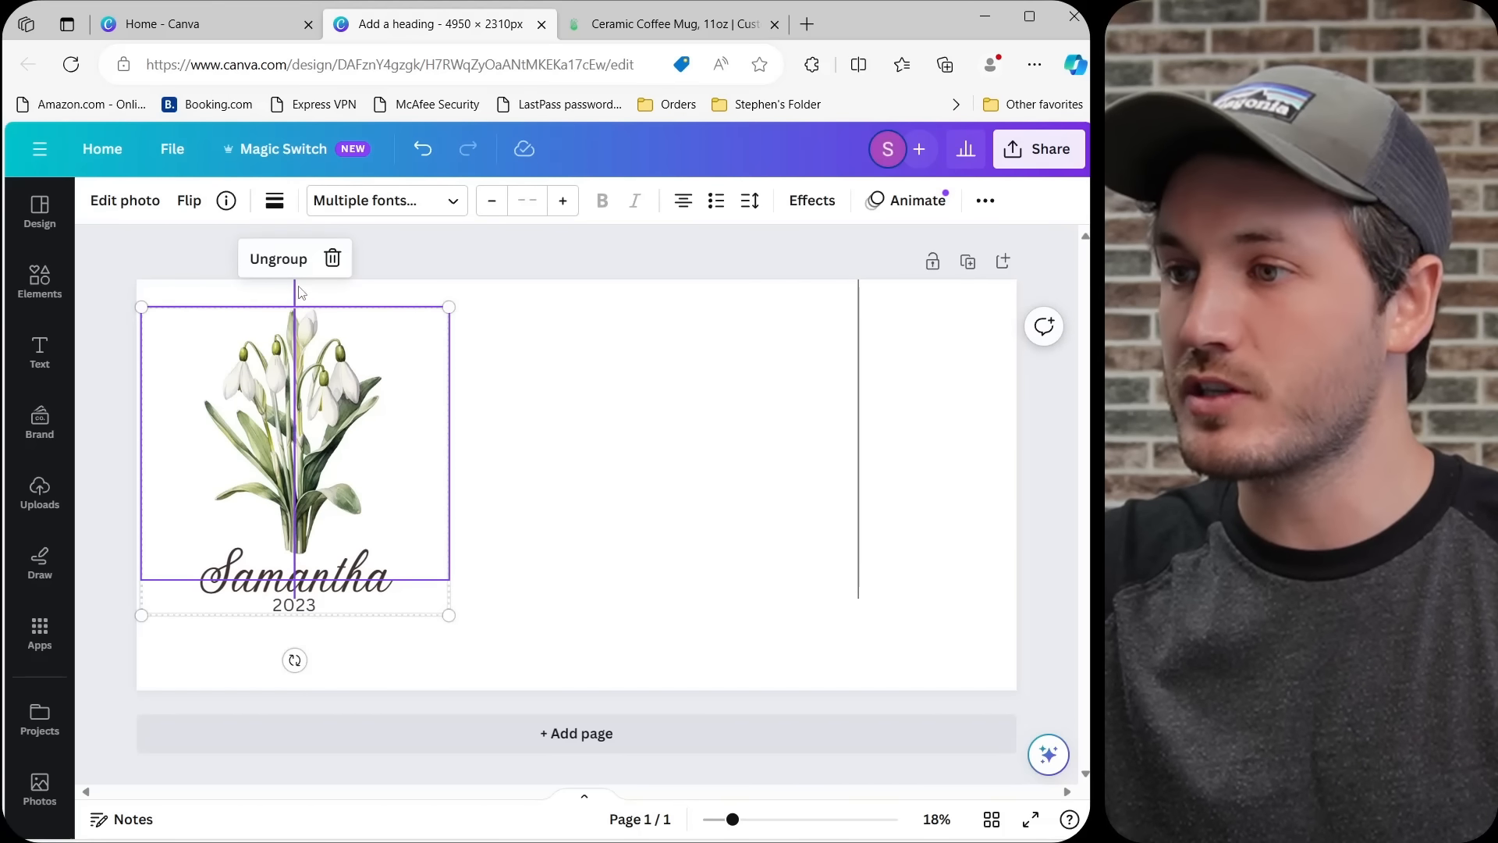
{"action": "left_click_drag", "start_coordinate": [333, 373], "coordinate": [355, 407]}
{"action": "left_click", "coordinate": [608, 484]}
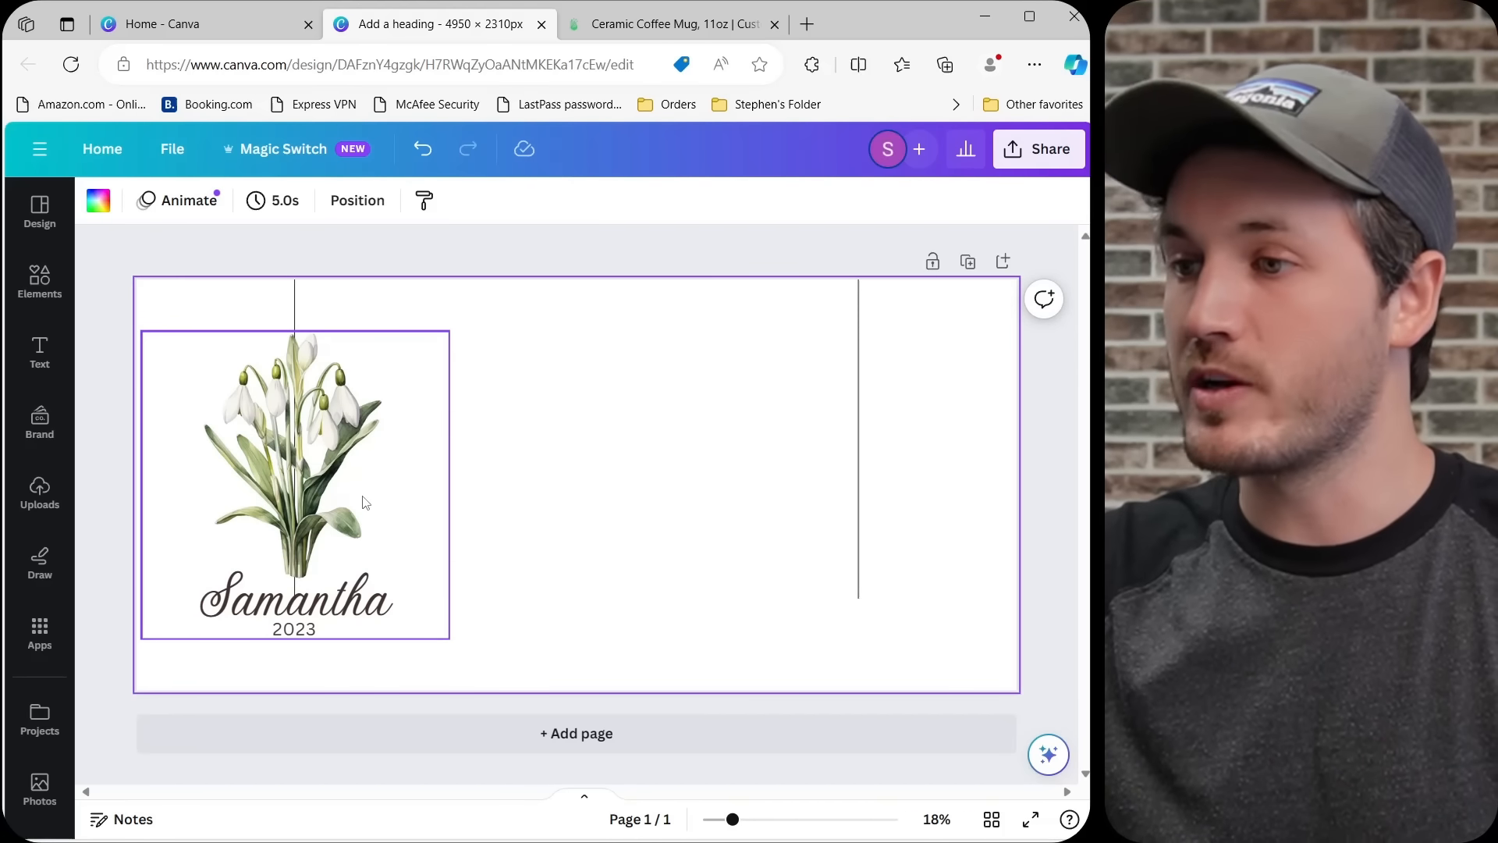
Duplicate the grouped flower design and centre the copy on the second guide line at the same height as the original.
{"action": "left_click", "coordinate": [365, 502]}
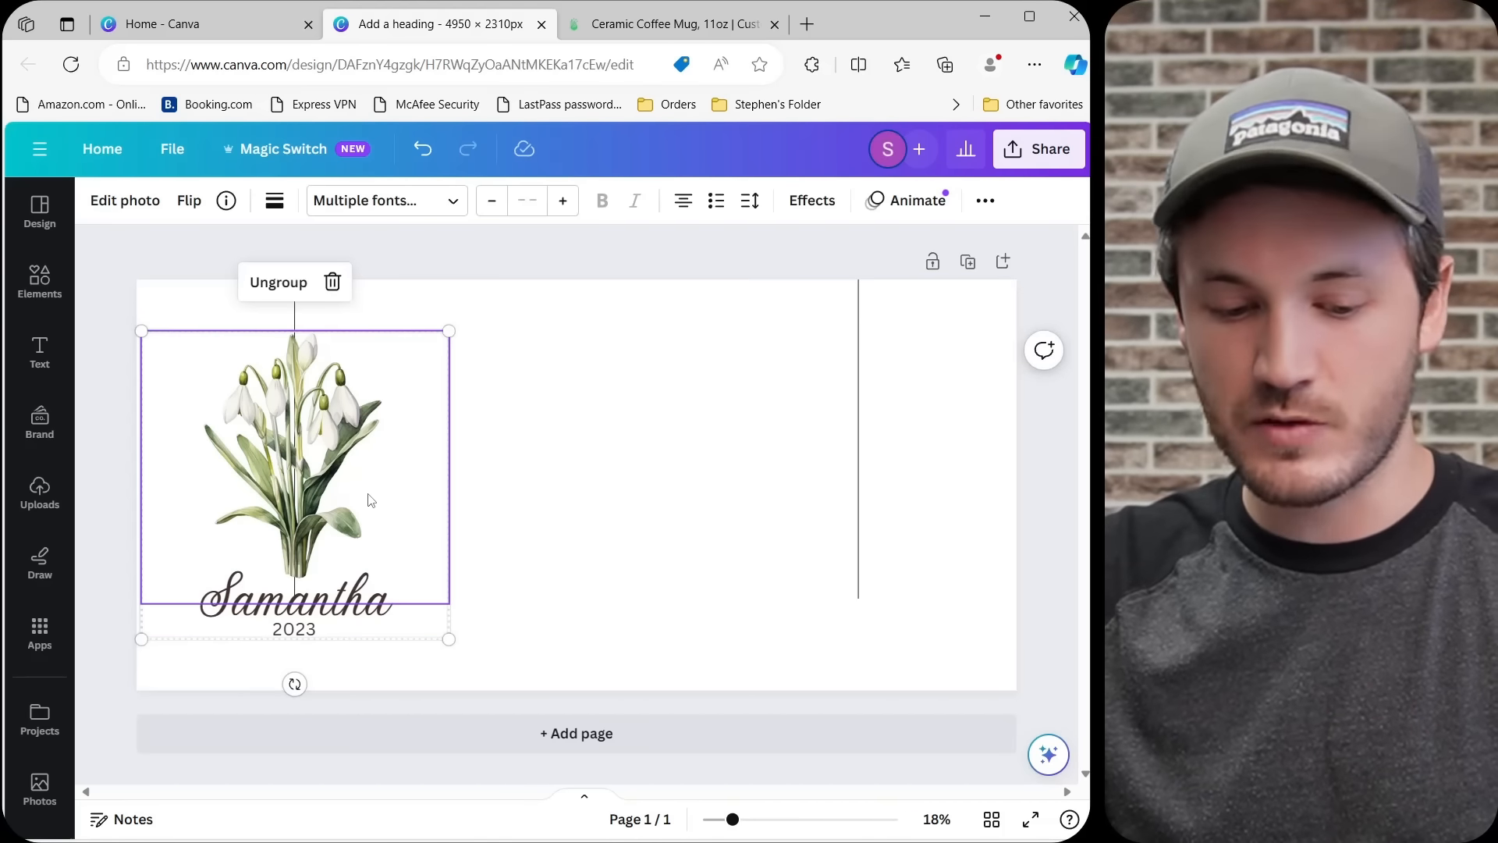
{"action": "key", "text": "ctrl+d"}
{"action": "left_click_drag", "start_coordinate": [351, 512], "coordinate": [860, 518]}
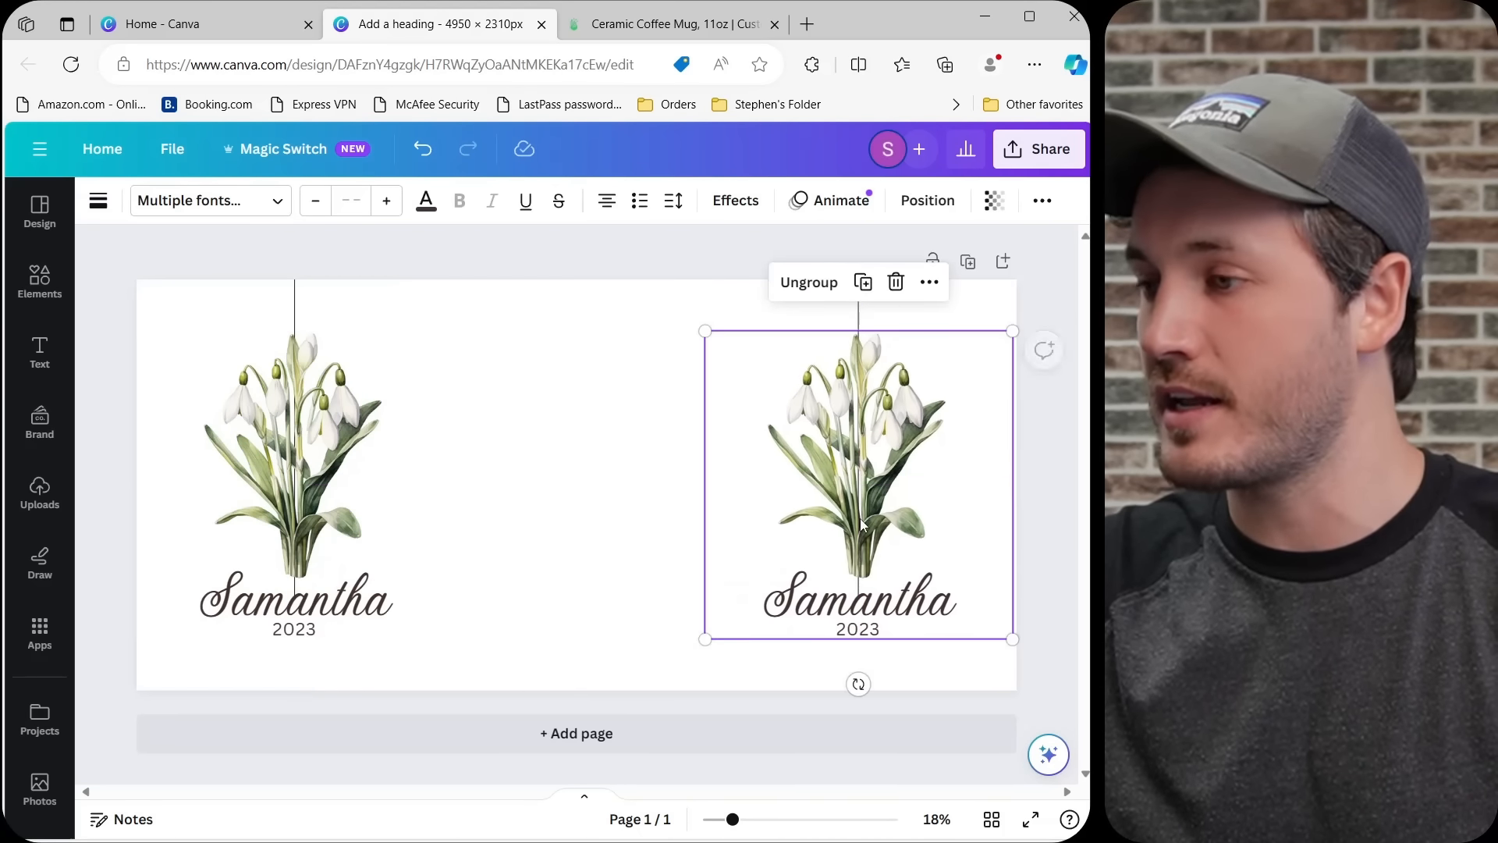
Delete both vertical guide lines from the mug design.
{"action": "left_click", "coordinate": [1057, 548]}
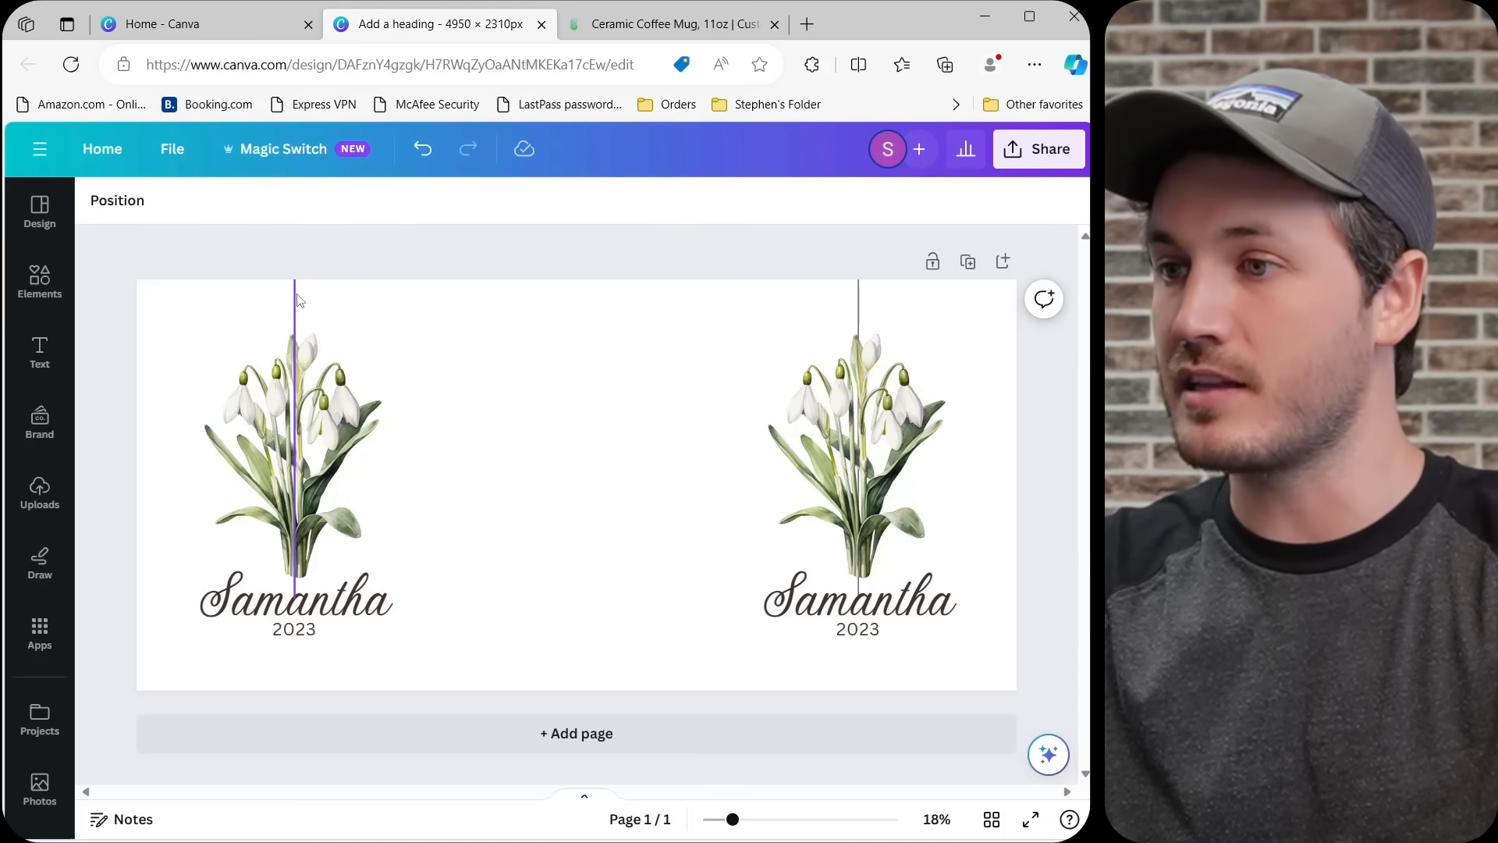
{"action": "left_click", "coordinate": [860, 309]}
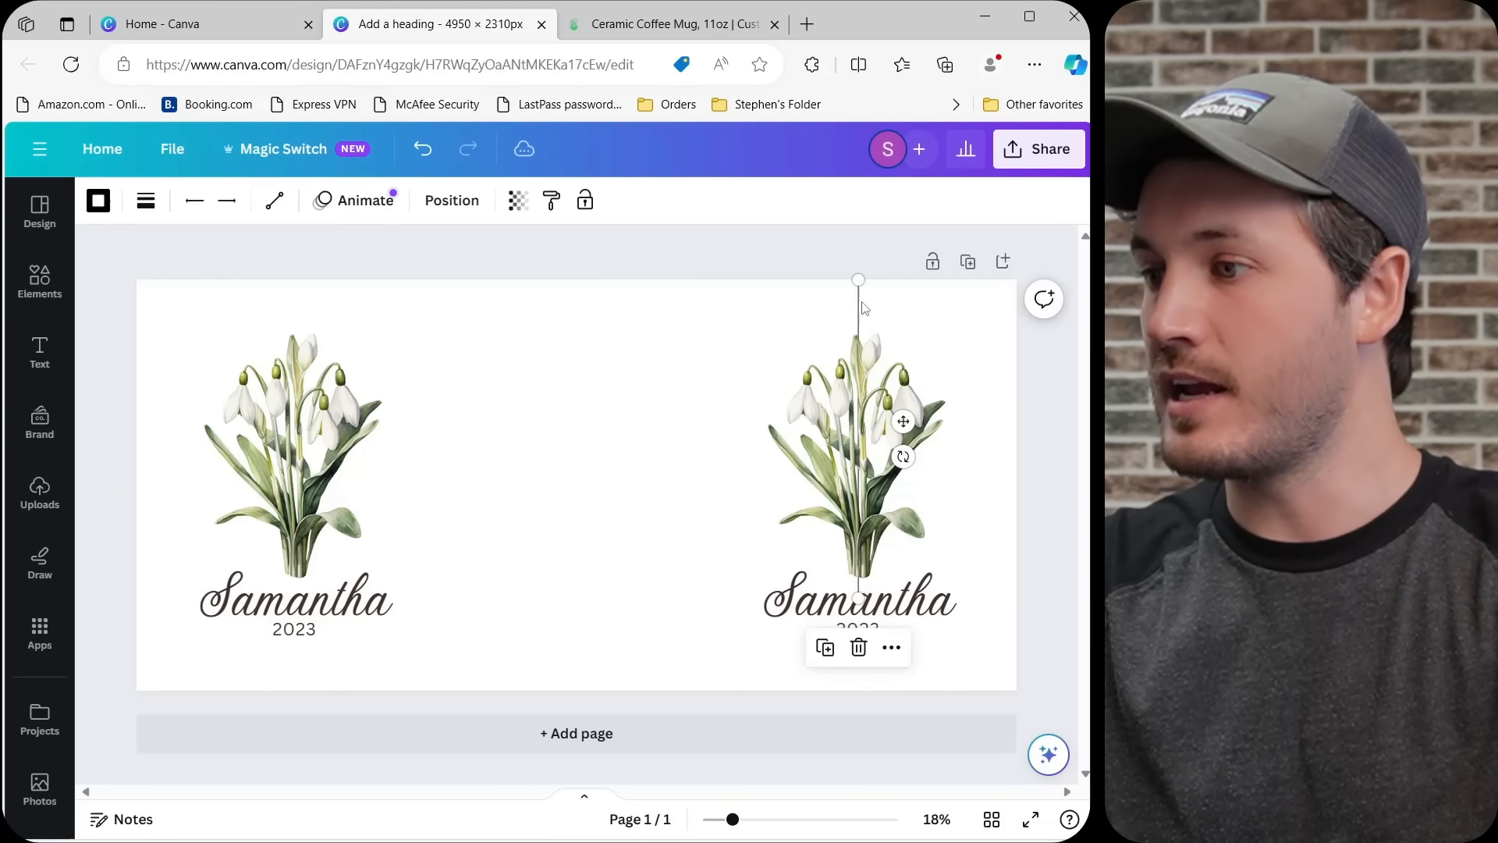
{"action": "key", "text": "Delete"}
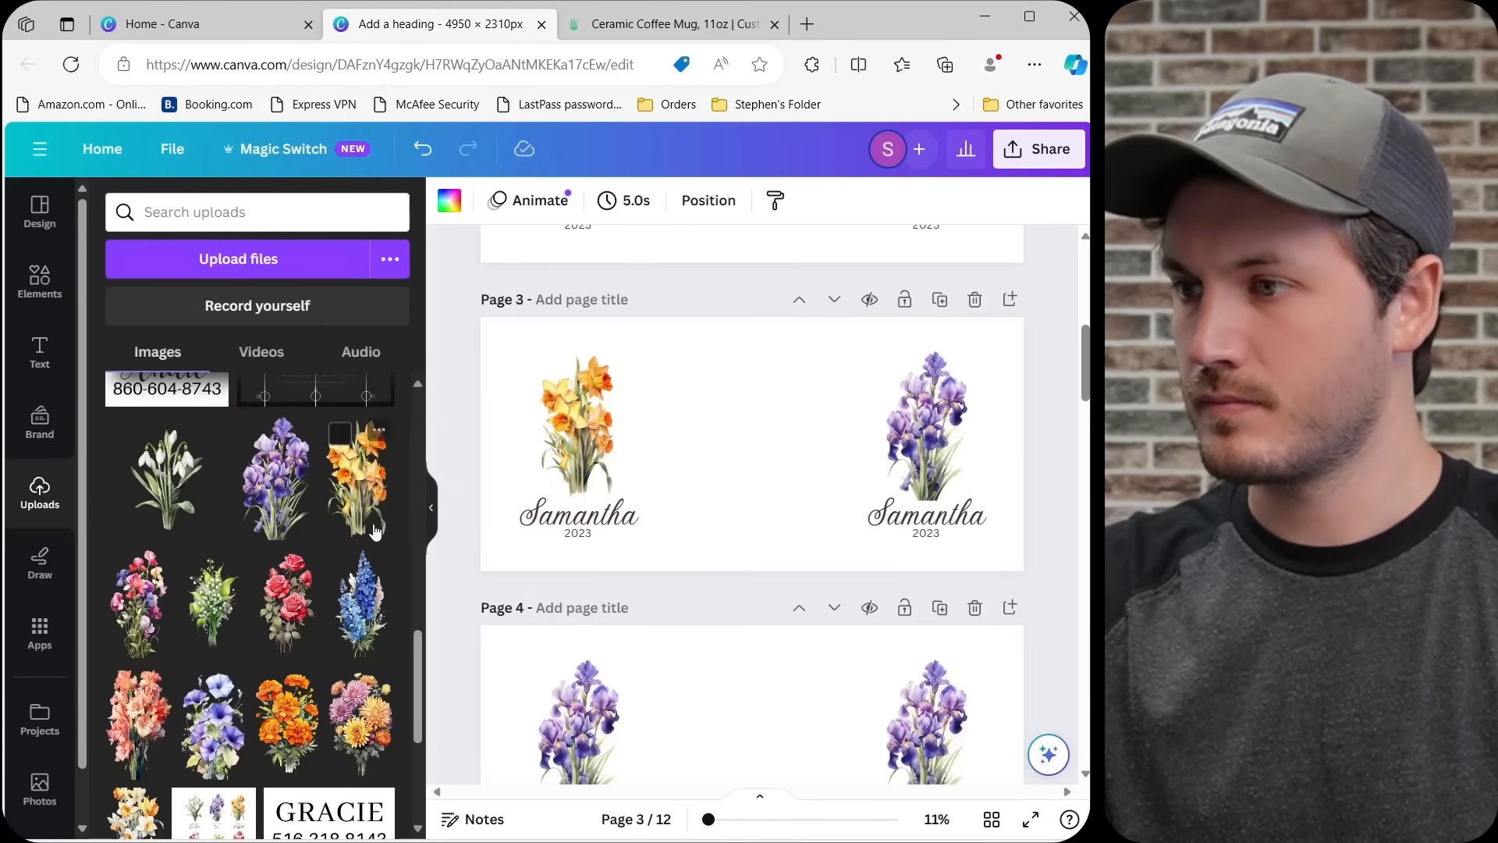
Replace the irises on page 5 with the uploaded green-and-white flower bunch and those on page 6 with the red roses.
{"action": "scroll", "coordinate": [560, 480], "scroll_direction": "down", "scroll_amount": 4}
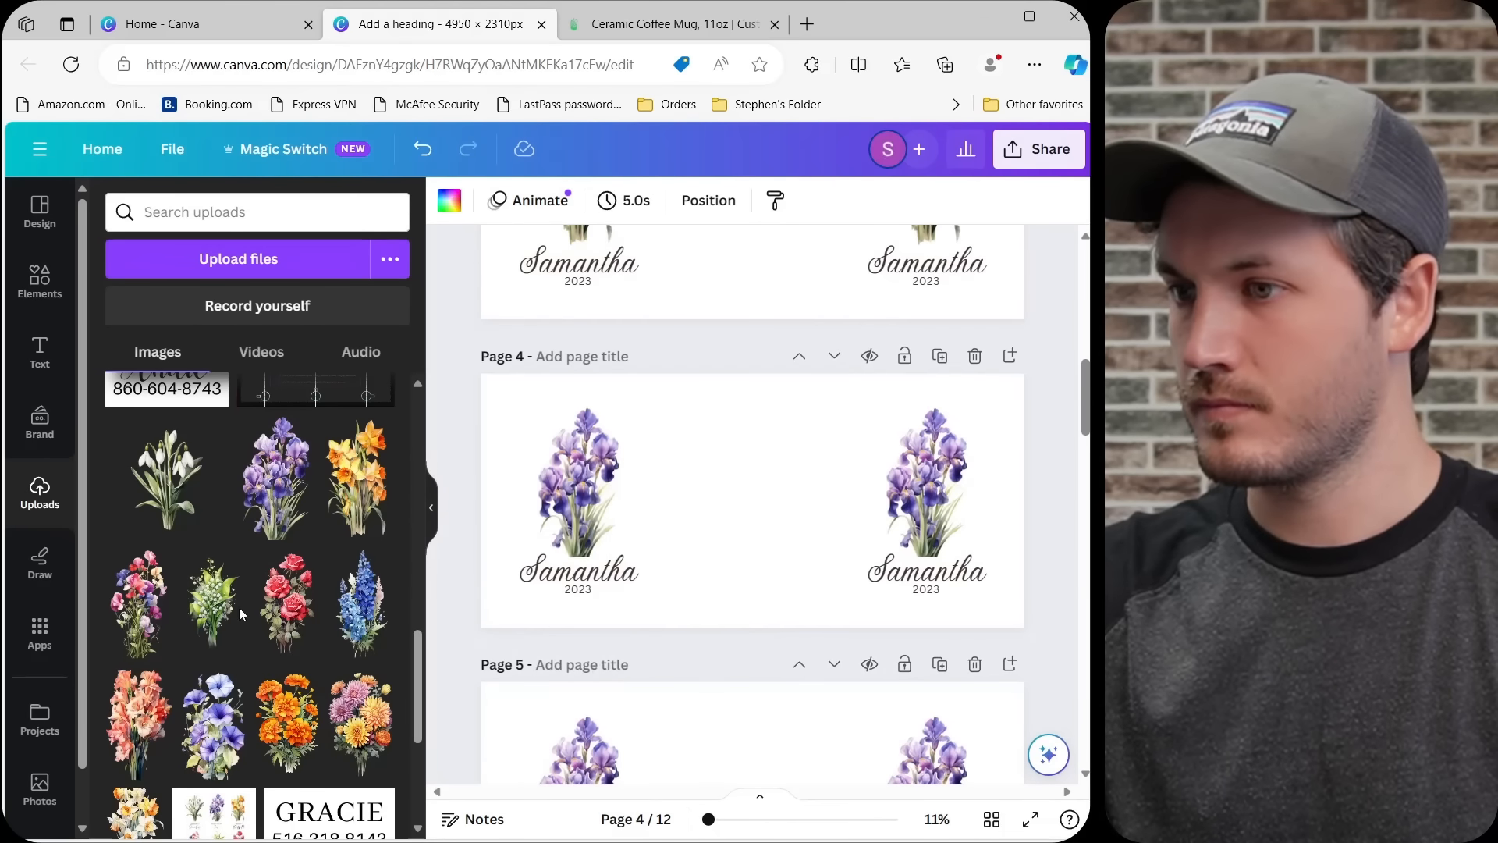
{"action": "scroll", "coordinate": [560, 479], "scroll_direction": "down", "scroll_amount": 4}
{"action": "left_click_drag", "start_coordinate": [213, 603], "coordinate": [921, 476]}
{"action": "scroll", "coordinate": [645, 512], "scroll_direction": "down", "scroll_amount": 5}
{"action": "left_click_drag", "start_coordinate": [287, 604], "coordinate": [578, 359]}
{"action": "left_click_drag", "start_coordinate": [288, 604], "coordinate": [926, 359]}
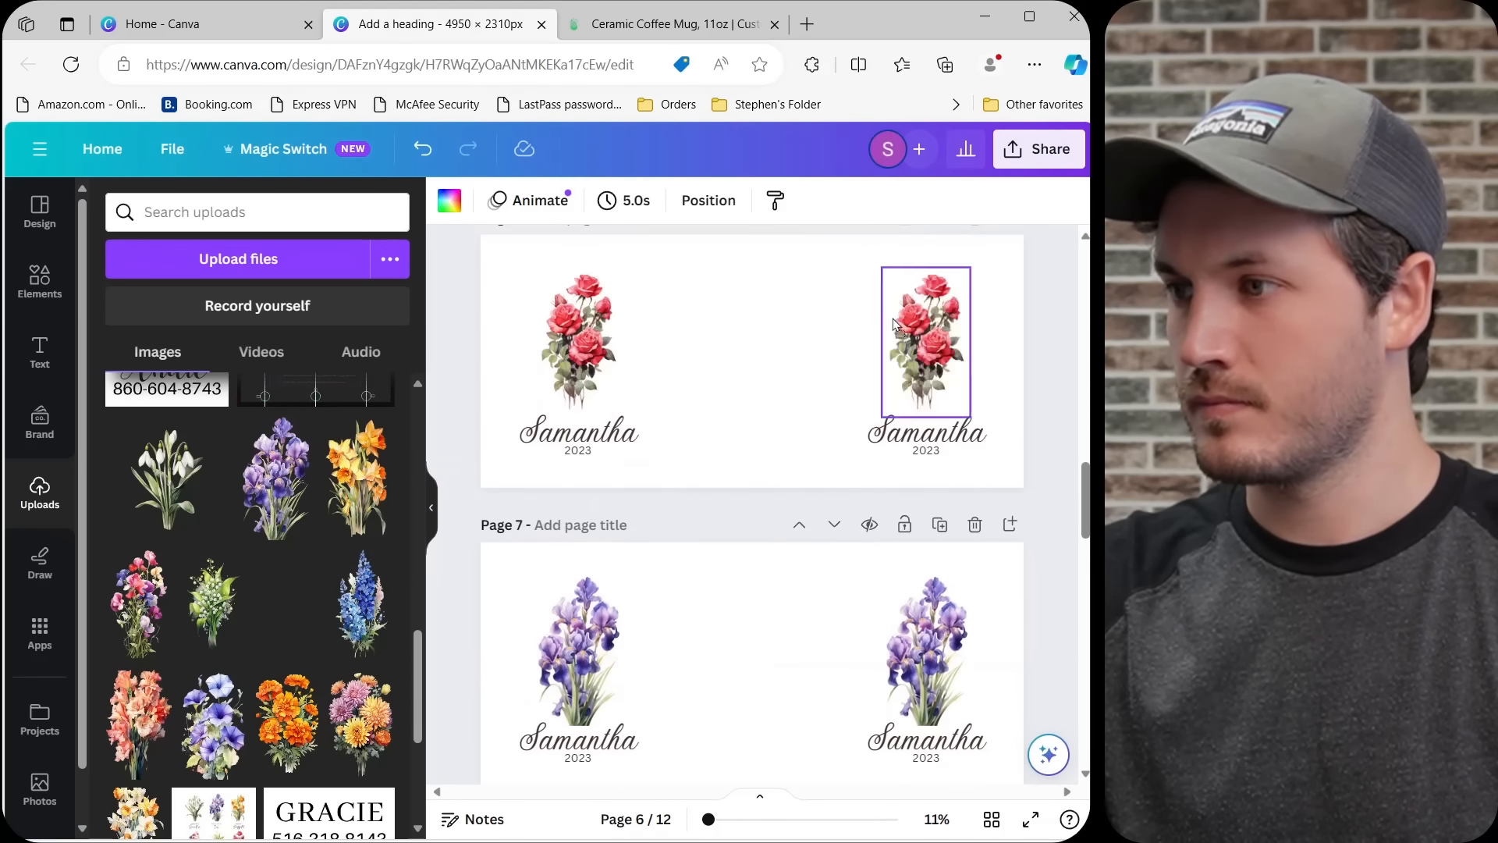
Replace the irises on page 7 with the uploaded blue flower spikes and those on page 8 with the coral flowers.
{"action": "scroll", "coordinate": [897, 390], "scroll_direction": "down", "scroll_amount": 2}
{"action": "left_click_drag", "start_coordinate": [363, 603], "coordinate": [577, 492]}
{"action": "left_click_drag", "start_coordinate": [362, 603], "coordinate": [886, 500]}
{"action": "left_click_drag", "start_coordinate": [138, 724], "coordinate": [921, 483]}
Replace the irises on page 9 with the uploaded blue-violet flowers and those on page 10 with the orange blooms.
{"action": "scroll", "coordinate": [897, 499], "scroll_direction": "down", "scroll_amount": 2}
{"action": "left_click_drag", "start_coordinate": [213, 725], "coordinate": [579, 597]}
{"action": "left_click_drag", "start_coordinate": [213, 726], "coordinate": [921, 597]}
{"action": "scroll", "coordinate": [858, 546], "scroll_direction": "down", "scroll_amount": 5}
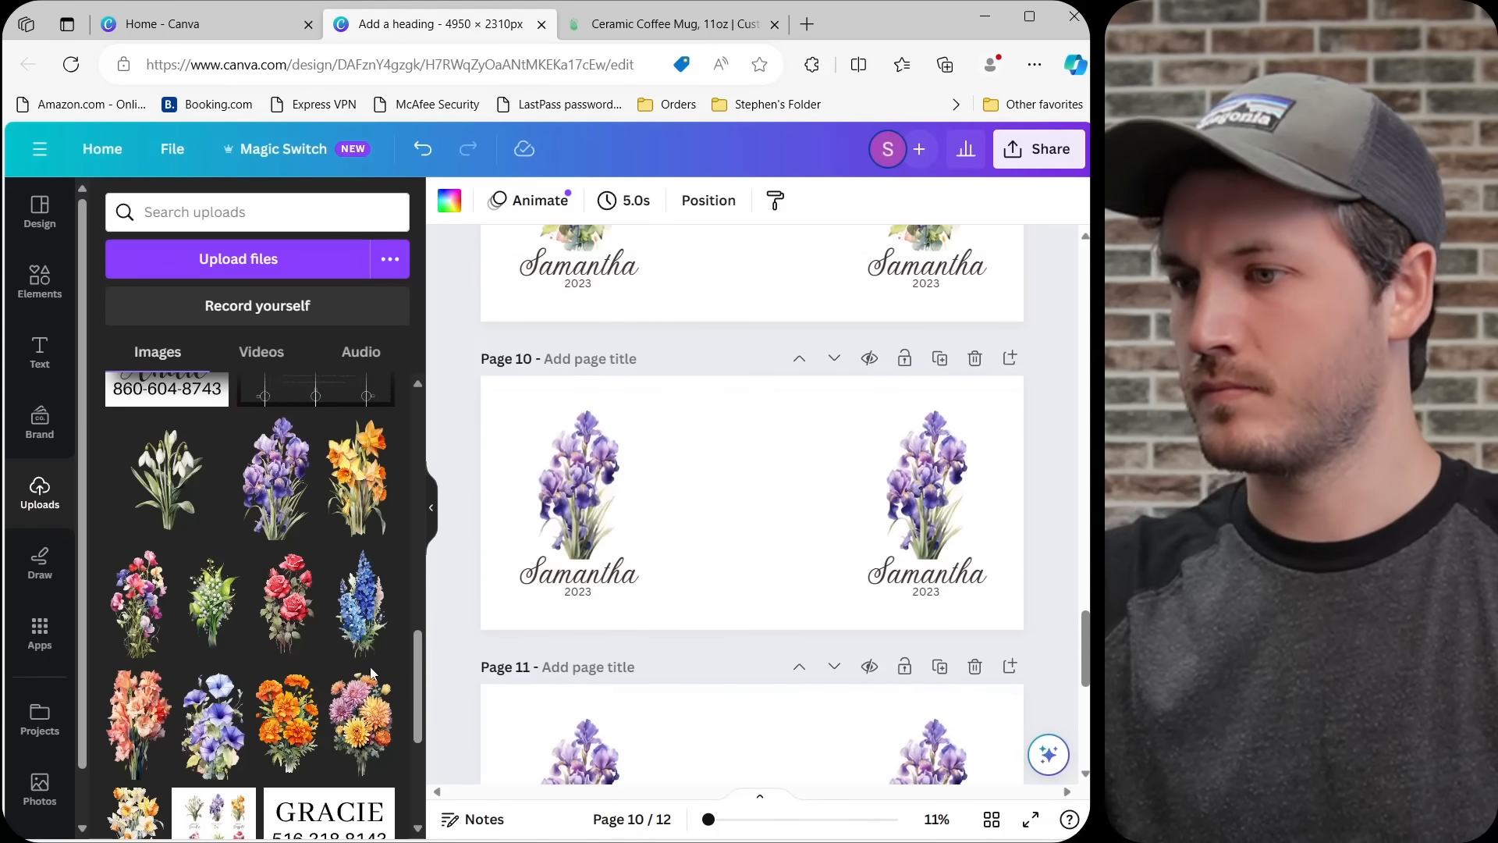
{"action": "left_click_drag", "start_coordinate": [287, 725], "coordinate": [577, 488]}
{"action": "left_click_drag", "start_coordinate": [287, 724], "coordinate": [921, 487]}
Replace the irises on page 11 with the mixed orange and pink blooms and those on page 12 with the white-and-orange daffodils.
{"action": "scroll", "coordinate": [776, 499], "scroll_direction": "down", "scroll_amount": 3}
{"action": "left_click_drag", "start_coordinate": [566, 654], "coordinate": [926, 538]}
{"action": "scroll", "coordinate": [897, 539], "scroll_direction": "down", "scroll_amount": 4}
{"action": "left_click_drag", "start_coordinate": [139, 812], "coordinate": [577, 530]}
{"action": "left_click_drag", "start_coordinate": [138, 812], "coordinate": [926, 531]}
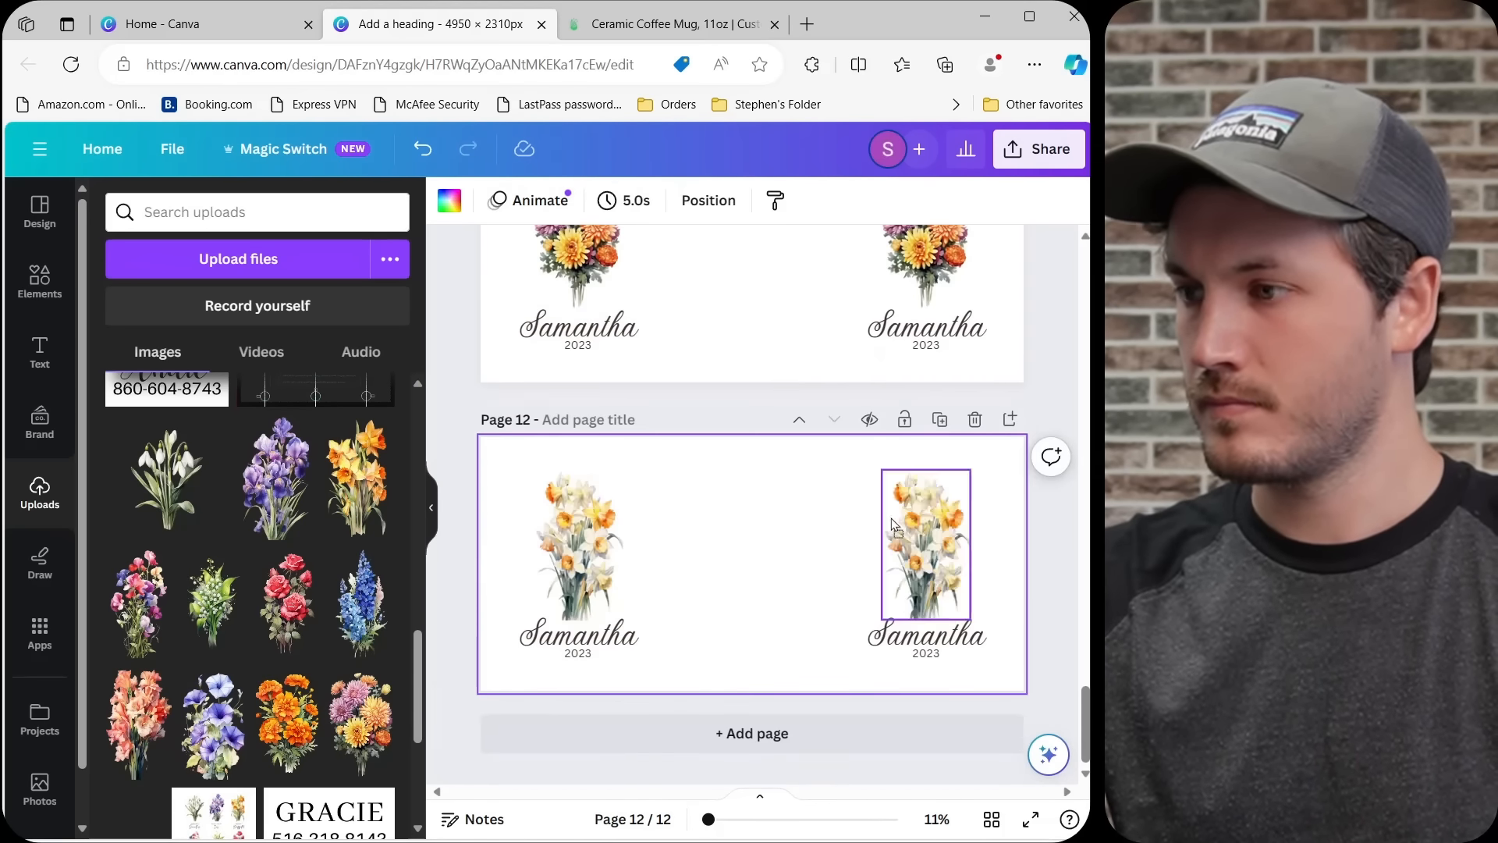
{"action": "left_click", "coordinate": [431, 507]}
{"action": "scroll", "coordinate": [692, 484], "scroll_direction": "down", "scroll_amount": 4}
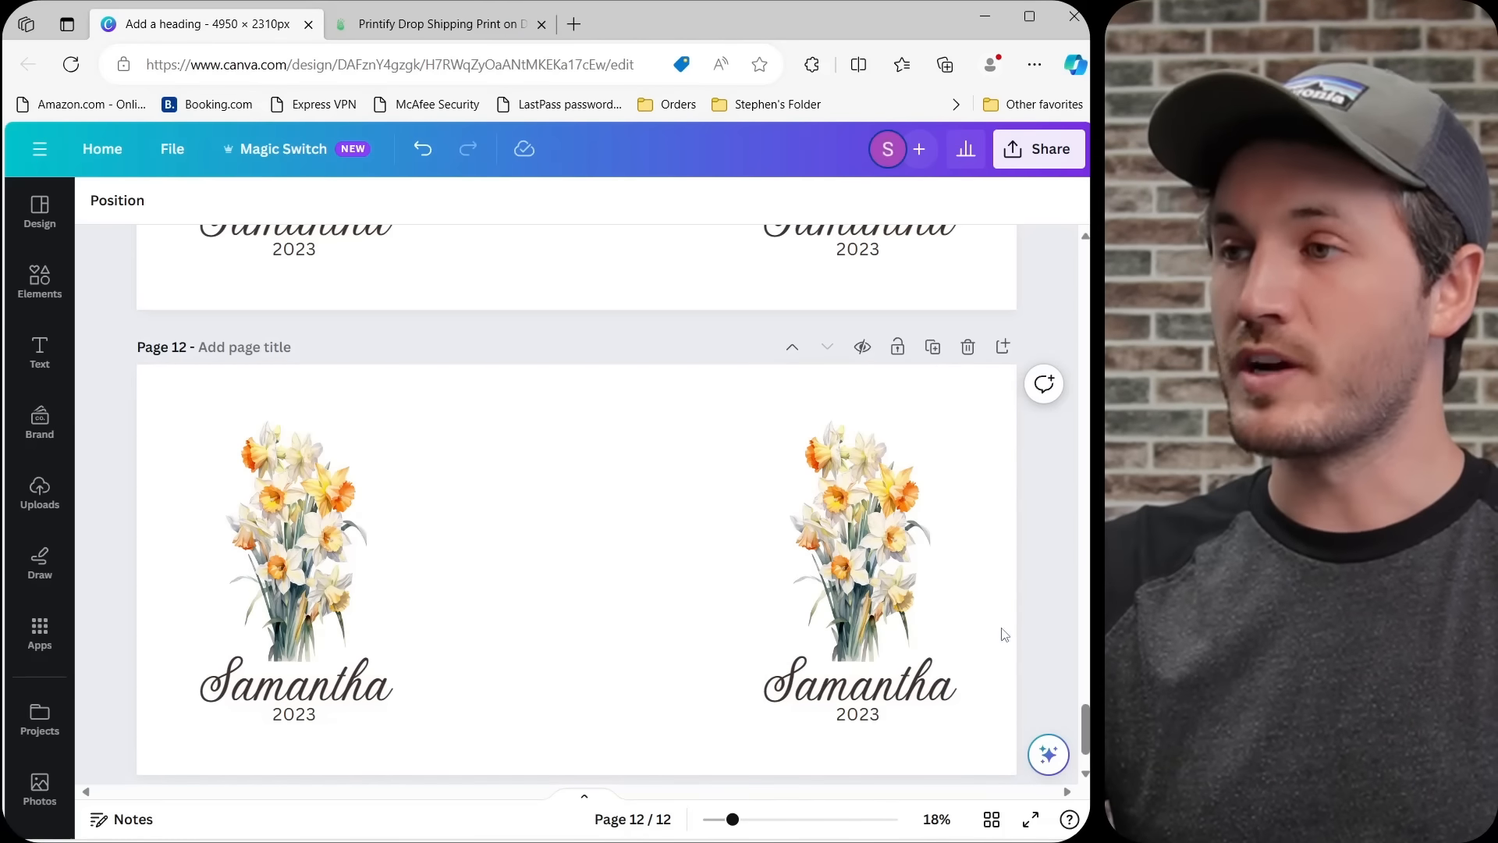
Switch to Printify, open the Ceramic Mug 11oz from the mug results and start designing it with District Photo.
{"action": "left_click", "coordinate": [472, 25]}
{"action": "left_click", "coordinate": [88, 229]}
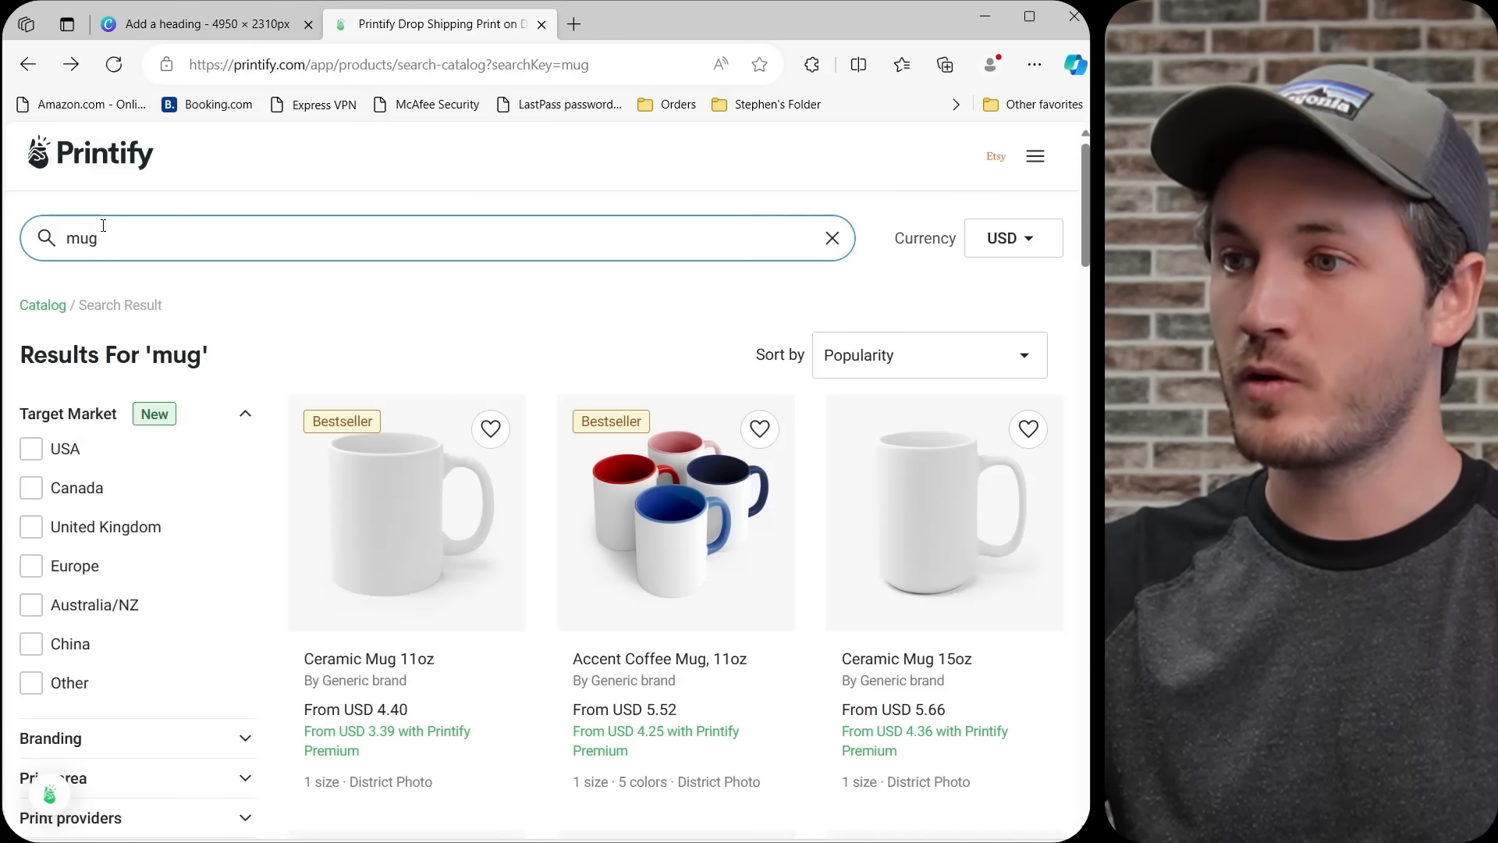
{"action": "scroll", "coordinate": [618, 245], "scroll_direction": "down", "scroll_amount": 1}
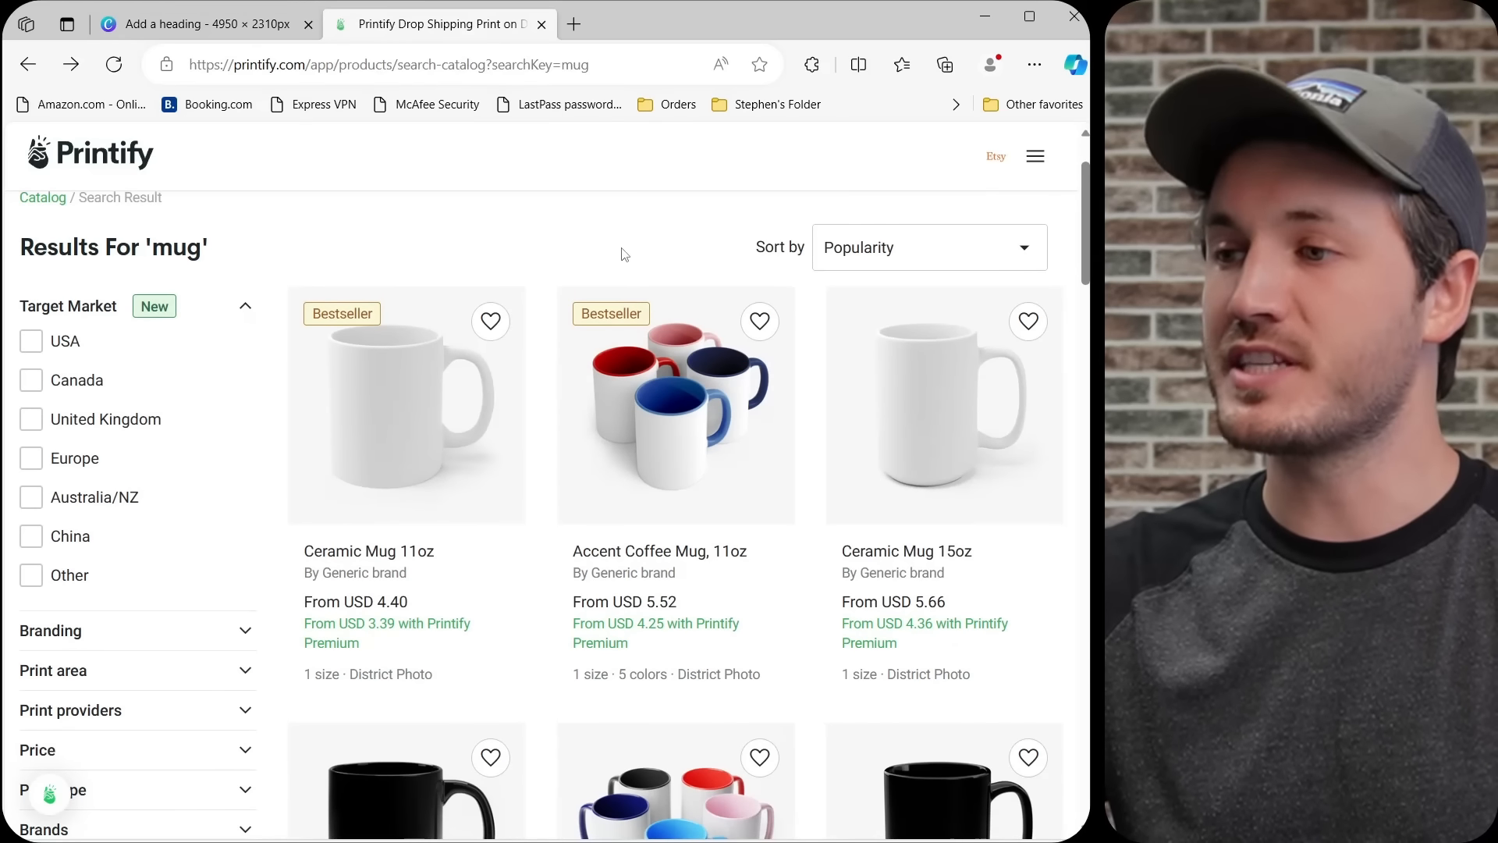
{"action": "left_click", "coordinate": [391, 422]}
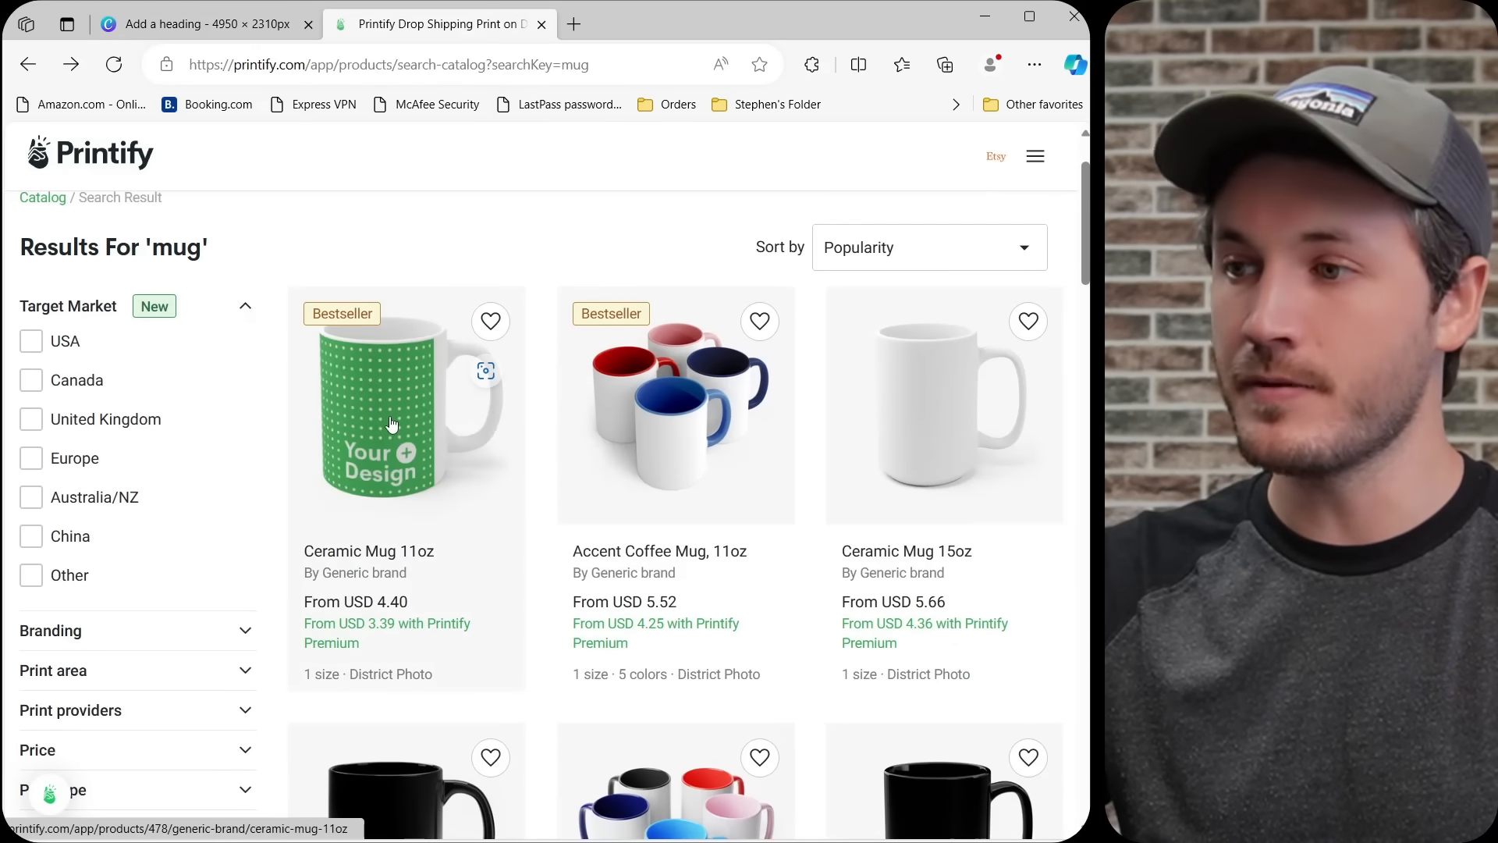
{"action": "scroll", "coordinate": [941, 334], "scroll_direction": "down", "scroll_amount": 4}
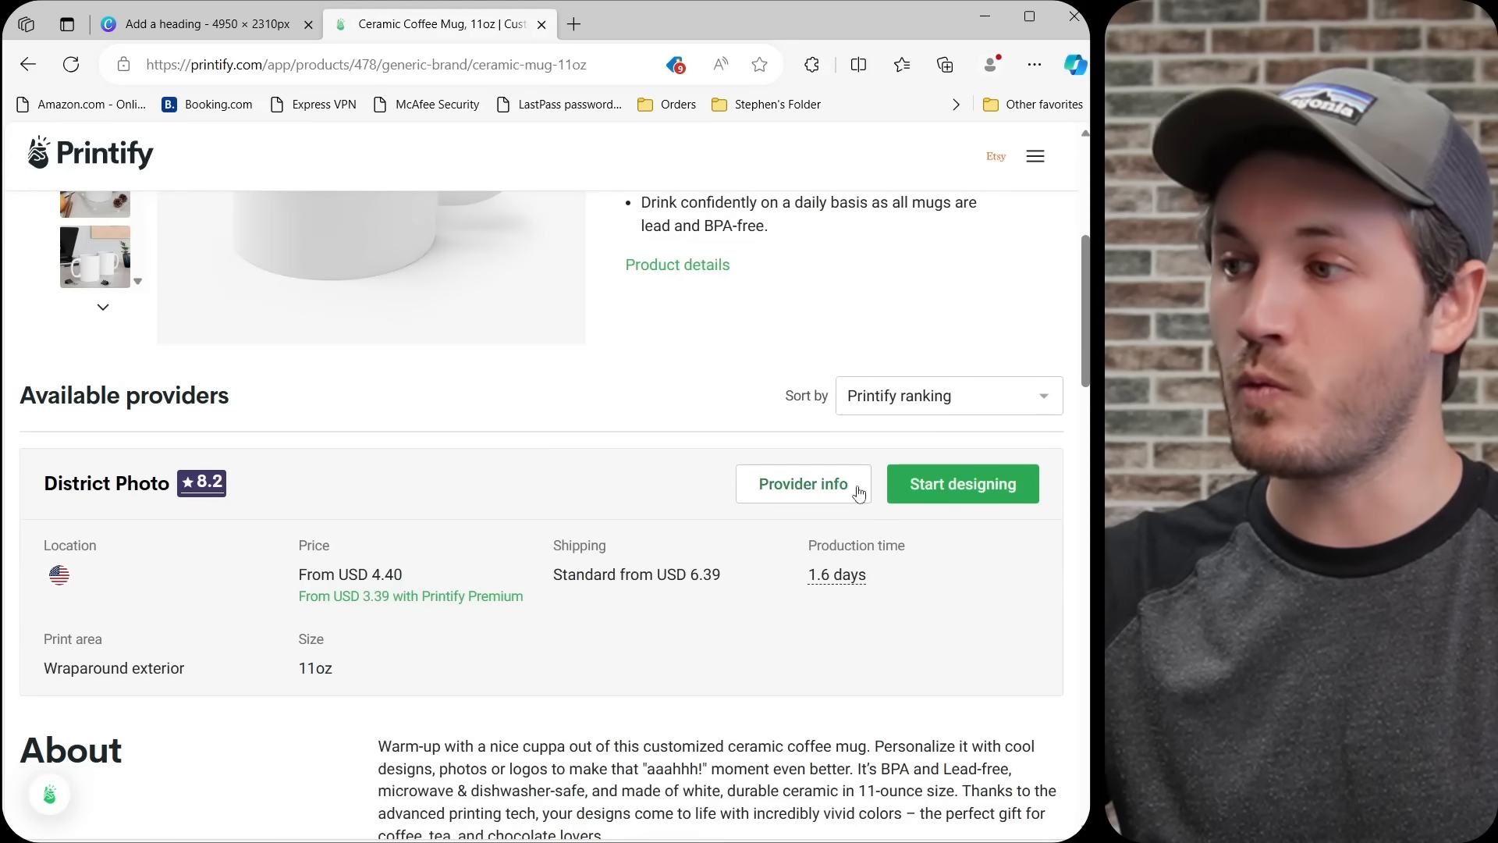
{"action": "left_click", "coordinate": [965, 485]}
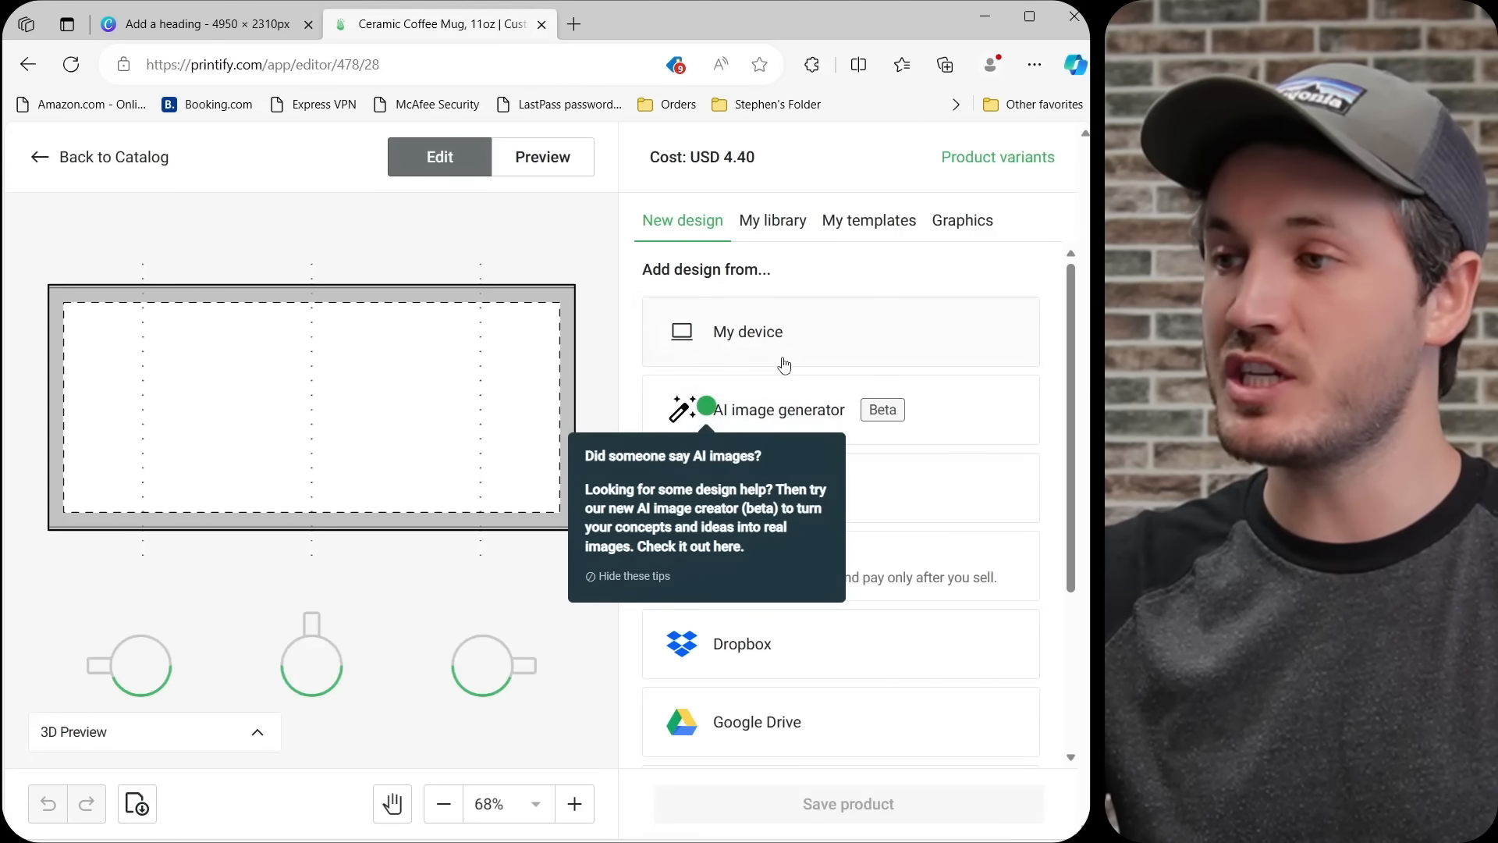
Switch back to Canva and download only page 1, the snowdrop design, as a PNG with a transparent background.
{"action": "left_click", "coordinate": [186, 25]}
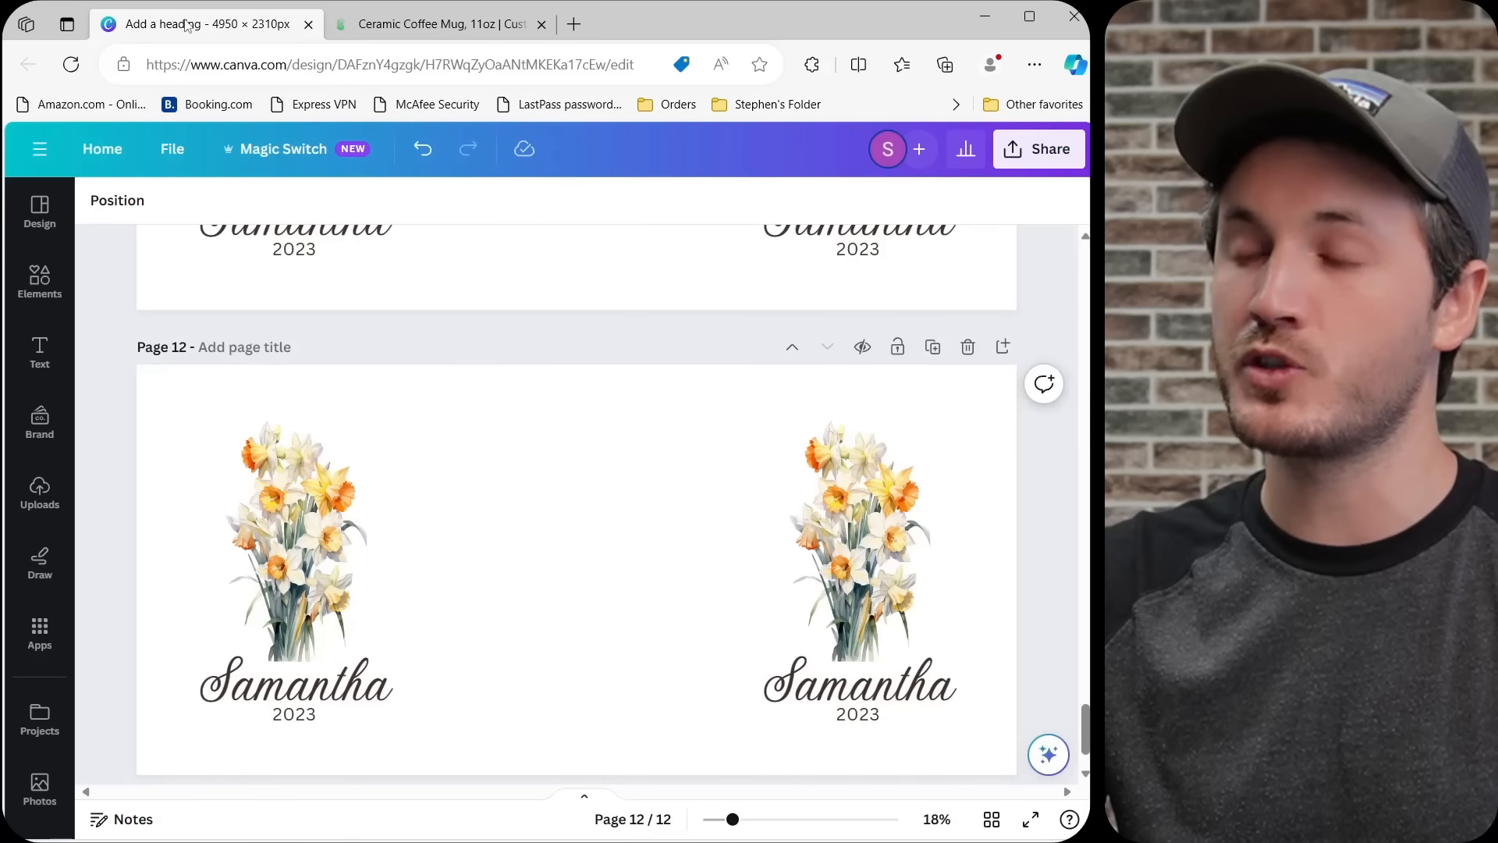
{"action": "scroll", "coordinate": [576, 468], "scroll_direction": "down", "scroll_amount": 3}
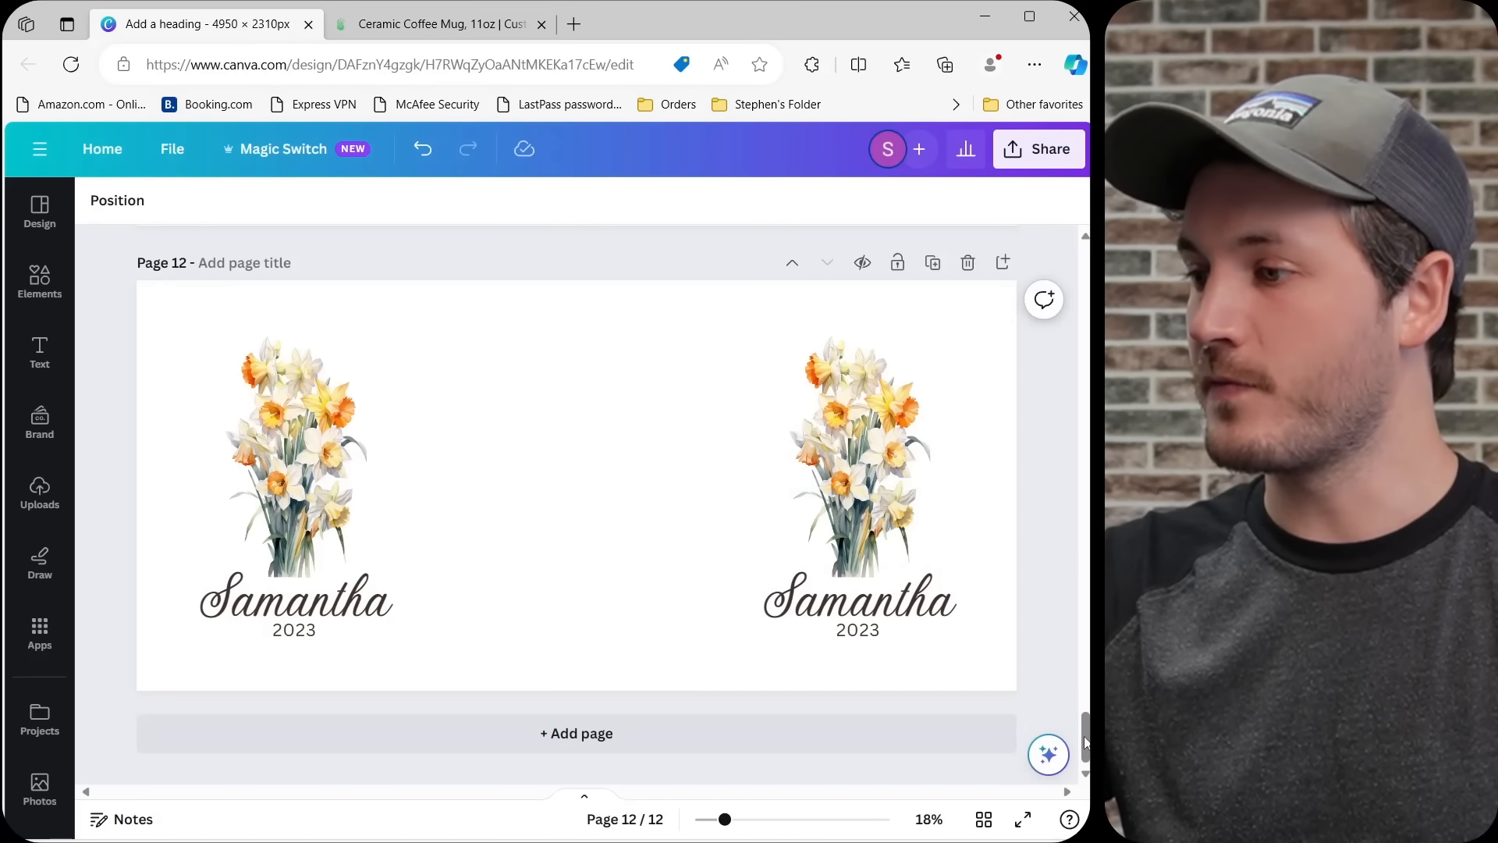
{"action": "left_click_drag", "start_coordinate": [1085, 741], "coordinate": [1013, 249]}
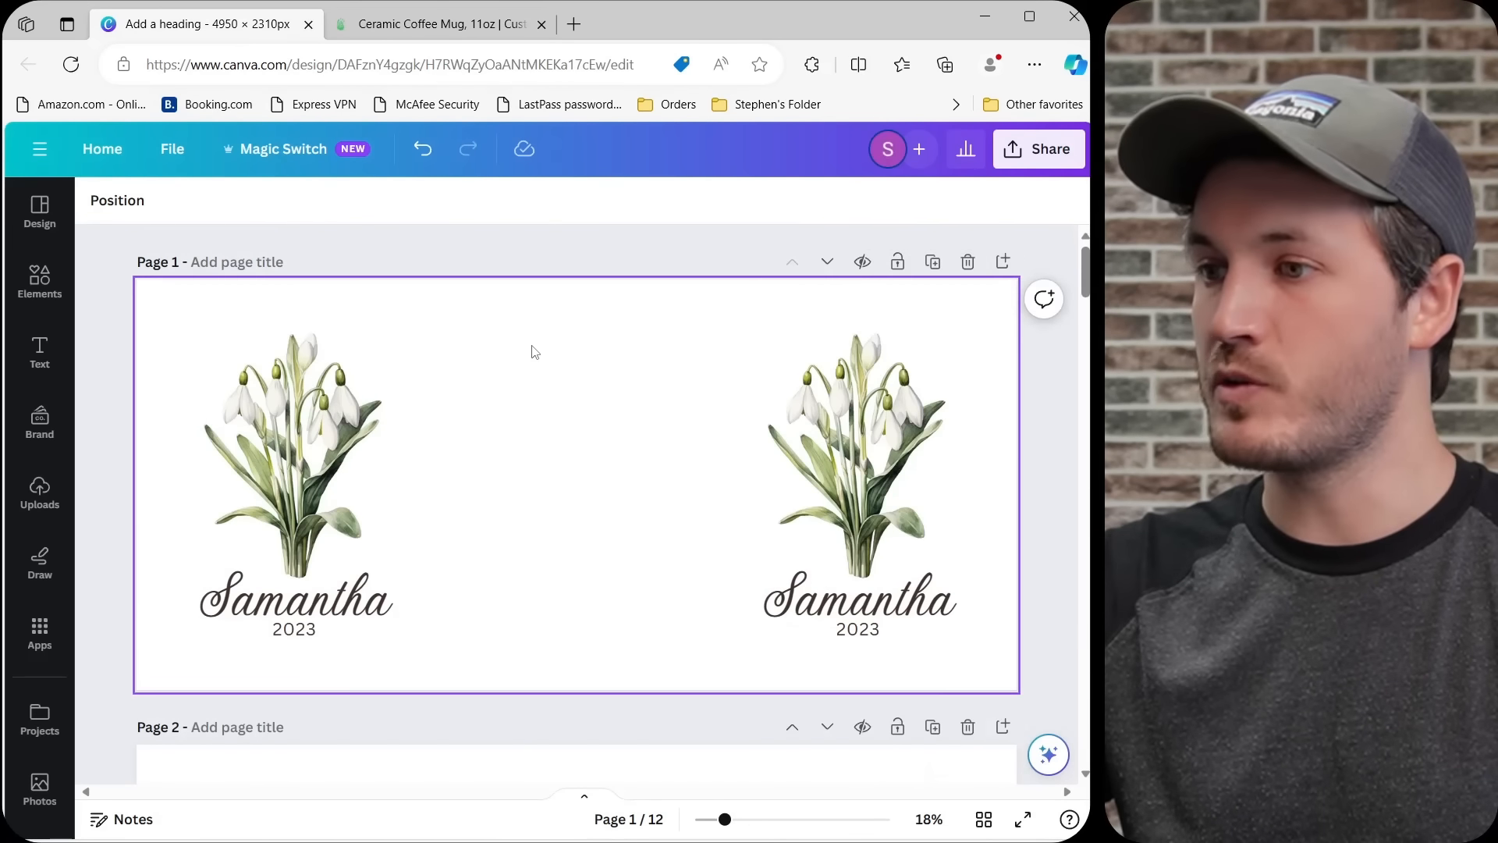
{"action": "left_click", "coordinate": [1080, 152]}
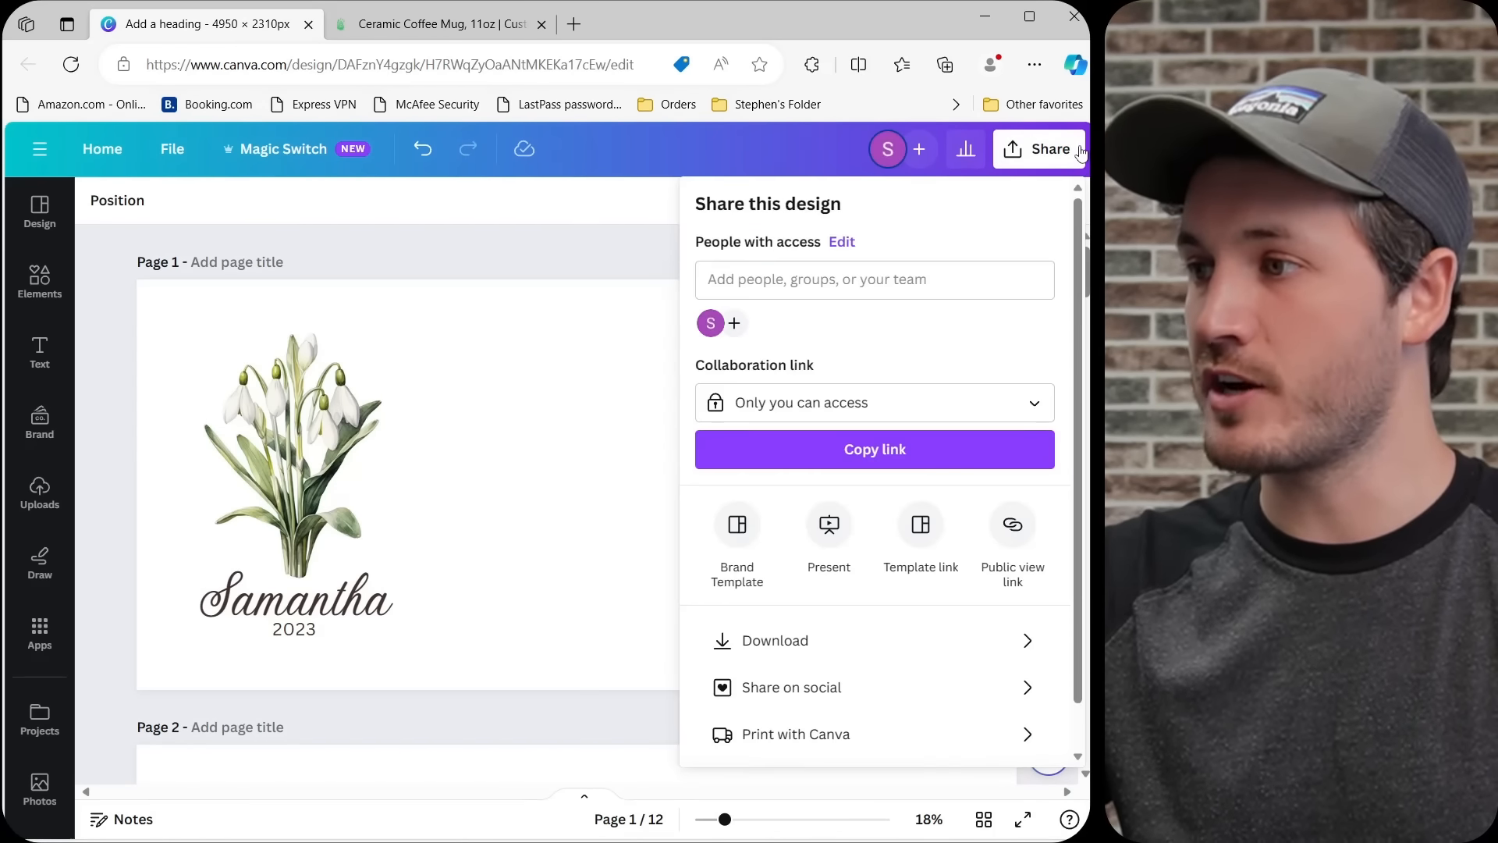
{"action": "left_click", "coordinate": [749, 640]}
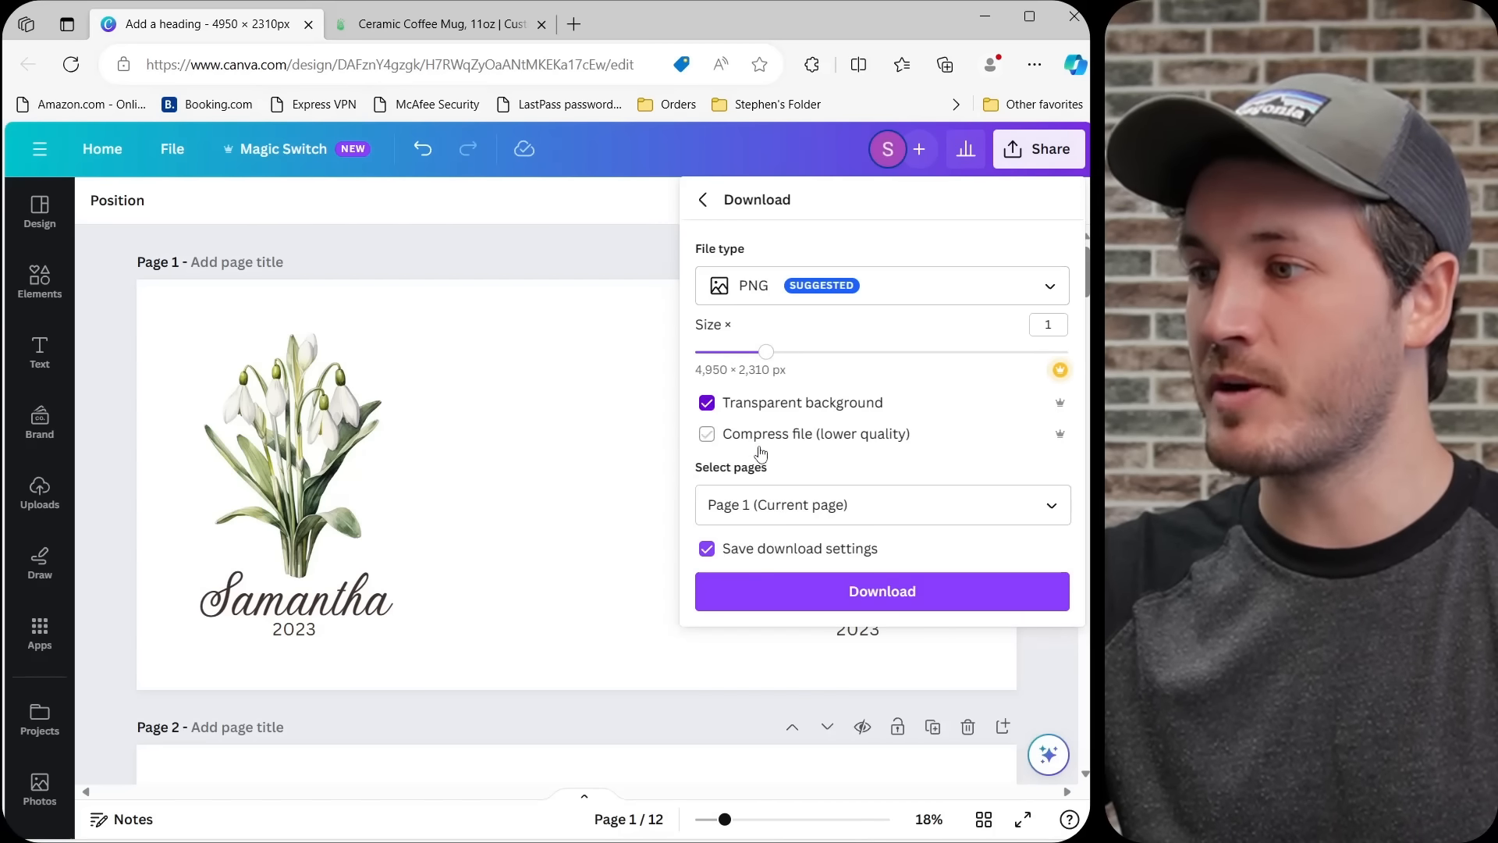
{"action": "left_click", "coordinate": [790, 515]}
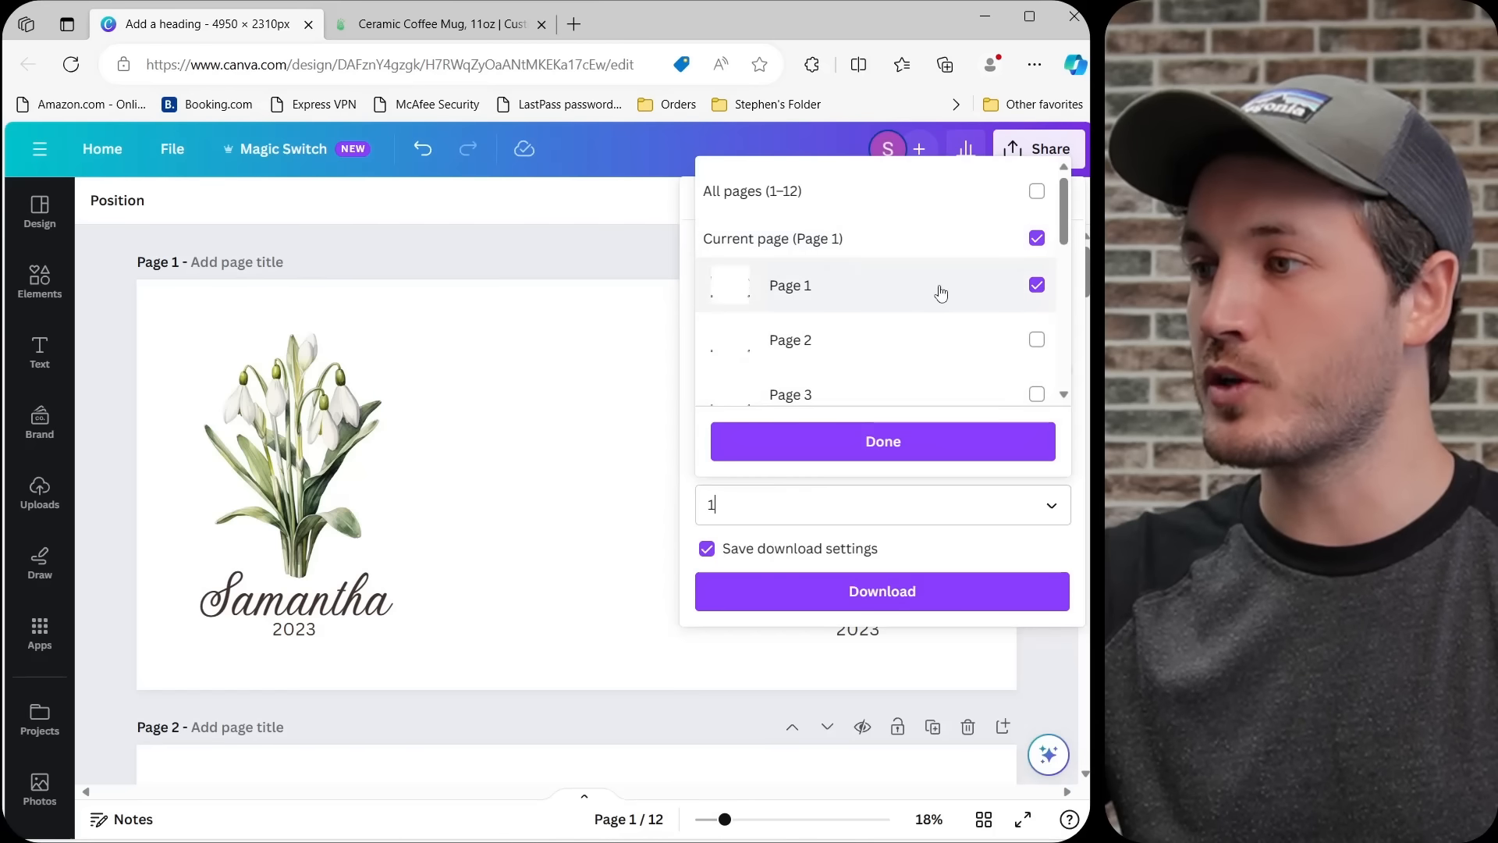
{"action": "left_click", "coordinate": [877, 440]}
{"action": "left_click", "coordinate": [804, 596]}
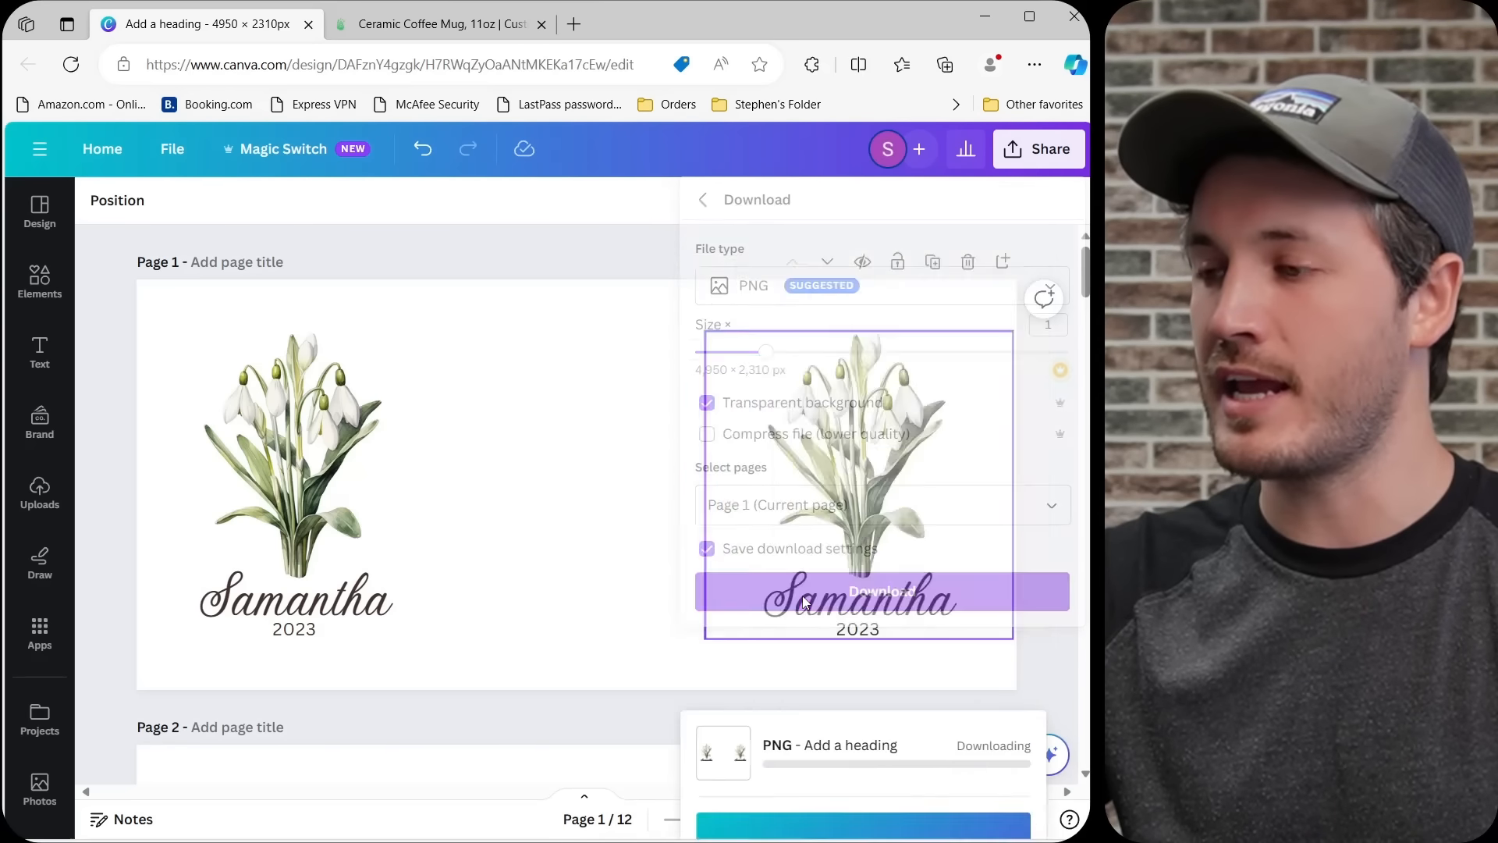
Switch to Printify, add the downloaded PNG to the mug's print area and update the product variants with 11oz selected.
{"action": "left_click", "coordinate": [472, 26]}
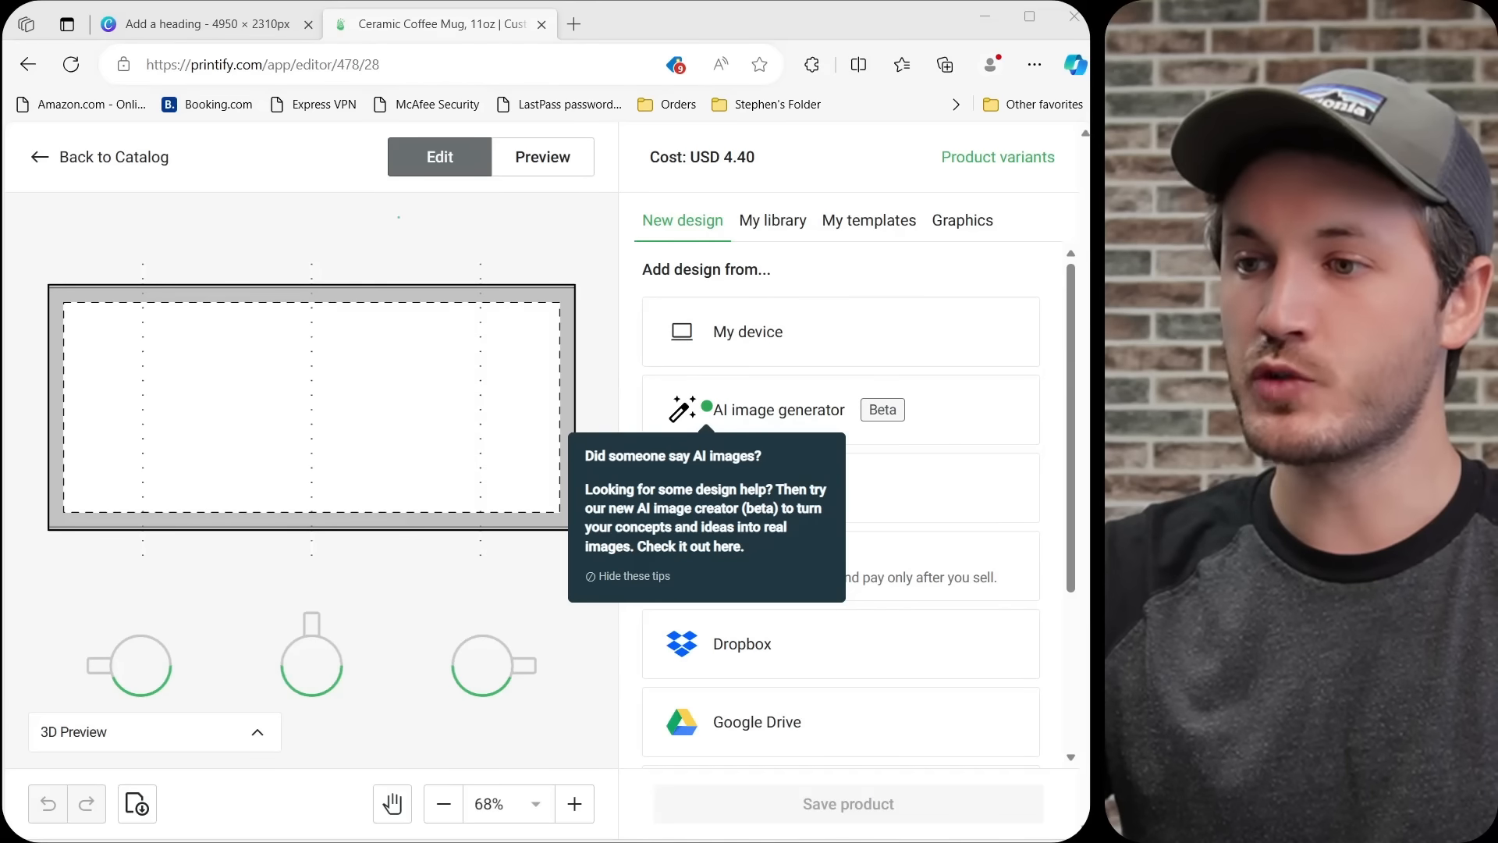
{"action": "left_click_drag", "start_coordinate": [1014, 343], "coordinate": [470, 419]}
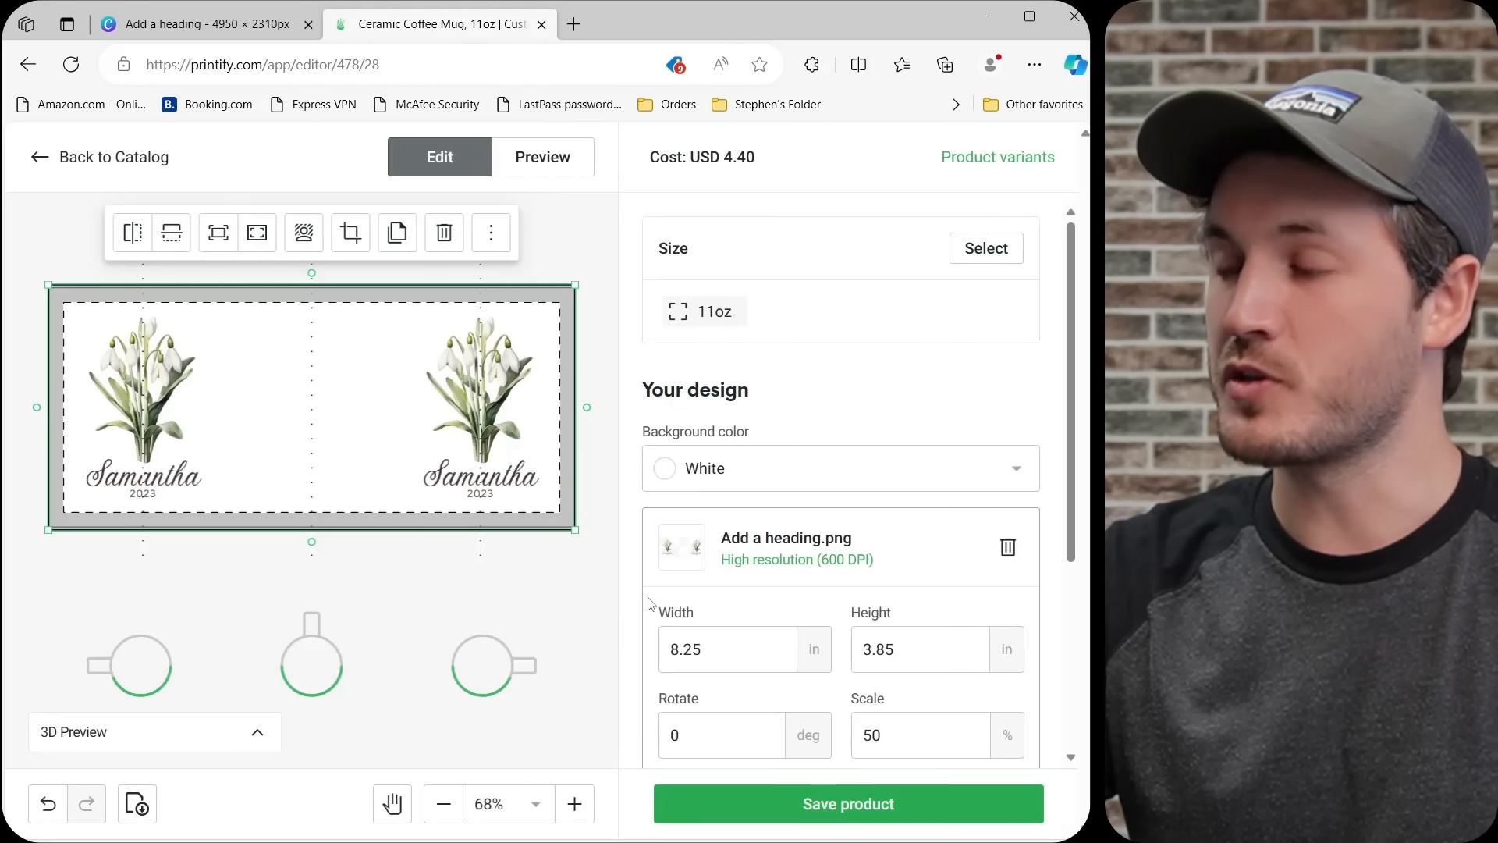
{"action": "left_click", "coordinate": [972, 160]}
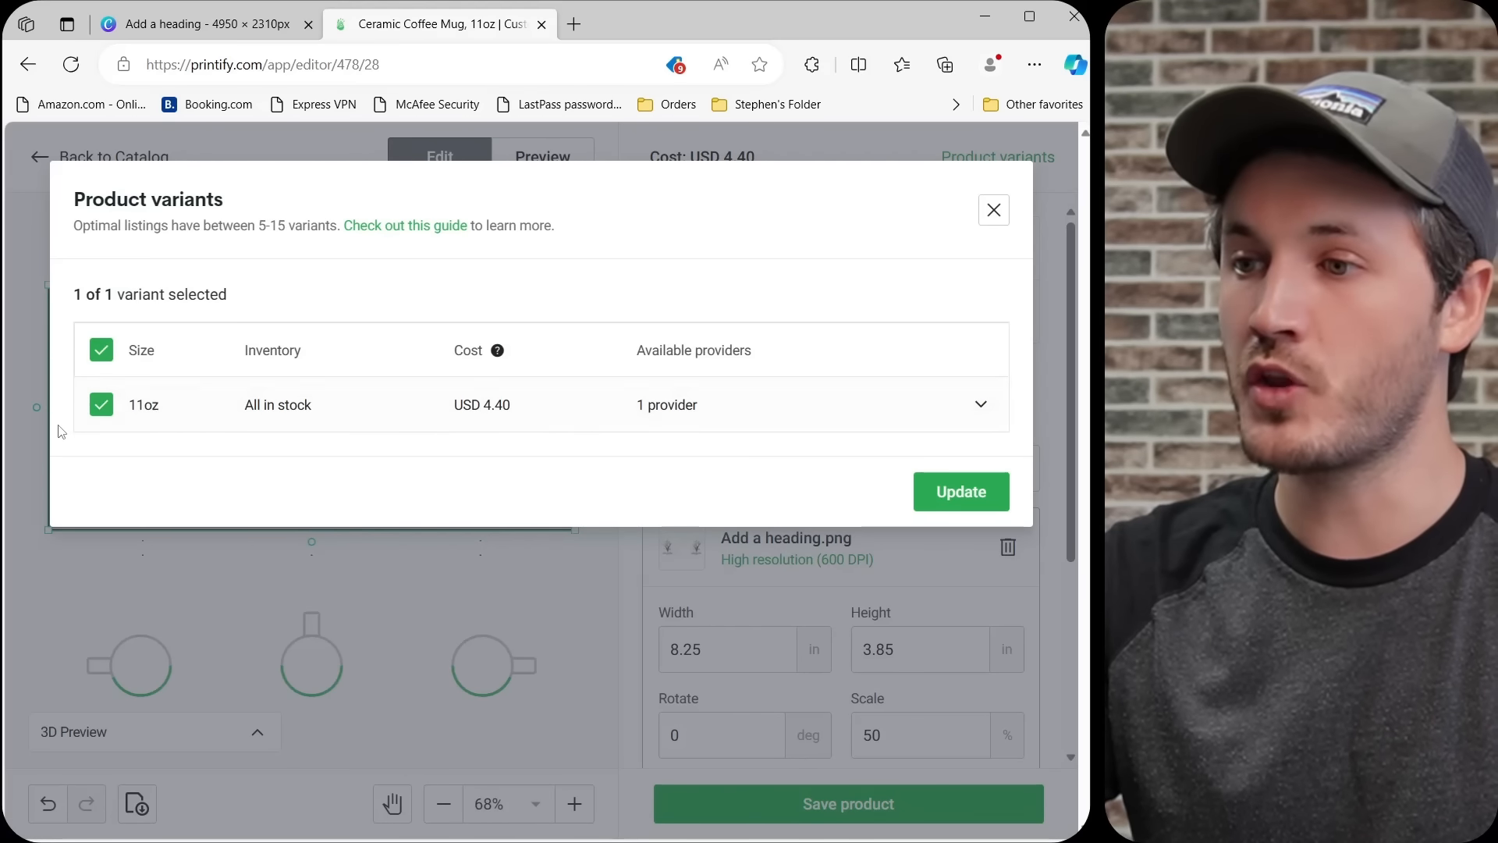
{"action": "left_click", "coordinate": [960, 492]}
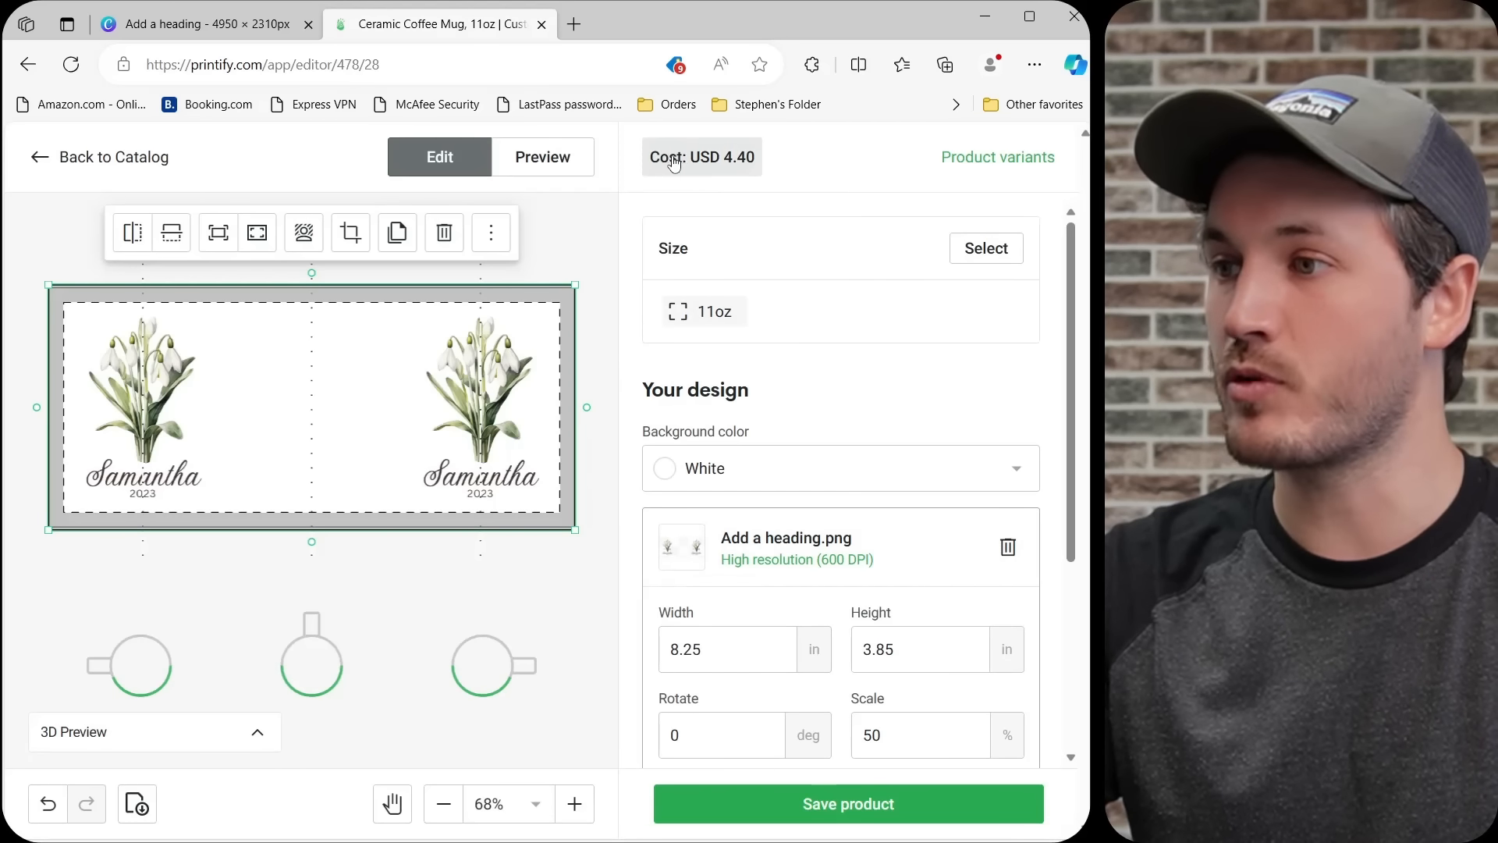
Preview the mug mockup from its left and right sides and save the product.
{"action": "left_click", "coordinate": [538, 159]}
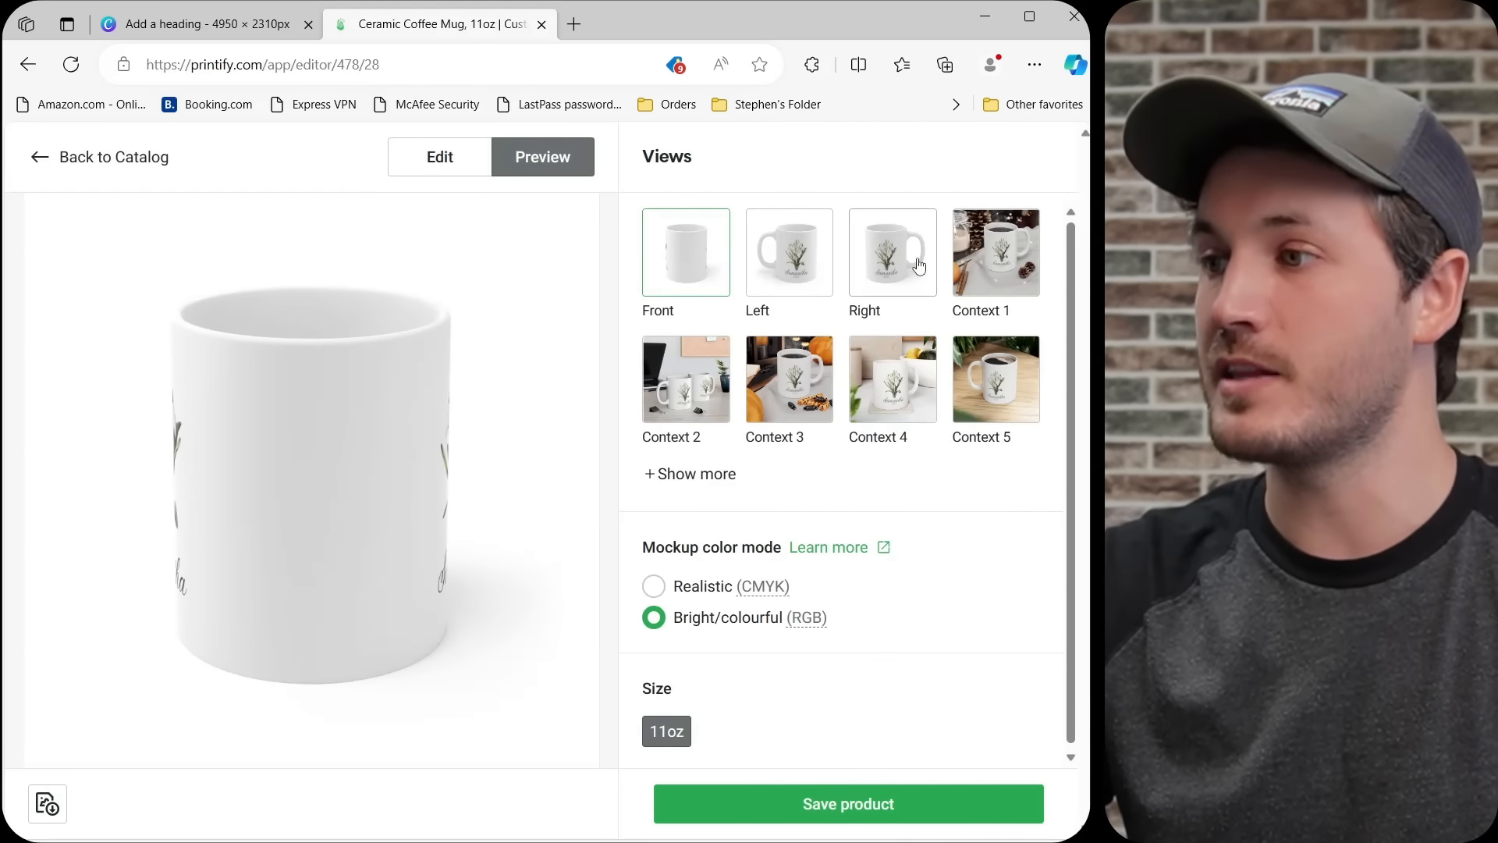
{"action": "left_click", "coordinate": [794, 268]}
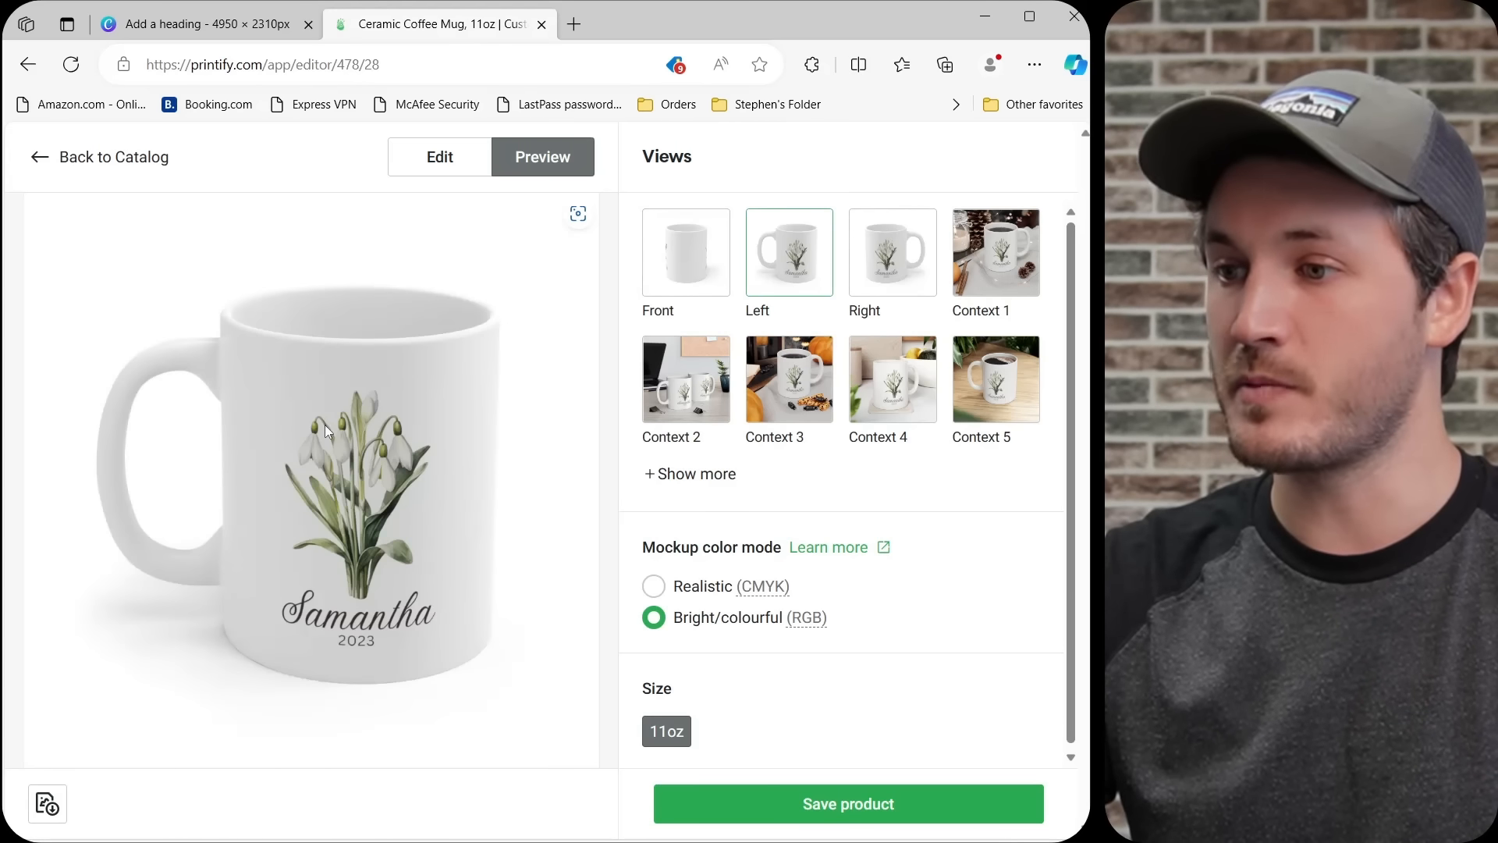
{"action": "left_click", "coordinate": [888, 269]}
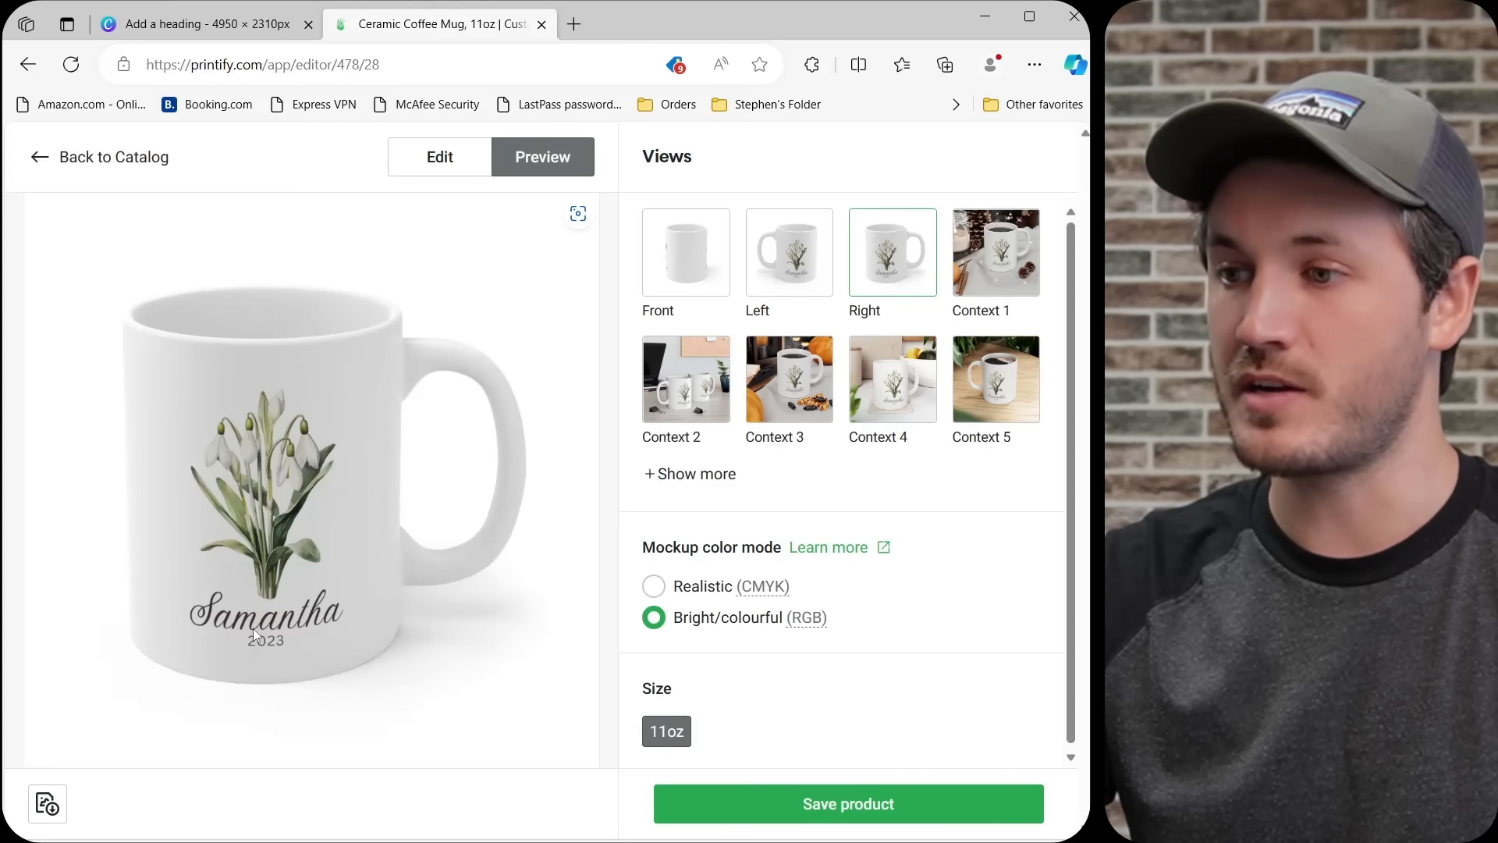
{"action": "left_click", "coordinate": [832, 811]}
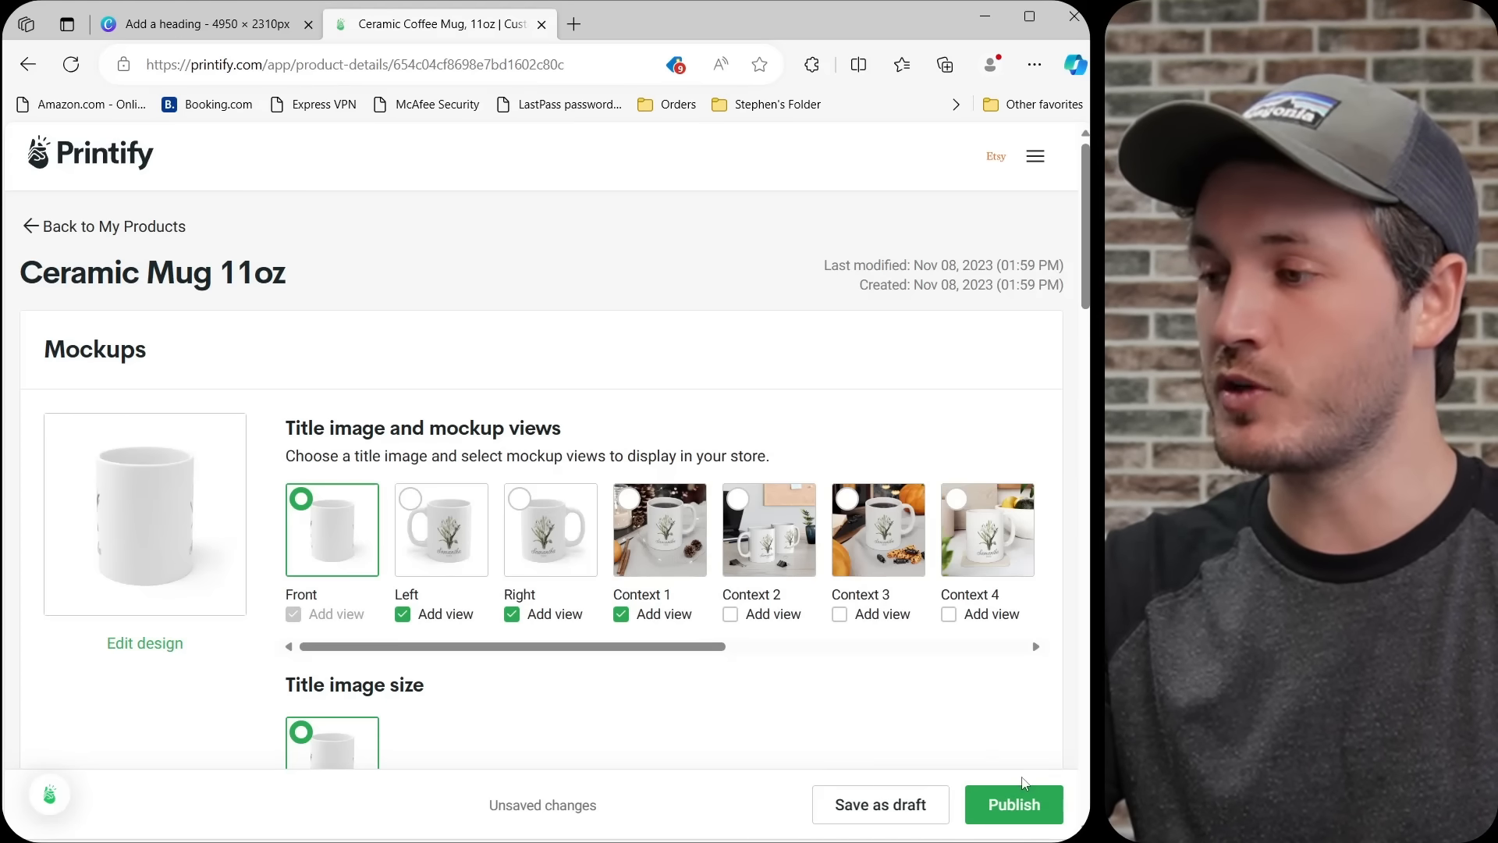
Save the Ceramic Mug 11oz product as a draft and look through the My Products list.
{"action": "left_click", "coordinate": [869, 812]}
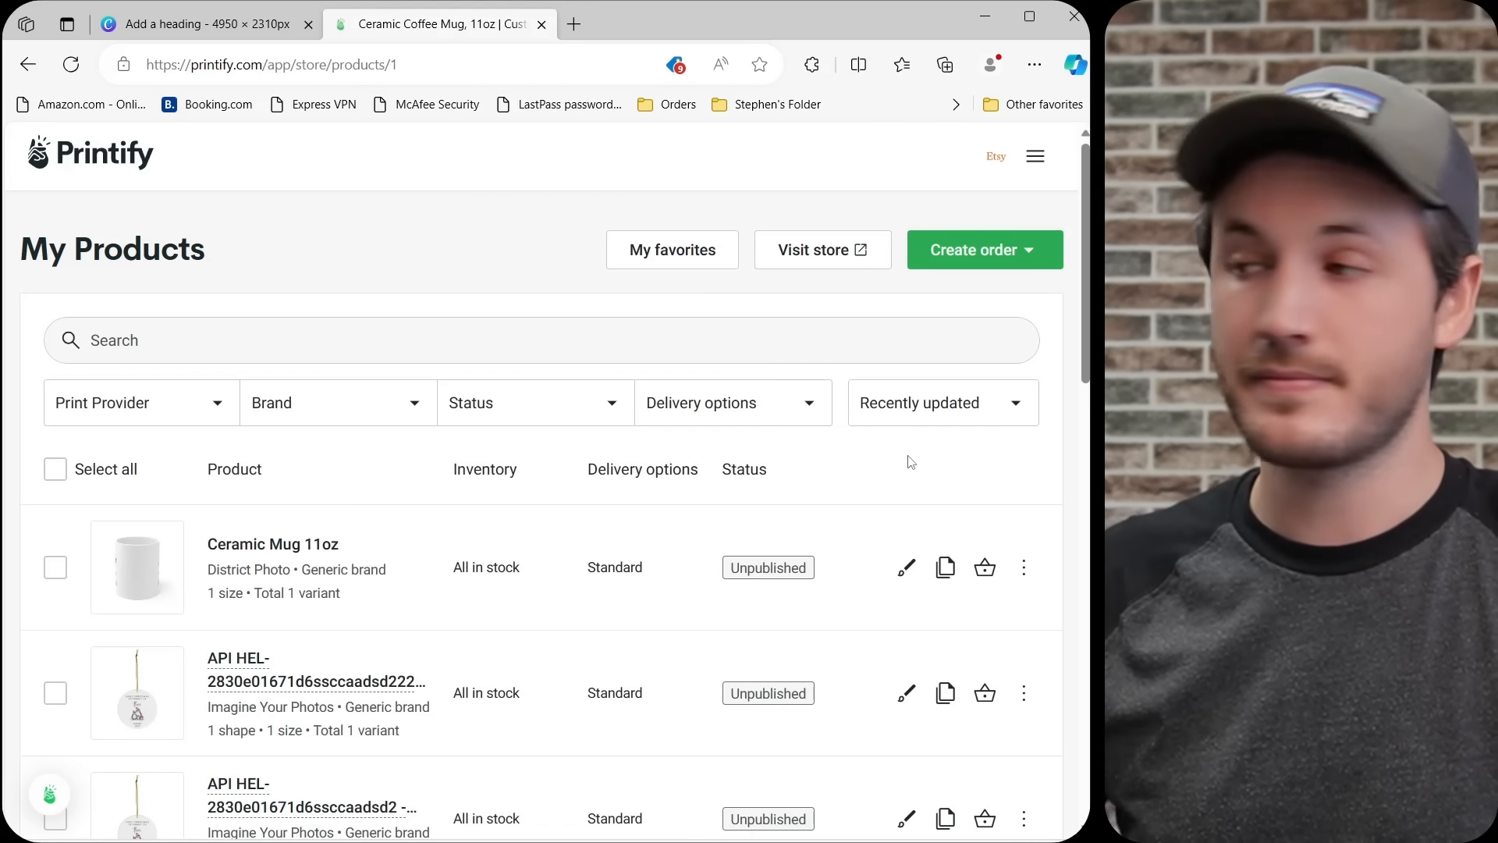
{"action": "scroll", "coordinate": [840, 763], "scroll_direction": "down", "scroll_amount": 15}
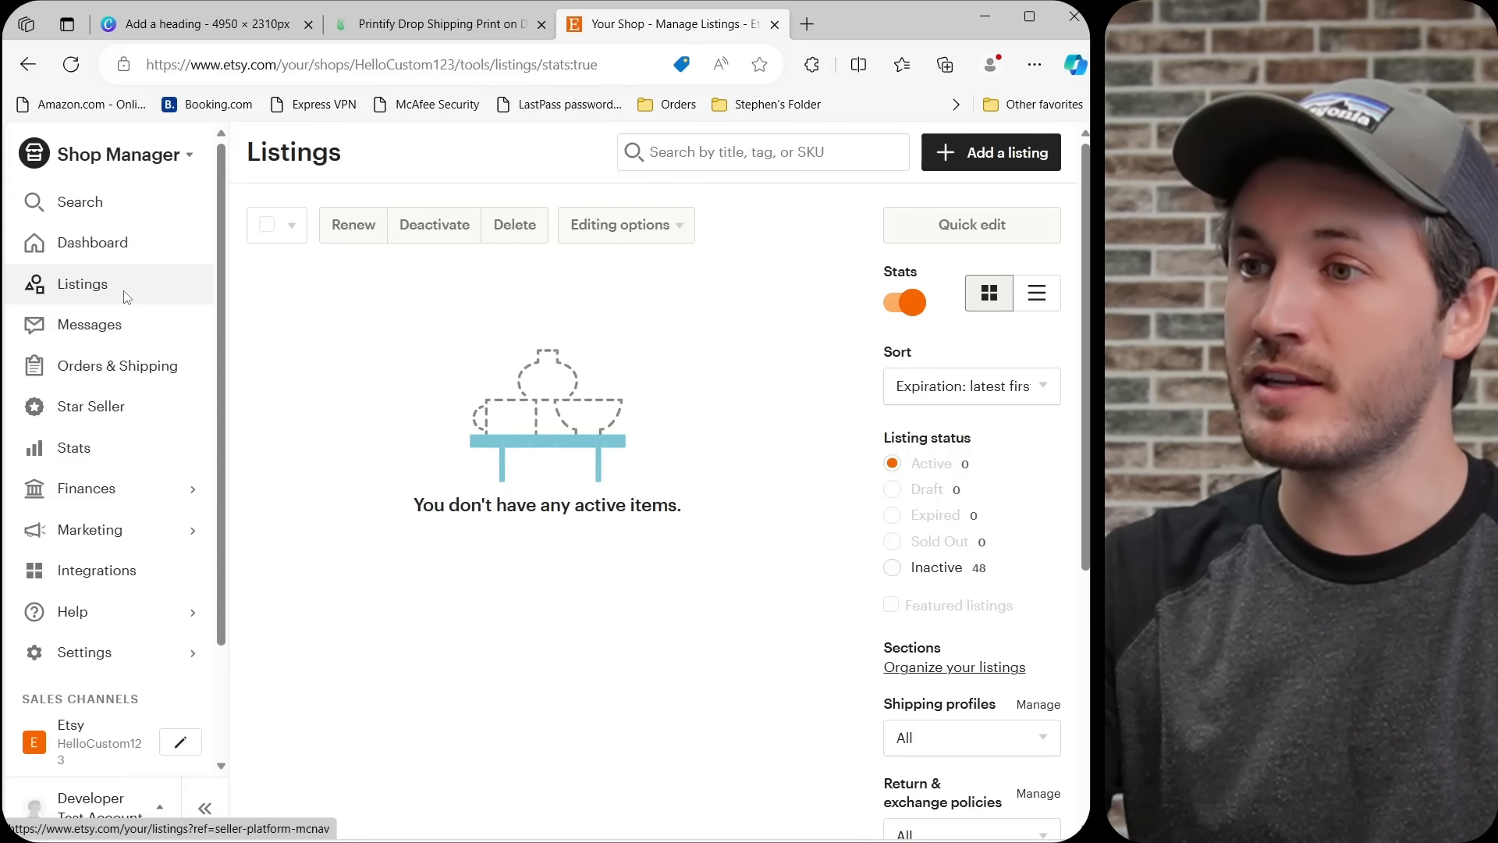
Switch to Etsy's Shop Manager, start a new listing and check its primary mug photo at full size.
{"action": "left_click", "coordinate": [987, 168]}
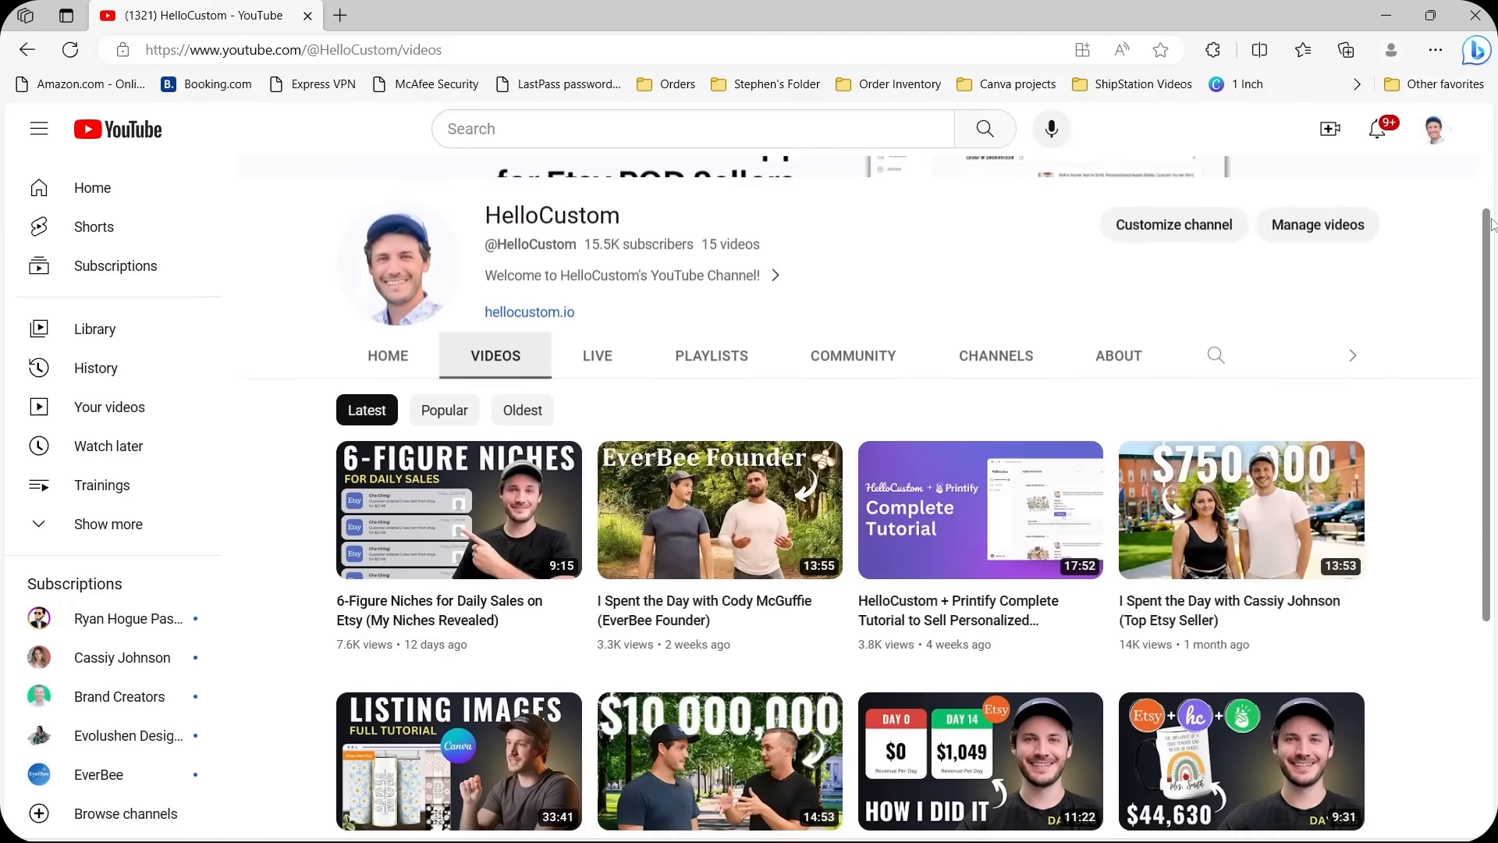
{"action": "scroll", "coordinate": [1495, 447], "scroll_direction": "down", "scroll_amount": 5}
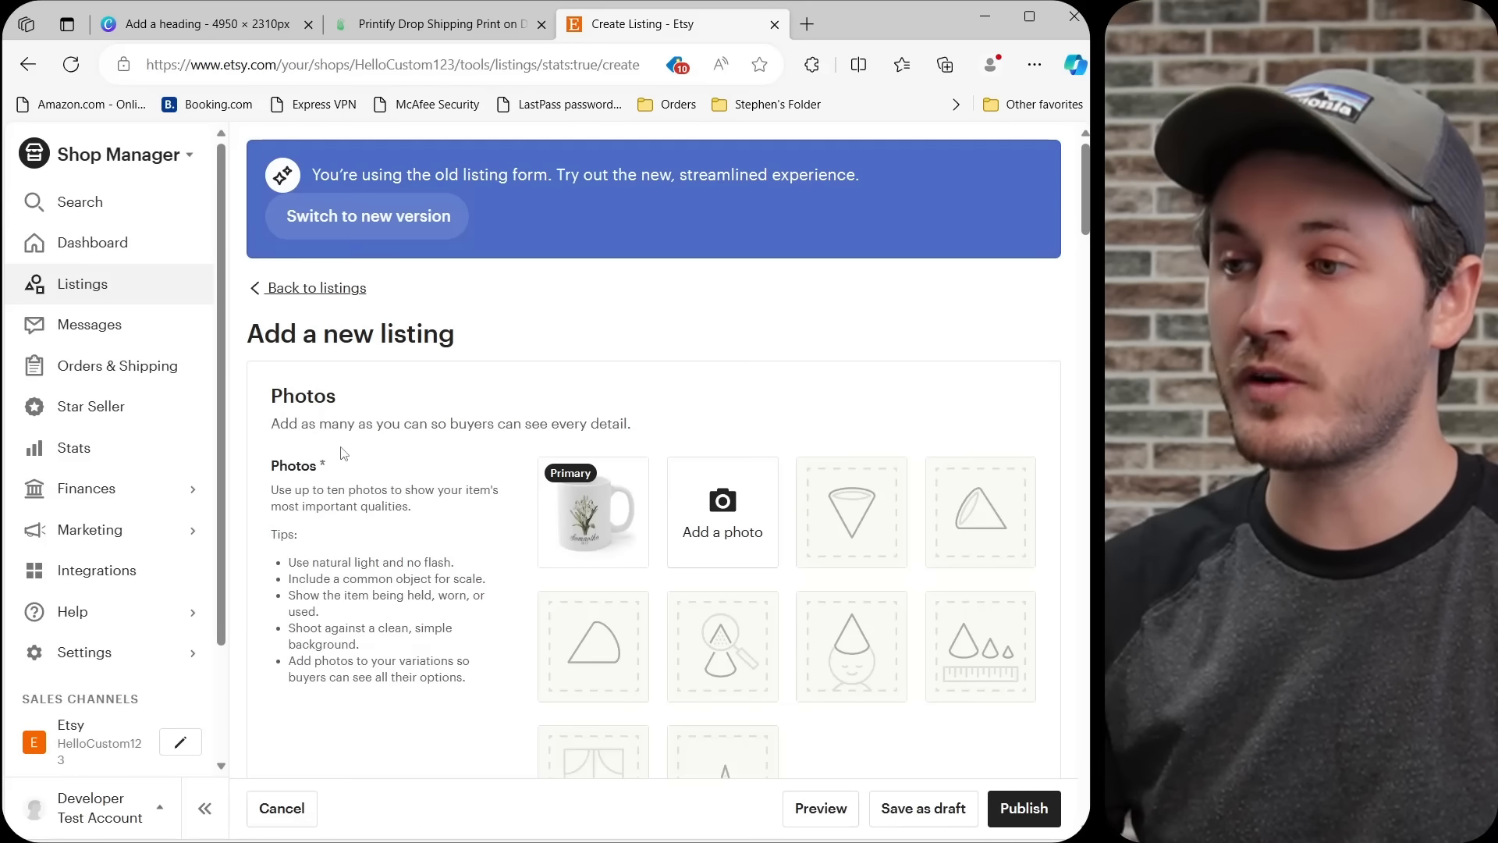
{"action": "left_click", "coordinate": [619, 502]}
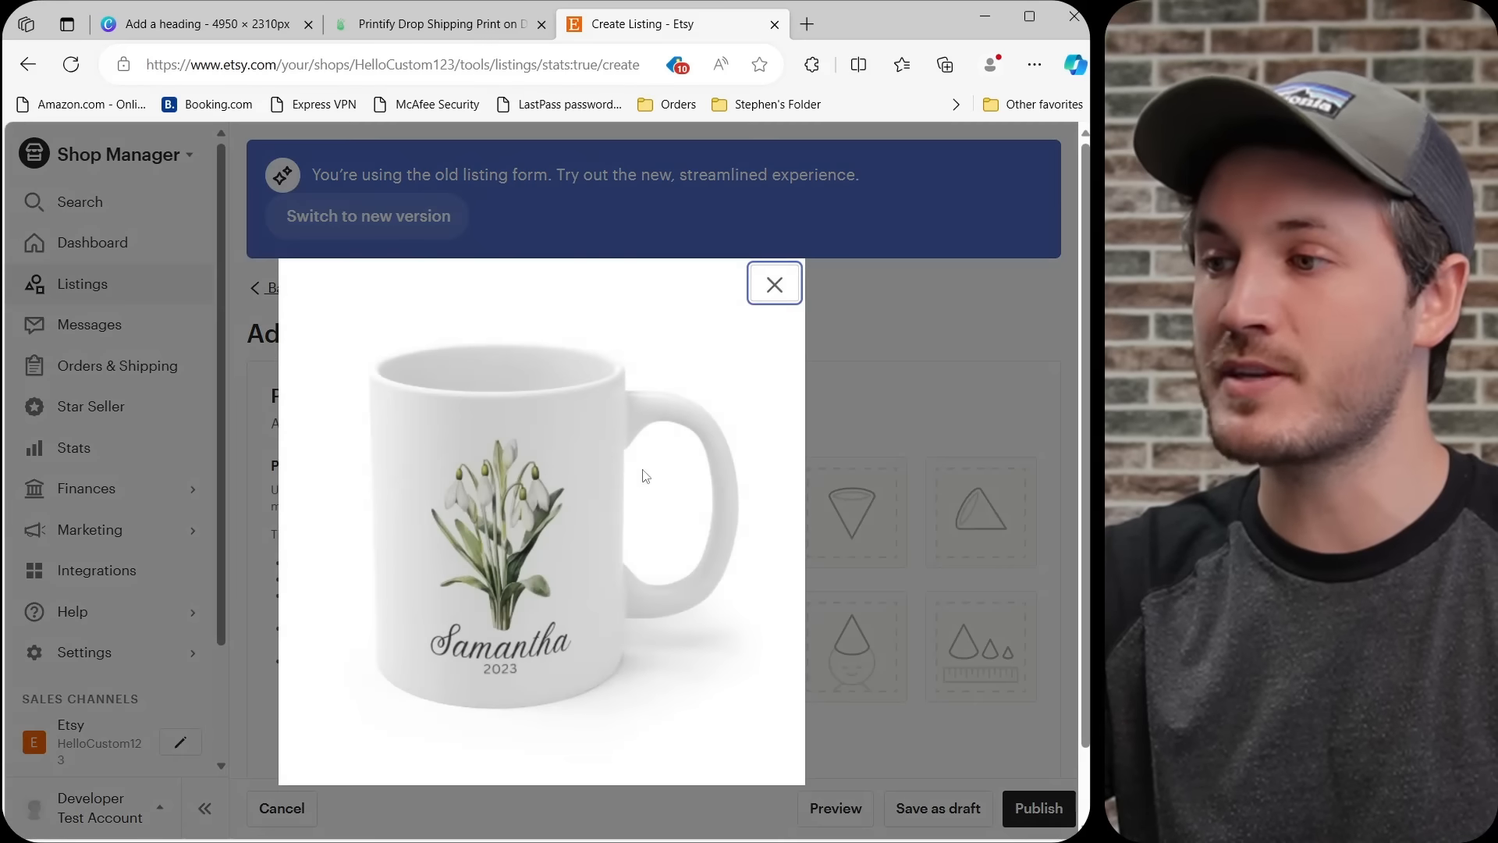
{"action": "left_click", "coordinate": [779, 300]}
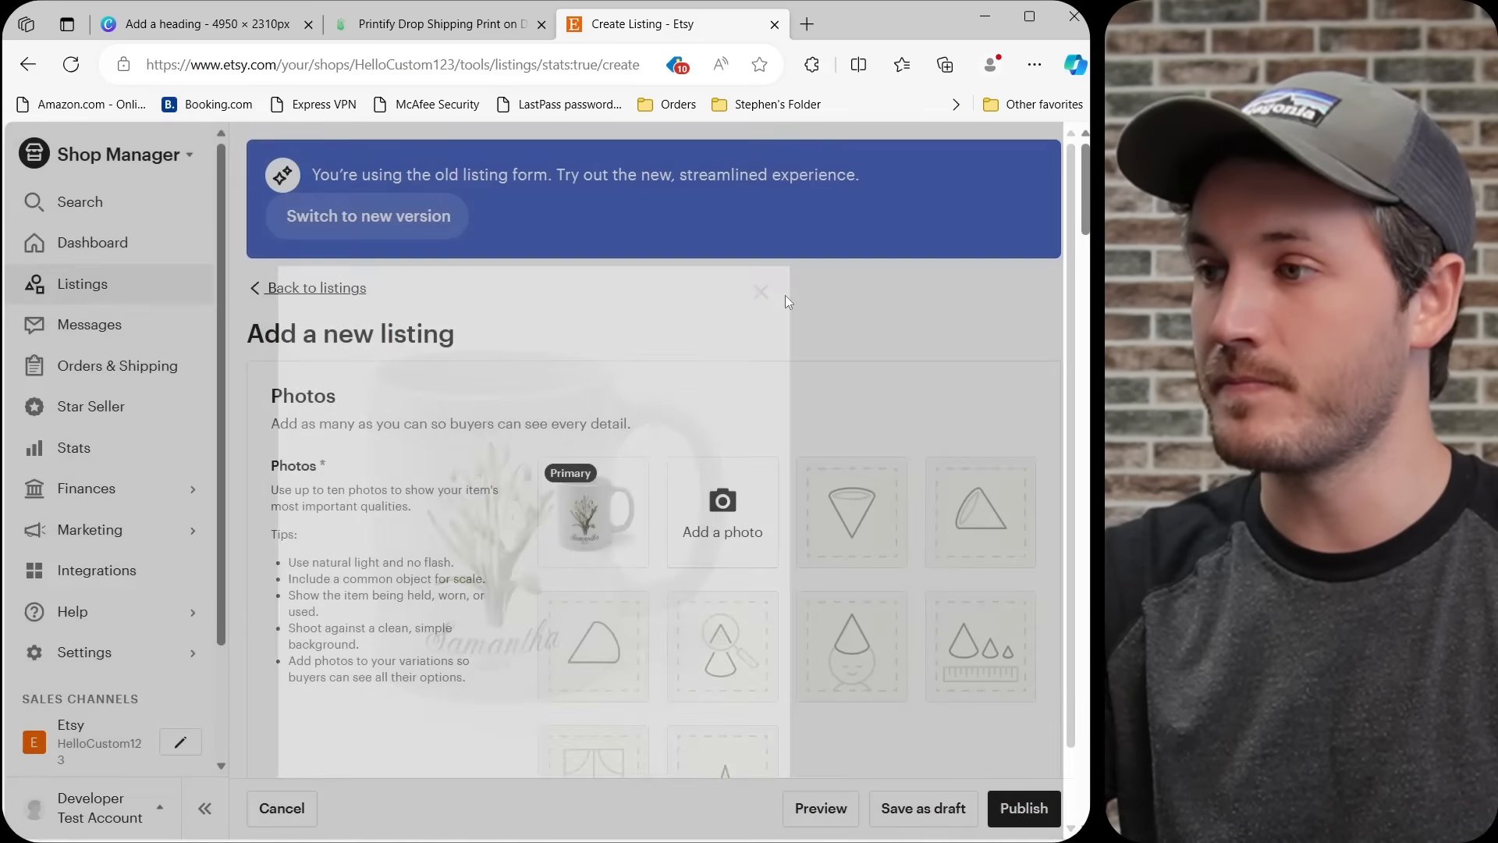
Enter "Title goes here" as the listing's title.
{"action": "scroll", "coordinate": [788, 328], "scroll_direction": "down", "scroll_amount": 8}
{"action": "scroll", "coordinate": [711, 415], "scroll_direction": "down", "scroll_amount": 10}
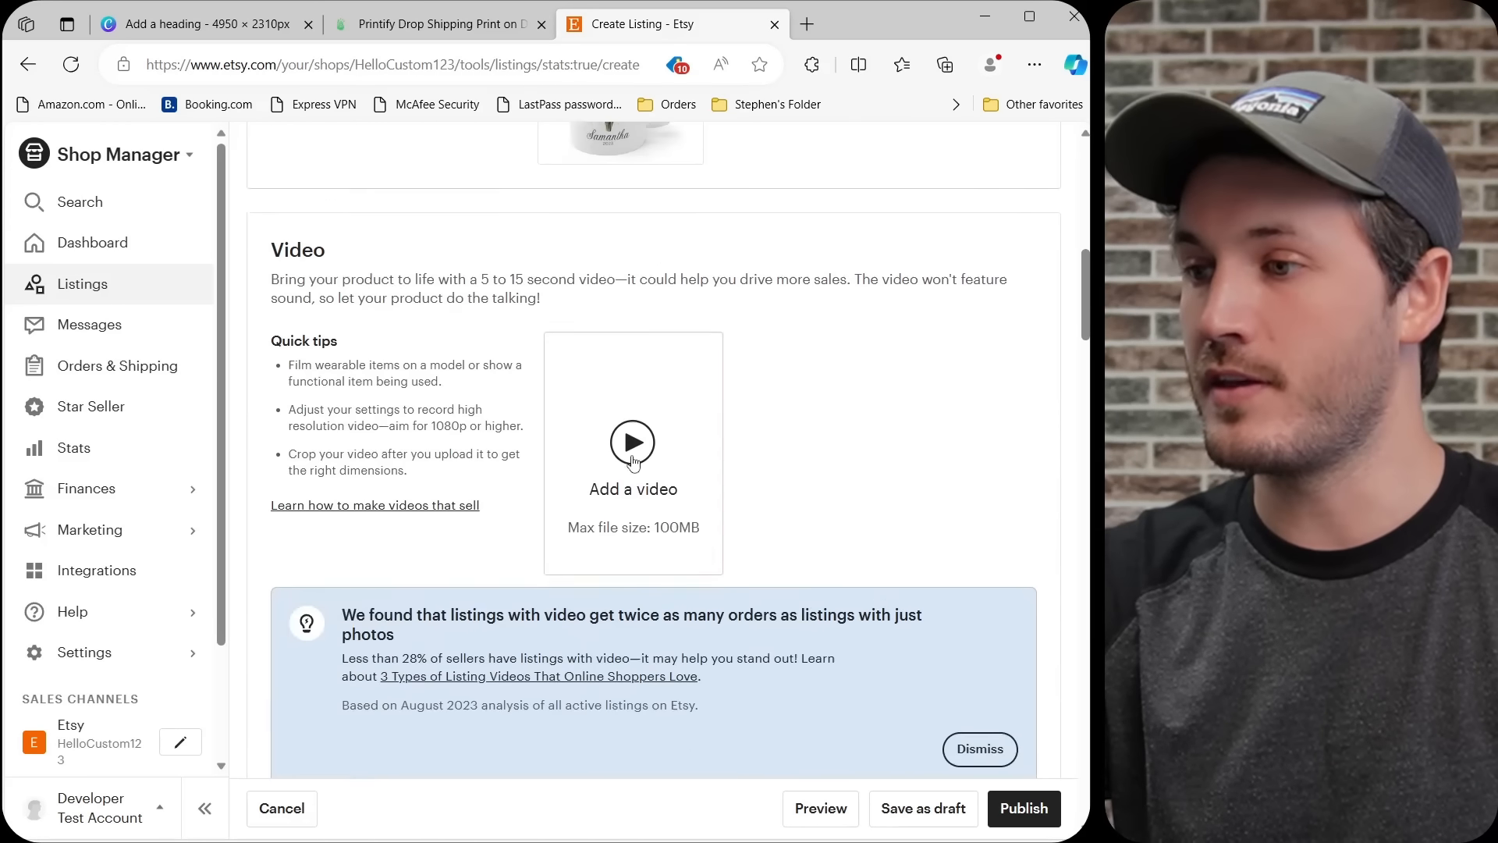
{"action": "left_click", "coordinate": [594, 492]}
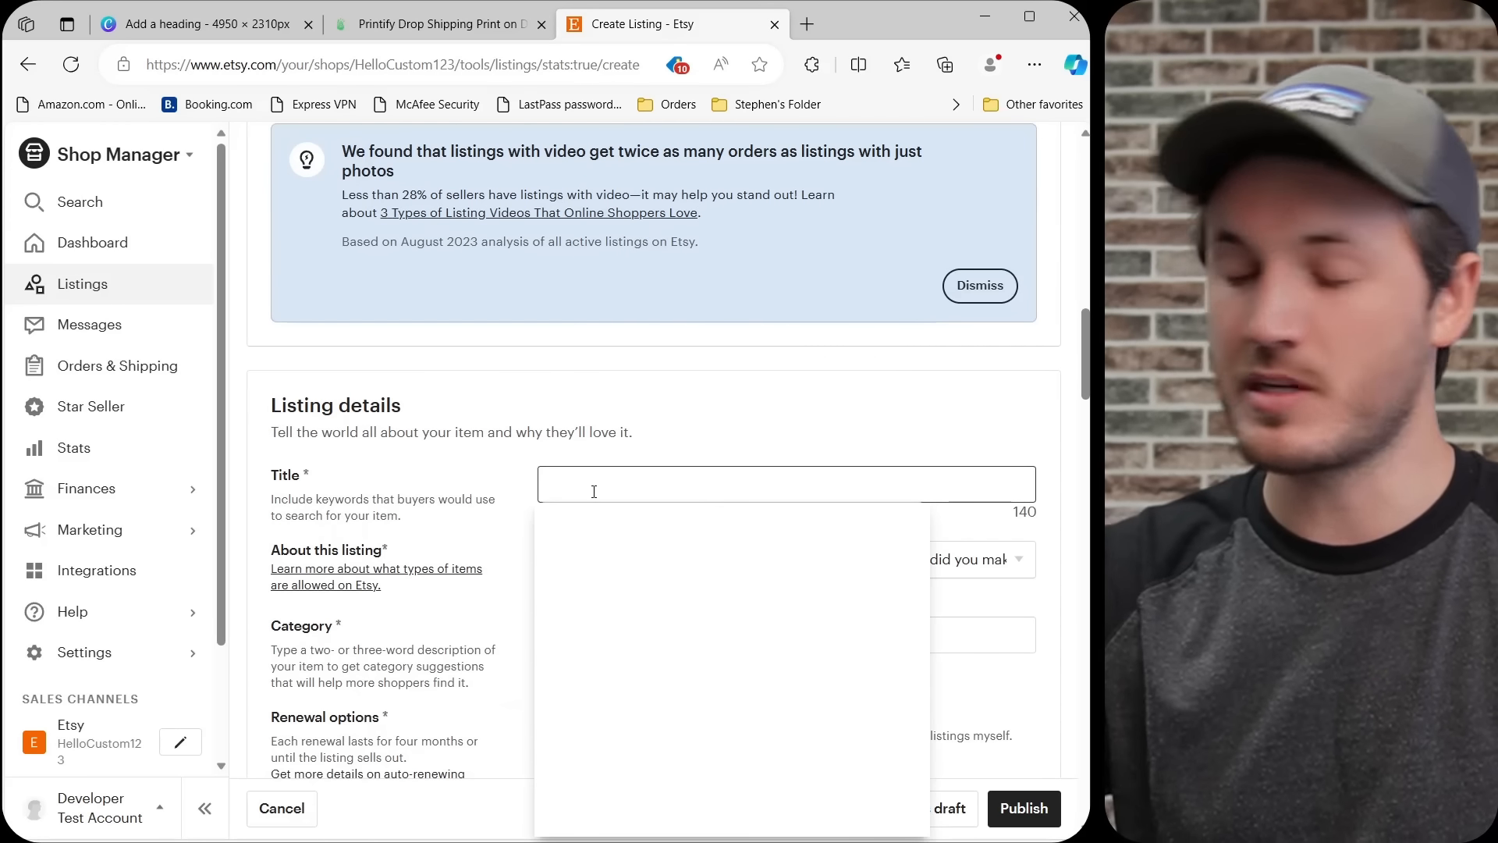
{"action": "type", "text": "Title goes here"}
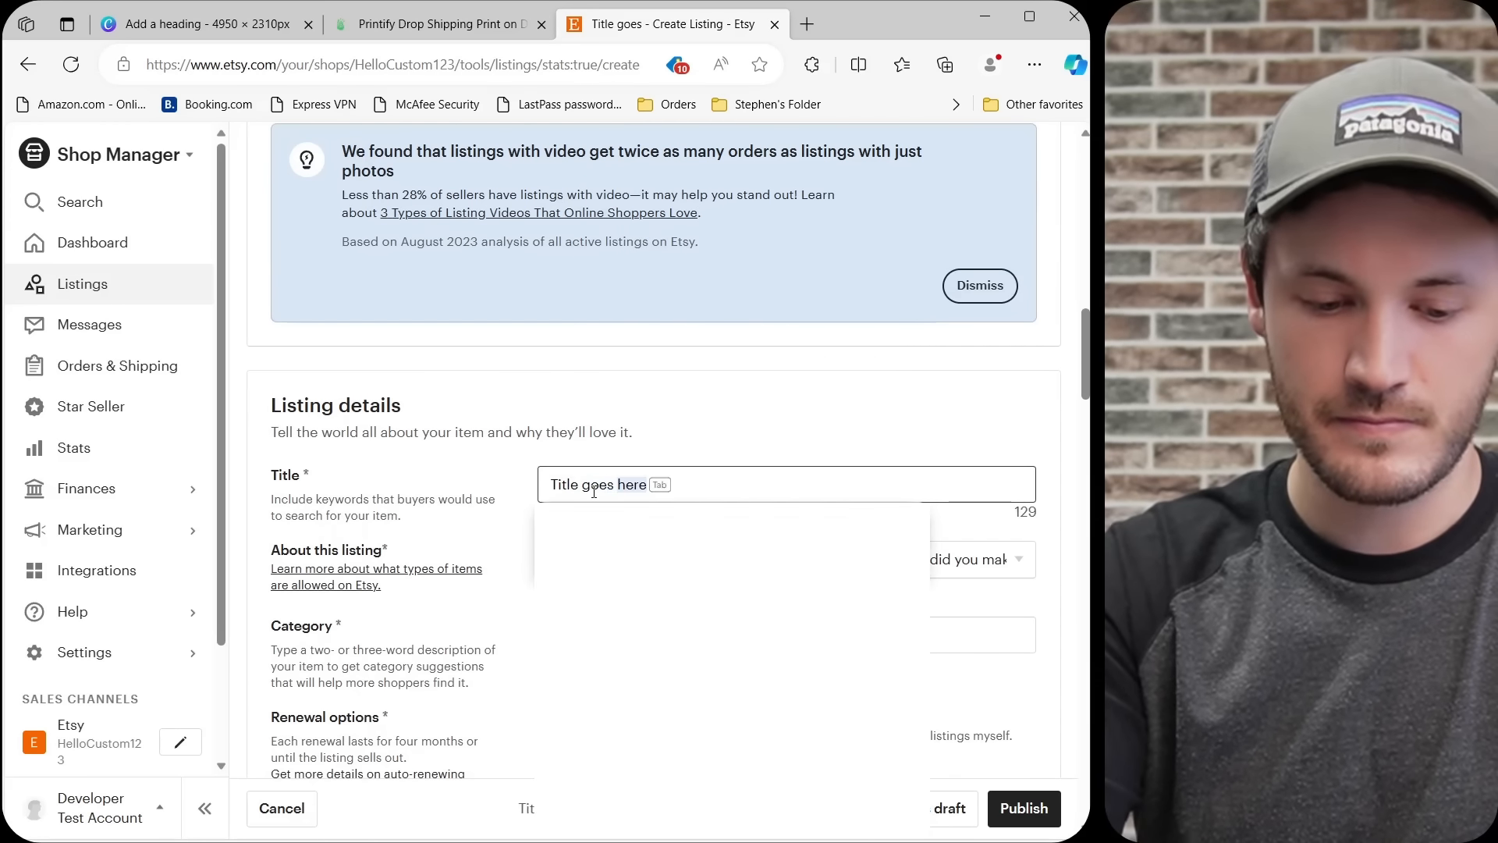
{"action": "left_click", "coordinate": [716, 429]}
Describe the listing as made by another company, a finished product and Made To Order.
{"action": "scroll", "coordinate": [715, 427], "scroll_direction": "down", "scroll_amount": 1}
{"action": "left_click", "coordinate": [616, 450]}
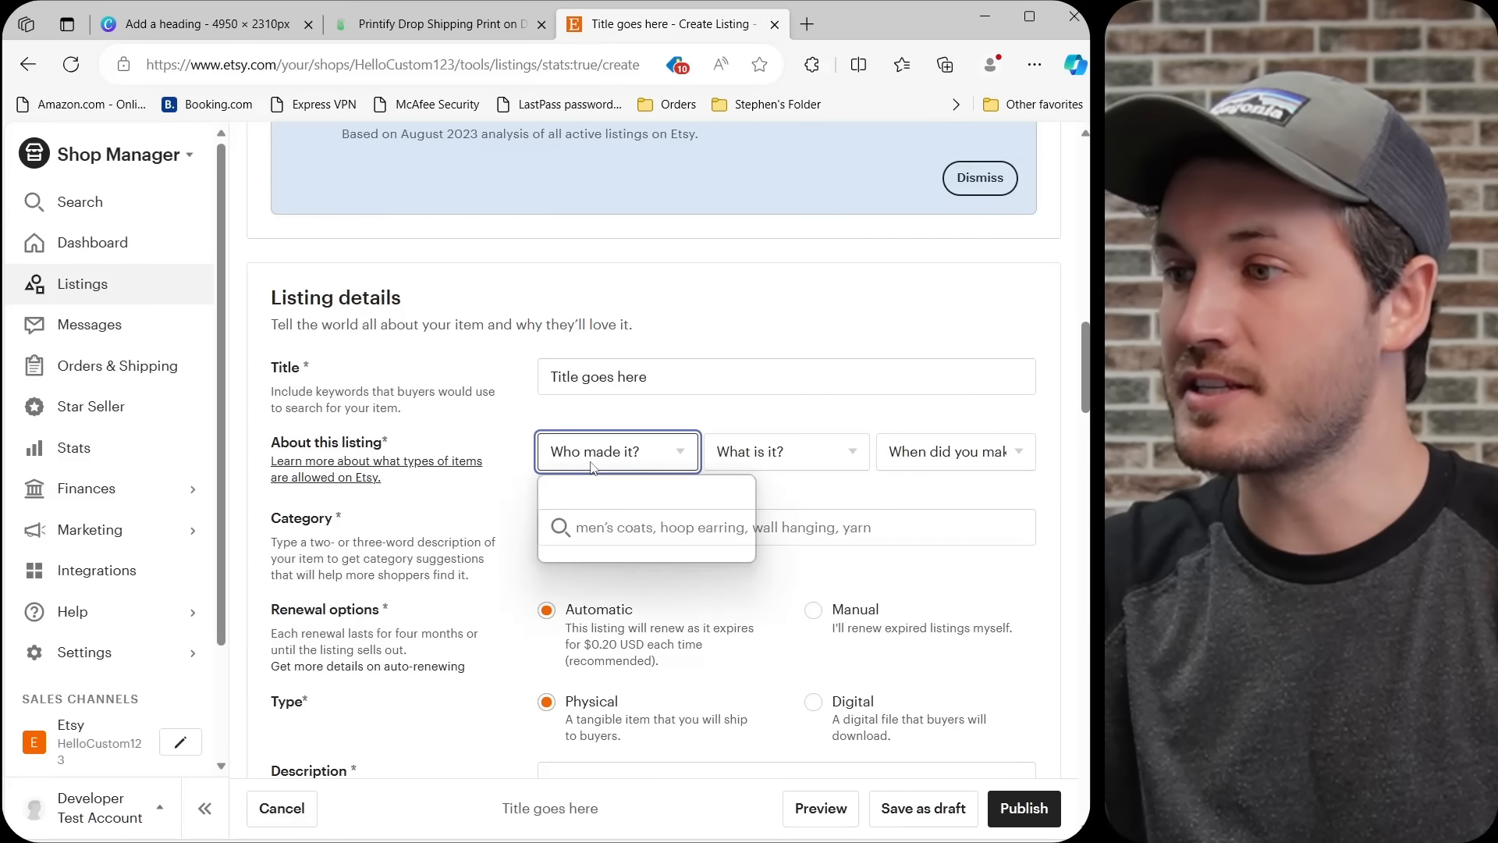
{"action": "left_click", "coordinate": [613, 554]}
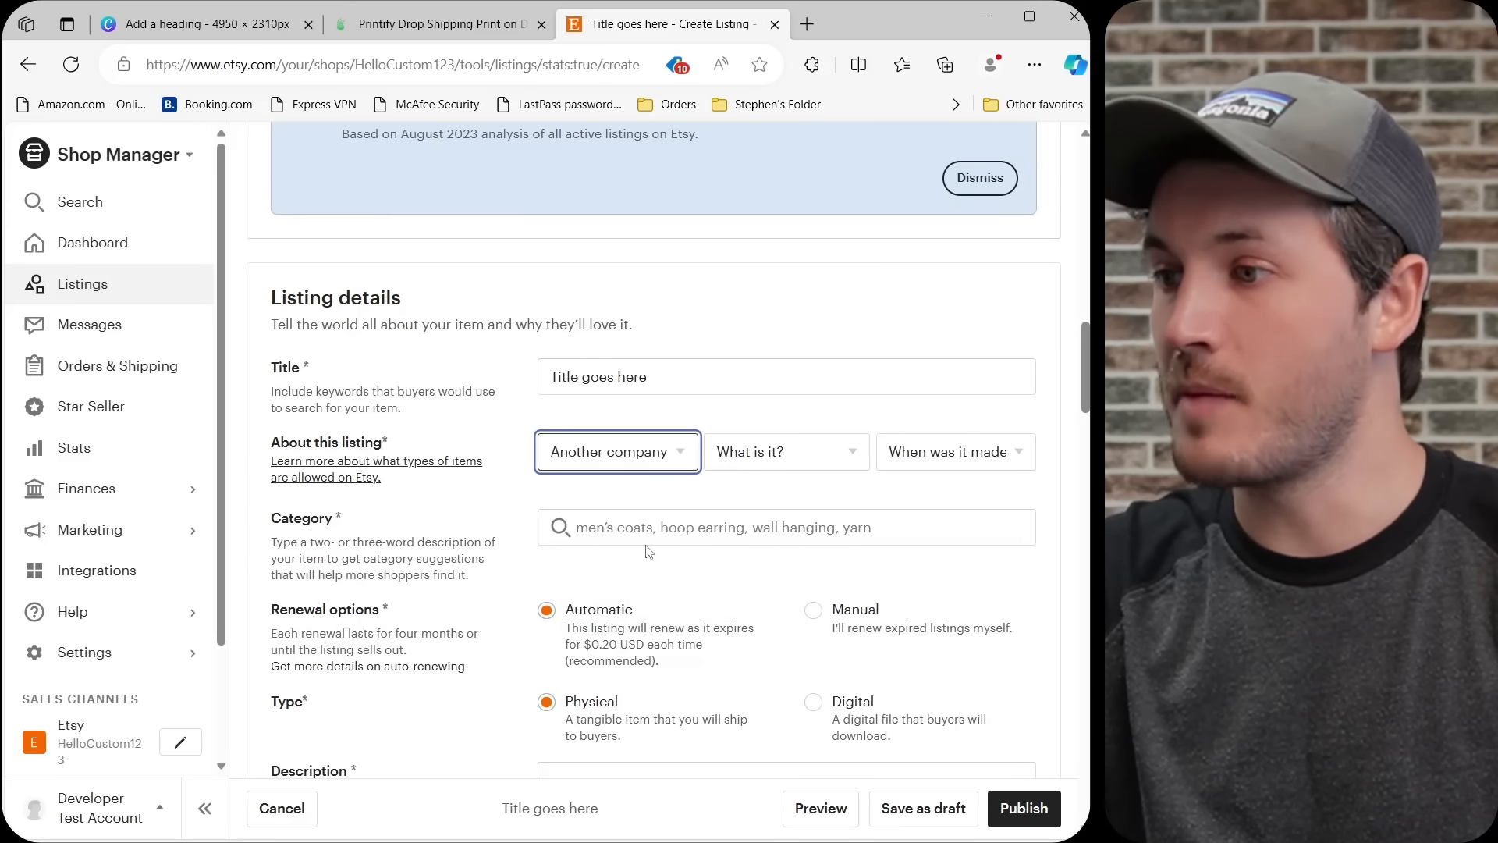
{"action": "left_click", "coordinate": [770, 465]}
{"action": "left_click", "coordinate": [785, 519]}
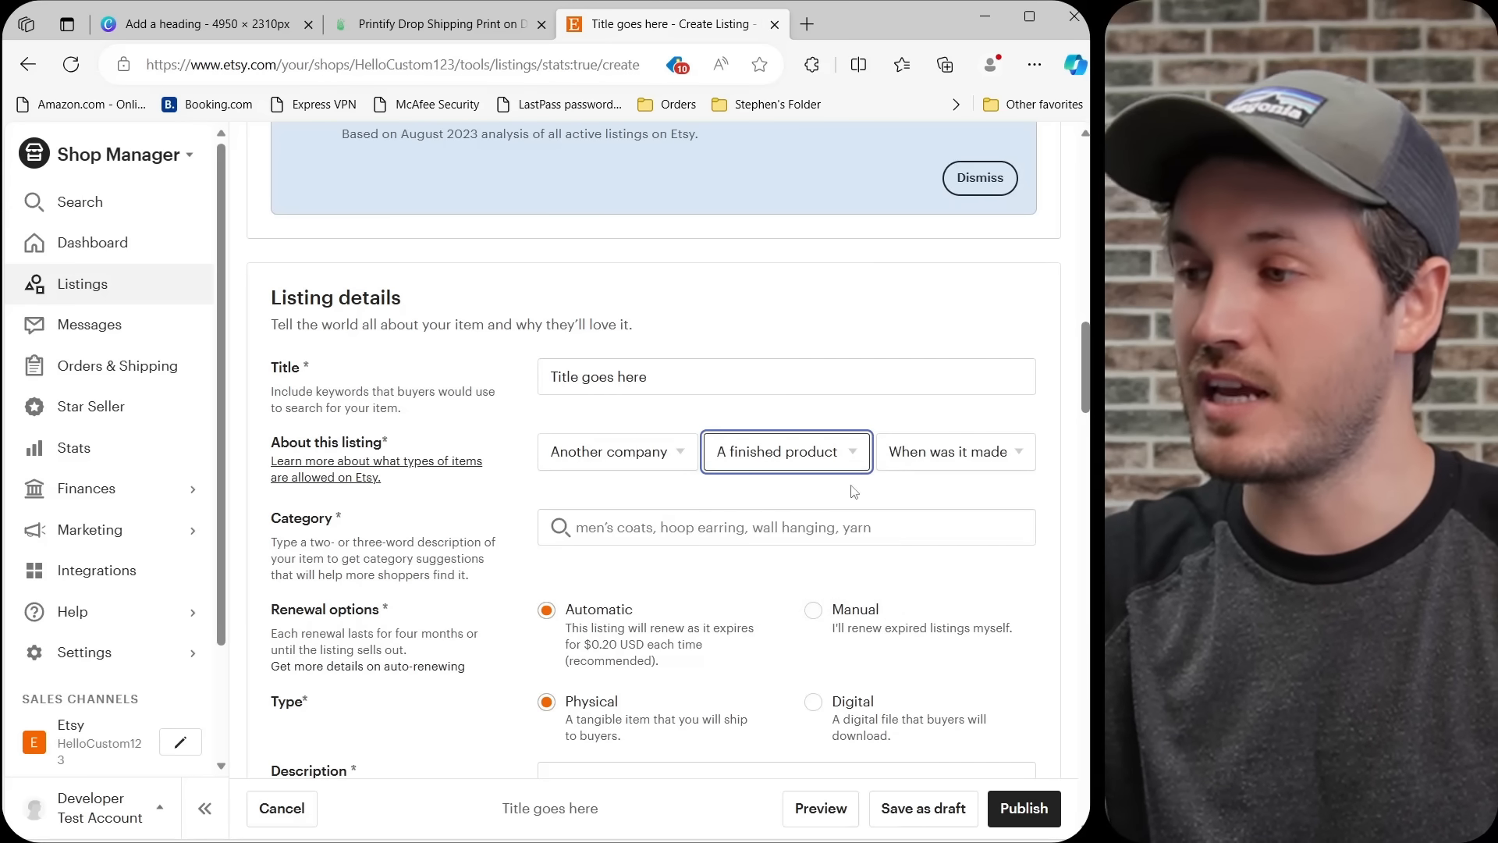
{"action": "left_click", "coordinate": [911, 465]}
{"action": "left_click", "coordinate": [922, 520]}
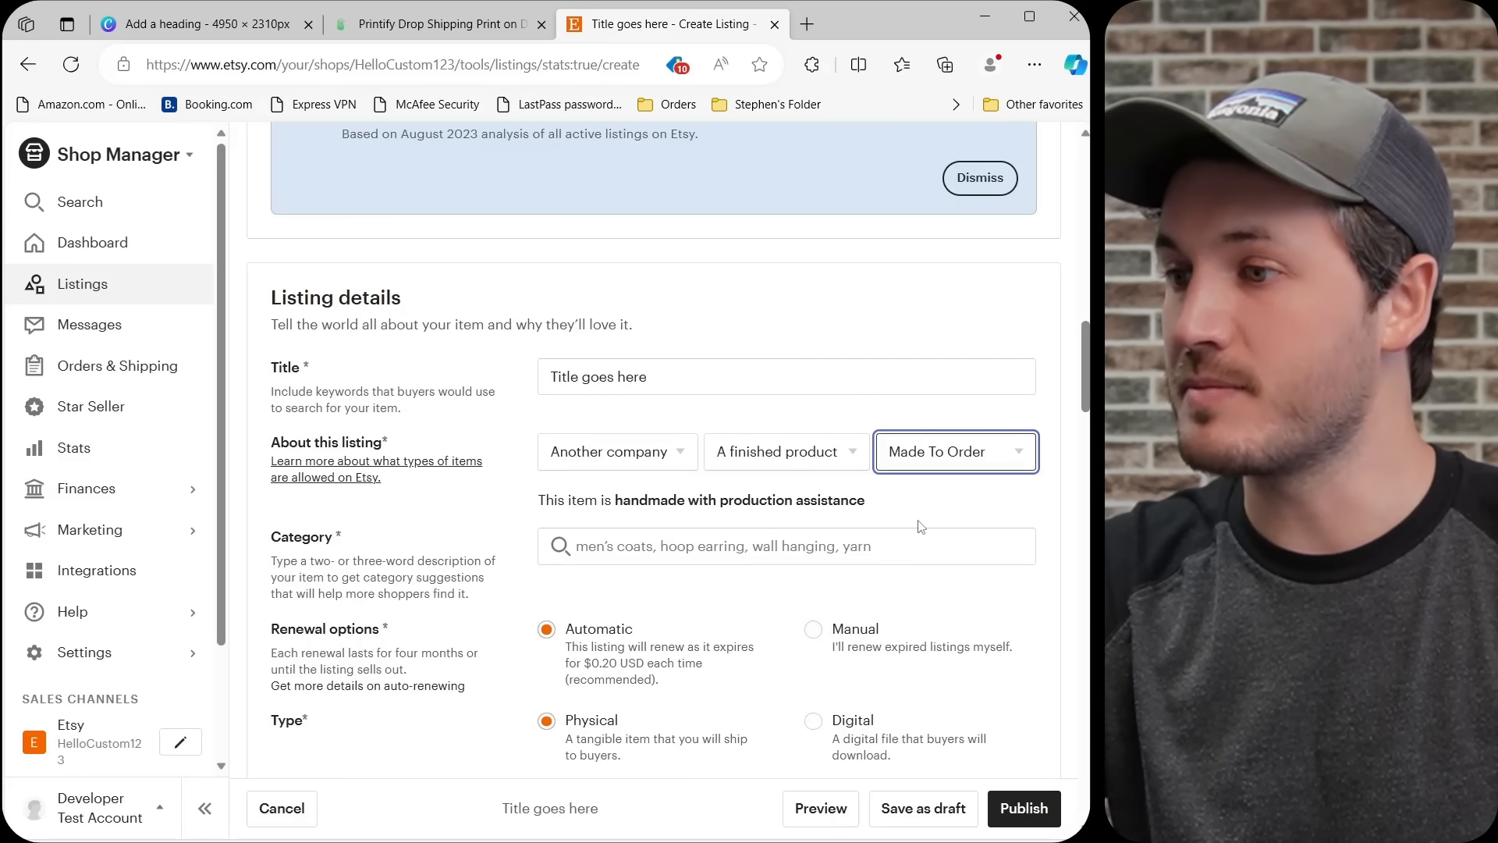
Set the listing's category to Mugs under Home & Living, Kitchen & Dining, Drink & Barware, Drinkware.
{"action": "left_click", "coordinate": [552, 558]}
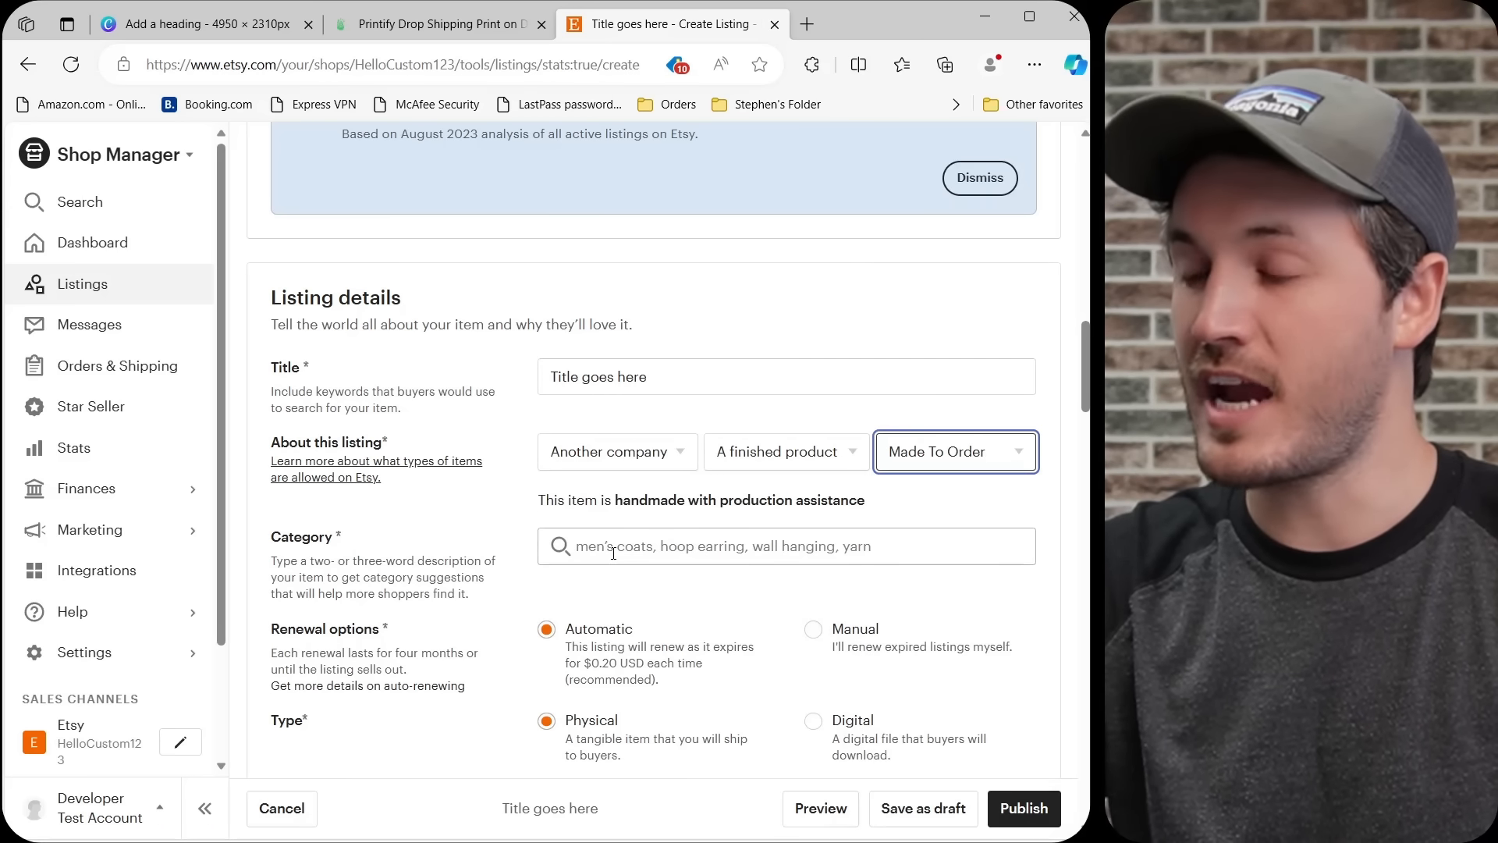
{"action": "type", "text": "mugs"}
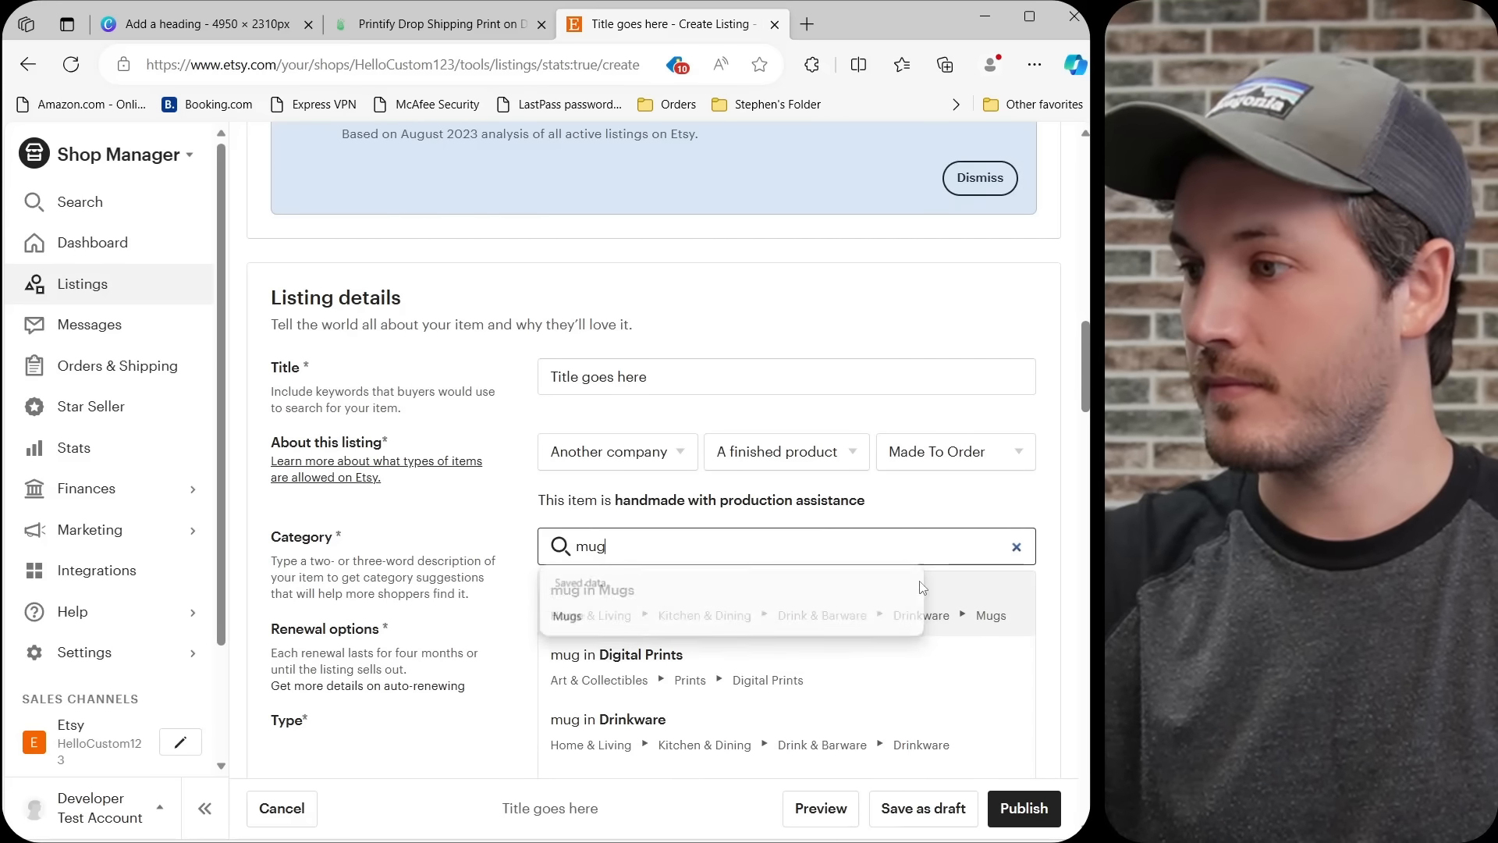
{"action": "left_click", "coordinate": [718, 582]}
Leave the optional mug attributes blank and enter "Description goes here" as the listing description.
{"action": "scroll", "coordinate": [503, 589], "scroll_direction": "down", "scroll_amount": 10}
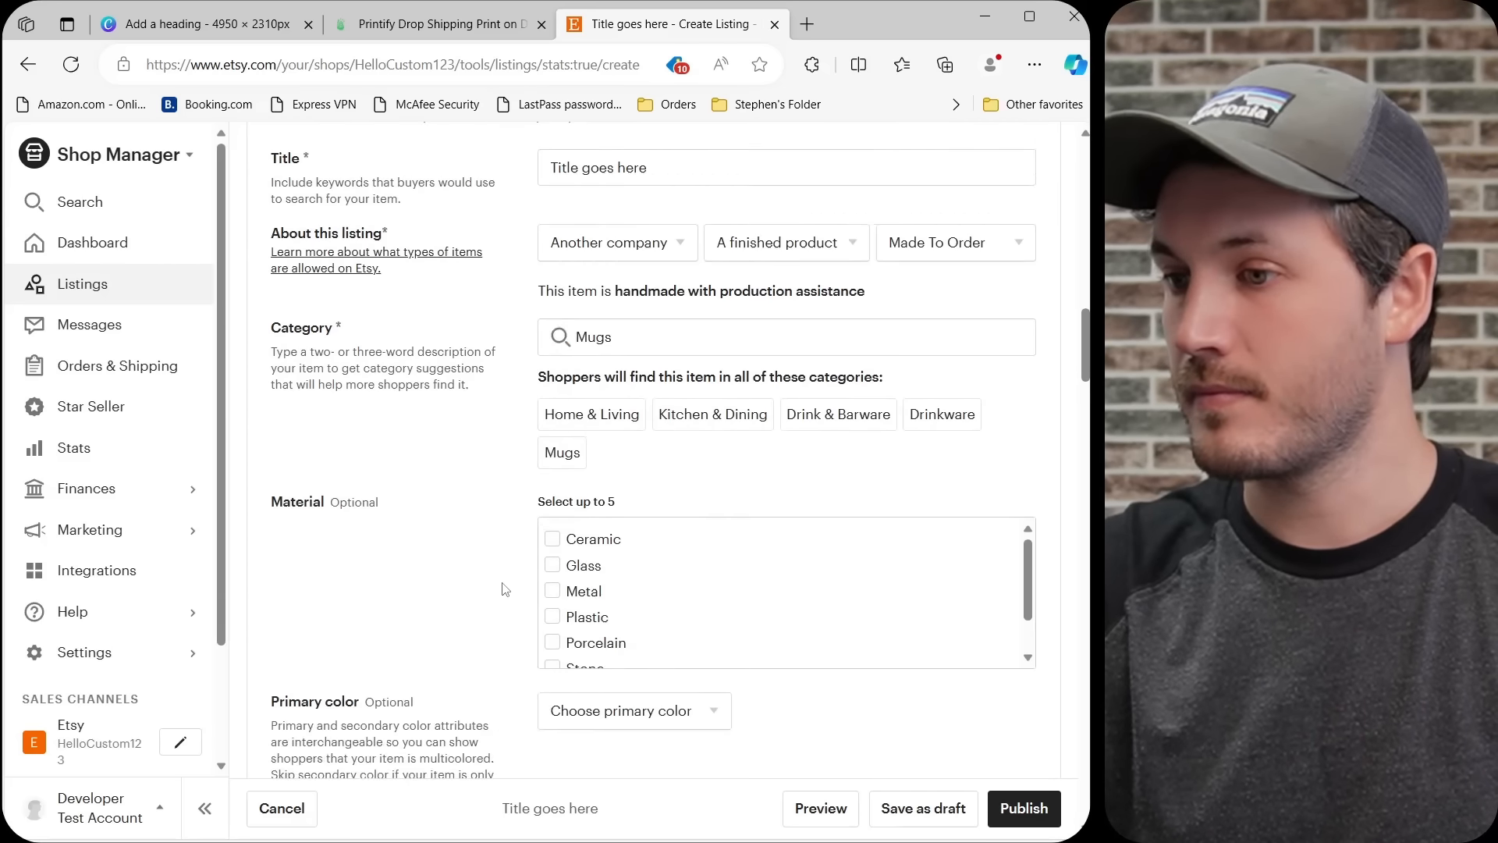
{"action": "scroll", "coordinate": [504, 589], "scroll_direction": "down", "scroll_amount": 7}
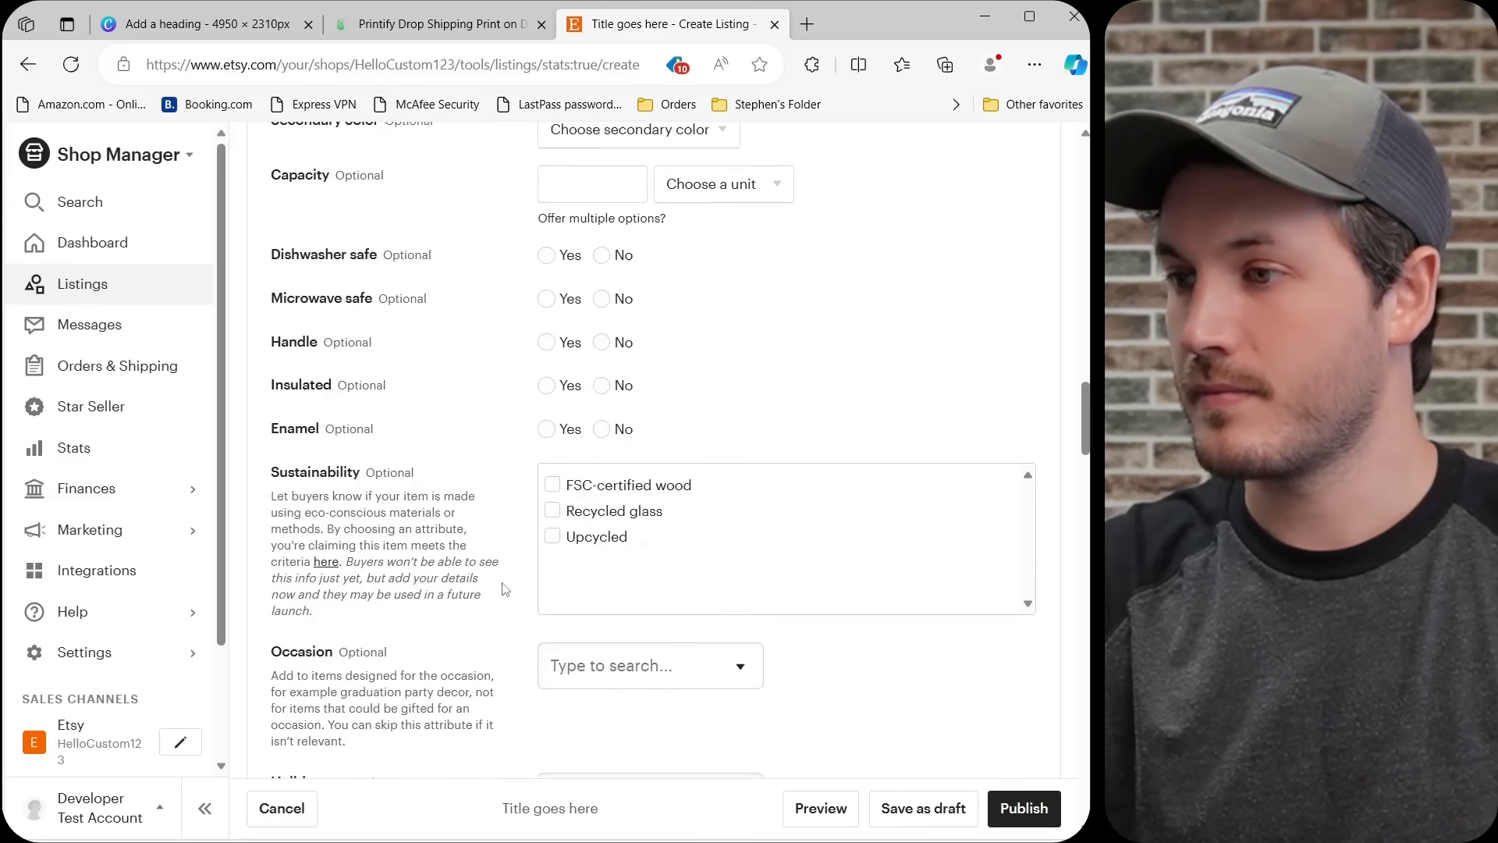
{"action": "scroll", "coordinate": [504, 589], "scroll_direction": "down", "scroll_amount": 3}
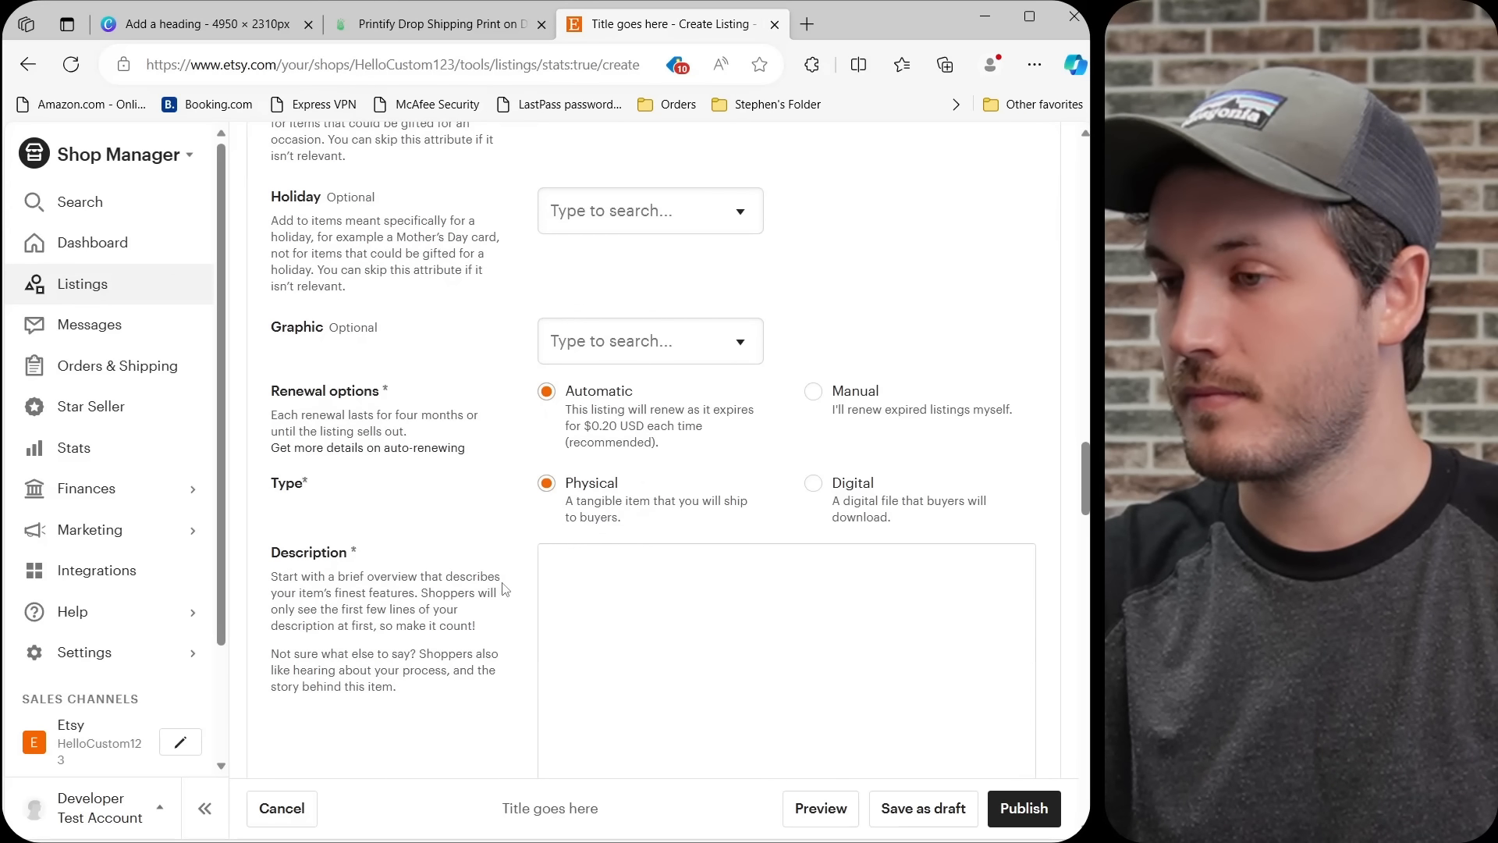
{"action": "left_click", "coordinate": [711, 506]}
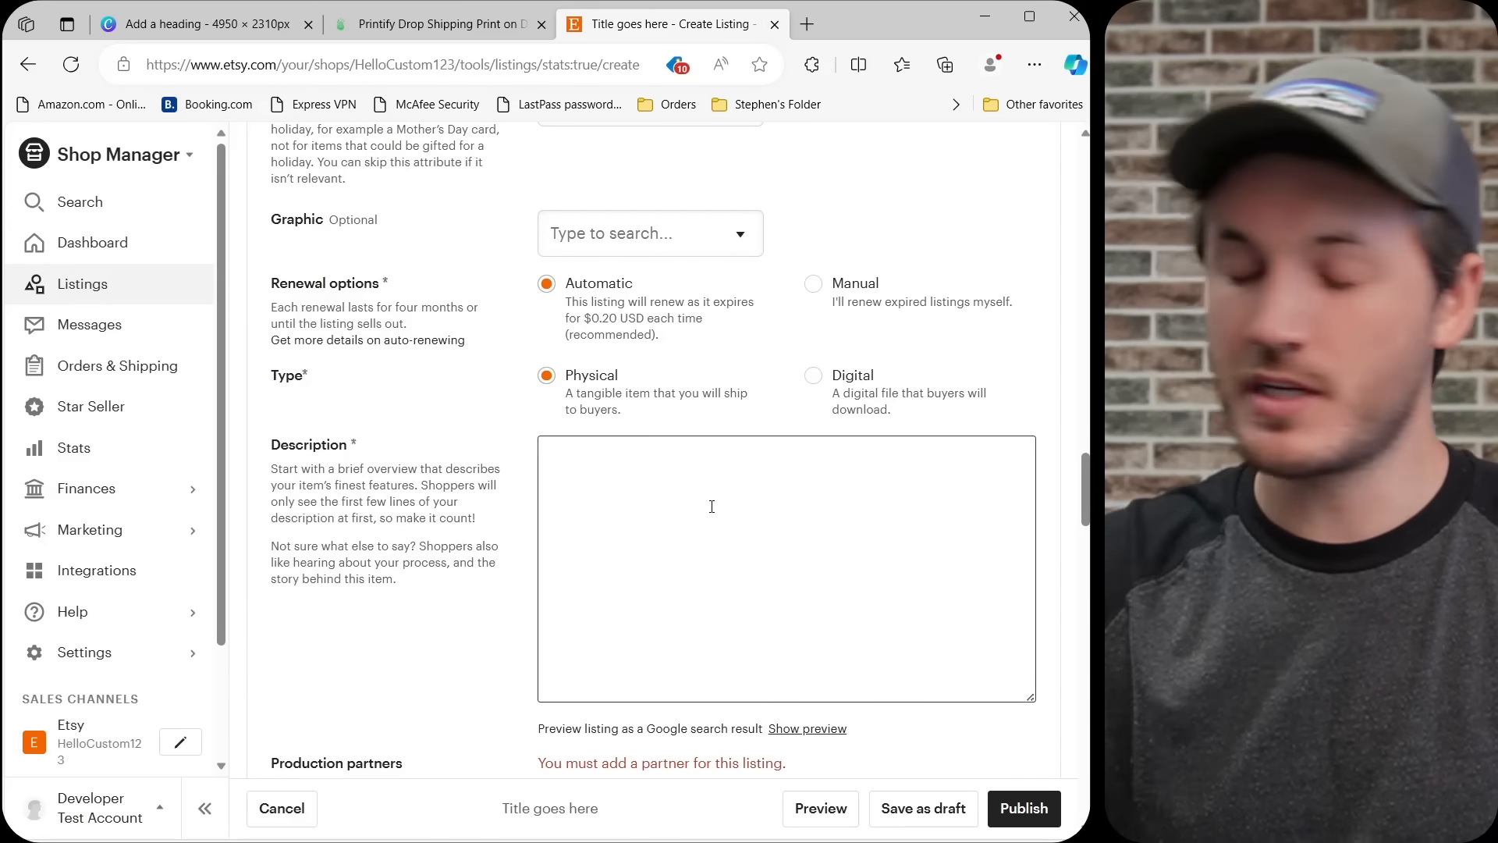
{"action": "type", "text": "Description goes here"}
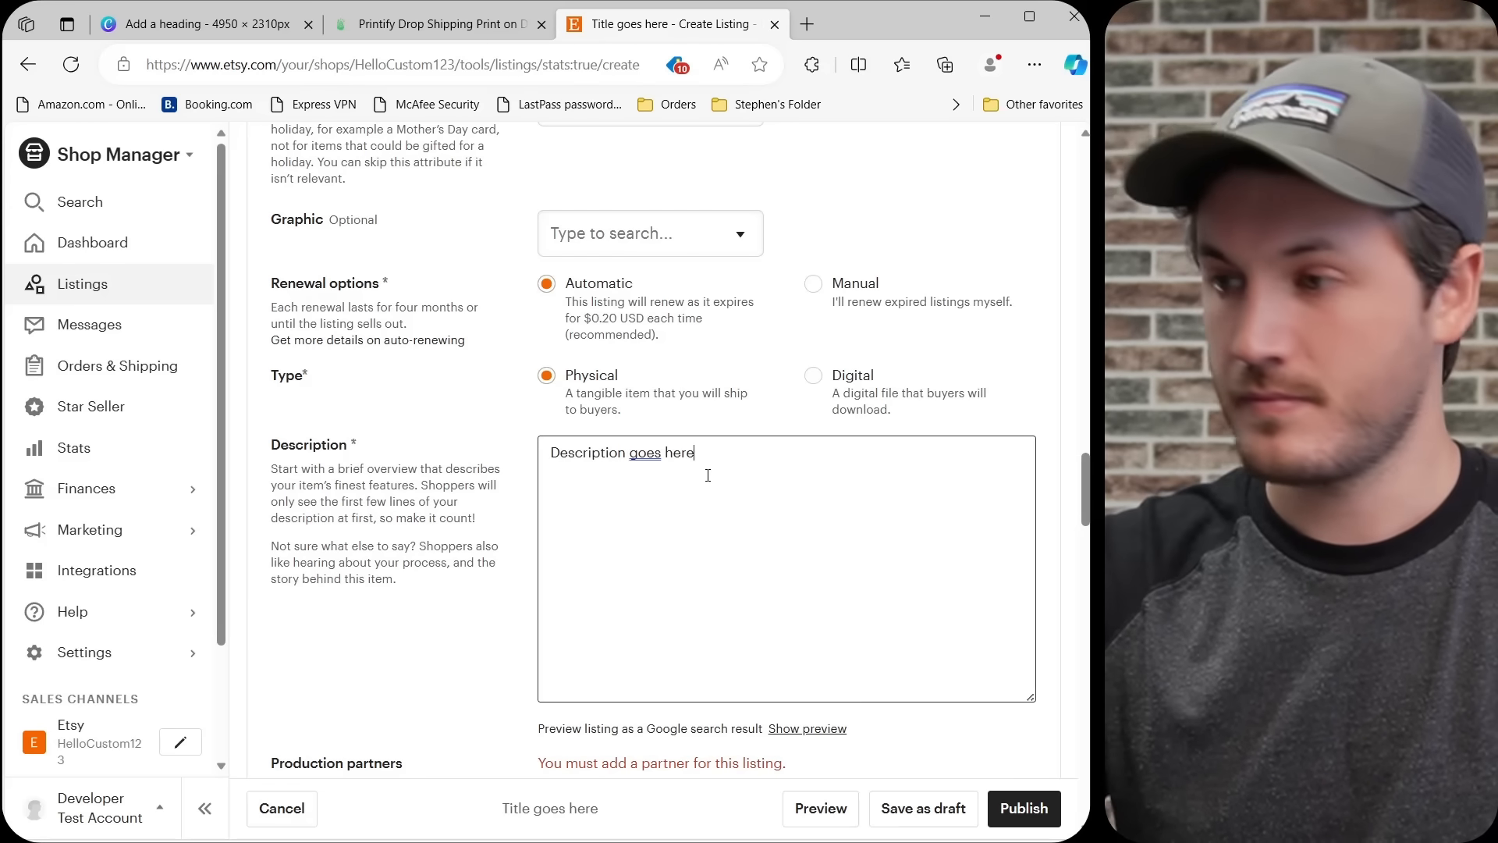
Set the listing's price to $11.99 and its quantity to 999.
{"action": "scroll", "coordinate": [419, 552], "scroll_direction": "down", "scroll_amount": 3}
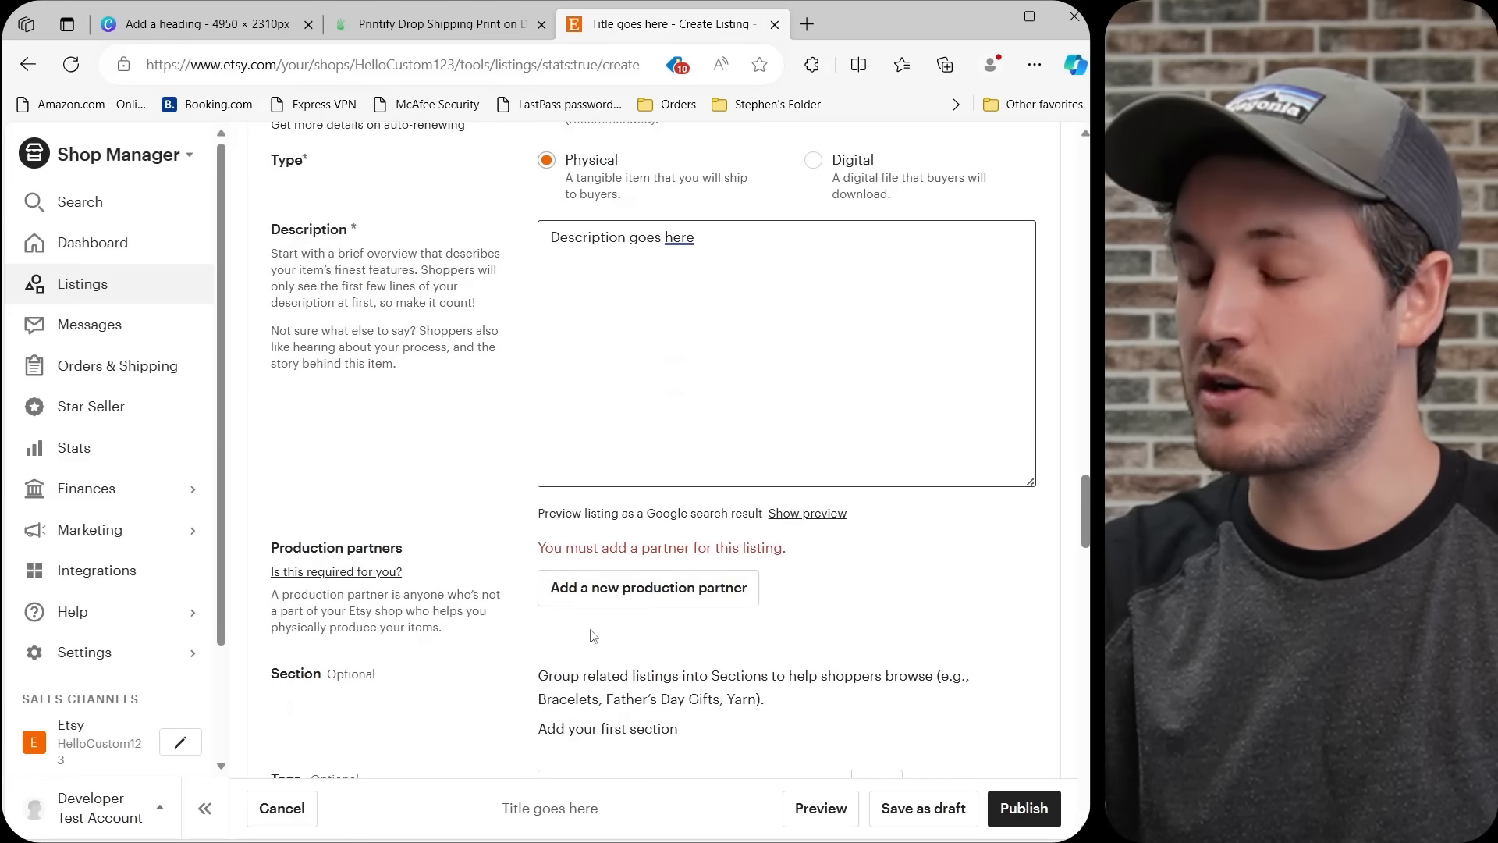
{"action": "scroll", "coordinate": [1015, 601], "scroll_direction": "down", "scroll_amount": 6}
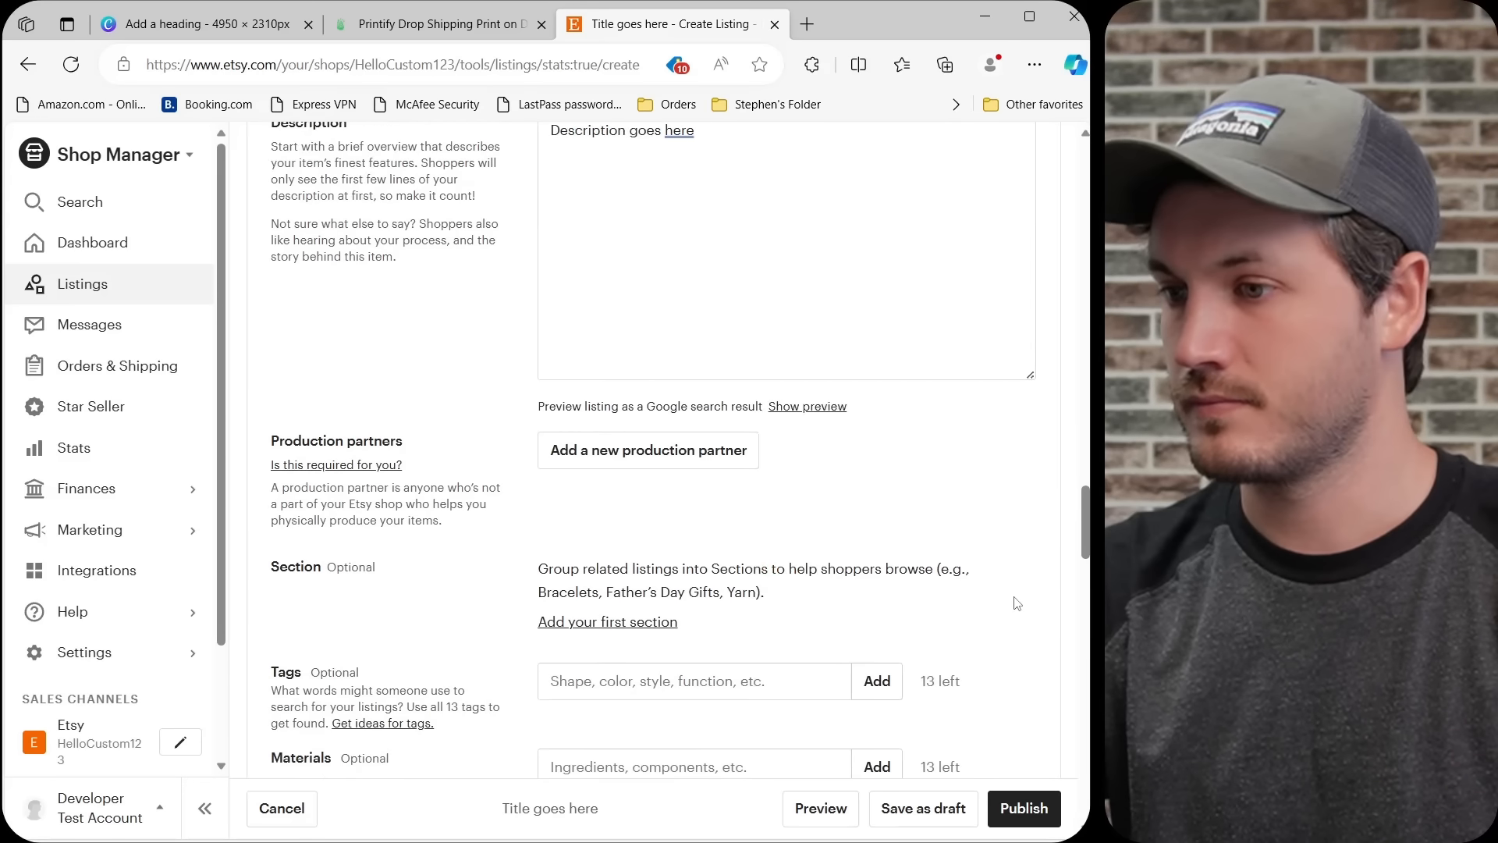
{"action": "scroll", "coordinate": [1016, 603], "scroll_direction": "down", "scroll_amount": 2}
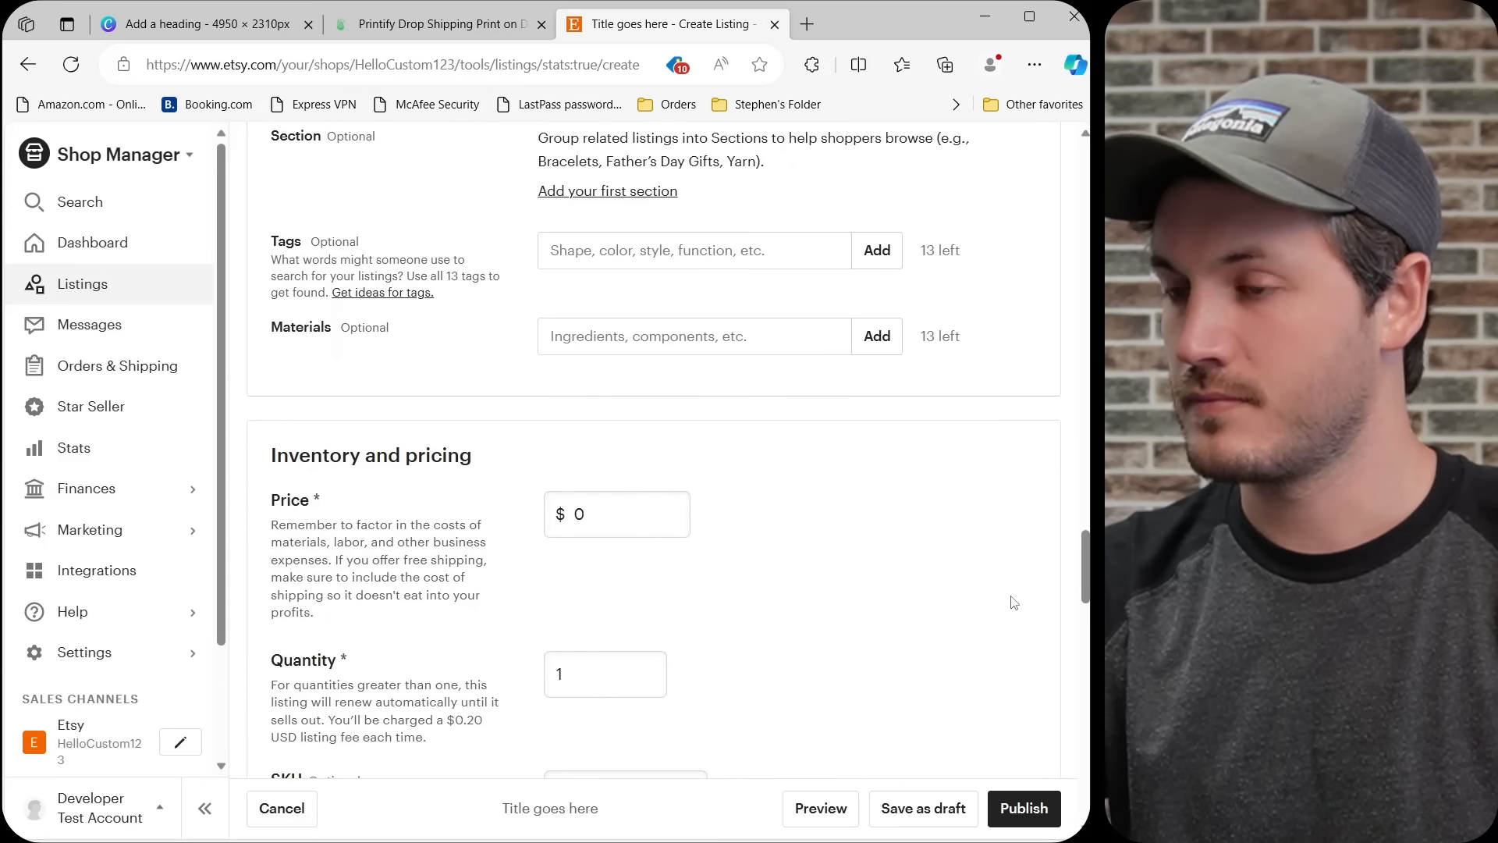
{"action": "left_click", "coordinate": [609, 407]}
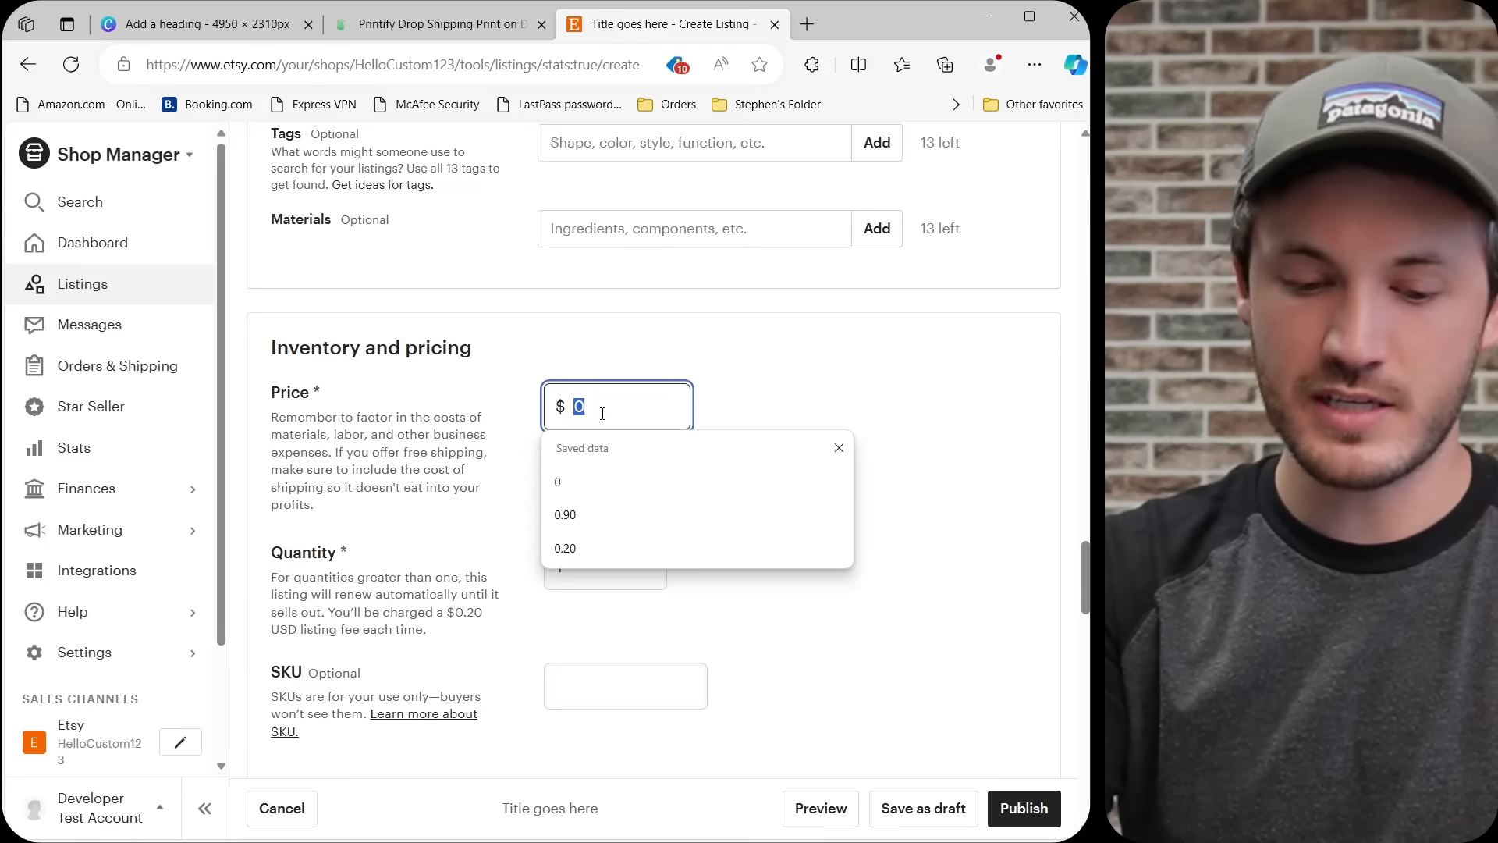
{"action": "type", "text": "11.99"}
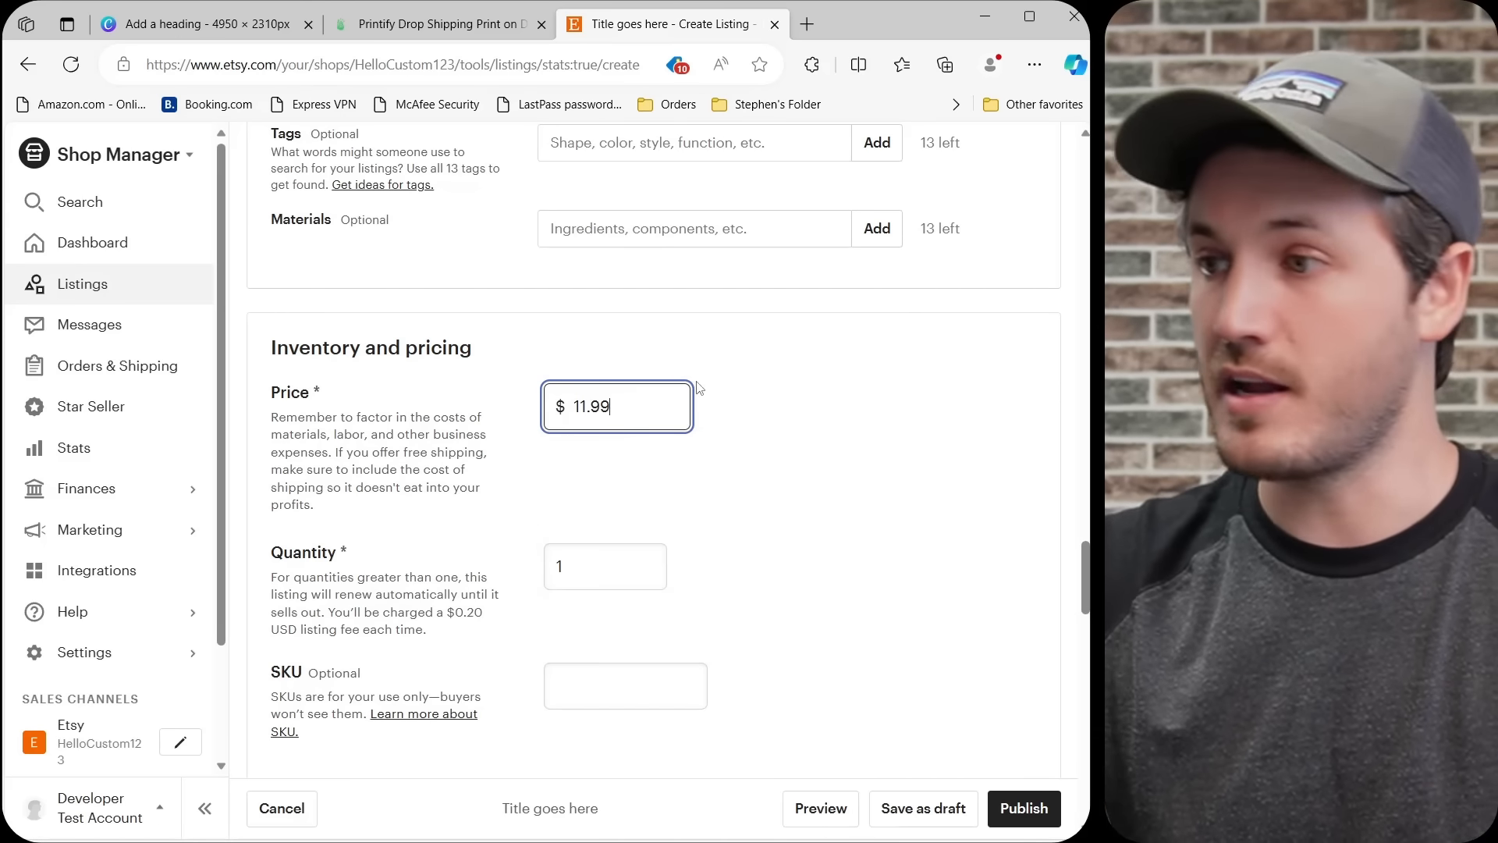
{"action": "left_click", "coordinate": [773, 453]}
{"action": "left_click", "coordinate": [625, 574]}
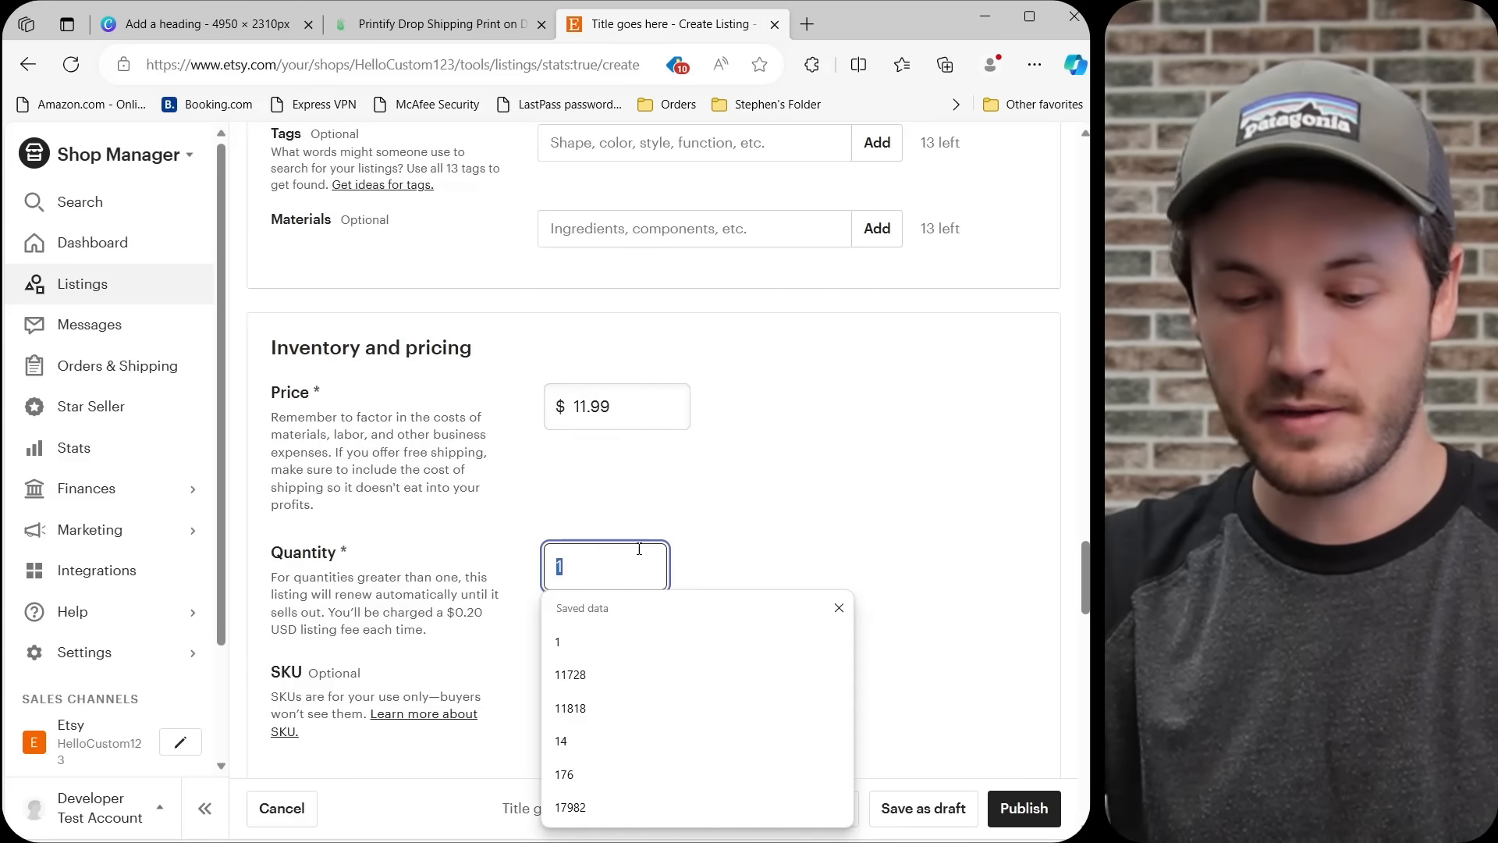
{"action": "type", "text": "999"}
{"action": "left_click", "coordinate": [796, 480]}
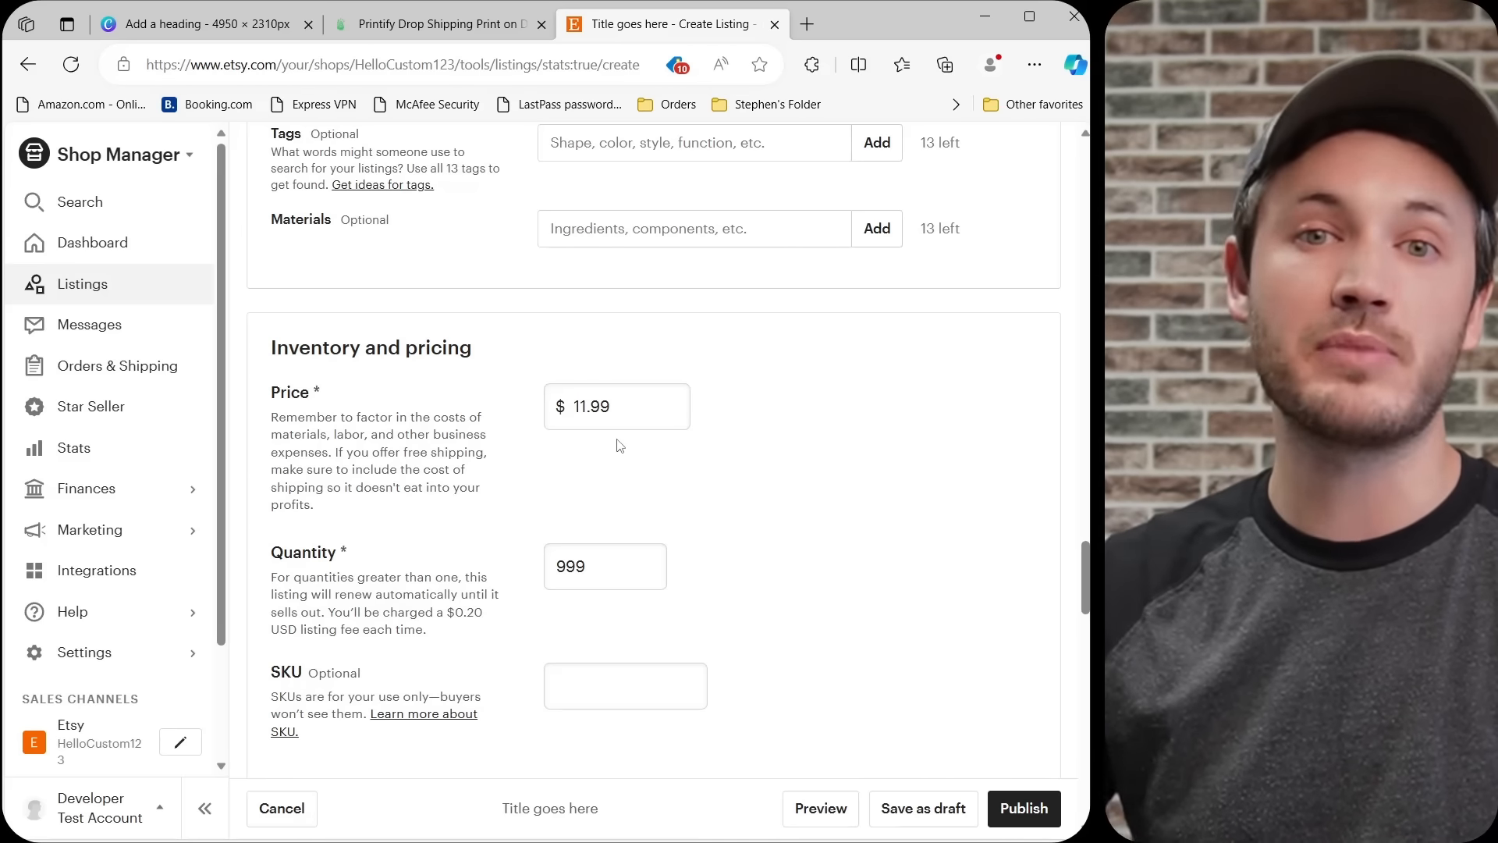
Add a new custom variation named "Month" to the listing.
{"action": "scroll", "coordinate": [796, 482], "scroll_direction": "down", "scroll_amount": 4}
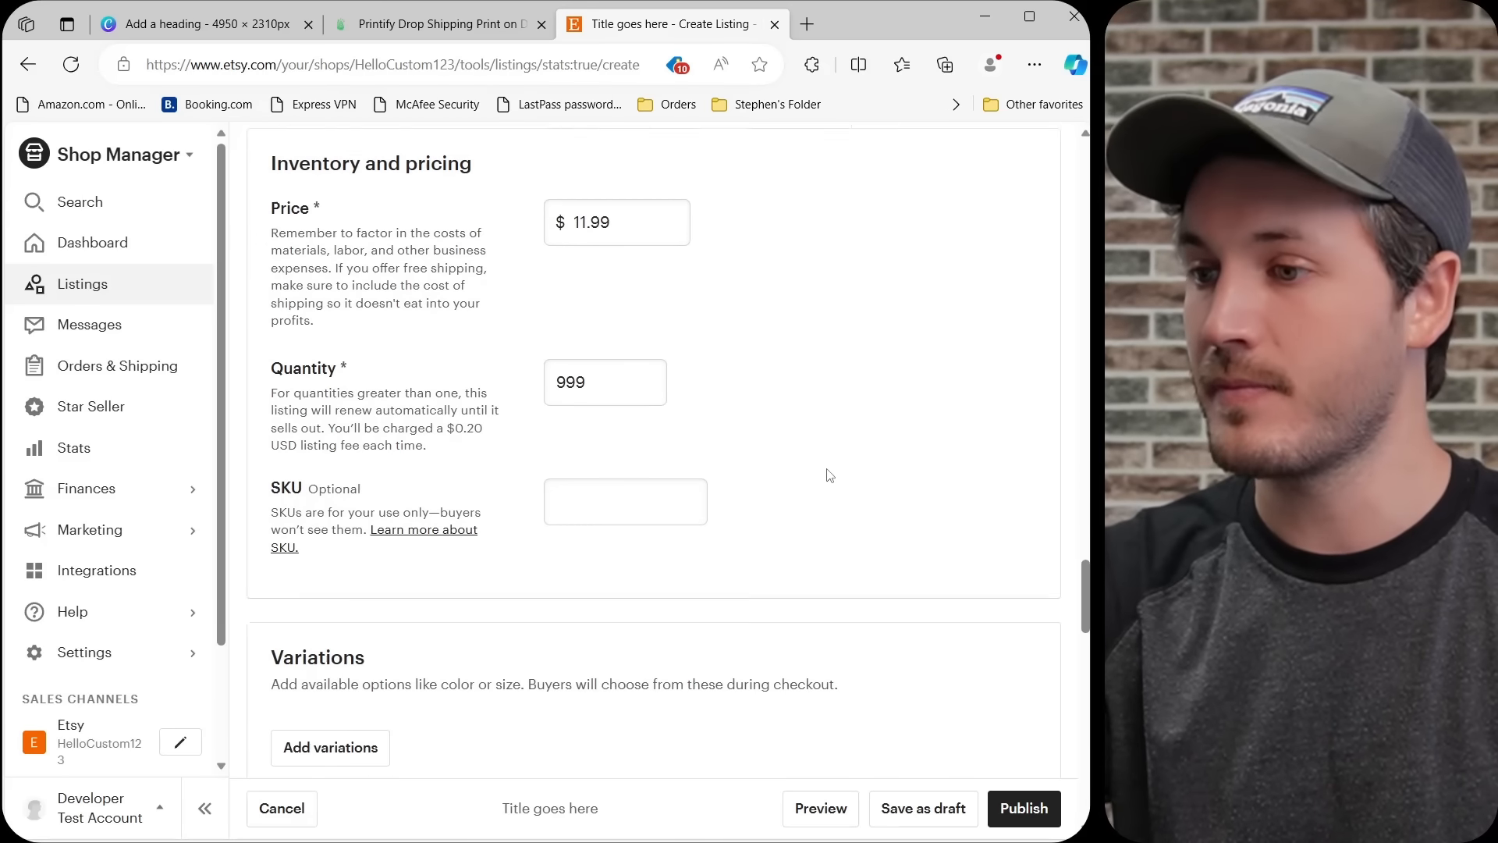
{"action": "scroll", "coordinate": [852, 427], "scroll_direction": "down", "scroll_amount": 2}
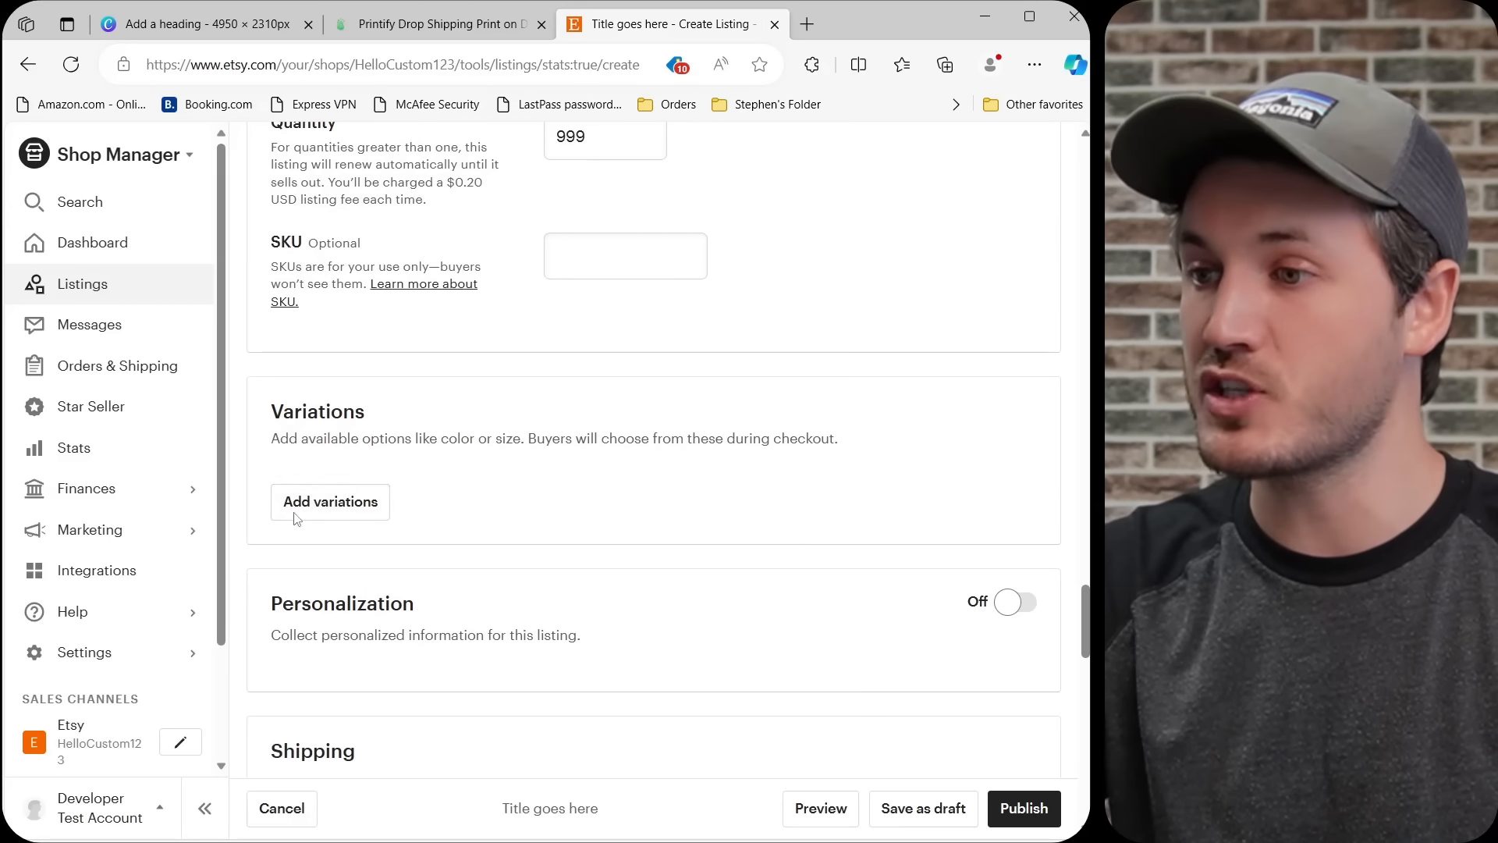
{"action": "left_click", "coordinate": [325, 509]}
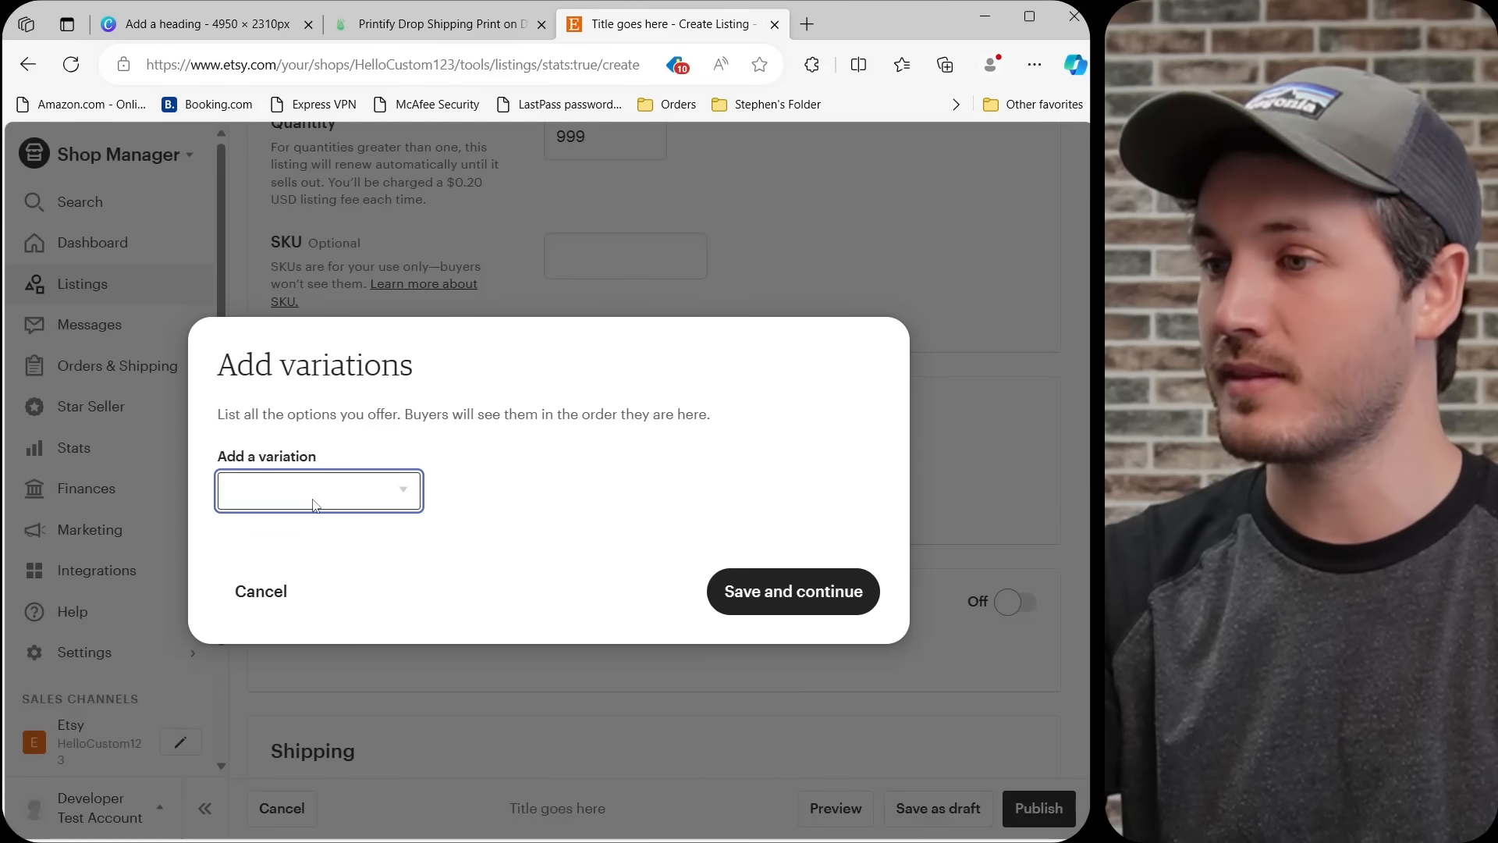
{"action": "left_click", "coordinate": [312, 493]}
{"action": "scroll", "coordinate": [335, 367], "scroll_direction": "down", "scroll_amount": 1}
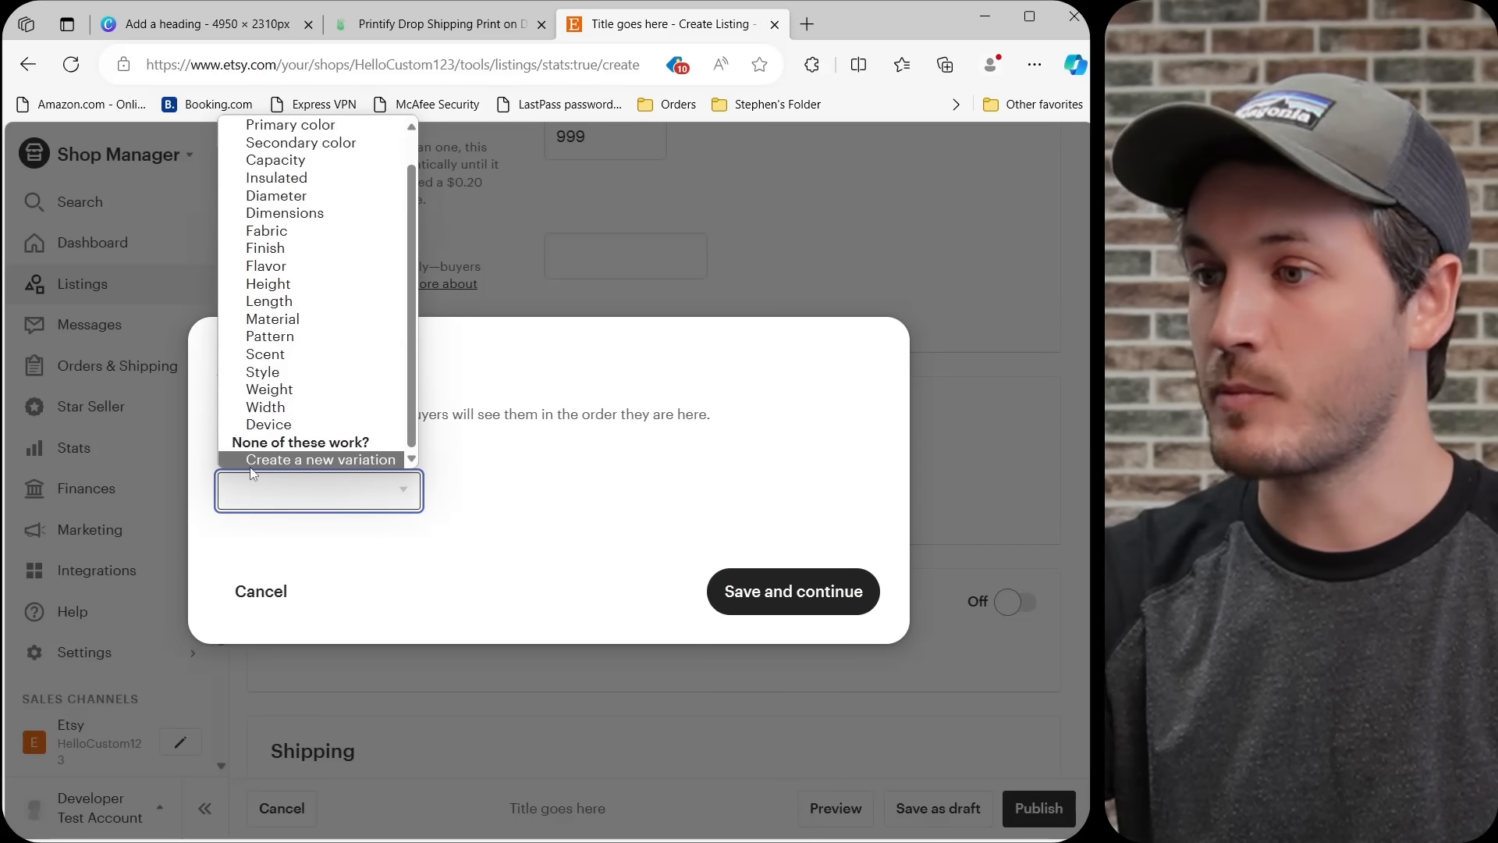
{"action": "left_click", "coordinate": [349, 461]}
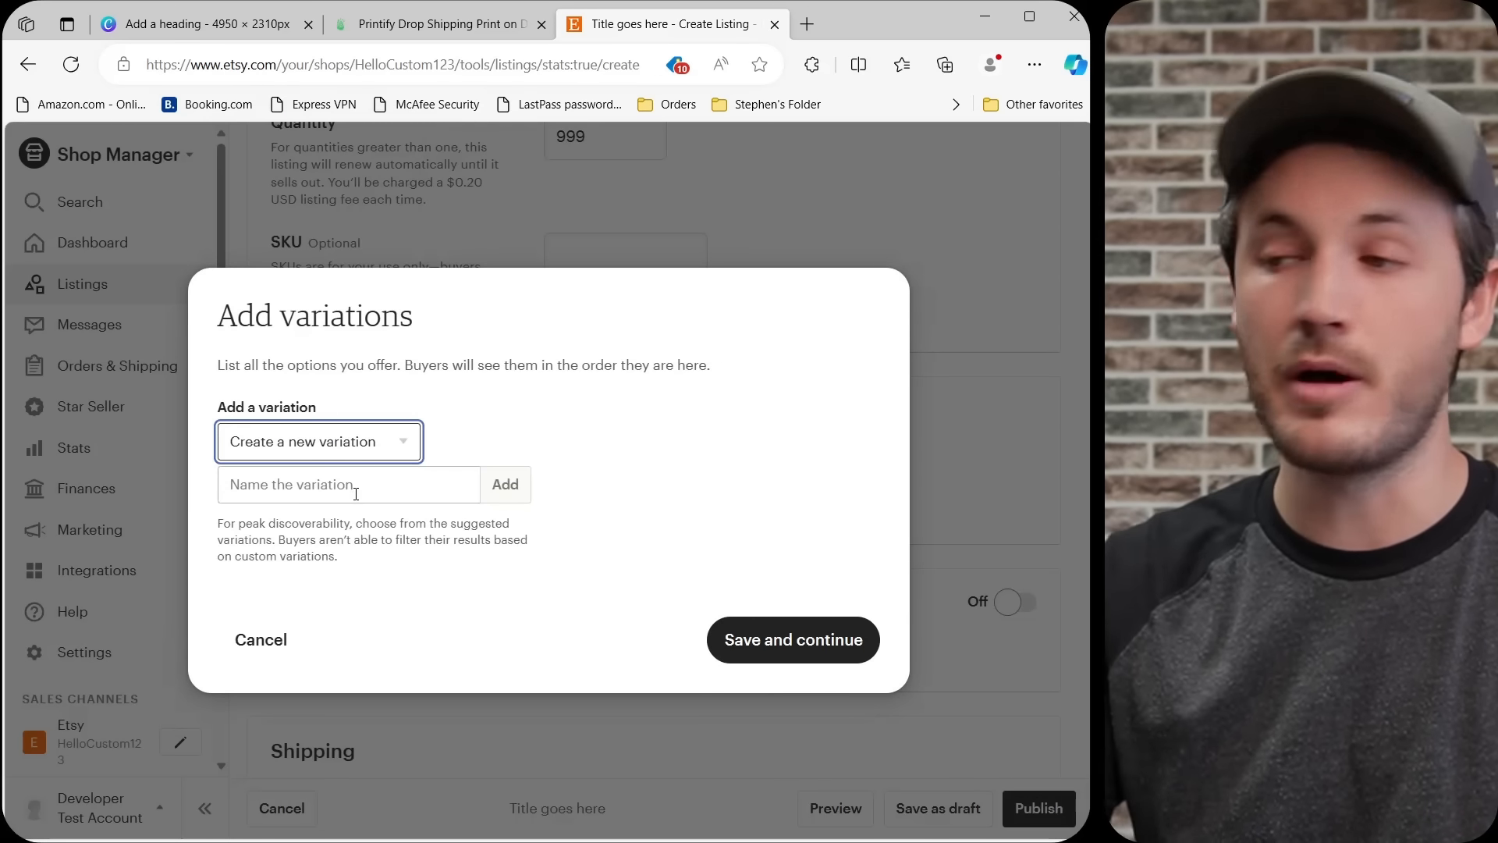
{"action": "left_click", "coordinate": [356, 494]}
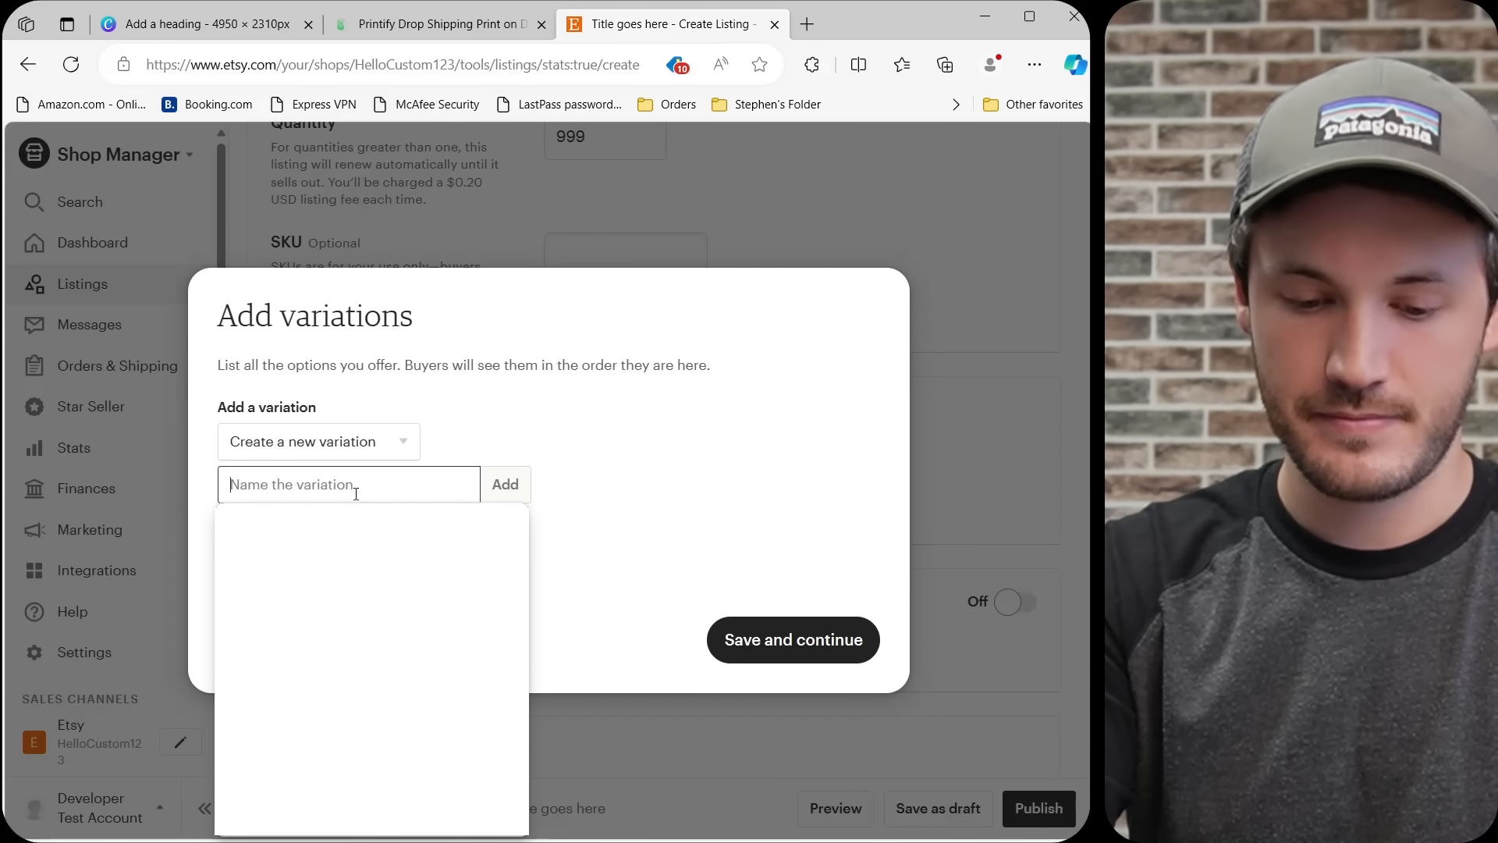
{"action": "type", "text": "Month"}
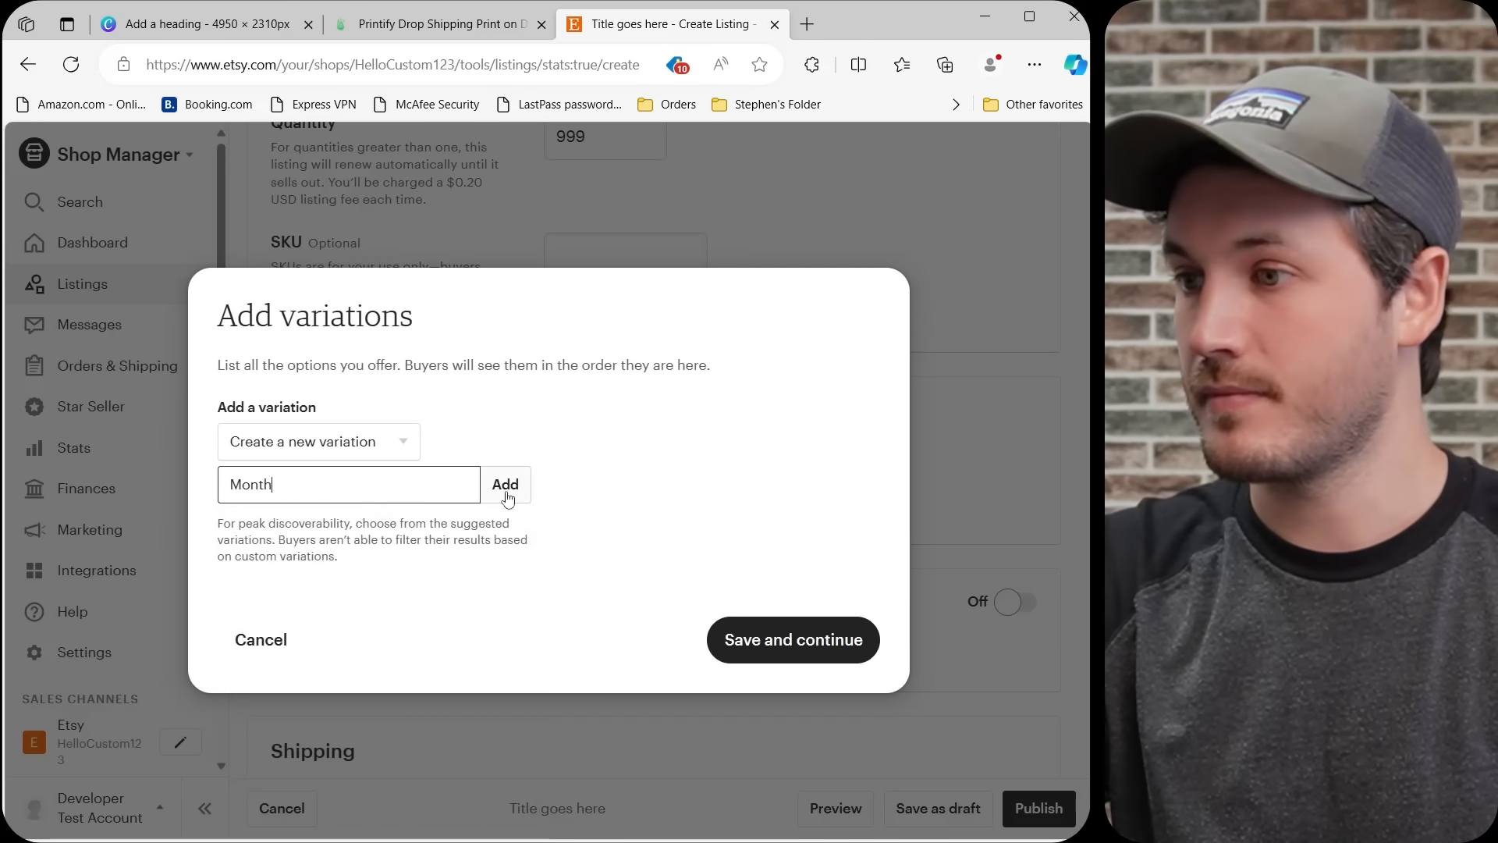
{"action": "left_click", "coordinate": [508, 485]}
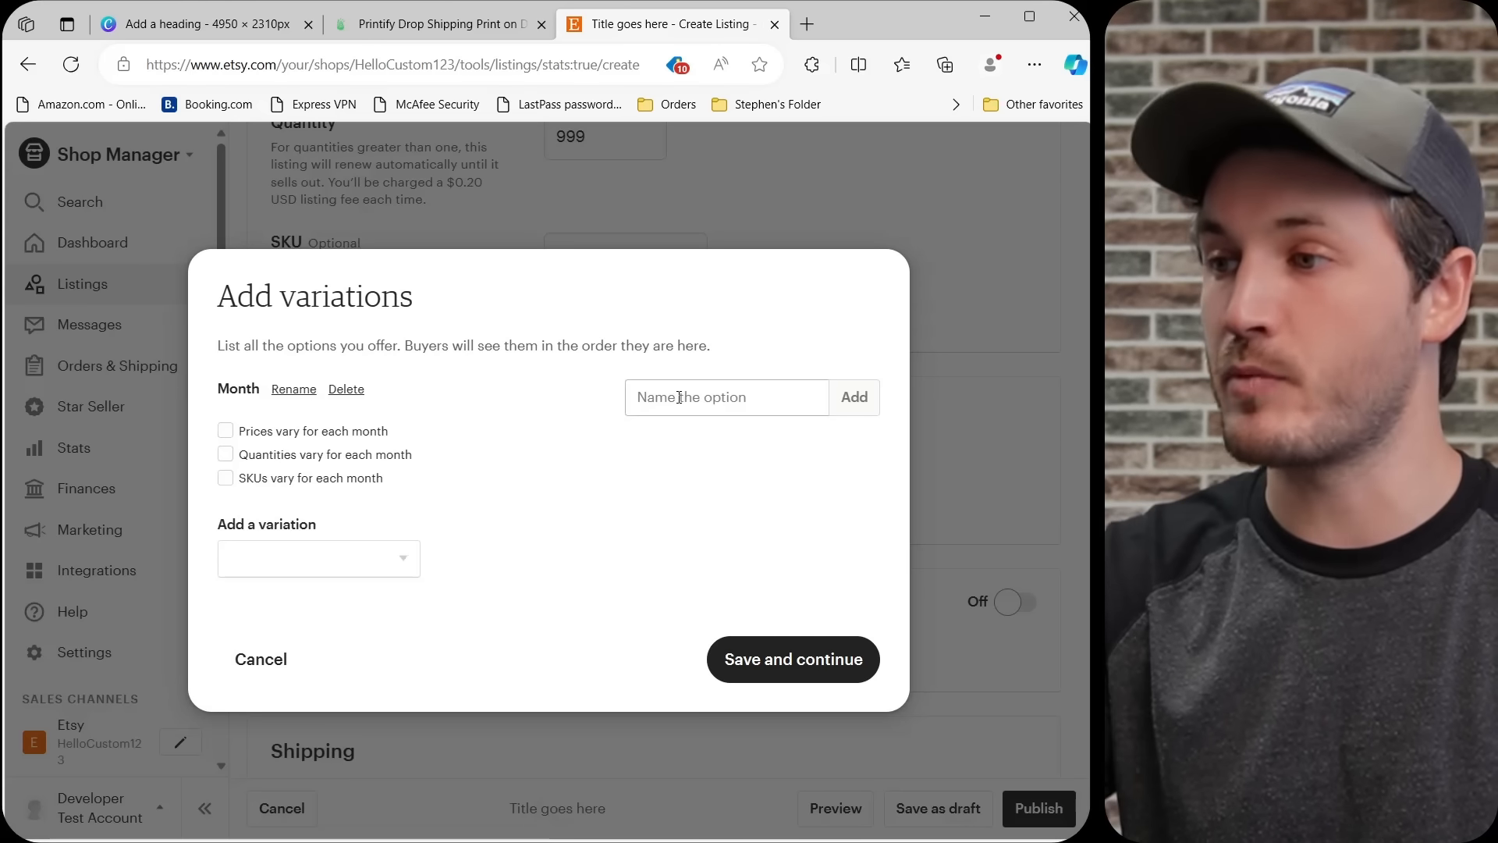
Add January through December as options of the Month variation, let SKUs vary for each month, and save the variations.
{"action": "left_click", "coordinate": [678, 397]}
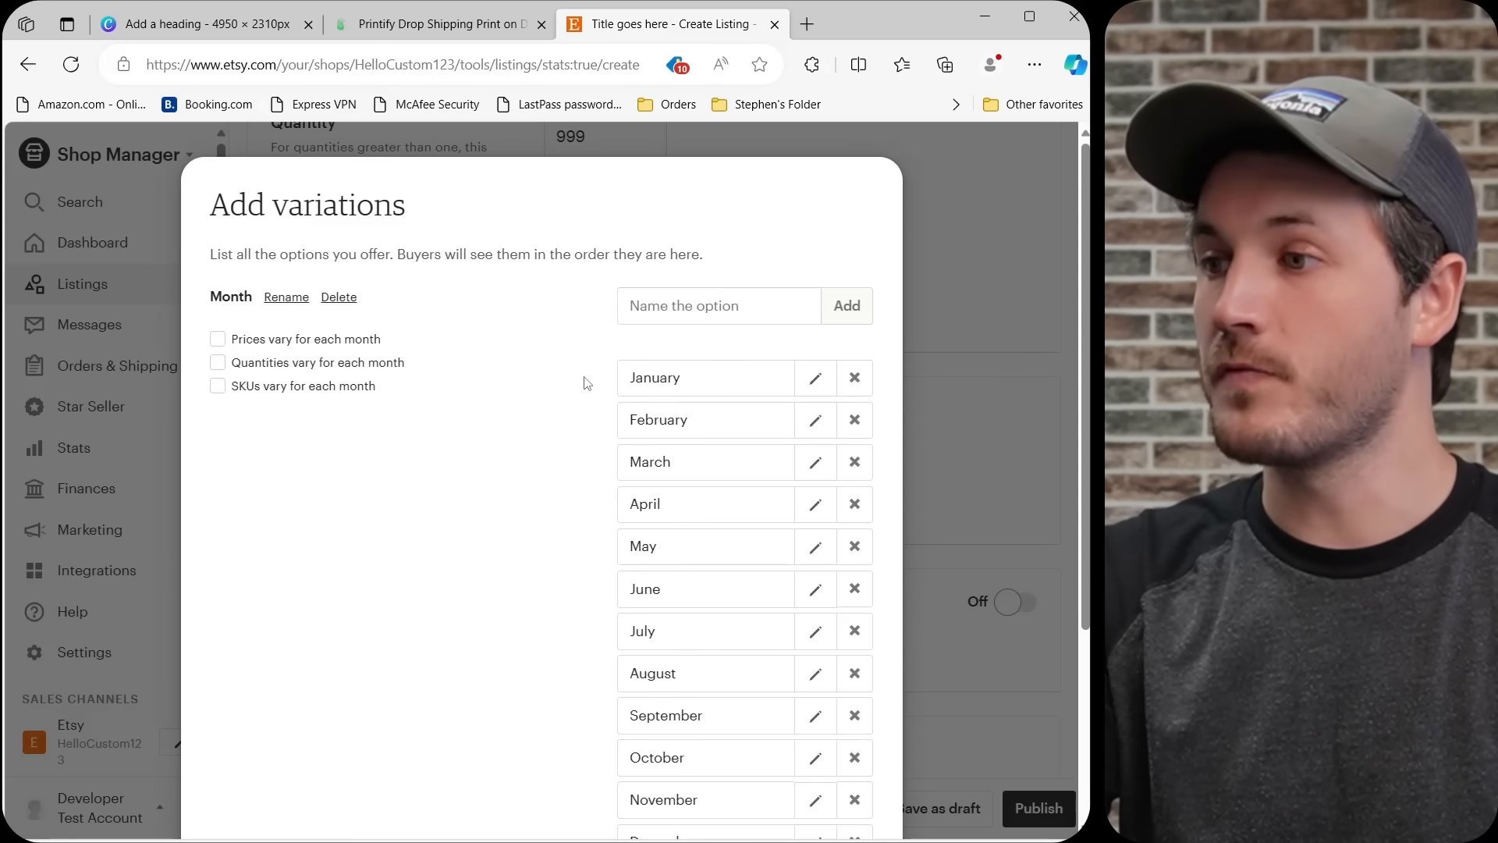
{"action": "scroll", "coordinate": [588, 383], "scroll_direction": "down", "scroll_amount": 1}
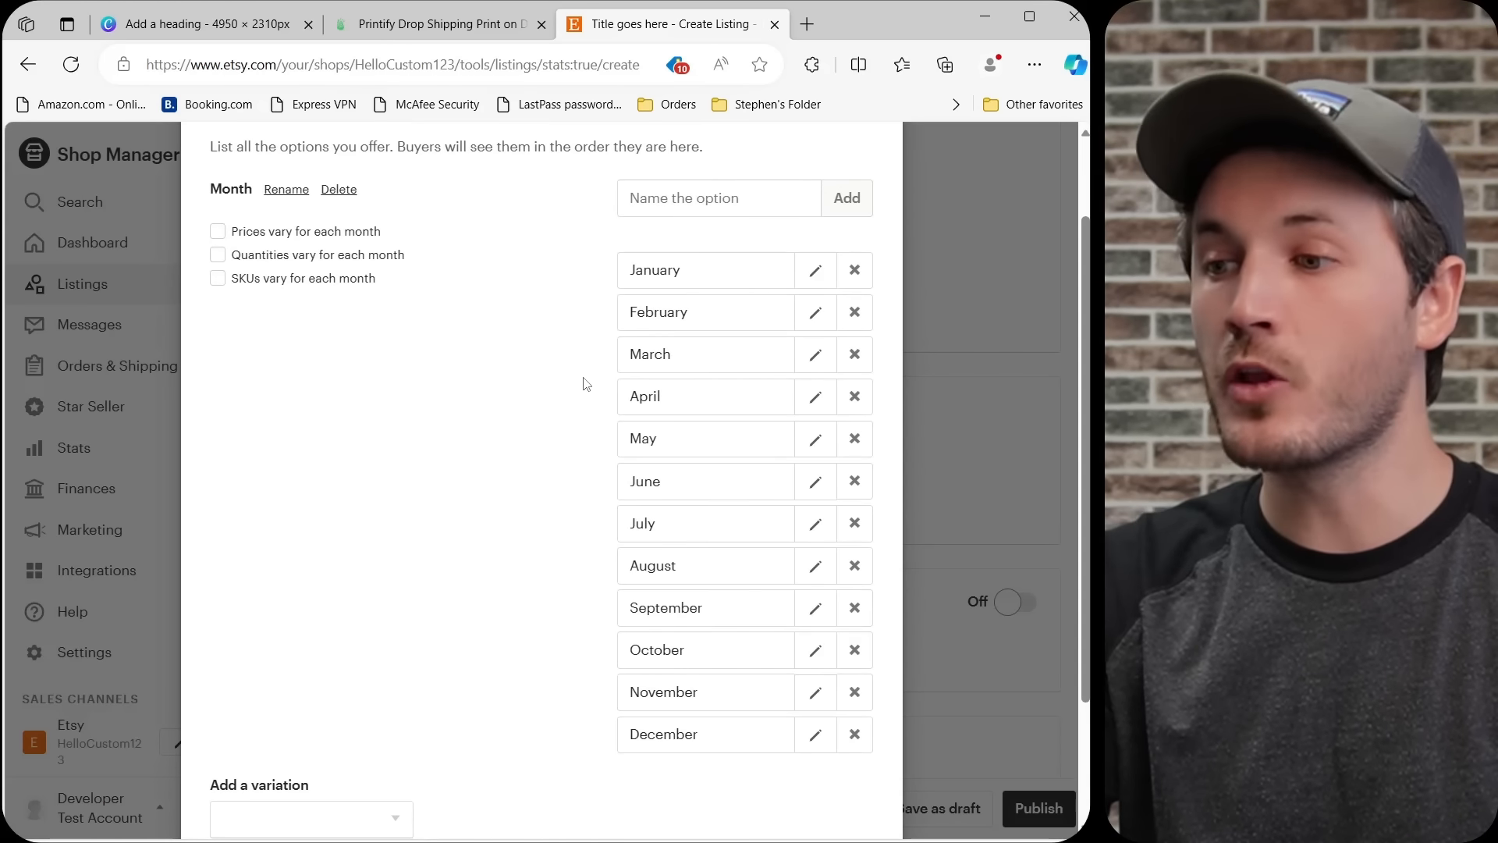
{"action": "scroll", "coordinate": [587, 383], "scroll_direction": "down", "scroll_amount": 2}
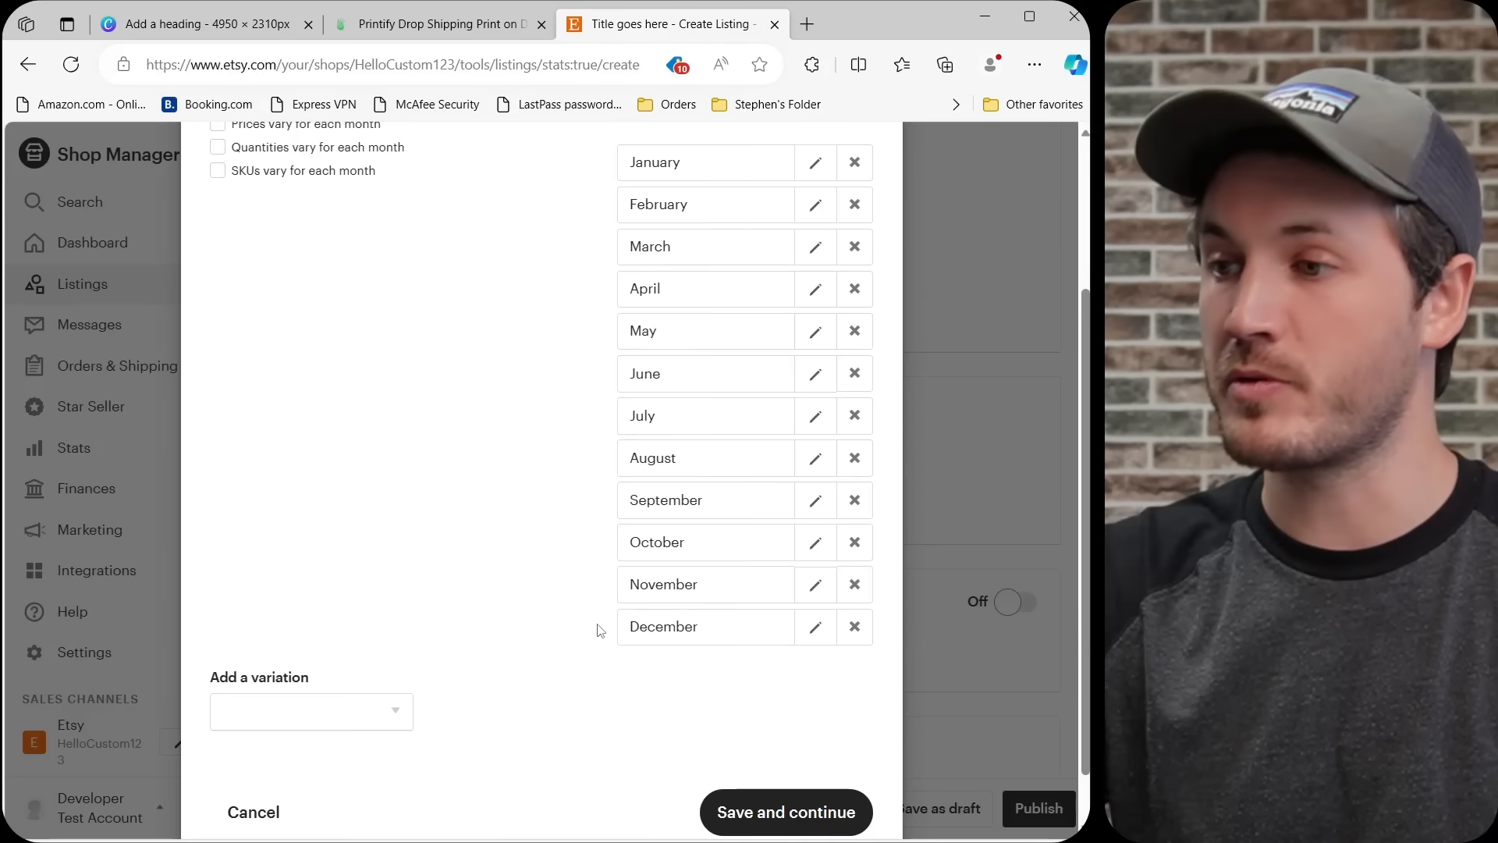
{"action": "scroll", "coordinate": [507, 411], "scroll_direction": "up", "scroll_amount": 2}
{"action": "scroll", "coordinate": [288, 367], "scroll_direction": "up", "scroll_amount": 2}
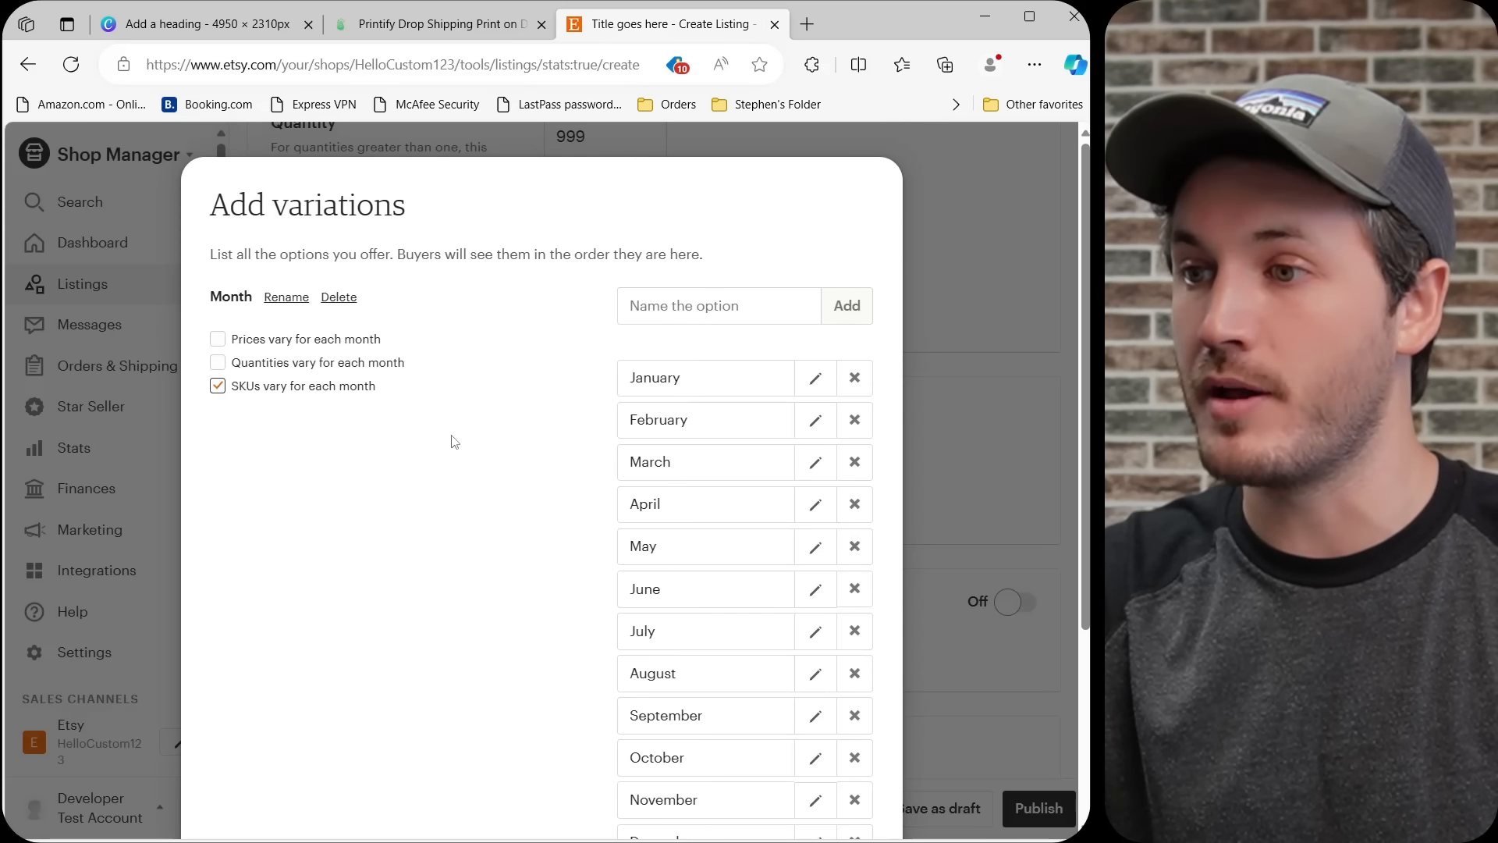
{"action": "scroll", "coordinate": [465, 442], "scroll_direction": "down", "scroll_amount": 4}
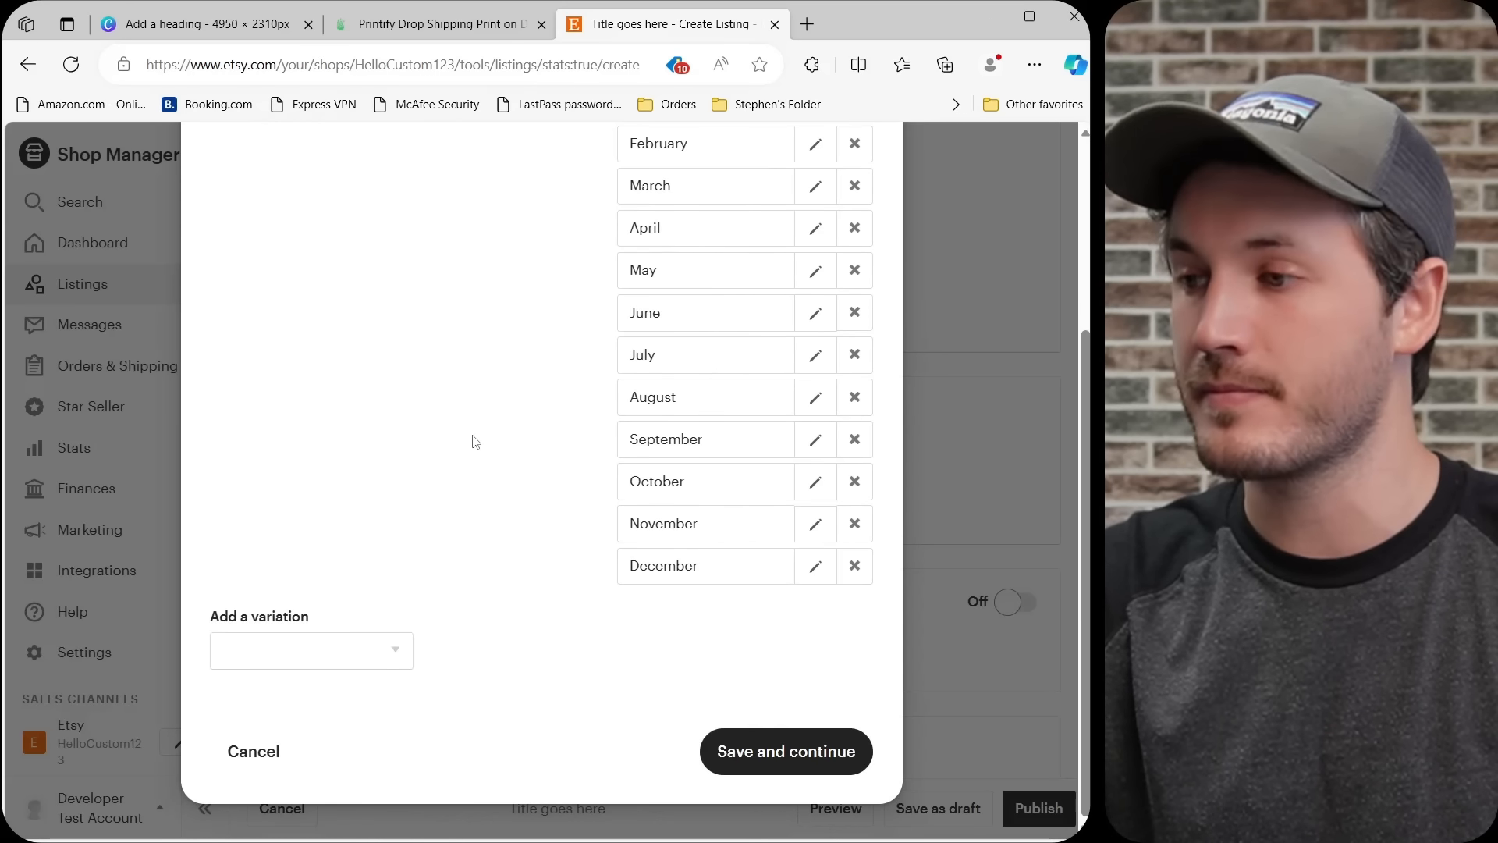
{"action": "left_click", "coordinate": [762, 766]}
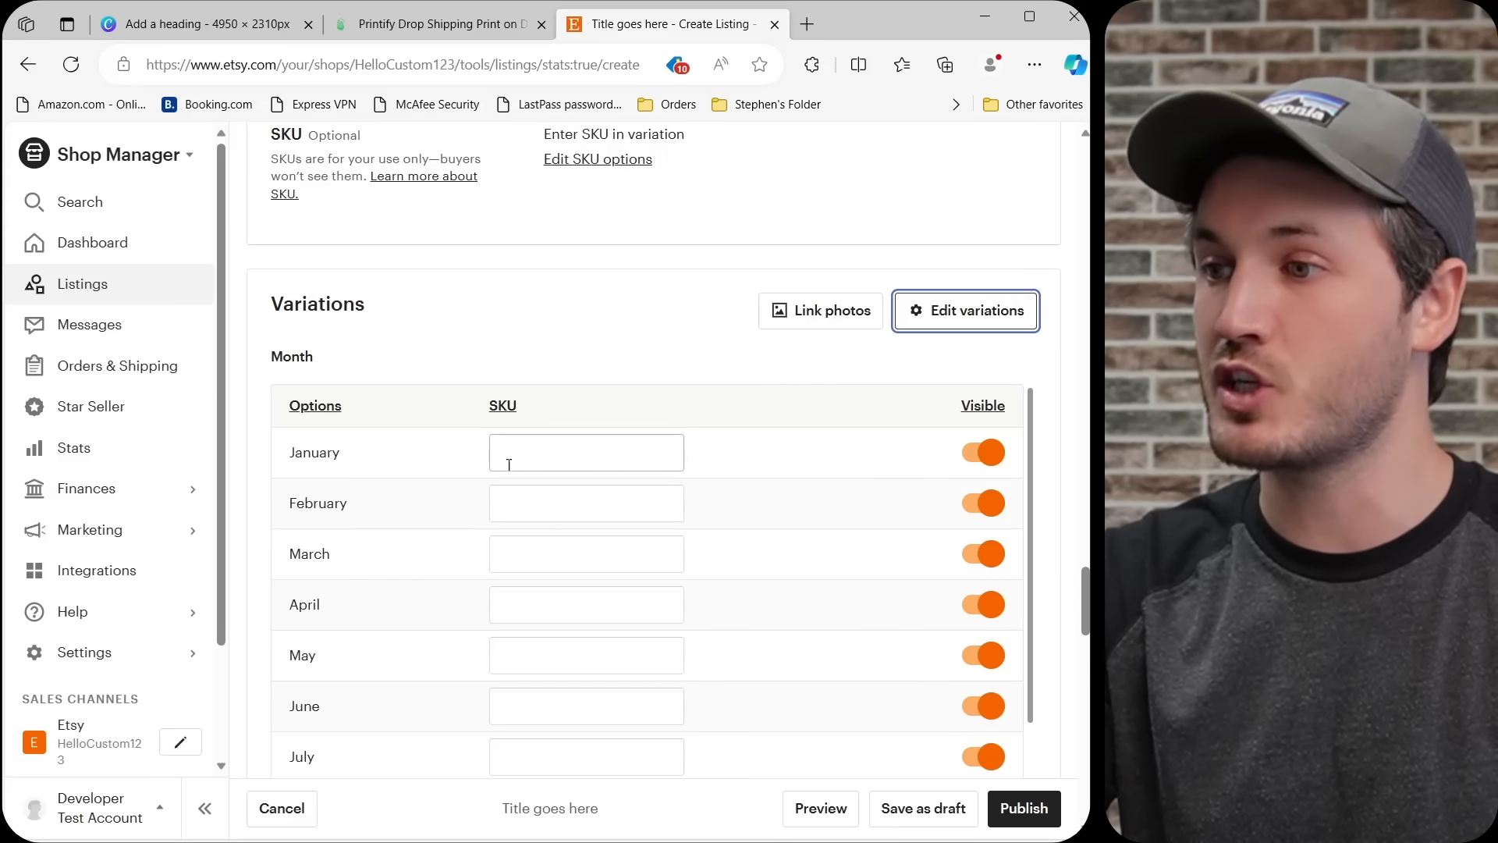
Switch to Printify and open the "Birth Flower Mug - January" product from the product list.
{"action": "left_click", "coordinate": [406, 29]}
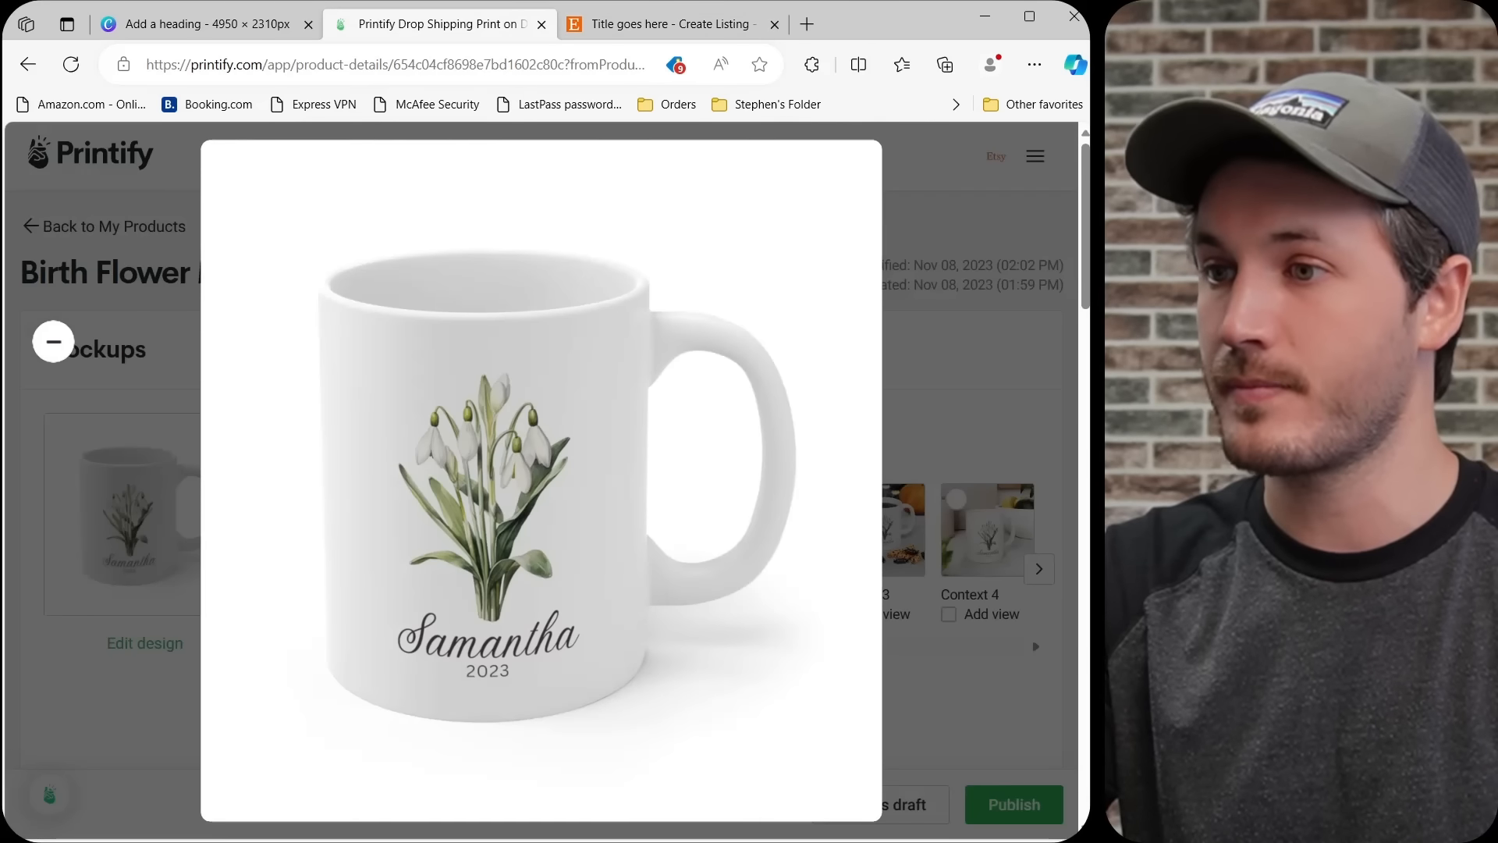
{"action": "left_click", "coordinate": [51, 339]}
{"action": "left_click", "coordinate": [119, 228]}
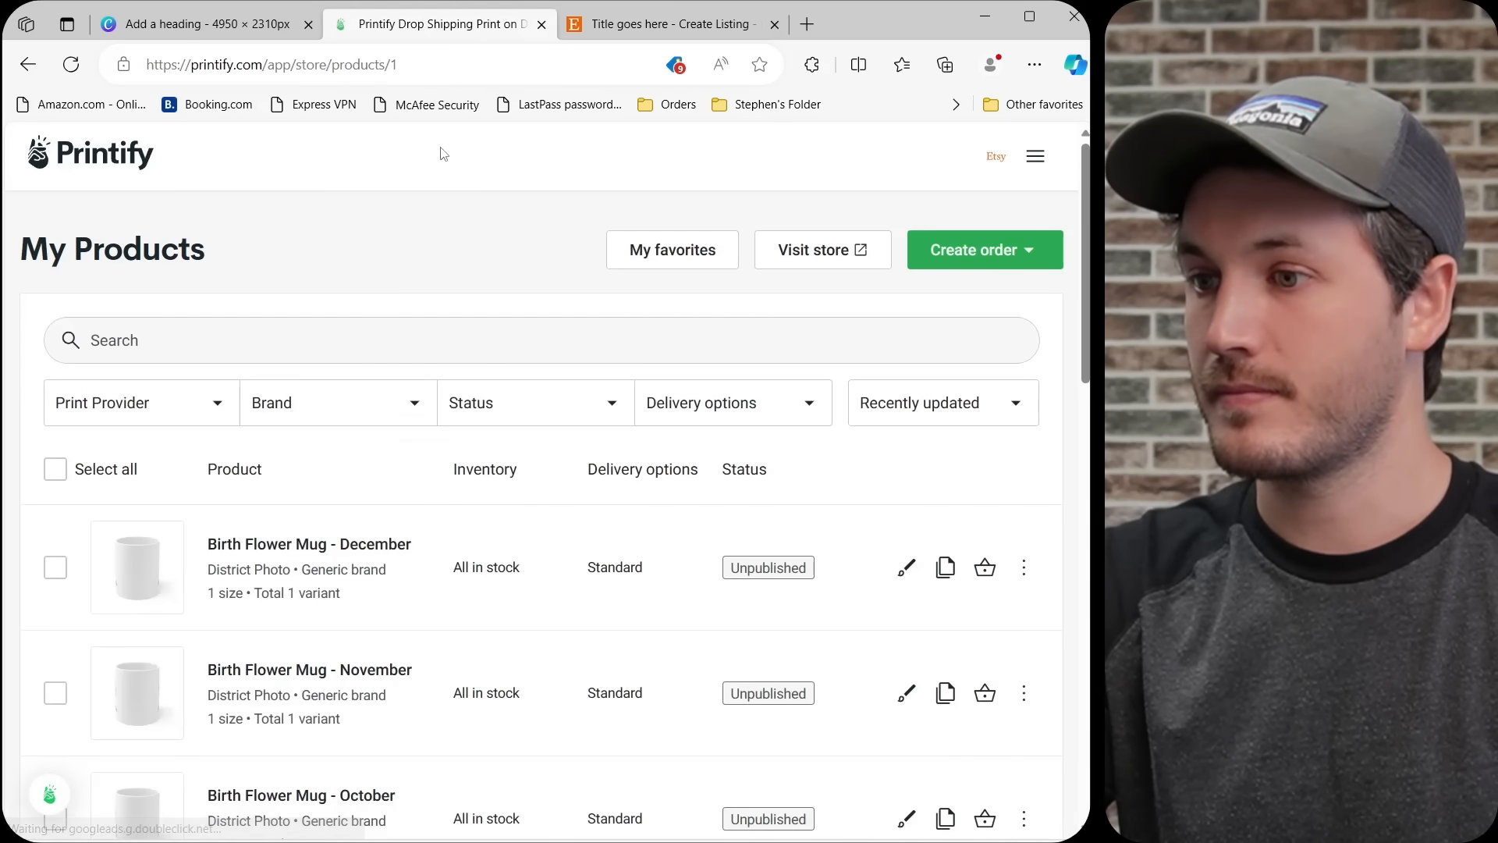
{"action": "scroll", "coordinate": [509, 505], "scroll_direction": "down", "scroll_amount": 8}
{"action": "scroll", "coordinate": [509, 505], "scroll_direction": "down", "scroll_amount": 9}
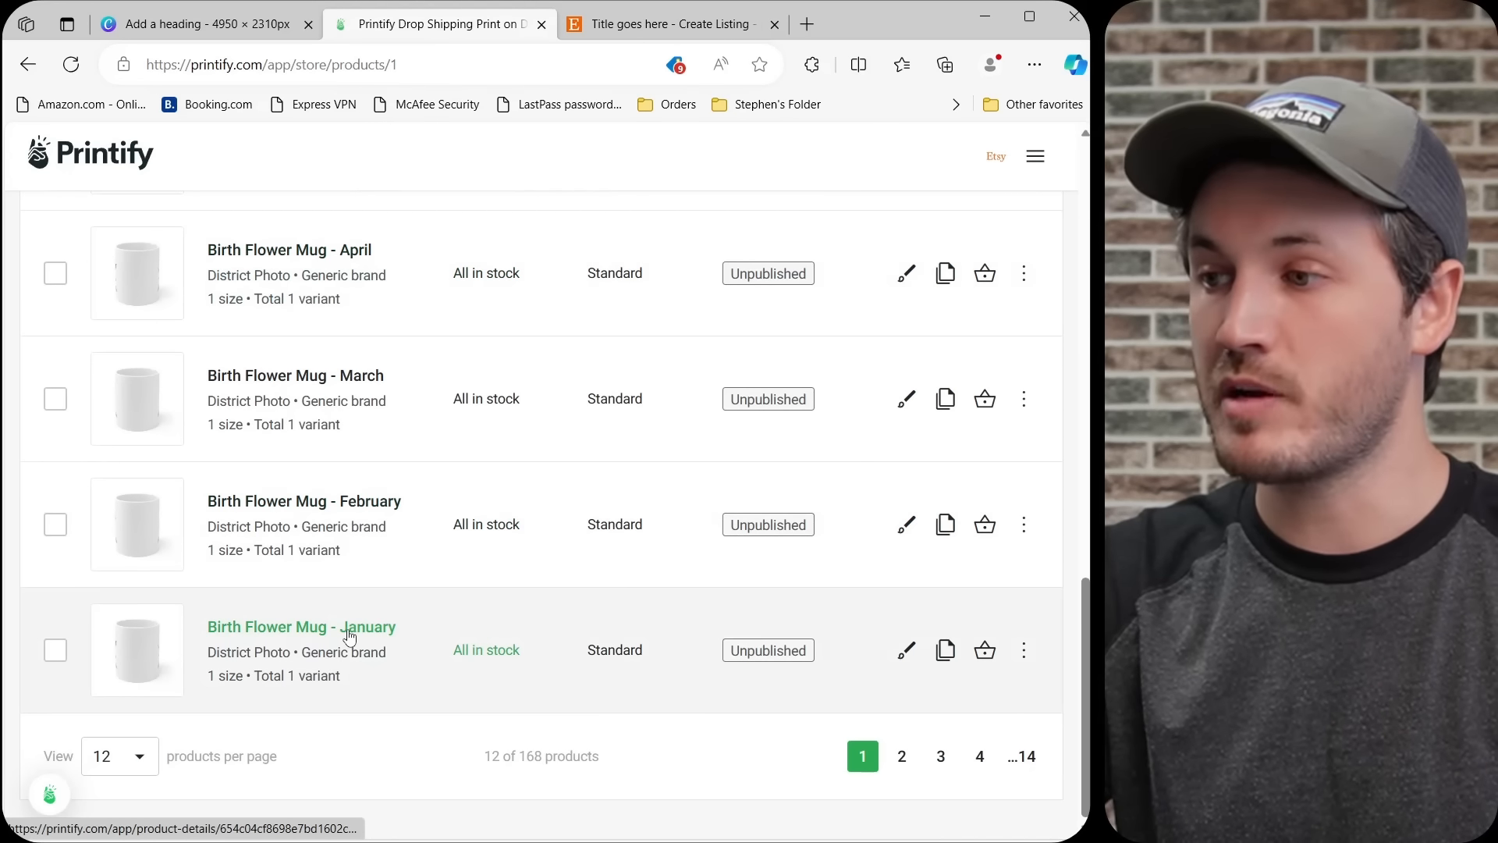
{"action": "left_click", "coordinate": [349, 636]}
Copy the January mug's 11oz variant SKU and paste it as the January variation's SKU in the Etsy listing.
{"action": "scroll", "coordinate": [702, 367], "scroll_direction": "down", "scroll_amount": 5}
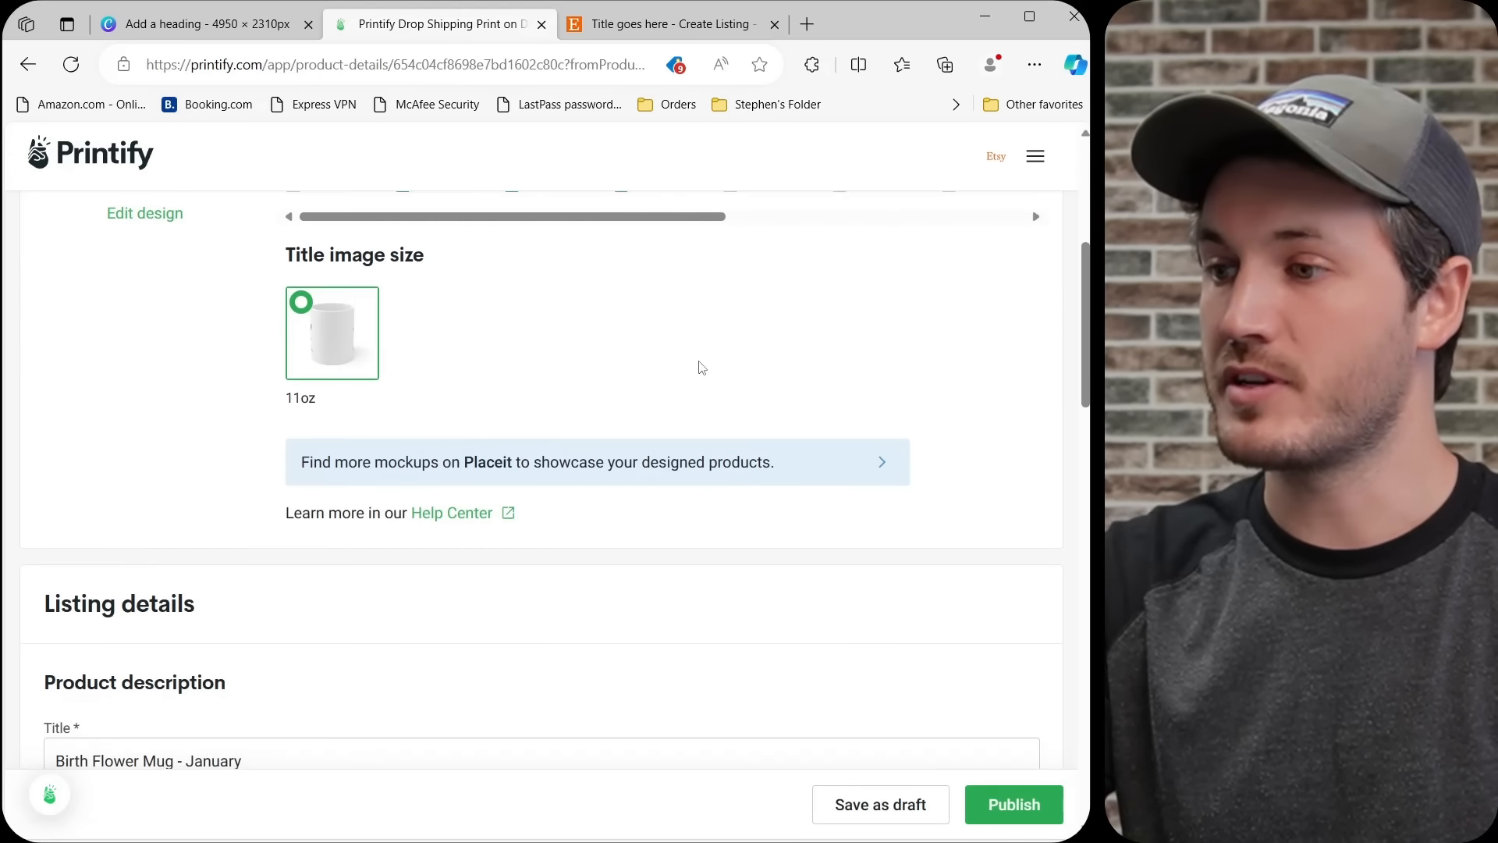
{"action": "scroll", "coordinate": [702, 367], "scroll_direction": "down", "scroll_amount": 12}
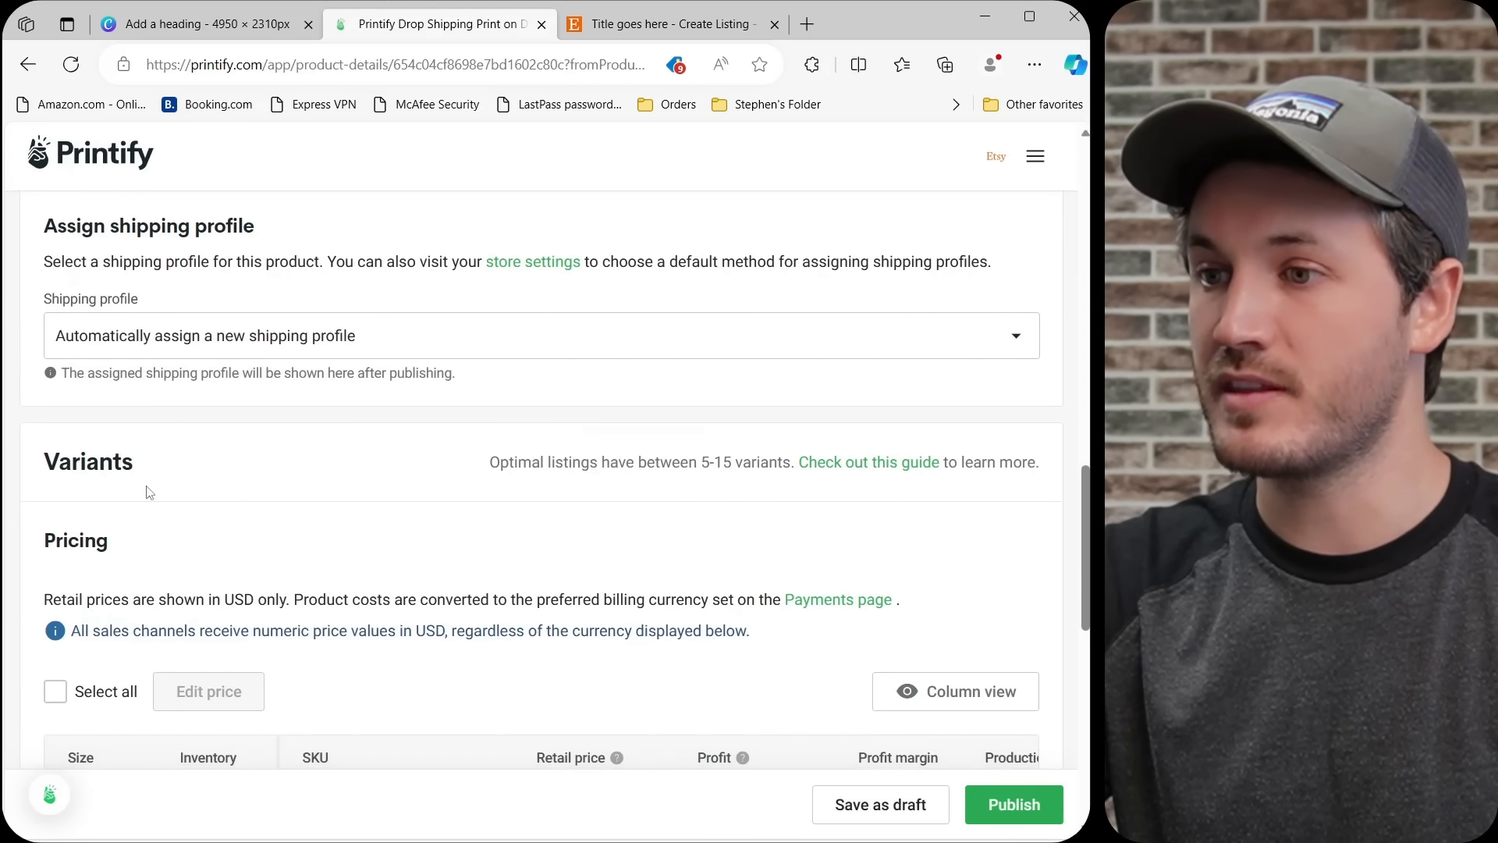
{"action": "scroll", "coordinate": [149, 492], "scroll_direction": "down", "scroll_amount": 3}
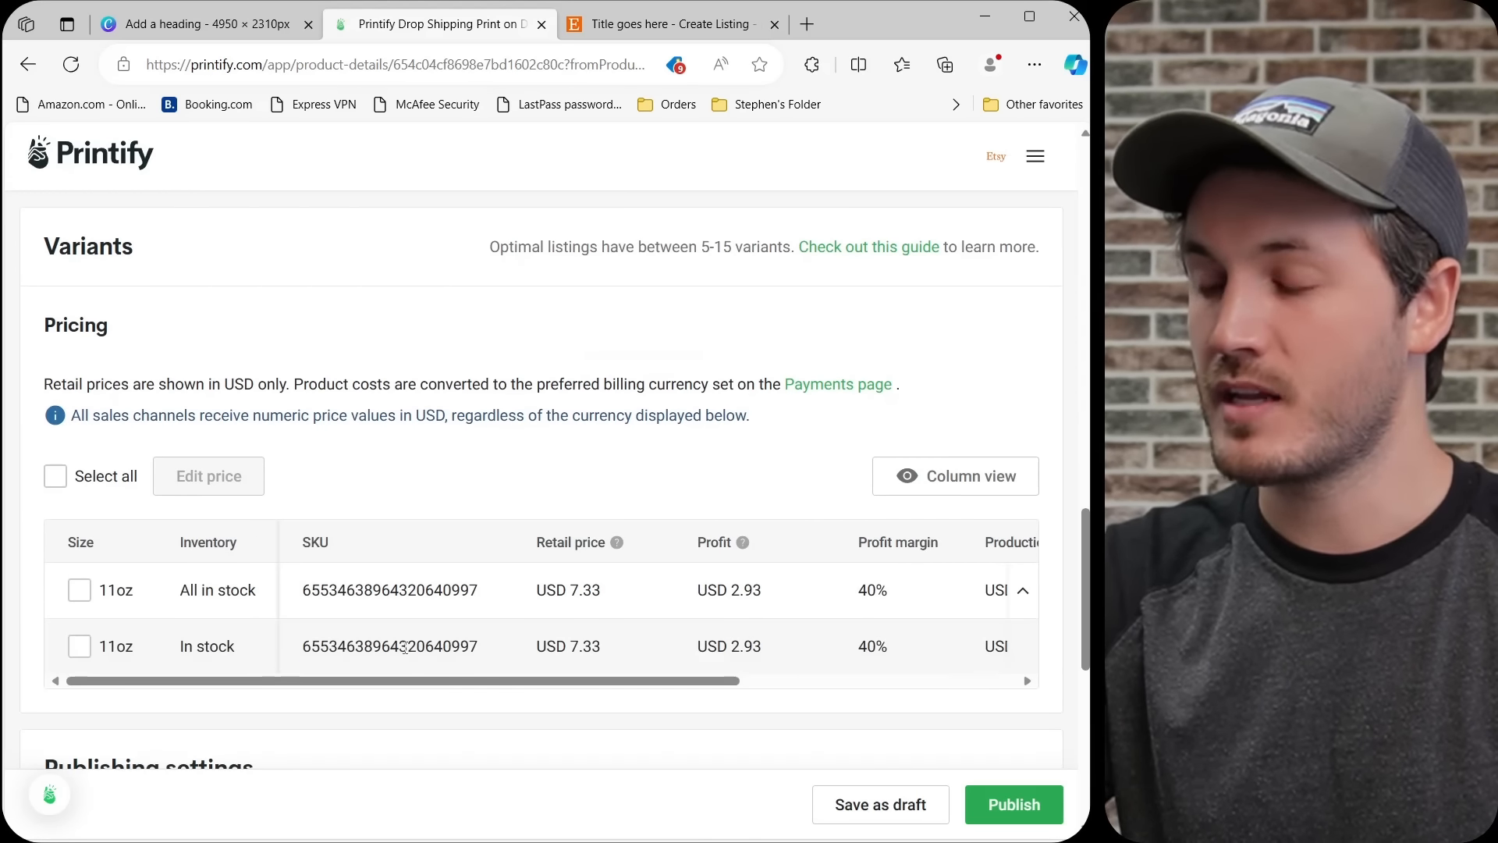
{"action": "double_click", "coordinate": [404, 647]}
{"action": "key", "text": "ctrl+c"}
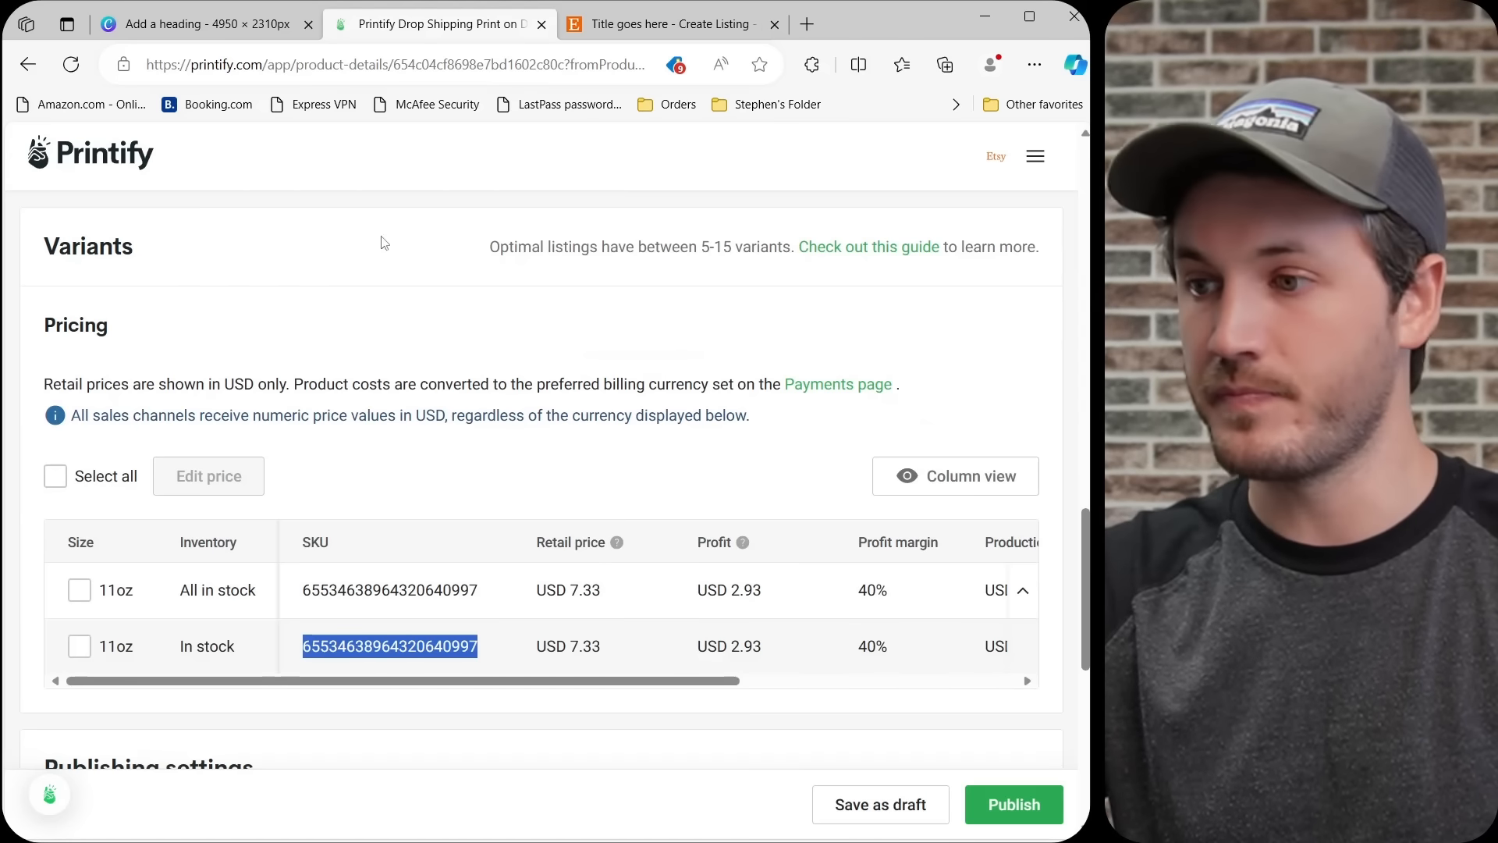
{"action": "left_click", "coordinate": [663, 23]}
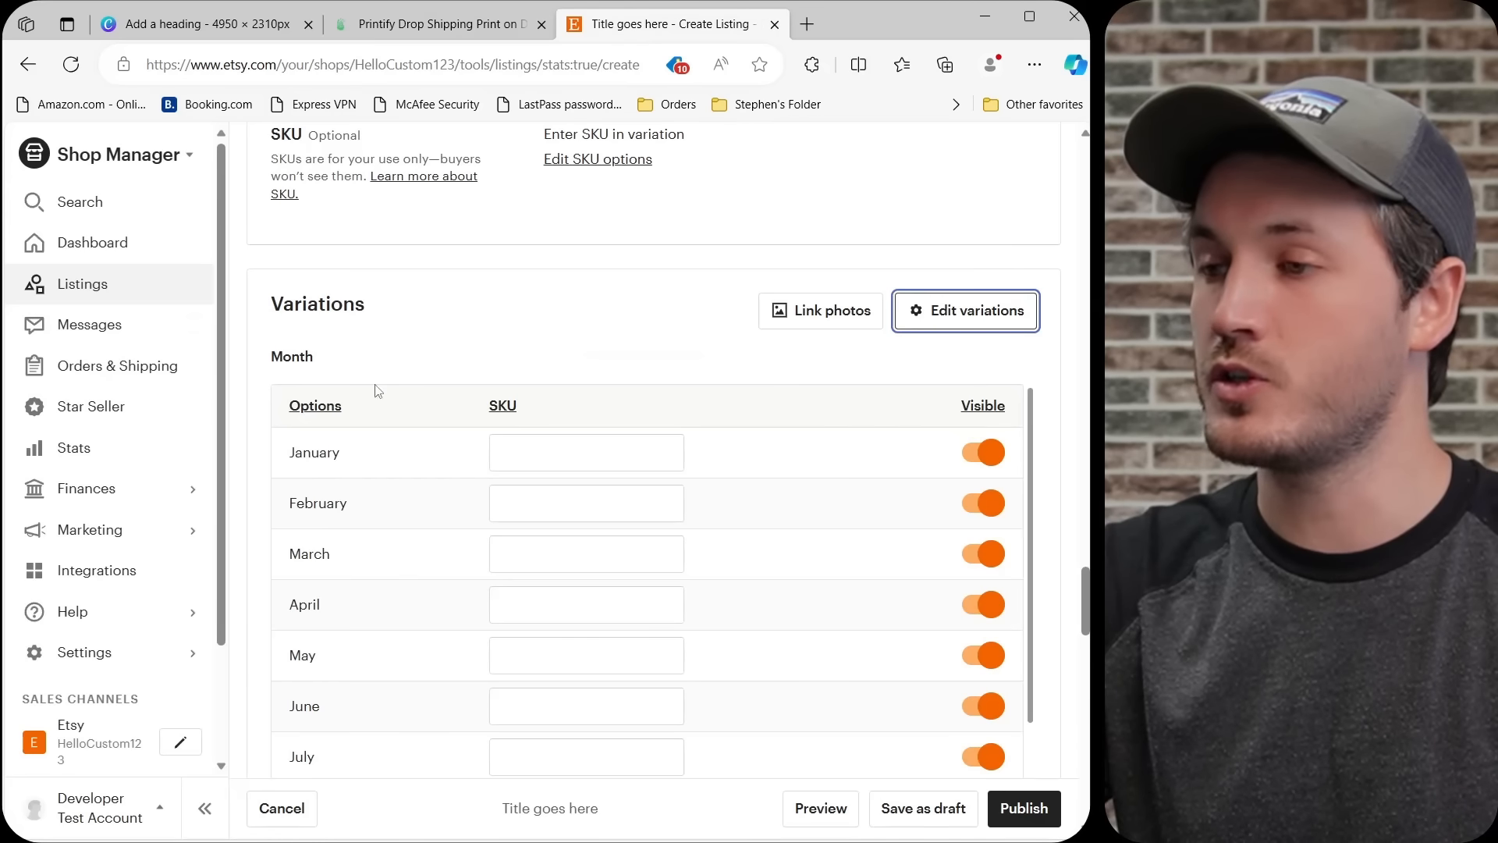
{"action": "left_click", "coordinate": [538, 452]}
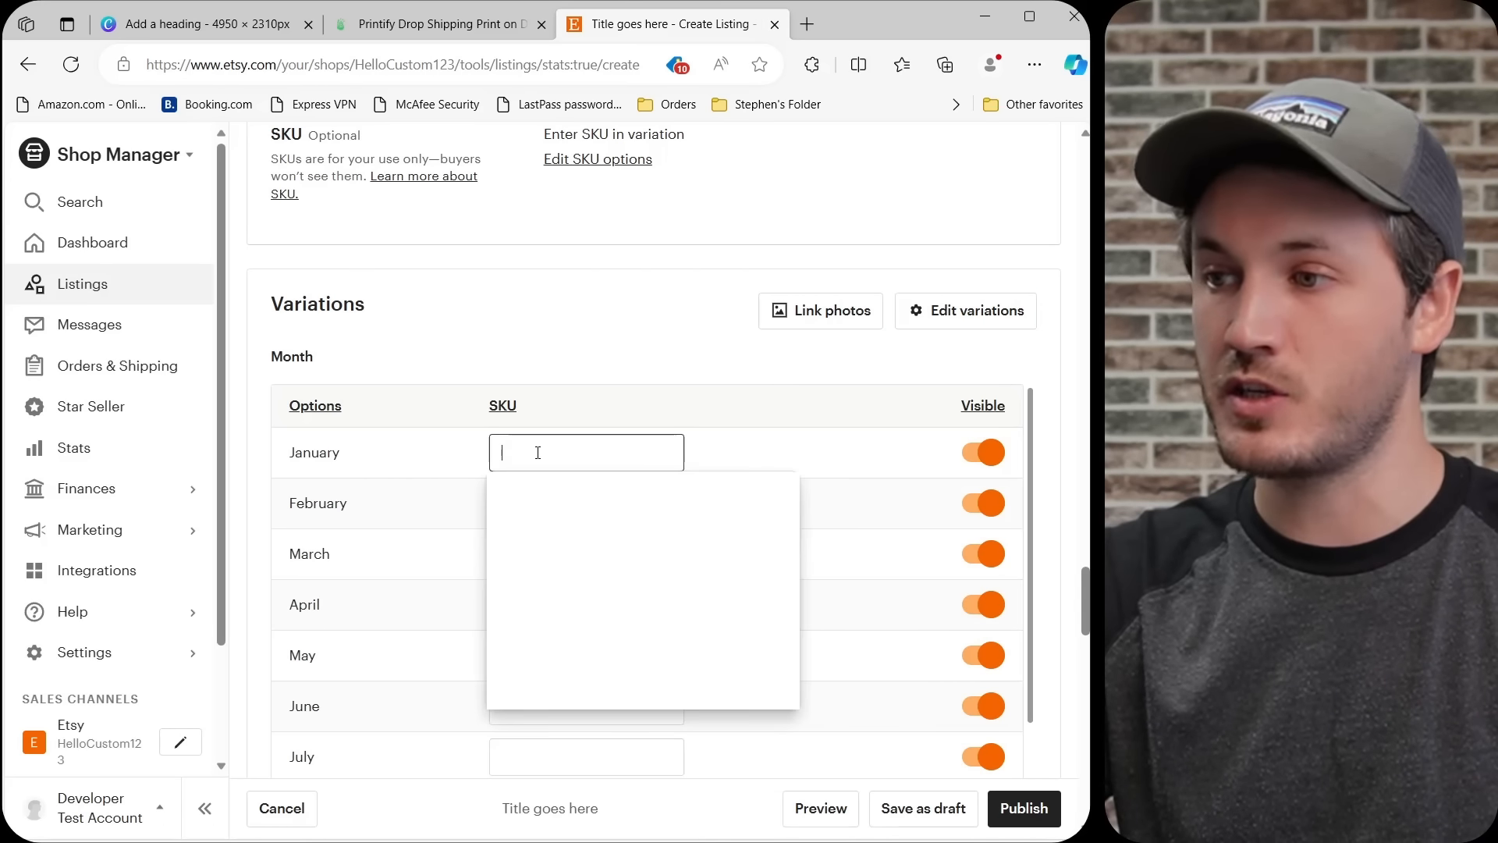
{"action": "key", "text": "ctrl+v"}
{"action": "left_click", "coordinate": [607, 359]}
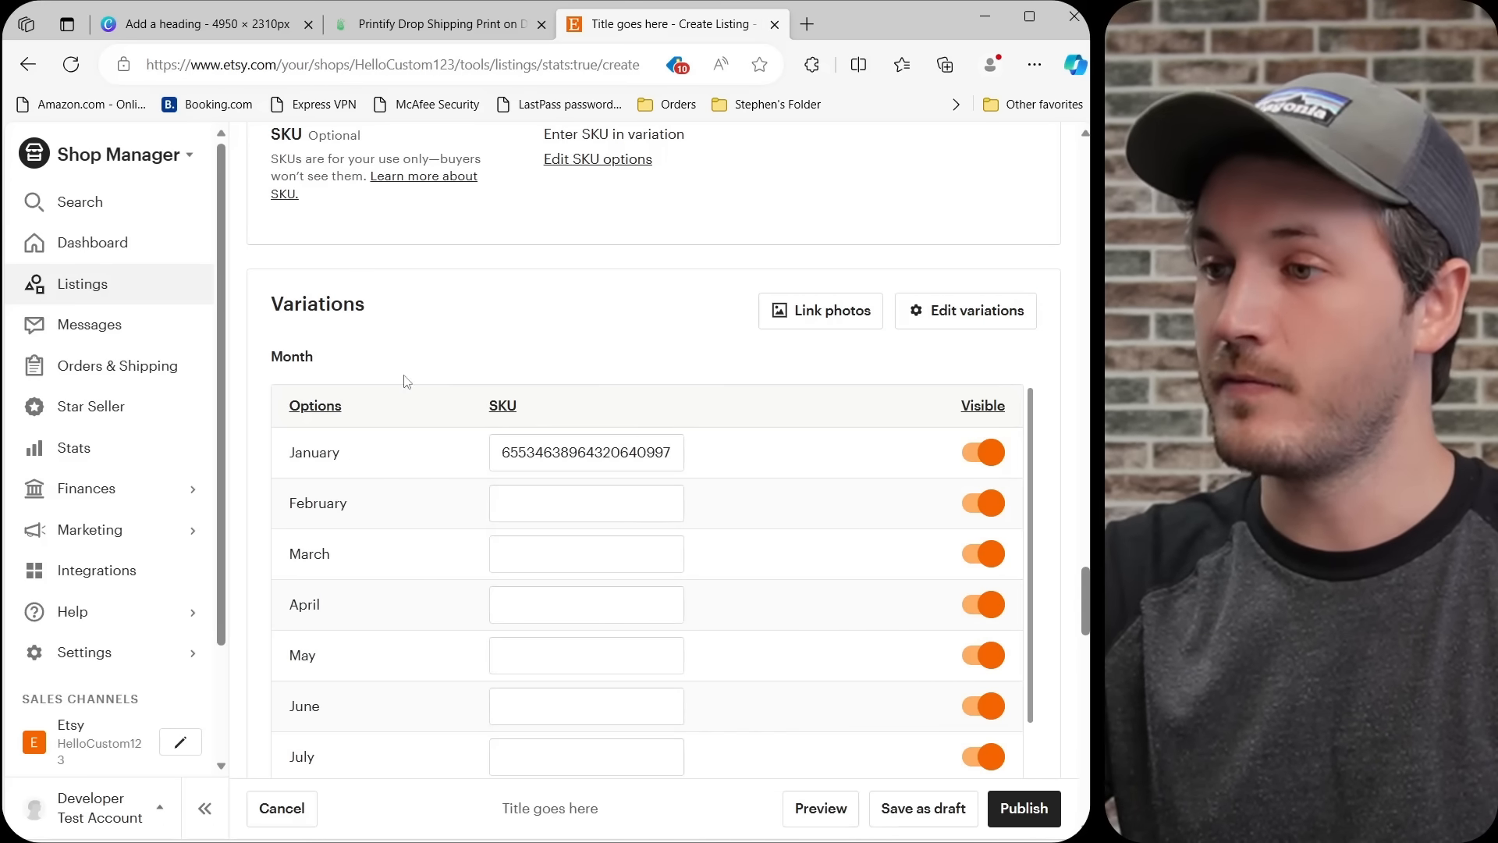
Return to Printify, open the "Birth Flower Mug - February" product and copy its 11oz variant SKU.
{"action": "left_click", "coordinate": [460, 24]}
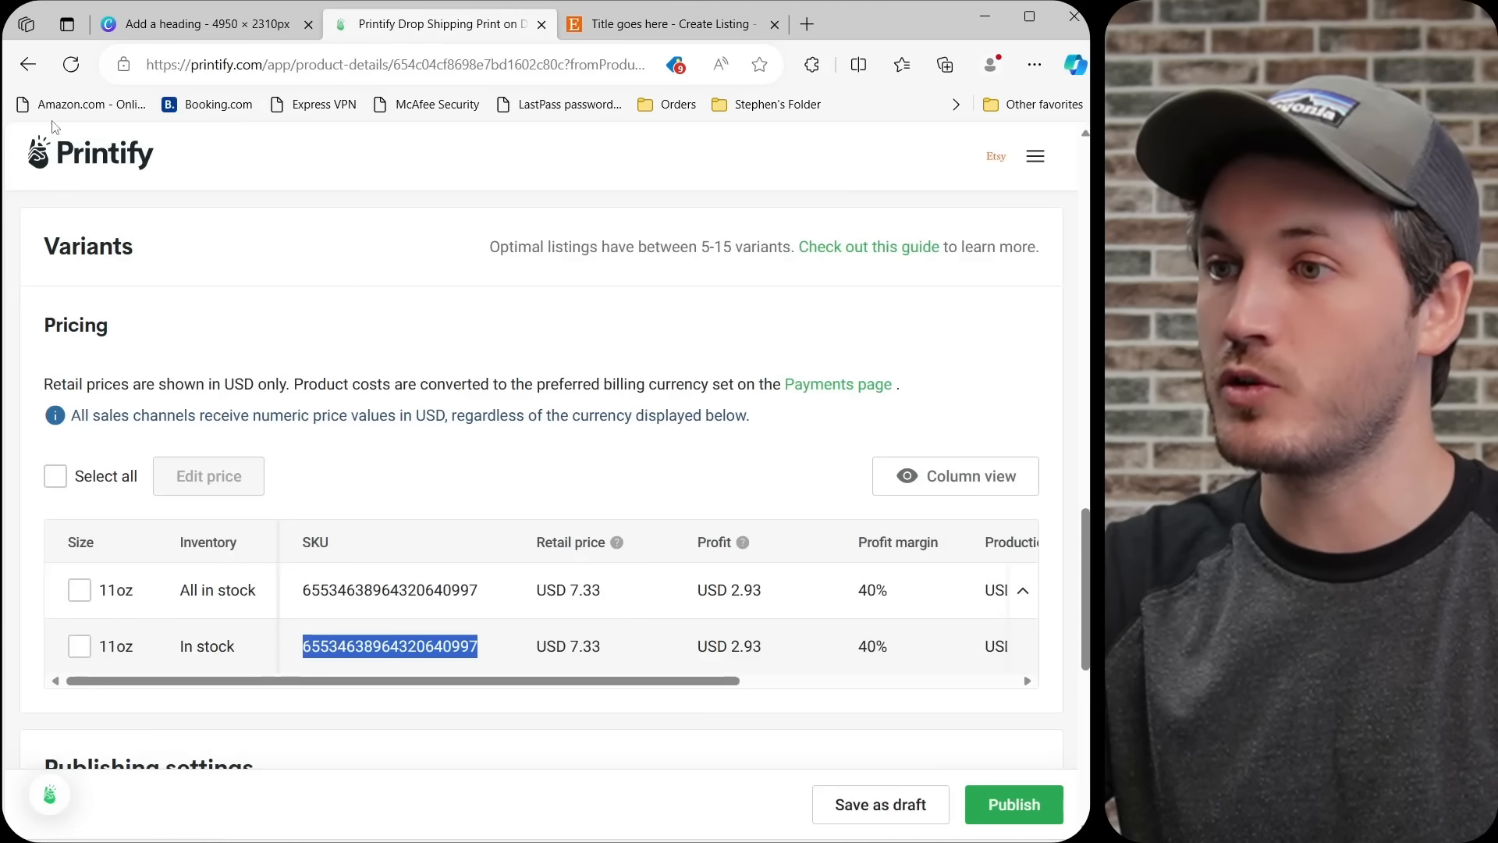
{"action": "left_click", "coordinate": [28, 64]}
{"action": "scroll", "coordinate": [400, 576], "scroll_direction": "down", "scroll_amount": 15}
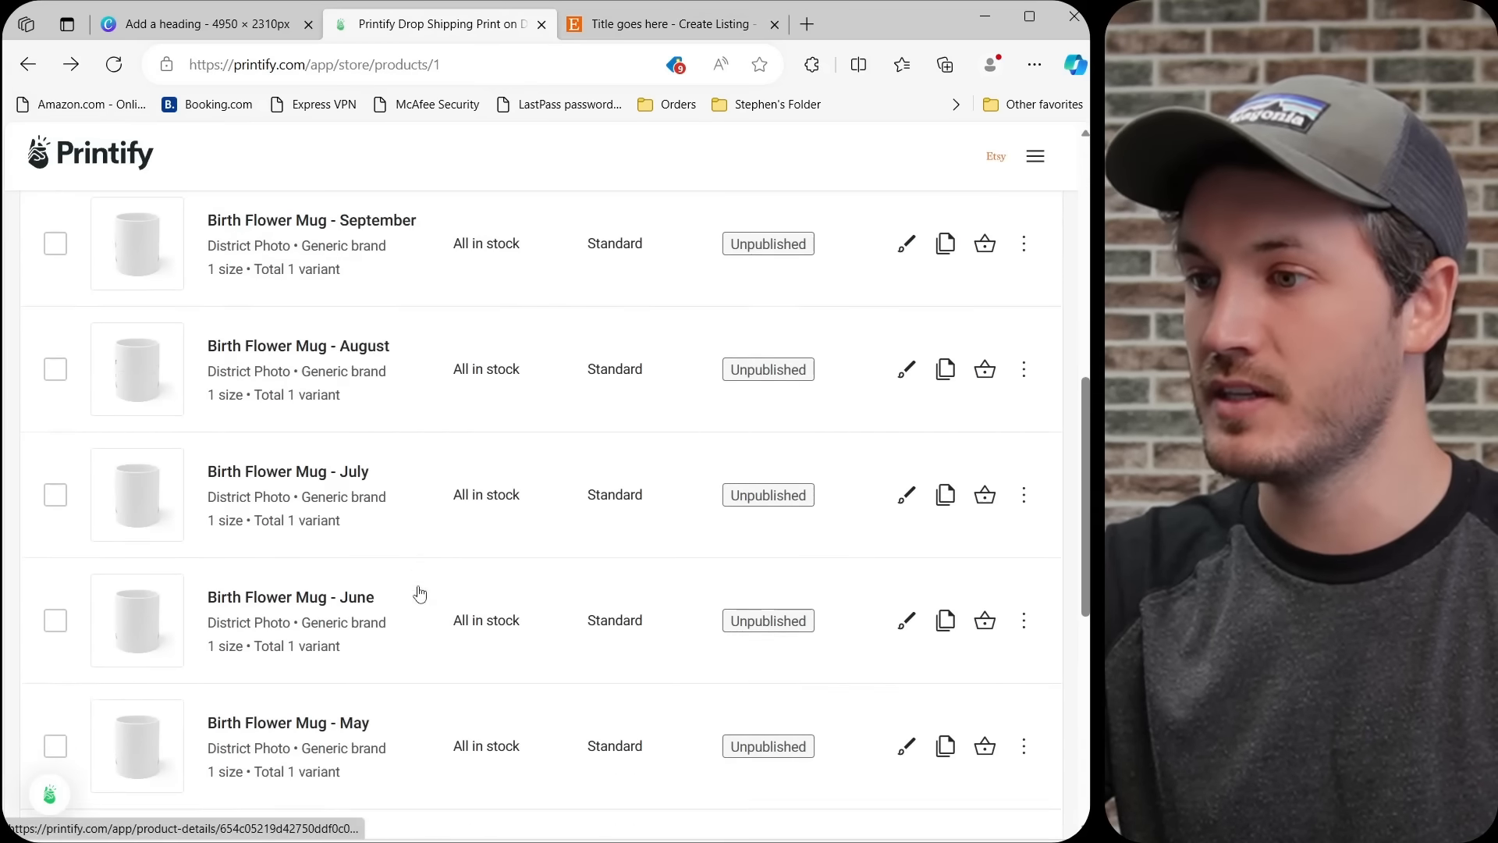
{"action": "left_click", "coordinate": [341, 500]}
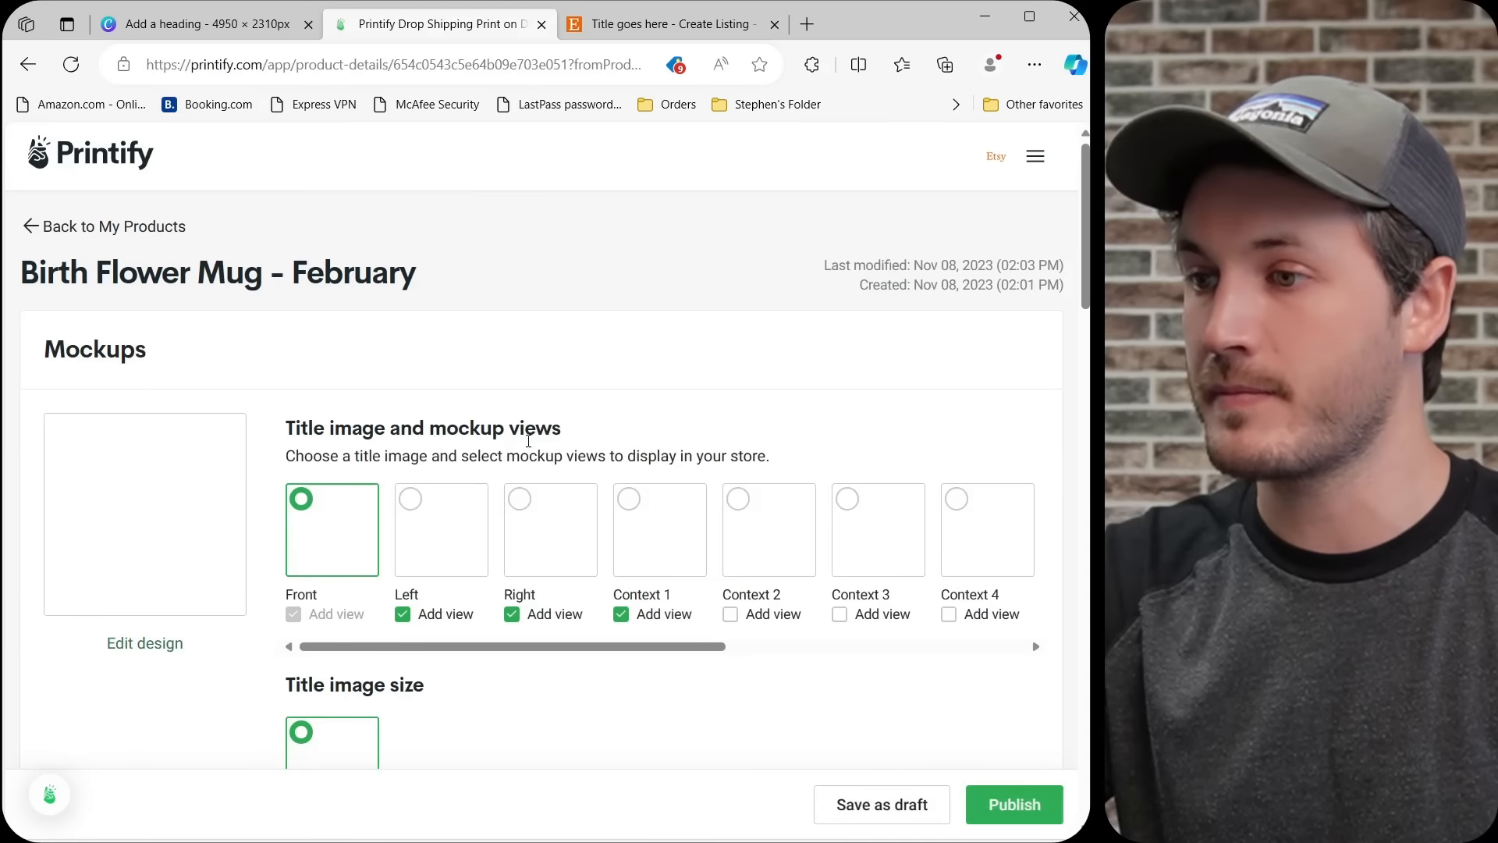
{"action": "scroll", "coordinate": [634, 368], "scroll_direction": "down", "scroll_amount": 10}
{"action": "scroll", "coordinate": [634, 368], "scroll_direction": "down", "scroll_amount": 3}
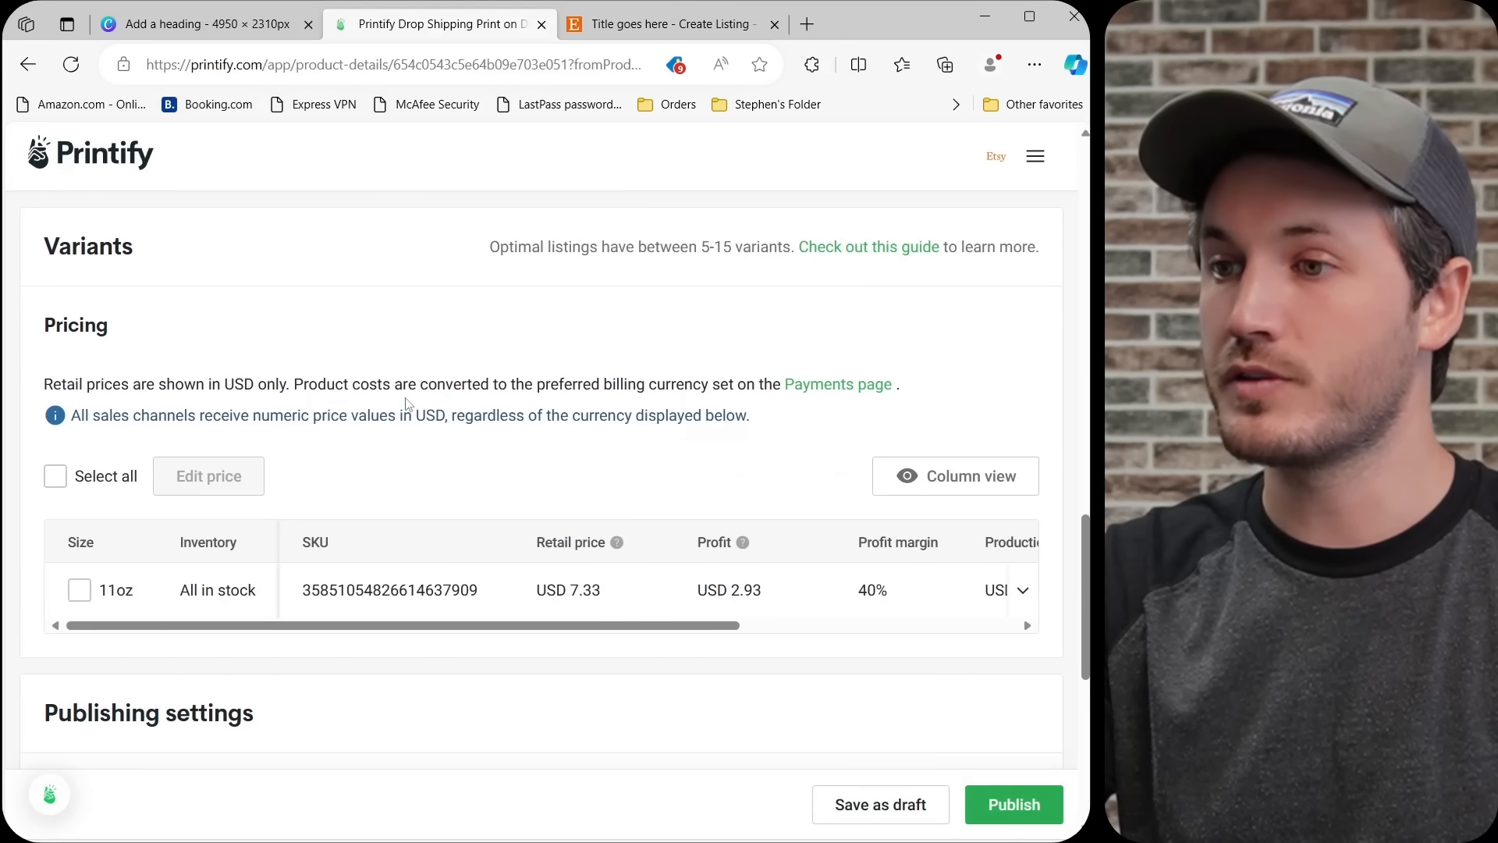
{"action": "left_click", "coordinate": [439, 611]}
{"action": "double_click", "coordinate": [357, 650]}
{"action": "key", "text": "ctrl+c"}
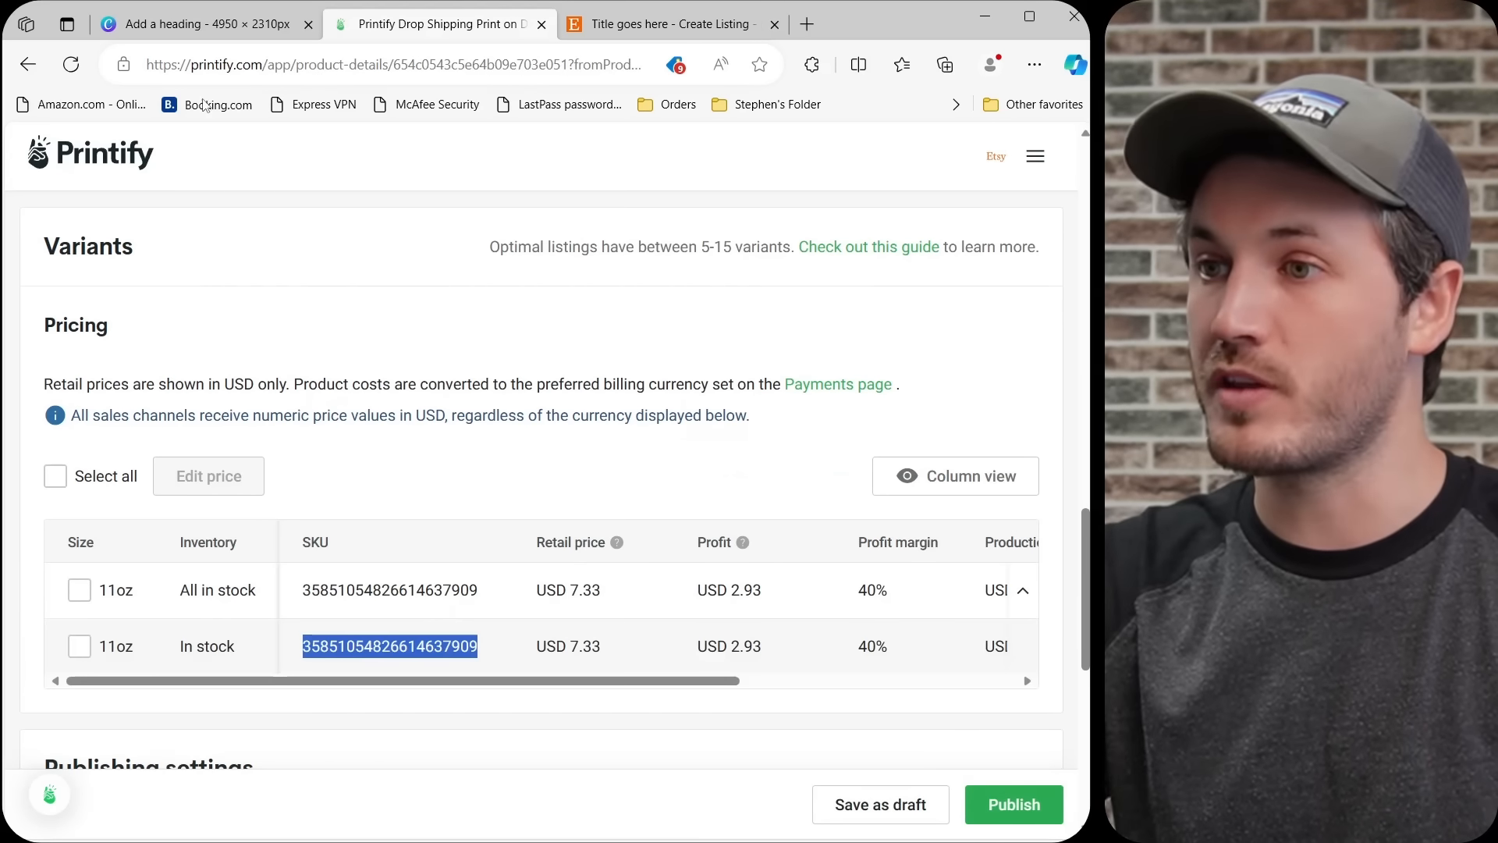
Switch to the Etsy listing and paste the copied SKU into the February variation.
{"action": "left_click", "coordinate": [628, 25]}
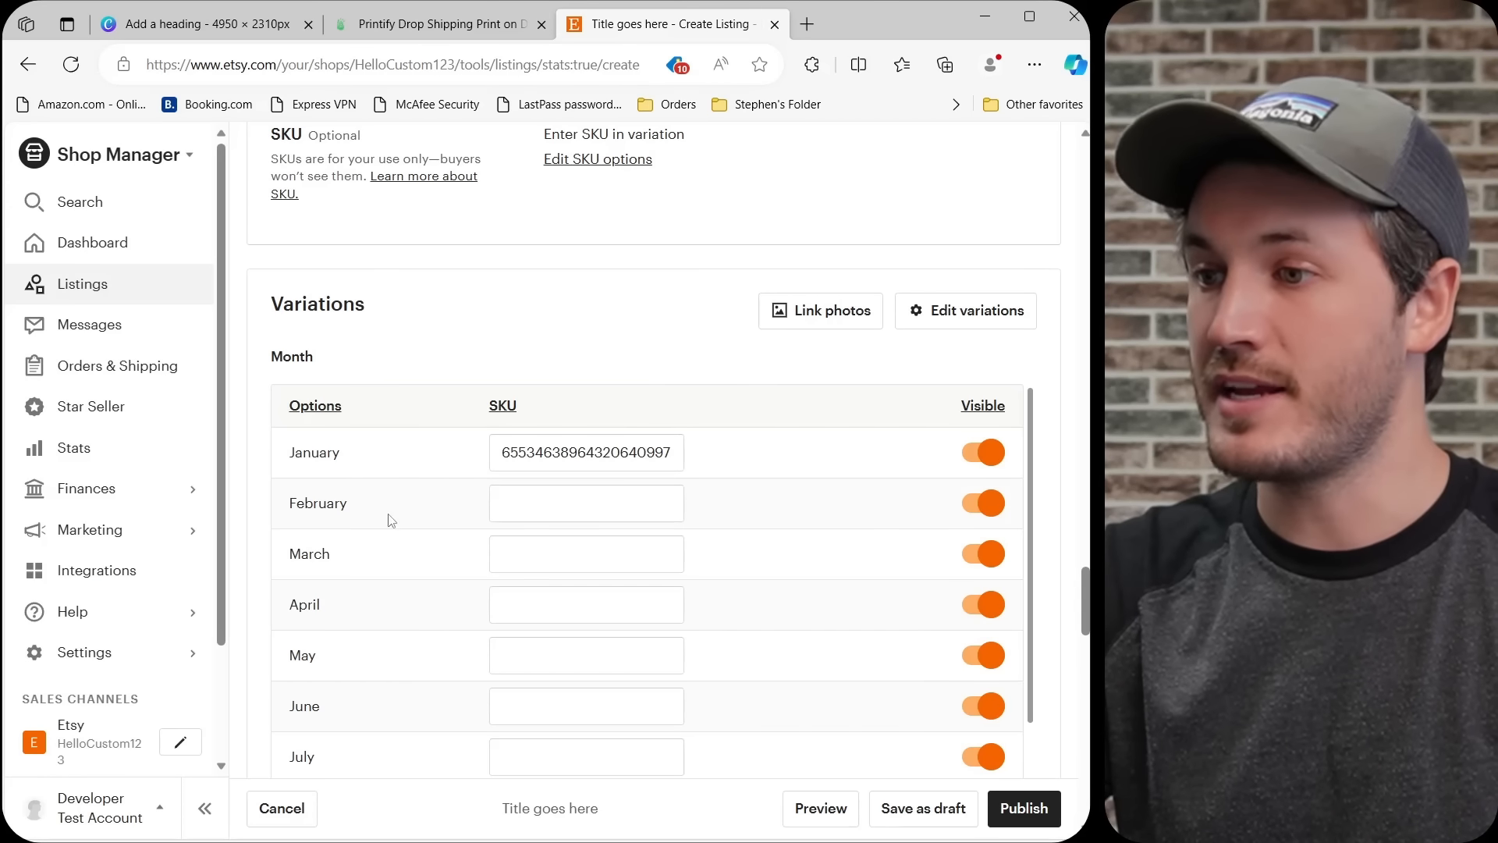
{"action": "left_click", "coordinate": [581, 499]}
{"action": "key", "text": "ctrl+v"}
{"action": "left_click", "coordinate": [607, 316]}
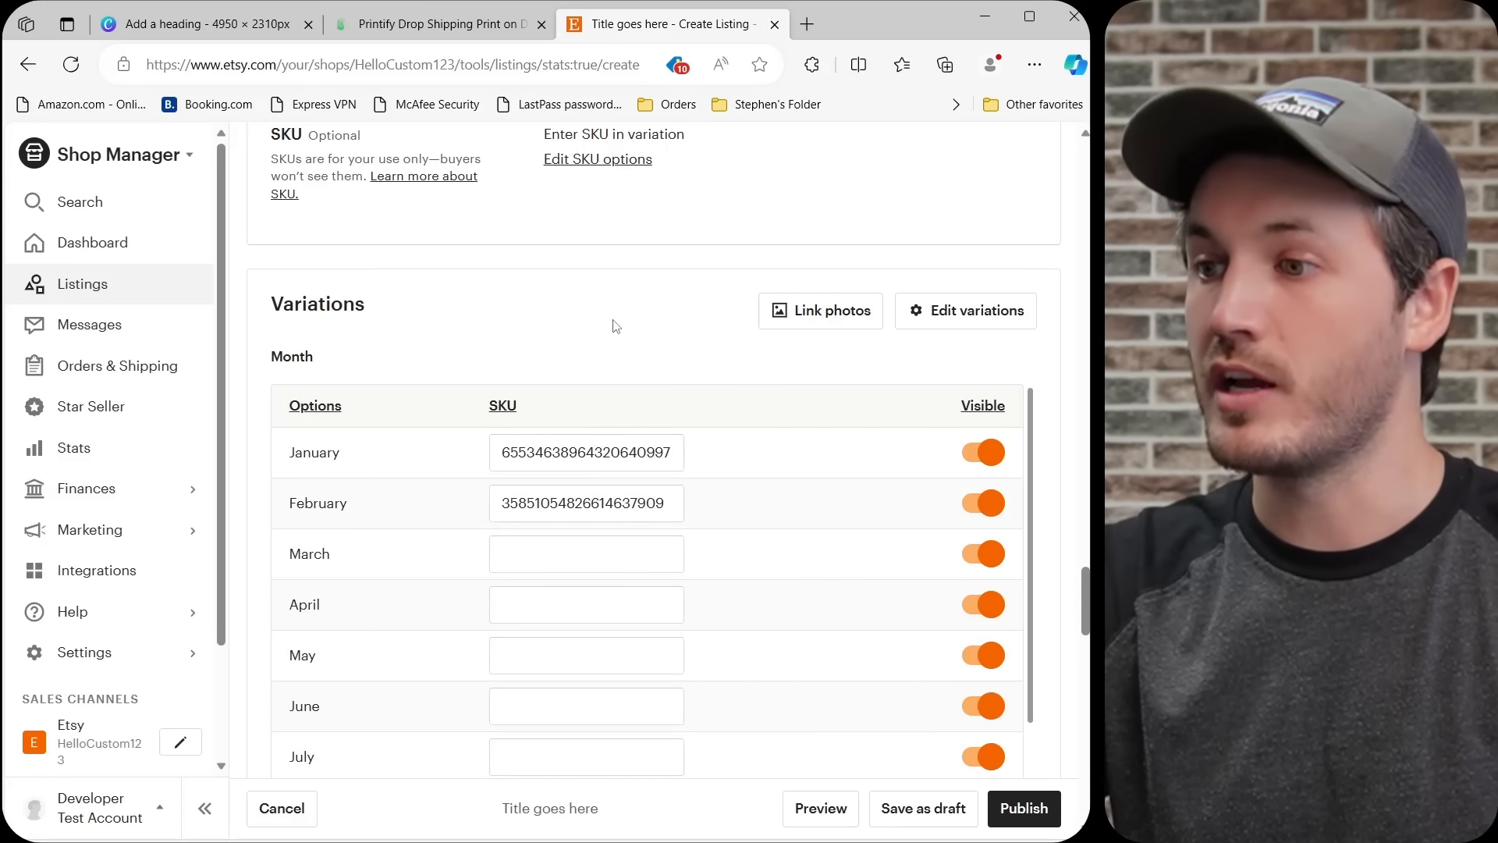
Fill in the remaining variations, March through December, with the matching Printify mug SKUs.
{"action": "scroll", "coordinate": [612, 323], "scroll_direction": "down", "scroll_amount": 1}
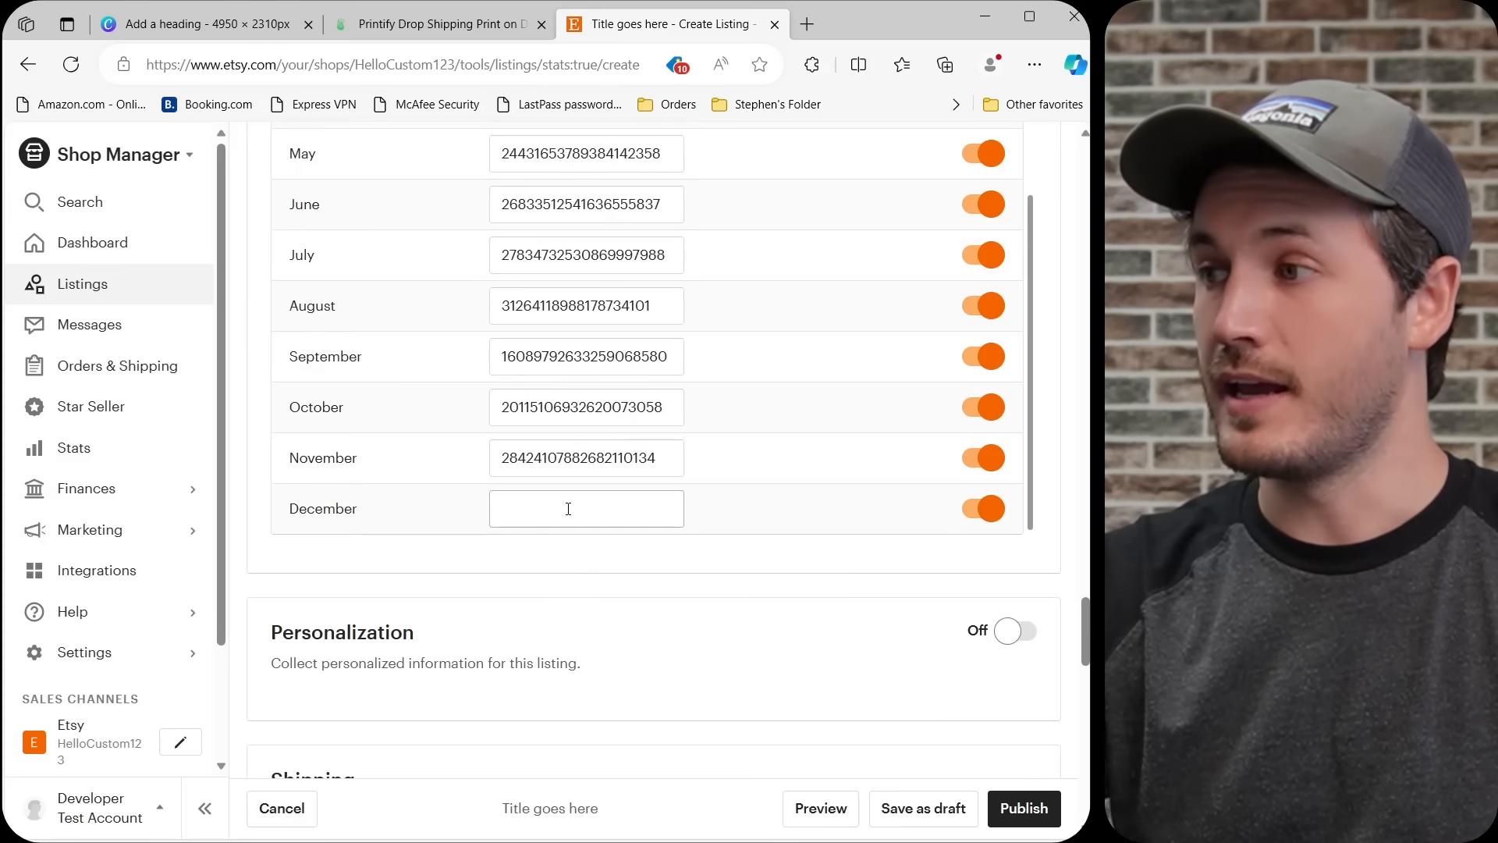
{"action": "left_click", "coordinate": [575, 508]}
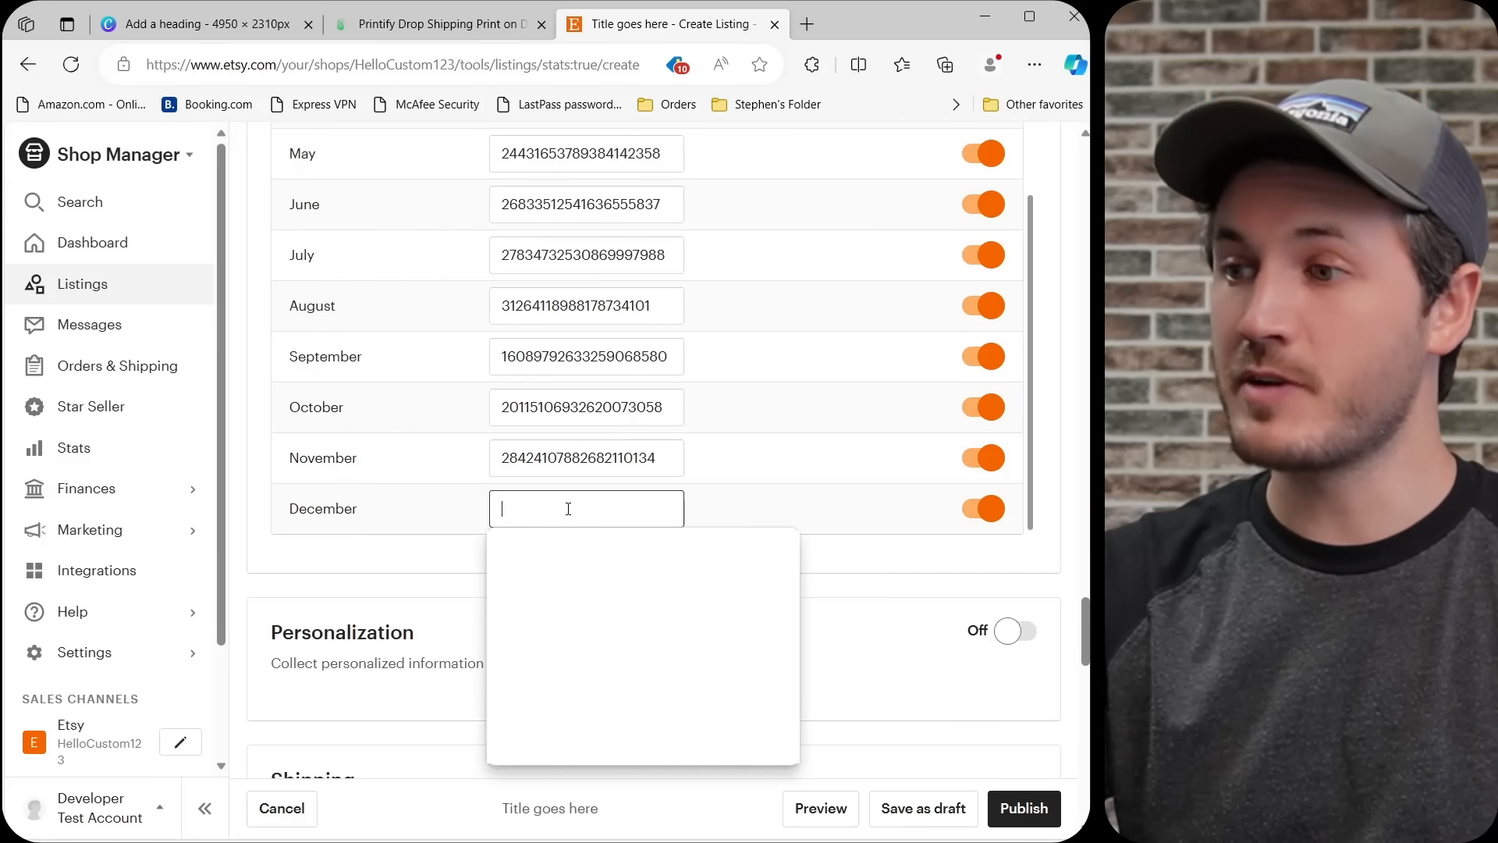
{"action": "key", "text": "ctrl+v"}
{"action": "left_click", "coordinate": [455, 586]}
{"action": "scroll", "coordinate": [519, 581], "scroll_direction": "up", "scroll_amount": 3}
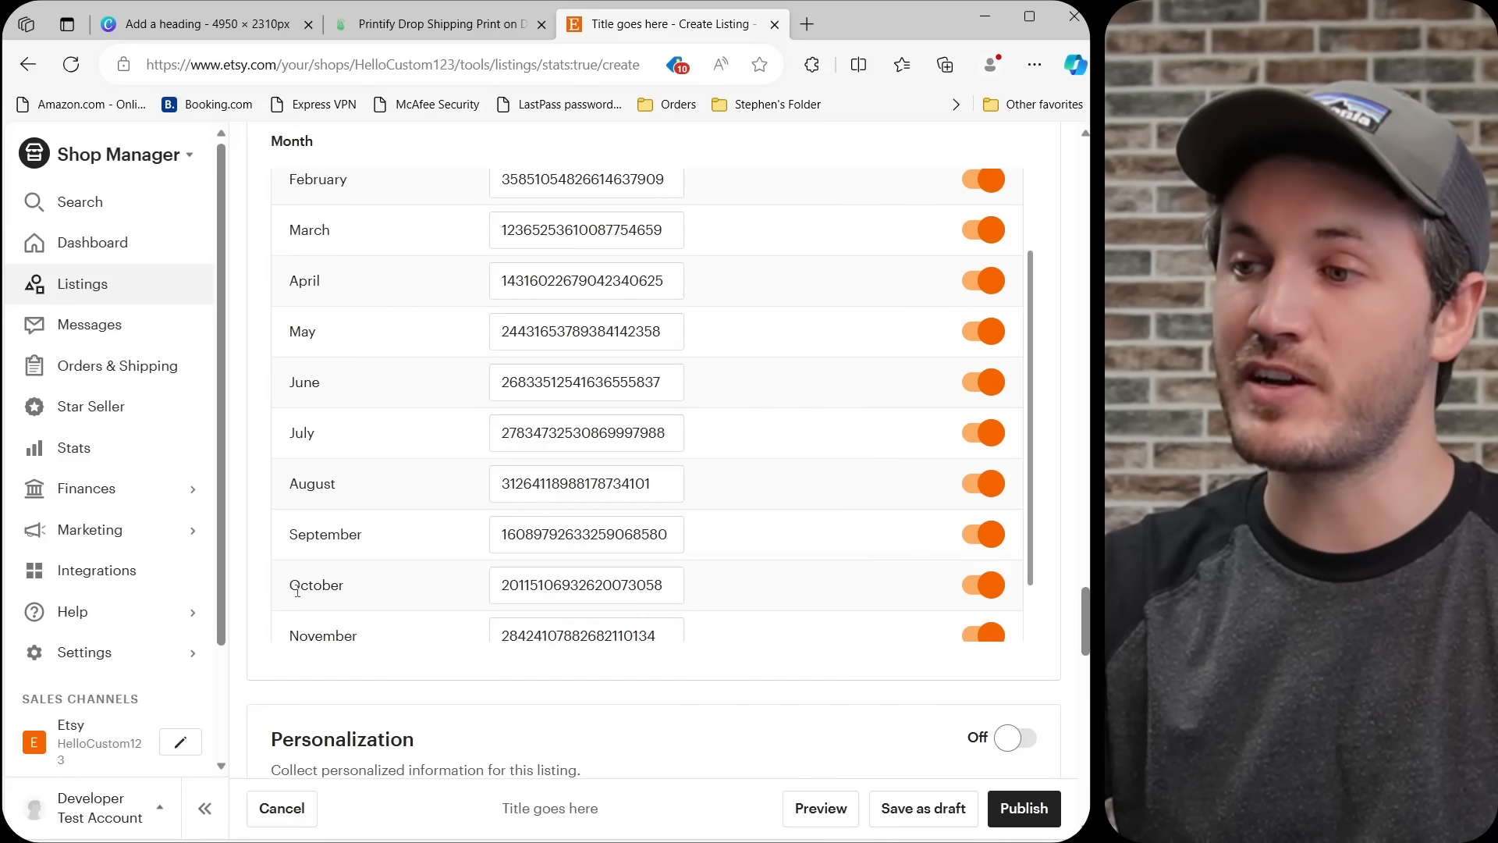
Turn on personalization for the listing.
{"action": "scroll", "coordinate": [343, 584], "scroll_direction": "down", "scroll_amount": 5}
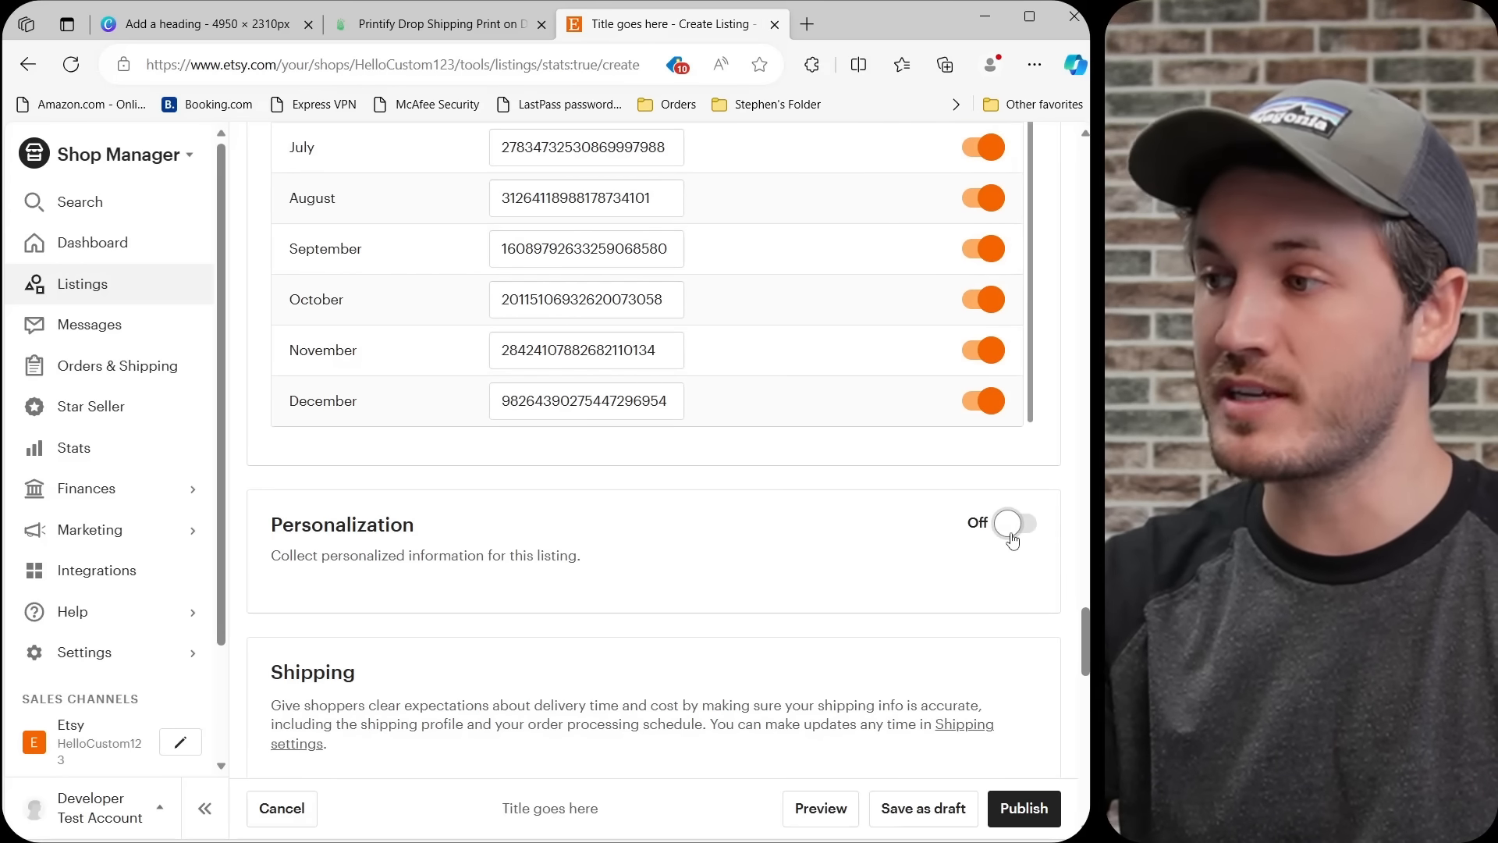
{"action": "left_click", "coordinate": [1011, 532]}
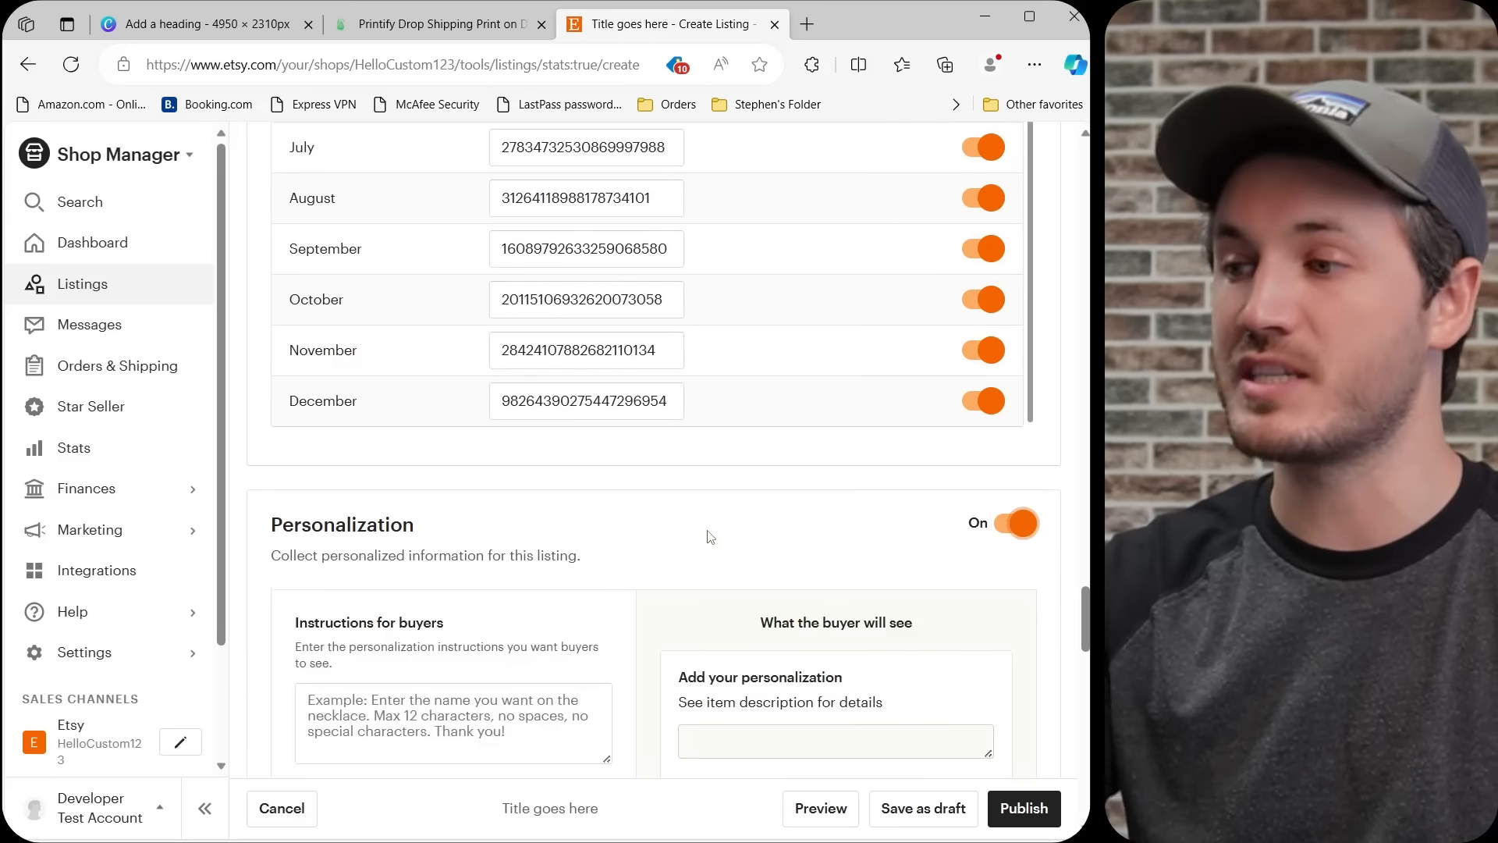
{"action": "scroll", "coordinate": [699, 542], "scroll_direction": "down", "scroll_amount": 3}
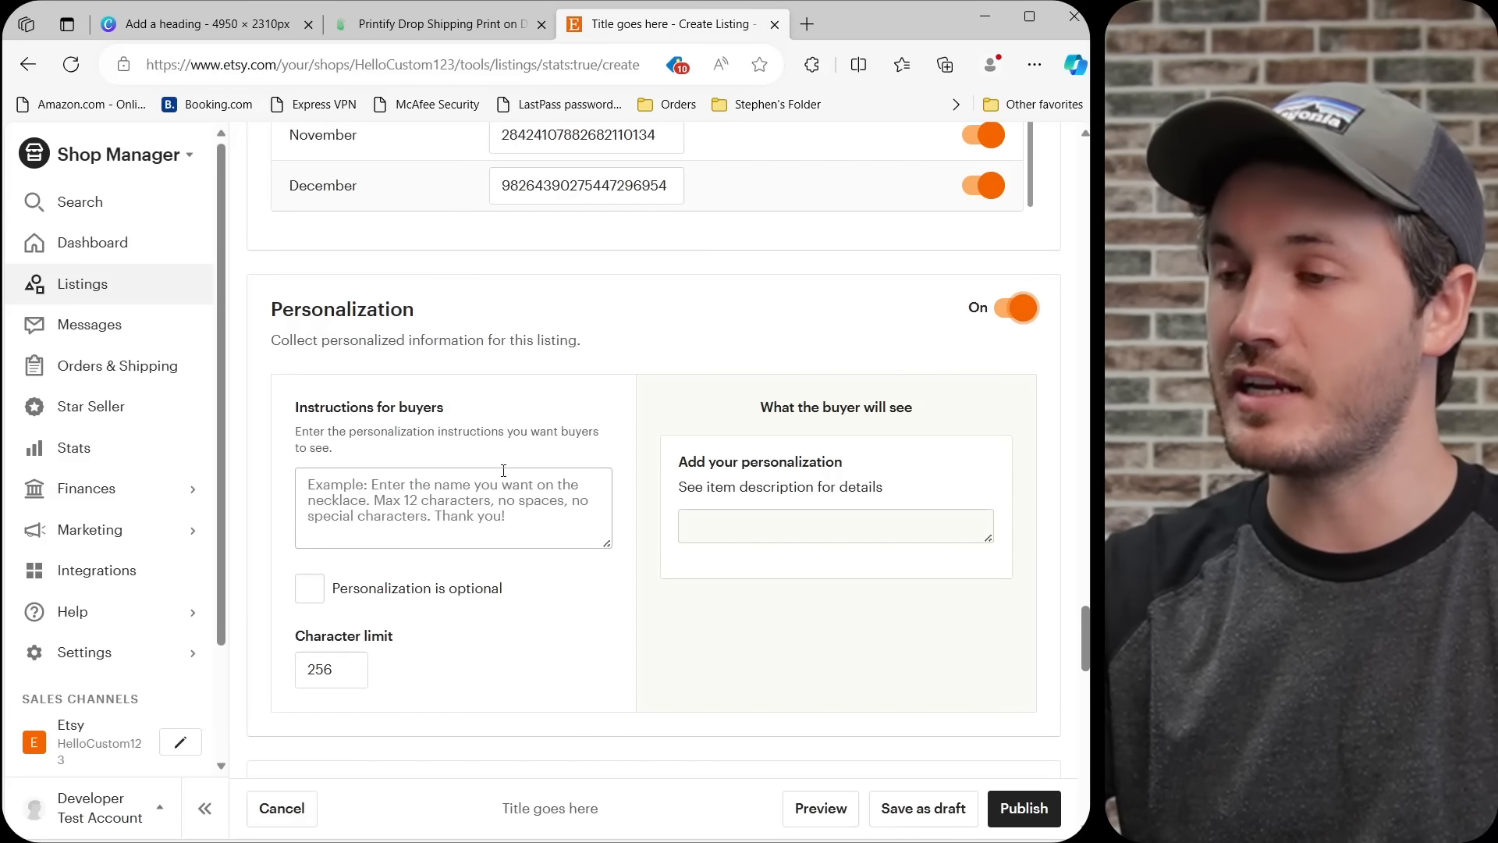
{"action": "scroll", "coordinate": [434, 472], "scroll_direction": "down", "scroll_amount": 4}
{"action": "scroll", "coordinate": [601, 425], "scroll_direction": "up", "scroll_amount": 1}
Leave the shipping and returns sections as they are and publish the Etsy listing.
{"action": "scroll", "coordinate": [602, 425], "scroll_direction": "down", "scroll_amount": 5}
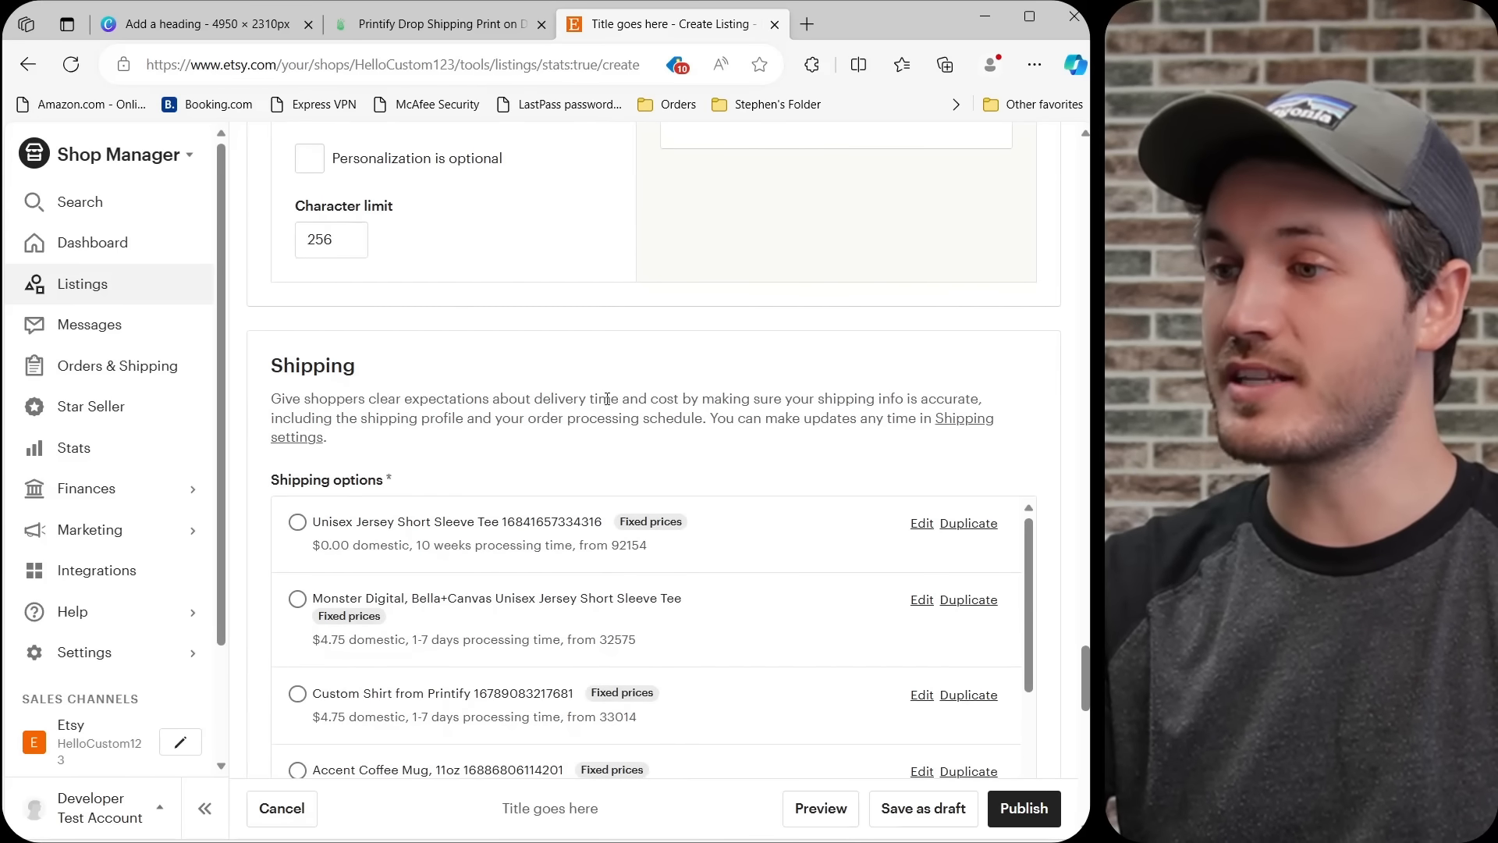
{"action": "scroll", "coordinate": [610, 397], "scroll_direction": "down", "scroll_amount": 12}
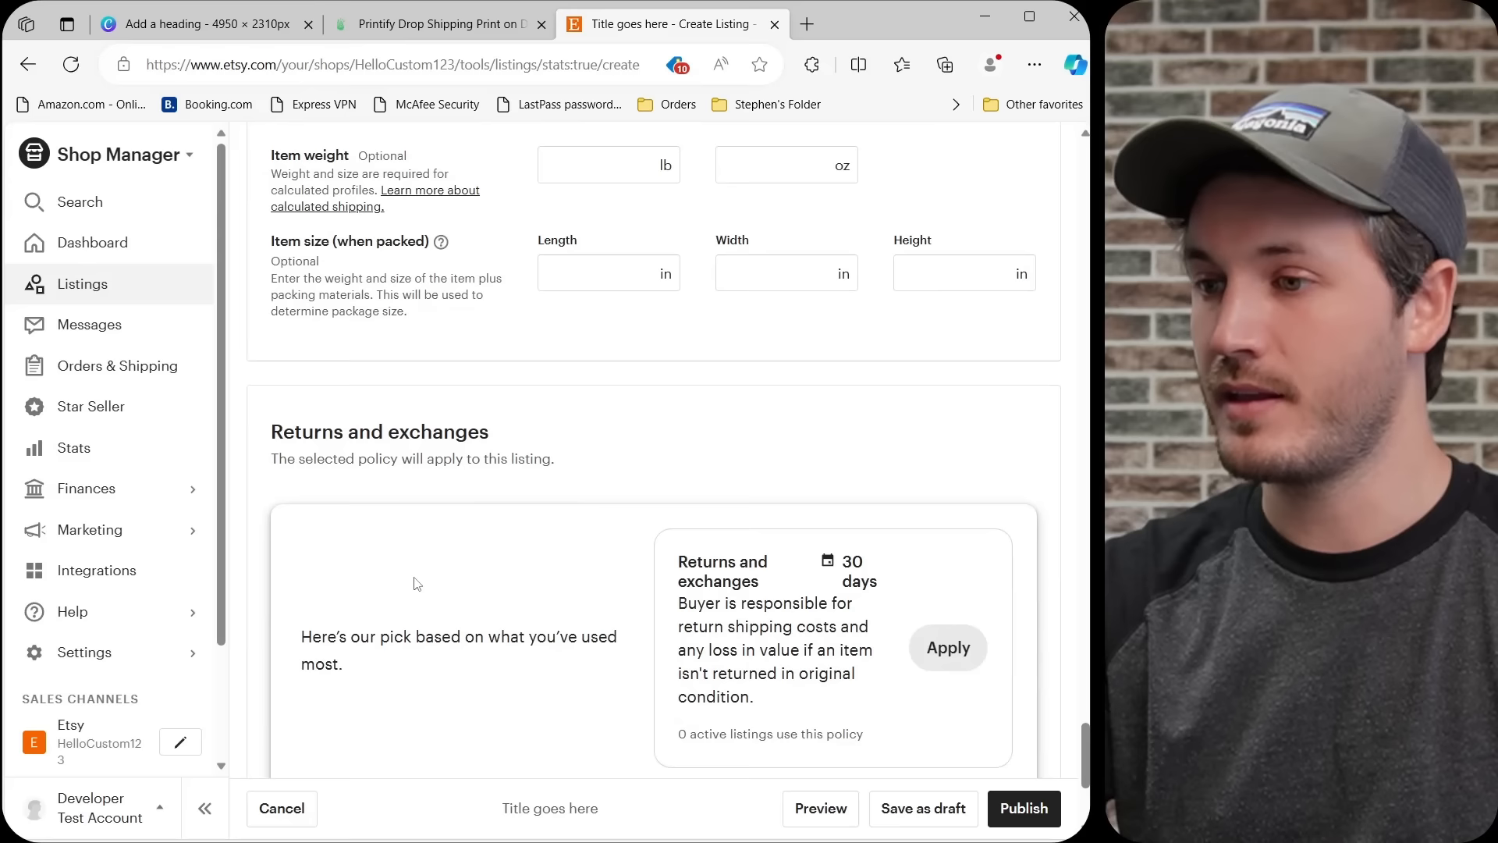
{"action": "scroll", "coordinate": [577, 536], "scroll_direction": "down", "scroll_amount": 3}
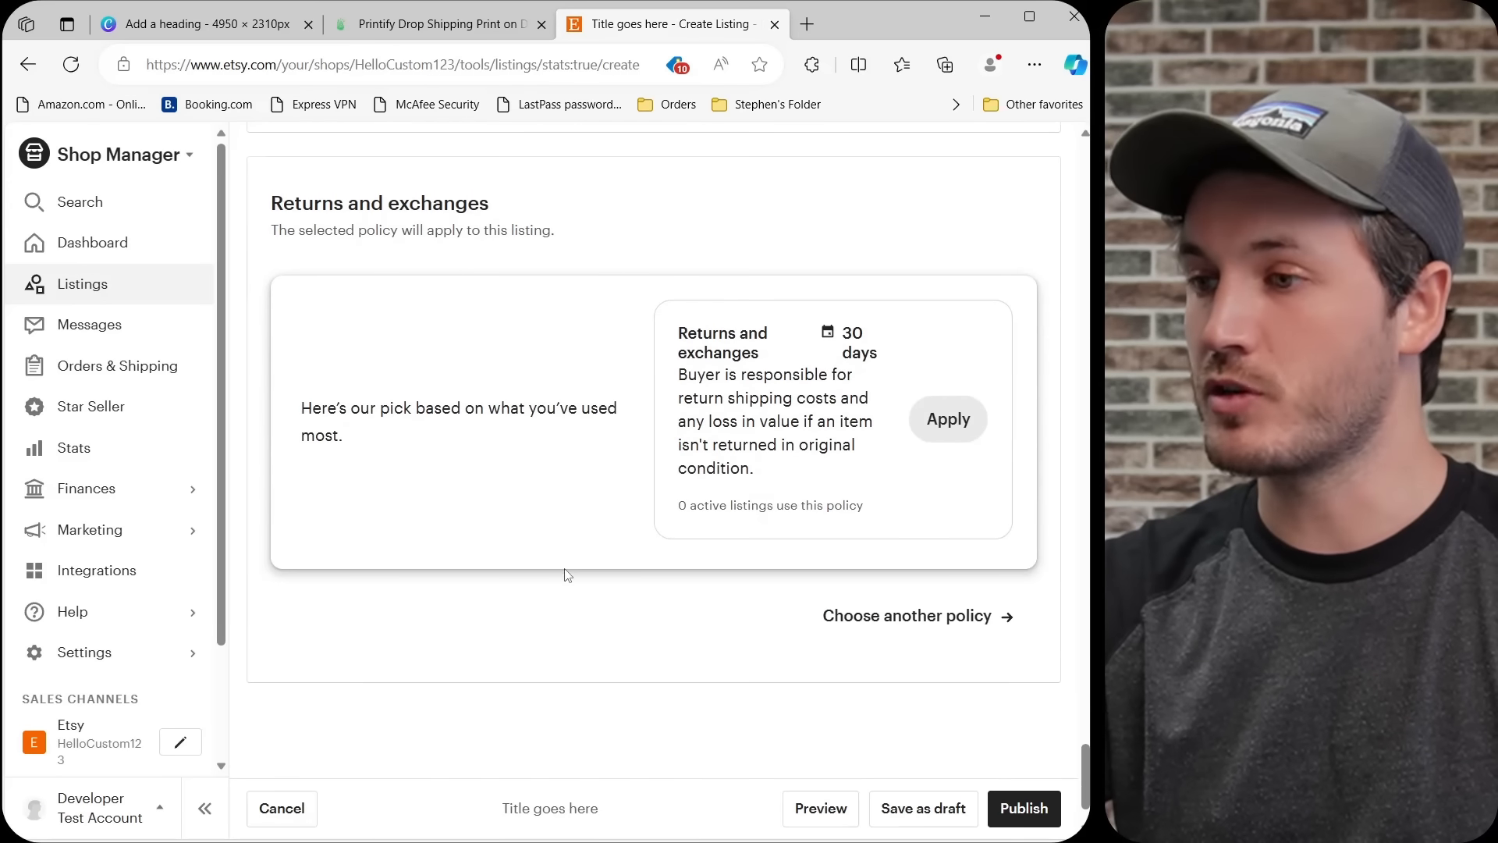
{"action": "left_click", "coordinate": [1022, 809]}
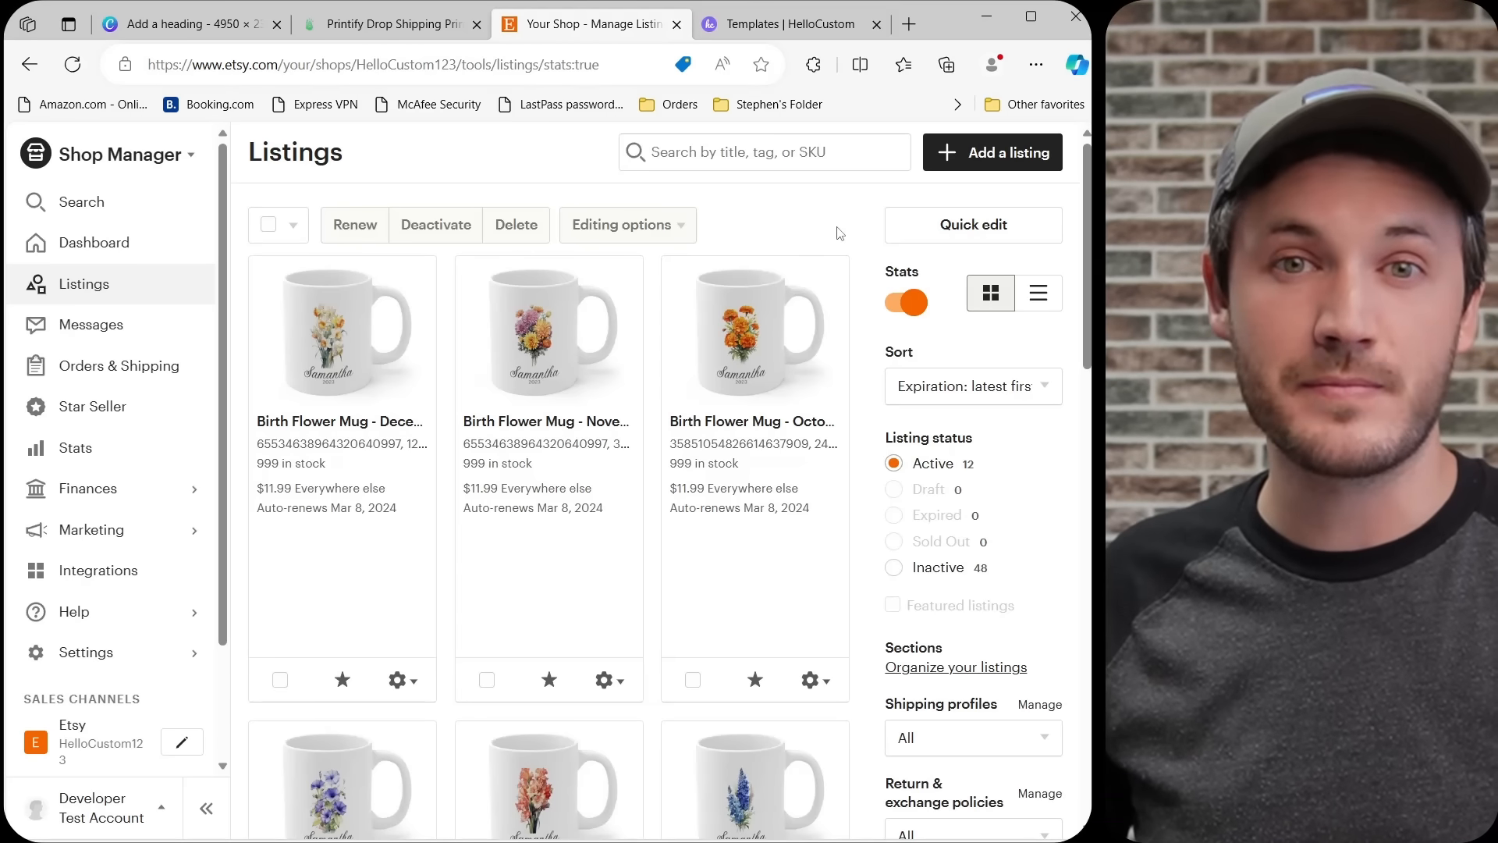
Switch to HelloCustom and start adding a new template.
{"action": "left_click", "coordinate": [813, 28]}
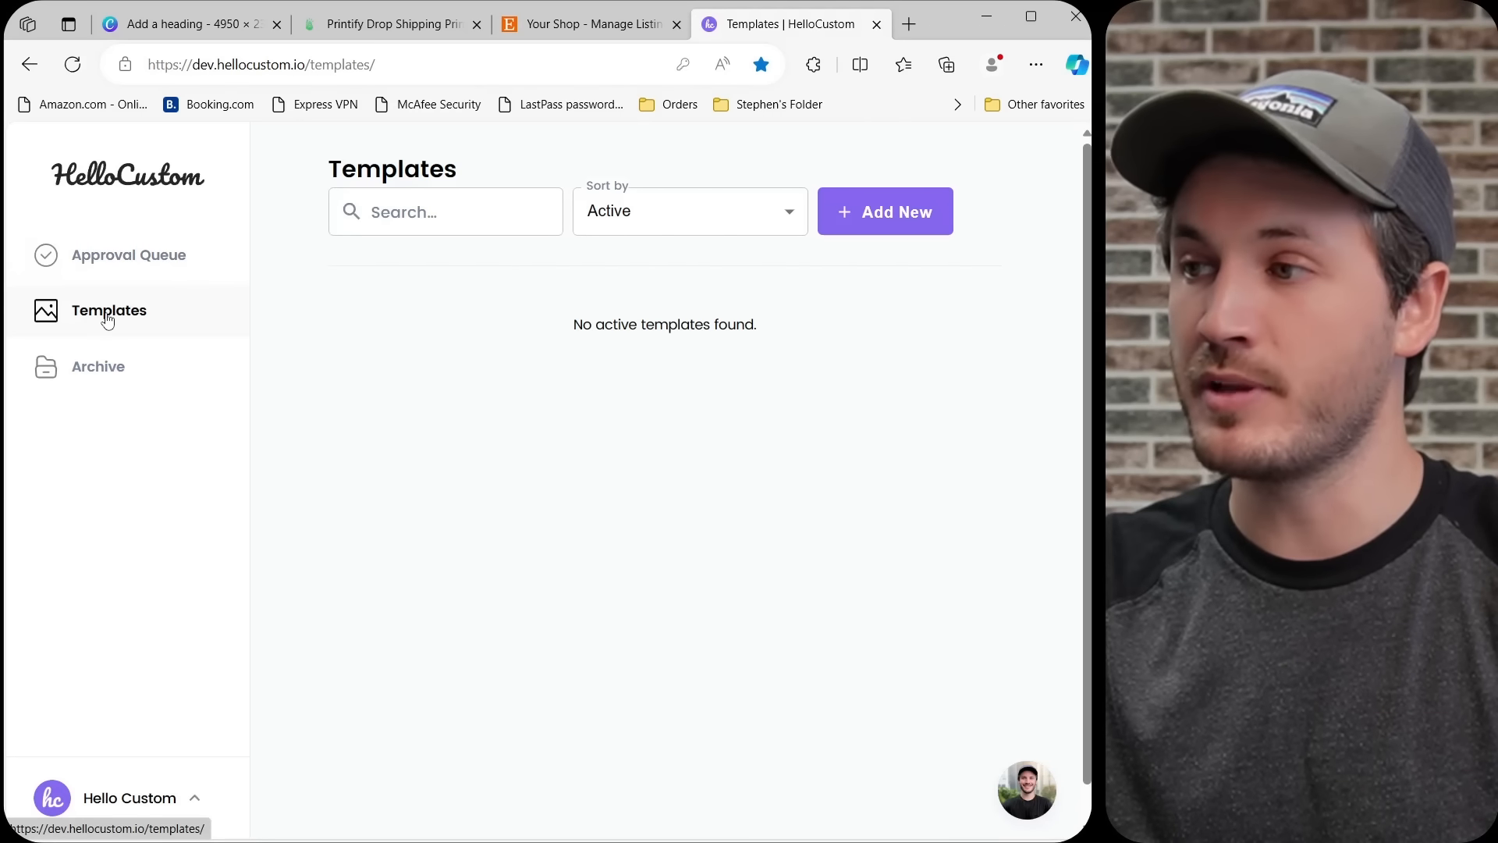
{"action": "left_click", "coordinate": [874, 210]}
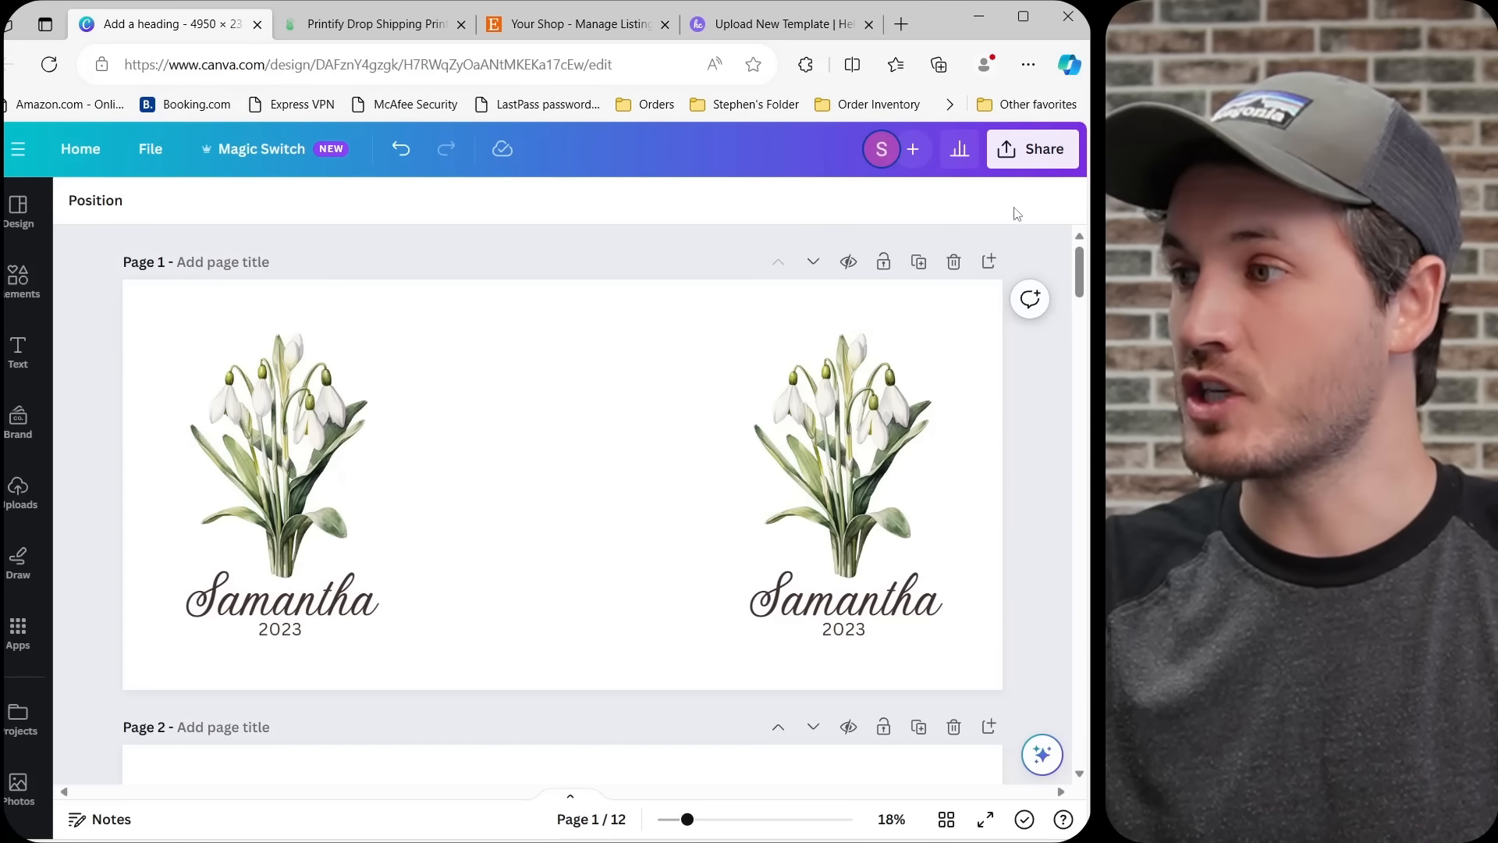
Start exporting the Canva mug design and set the download file type to PDF Print.
{"action": "left_click", "coordinate": [1028, 150]}
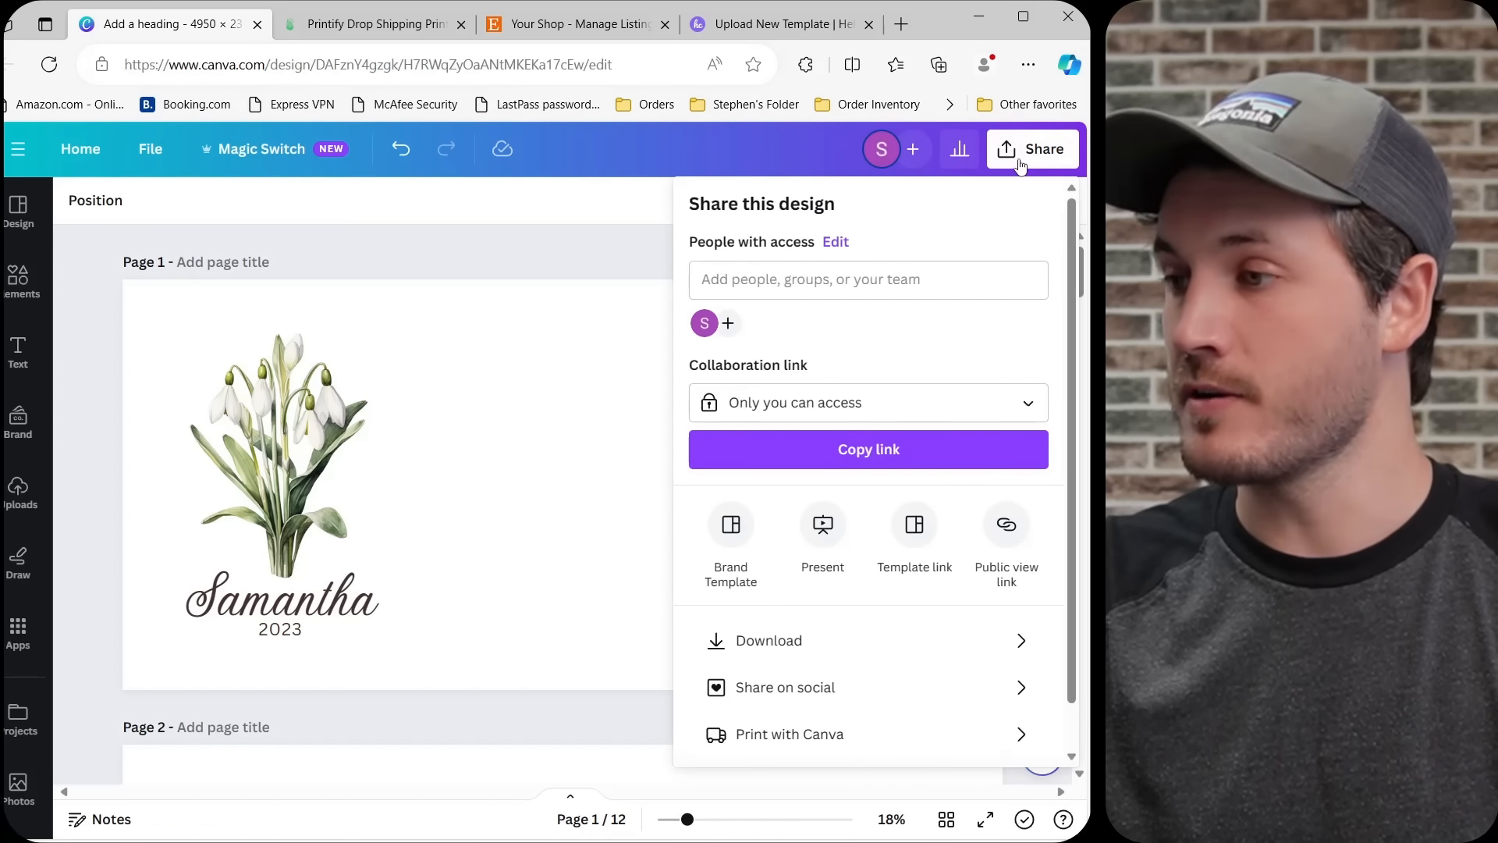
{"action": "left_click", "coordinate": [781, 640]}
{"action": "left_click", "coordinate": [781, 311]}
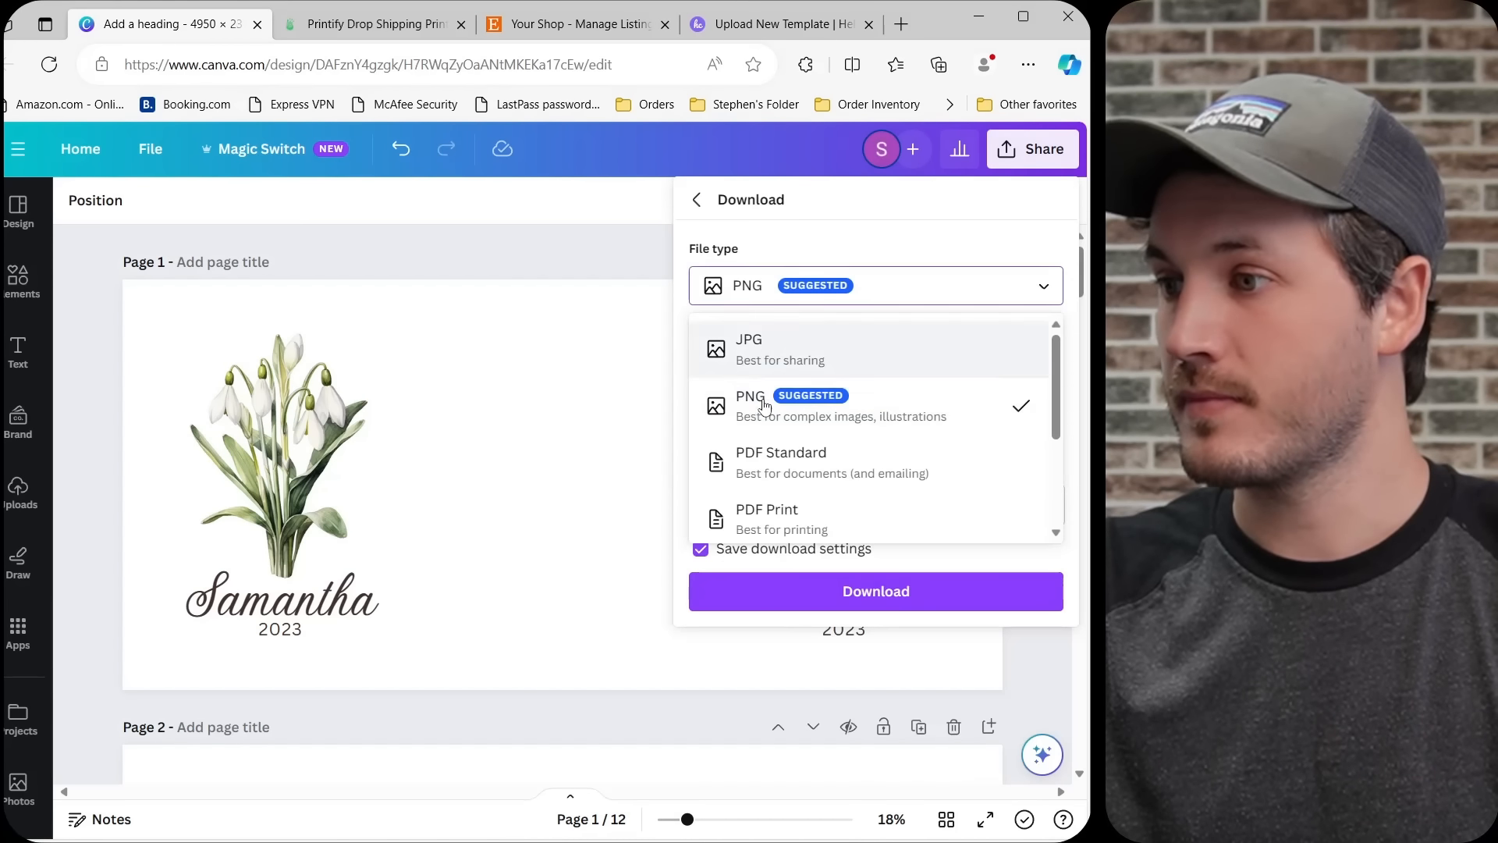
{"action": "left_click", "coordinate": [763, 520]}
Limit the export to page 1, keep the RGB color profile, and download the PDF.
{"action": "left_click", "coordinate": [773, 455]}
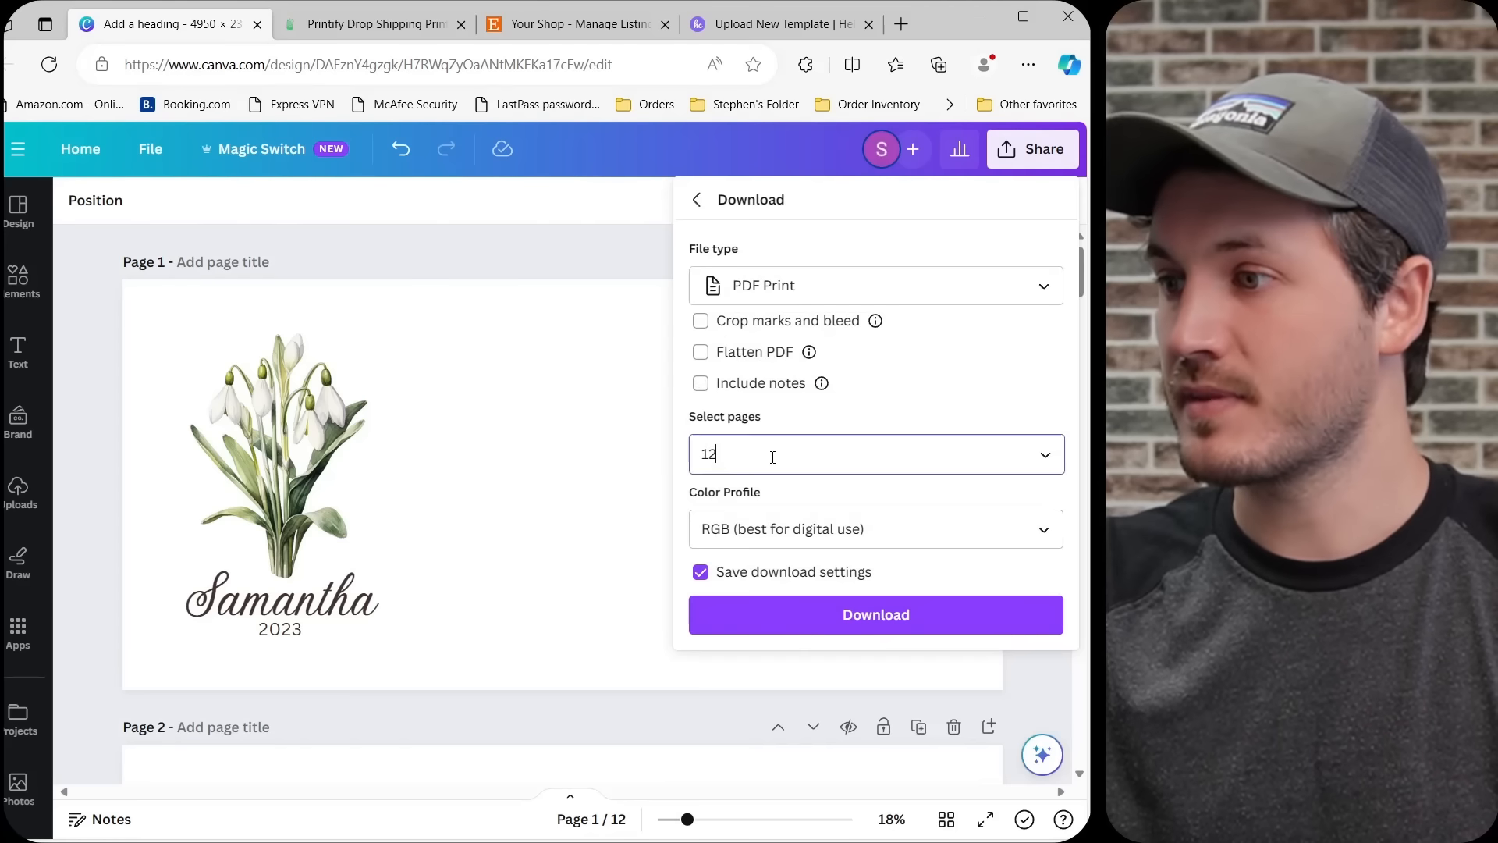
{"action": "left_click", "coordinate": [785, 514]}
{"action": "left_click", "coordinate": [800, 608]}
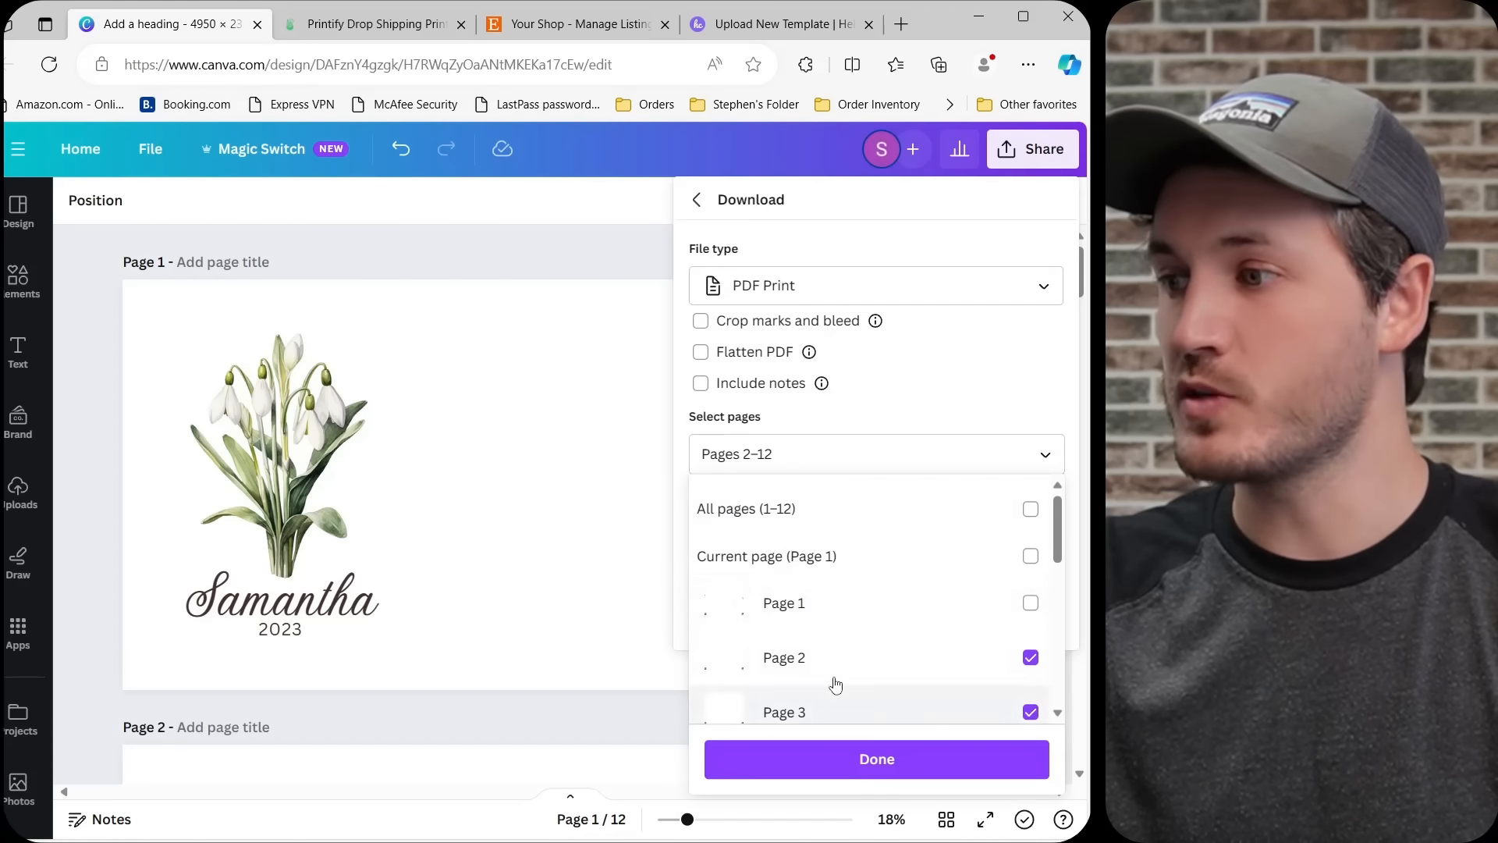
{"action": "left_click", "coordinate": [853, 515]}
{"action": "left_click", "coordinate": [853, 515]}
{"action": "left_click", "coordinate": [835, 603]}
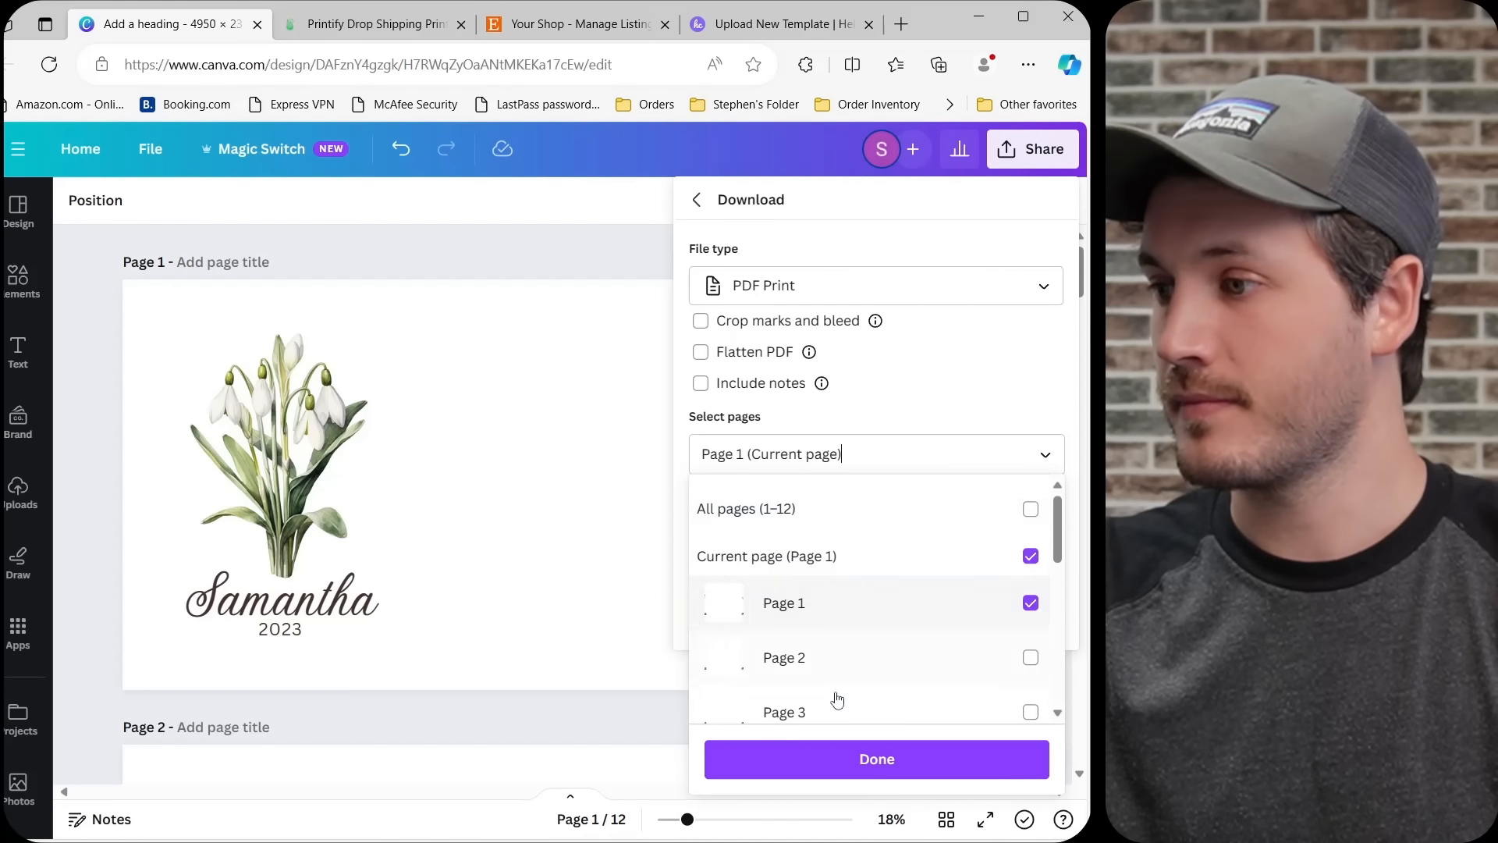
{"action": "left_click", "coordinate": [843, 758]}
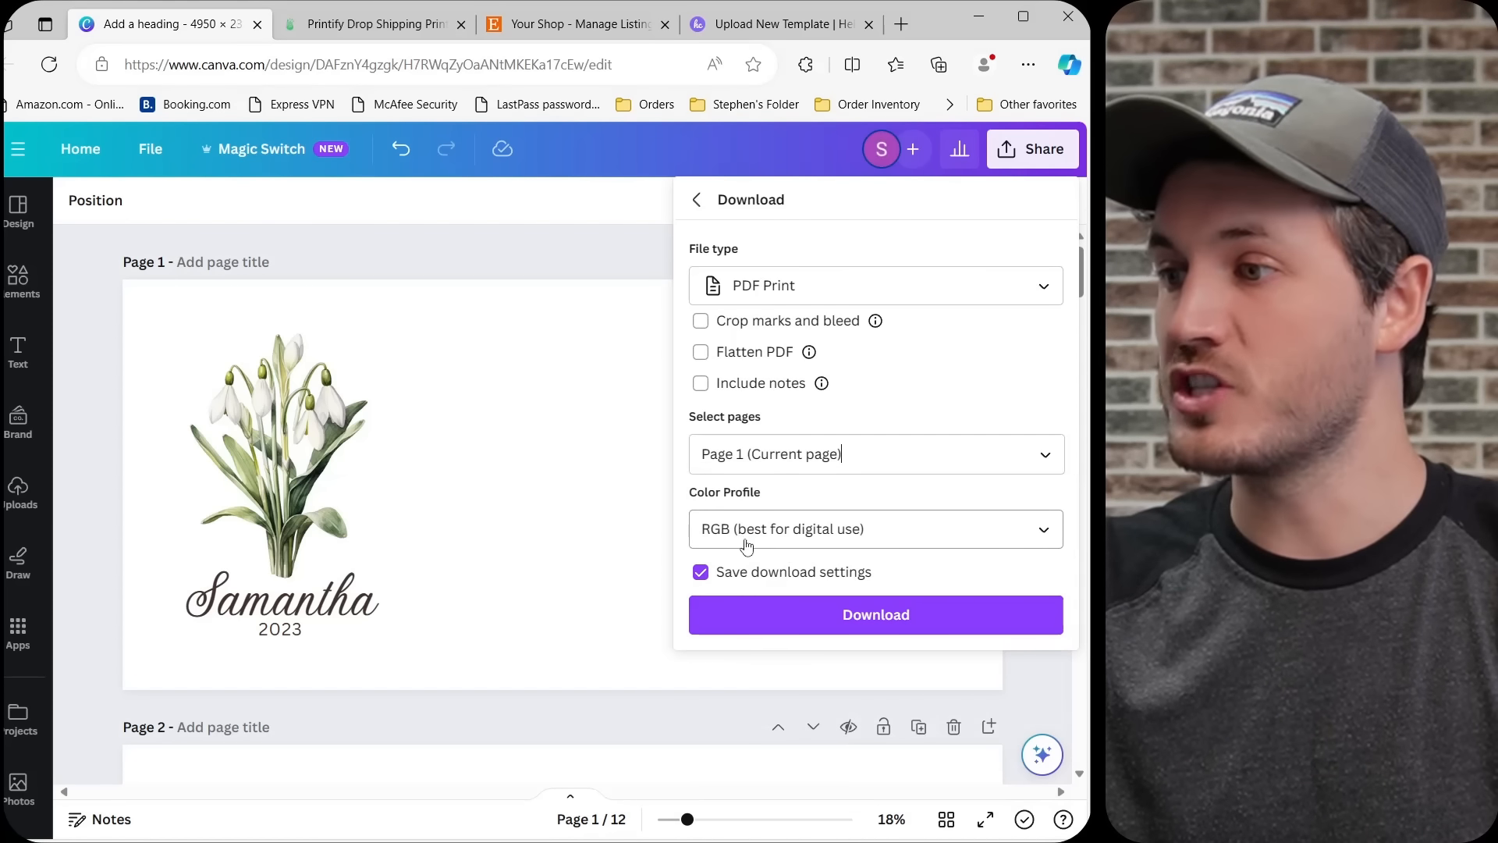
{"action": "left_click", "coordinate": [777, 628]}
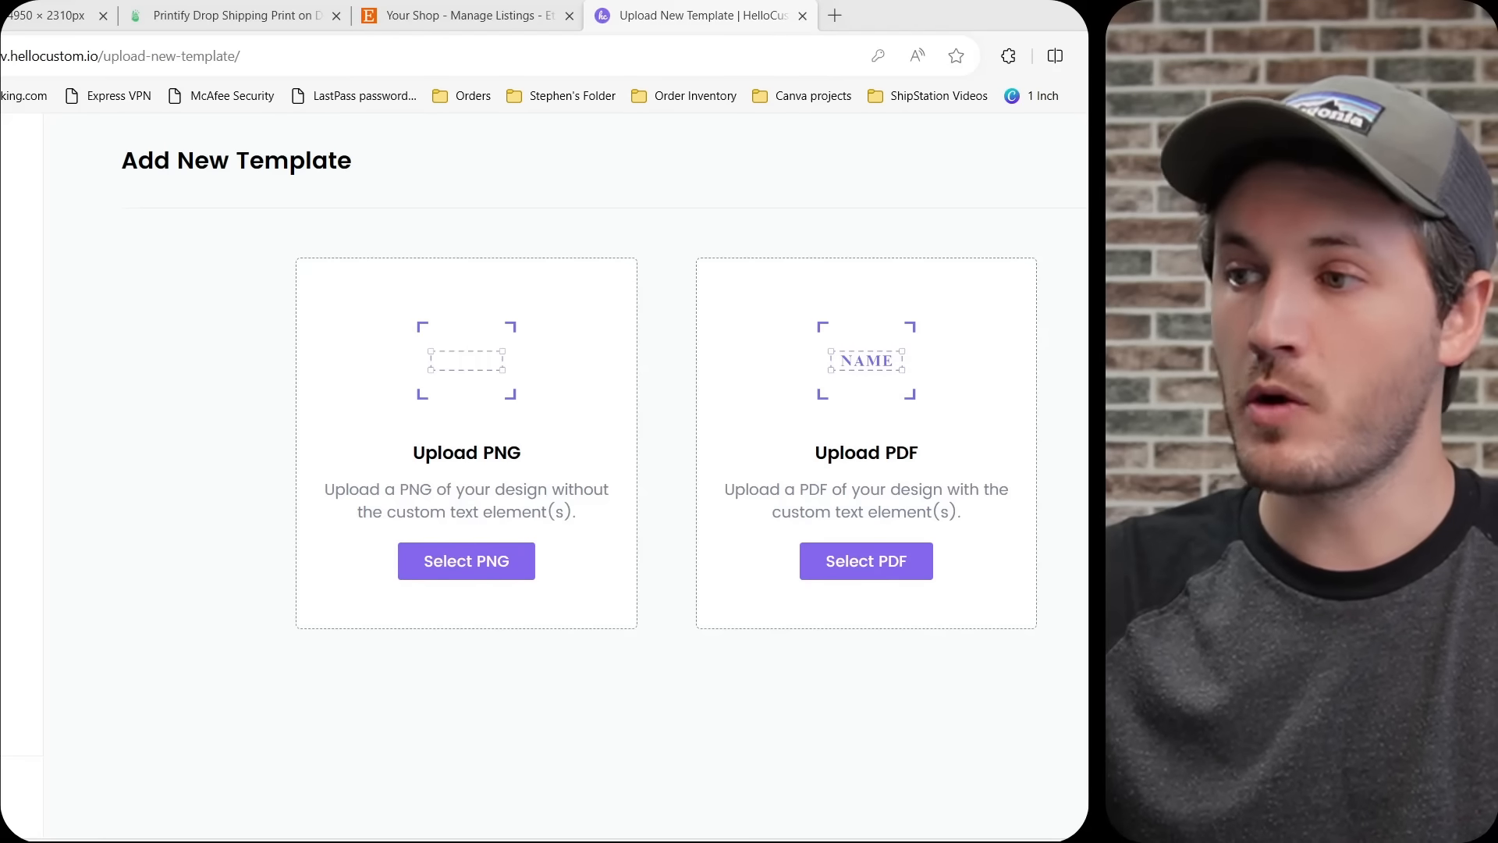
Upload the exported January PDF to HelloCustom as the new template and check that its elements can be selected as separate objects.
{"action": "left_click_drag", "start_coordinate": [1087, 384], "coordinate": [896, 422]}
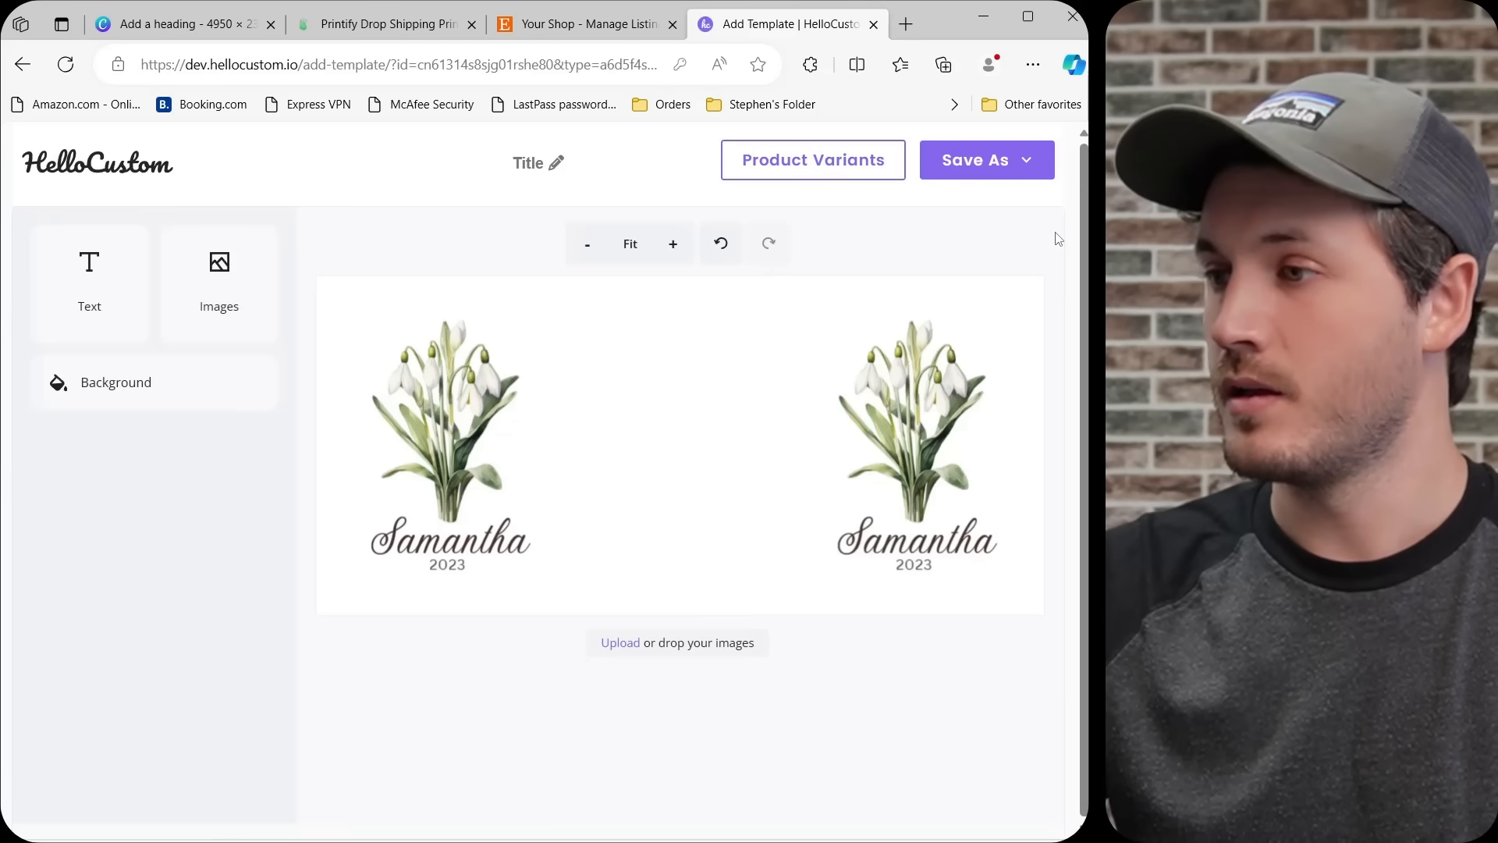
{"action": "left_click_drag", "start_coordinate": [1059, 232], "coordinate": [324, 660]}
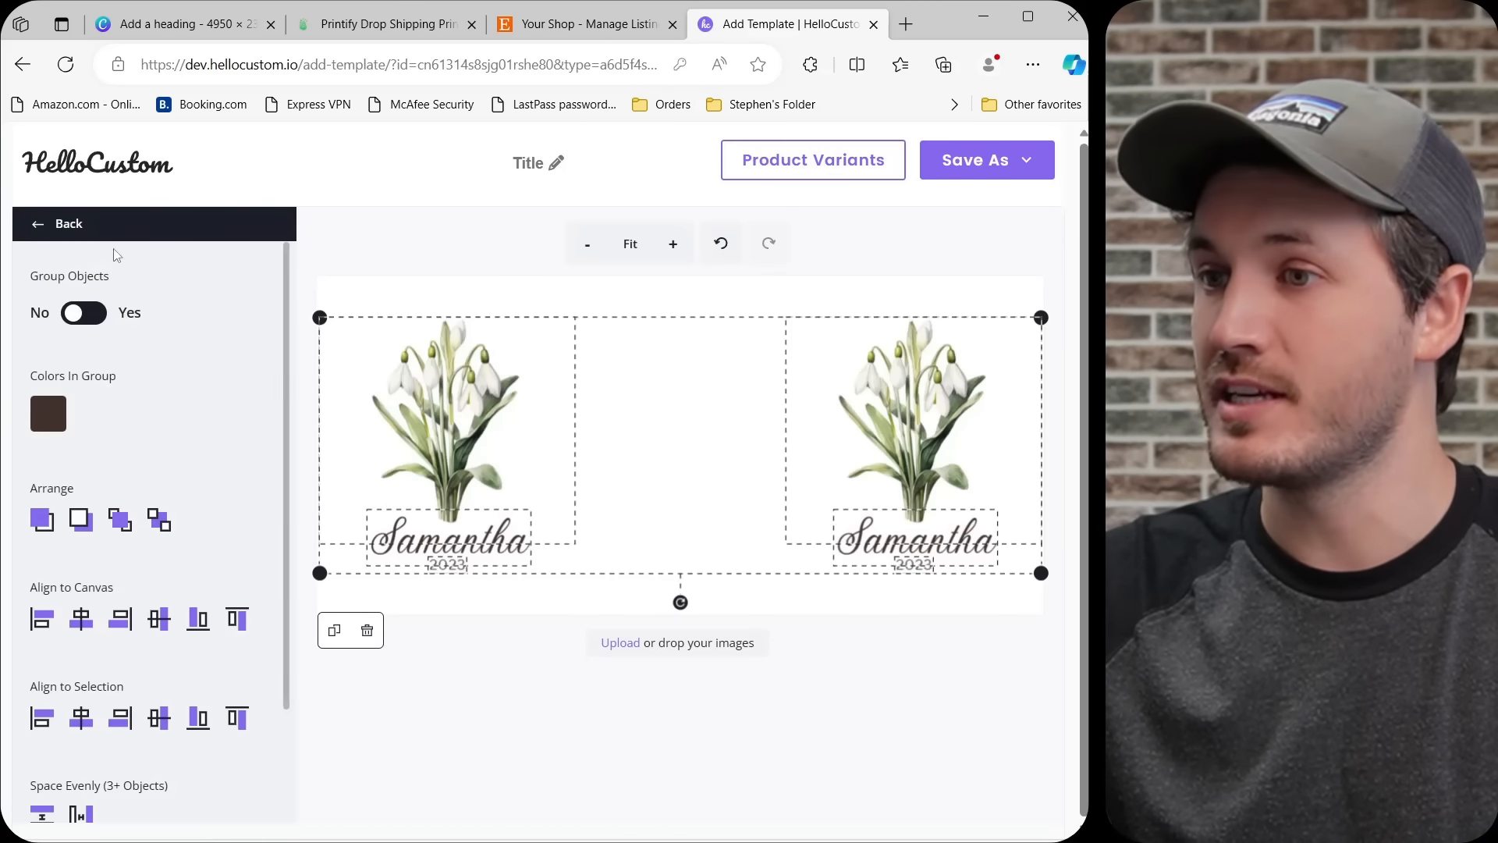
{"action": "left_click", "coordinate": [49, 234]}
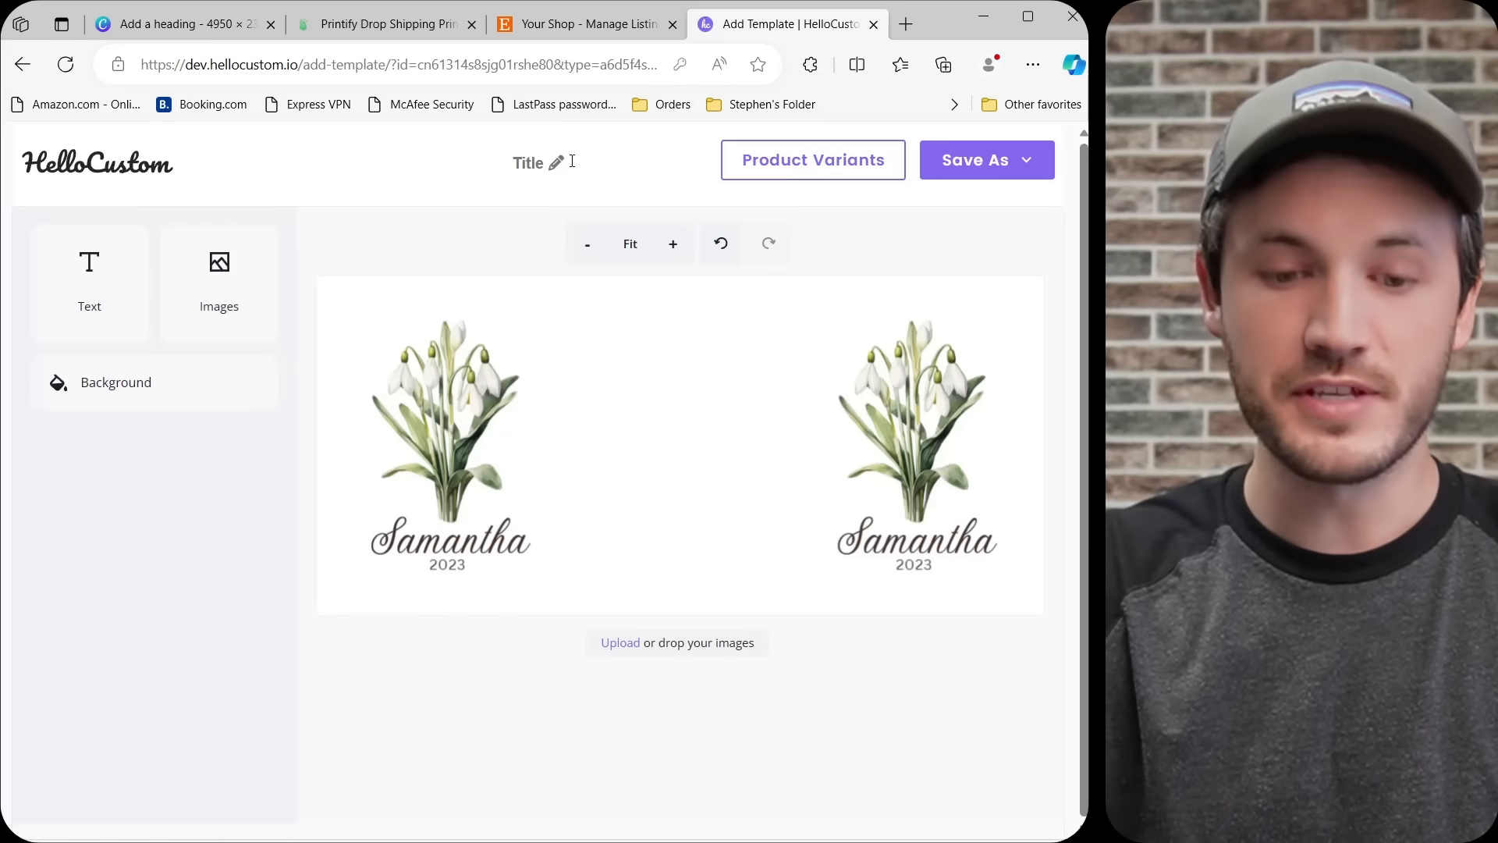
Title the template "Birth Flower Mug - January".
{"action": "type", "text": "Birth Fl"}
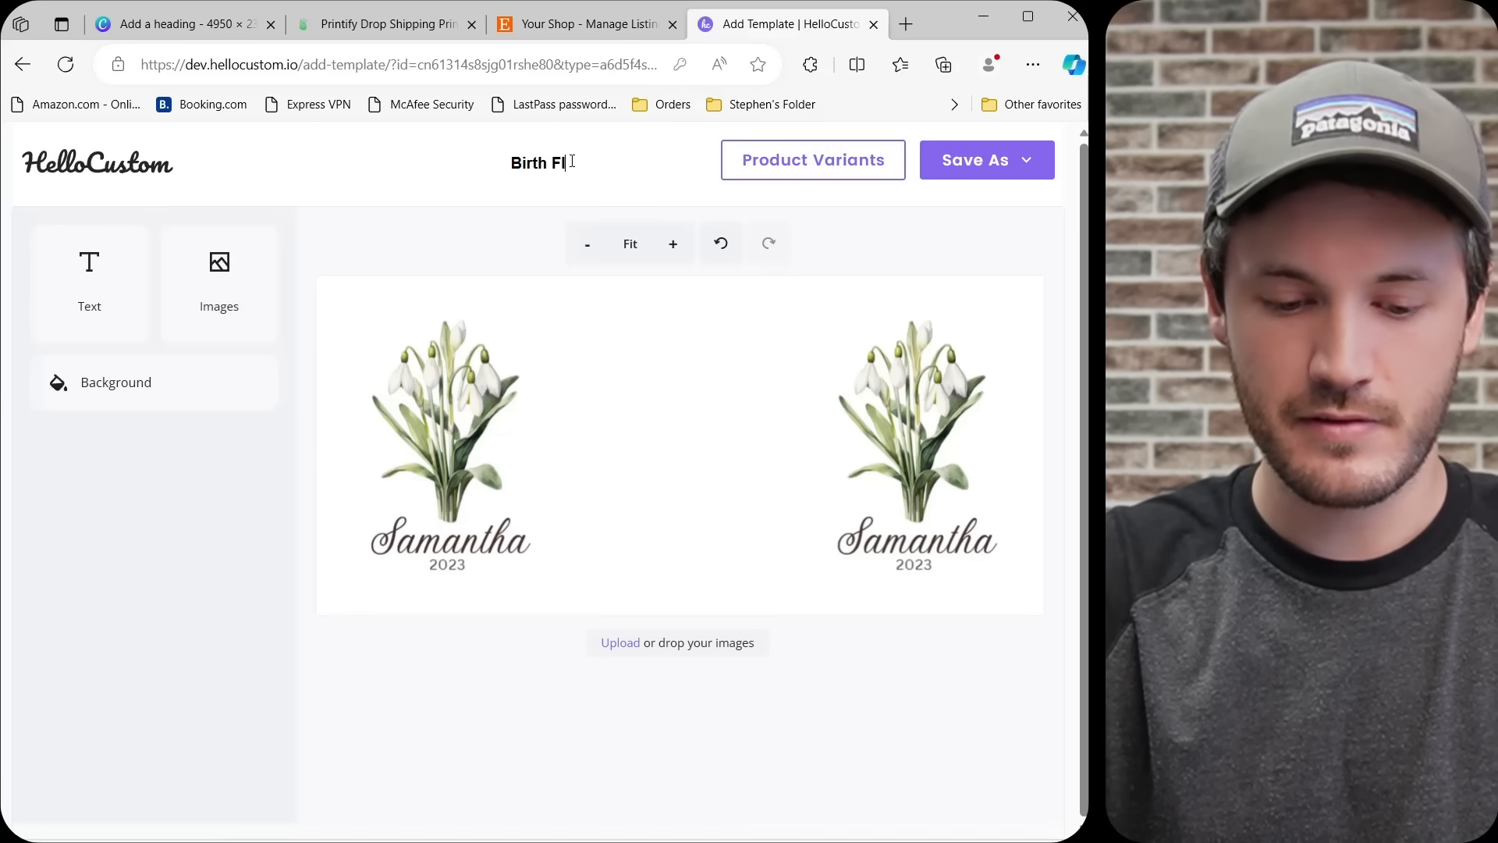
{"action": "type", "text": "ower Mug - "}
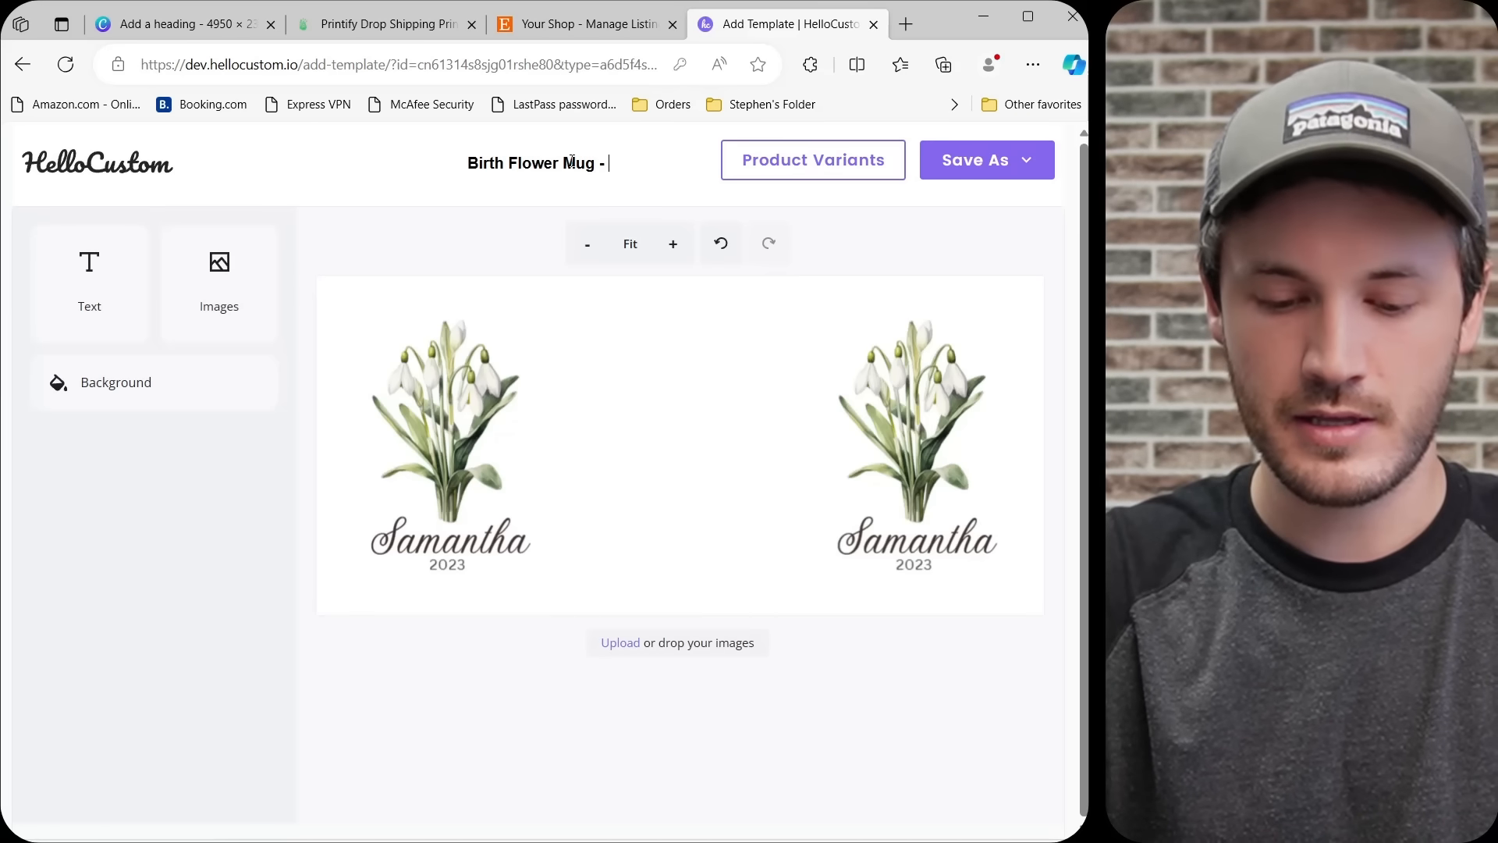
{"action": "type", "text": "January"}
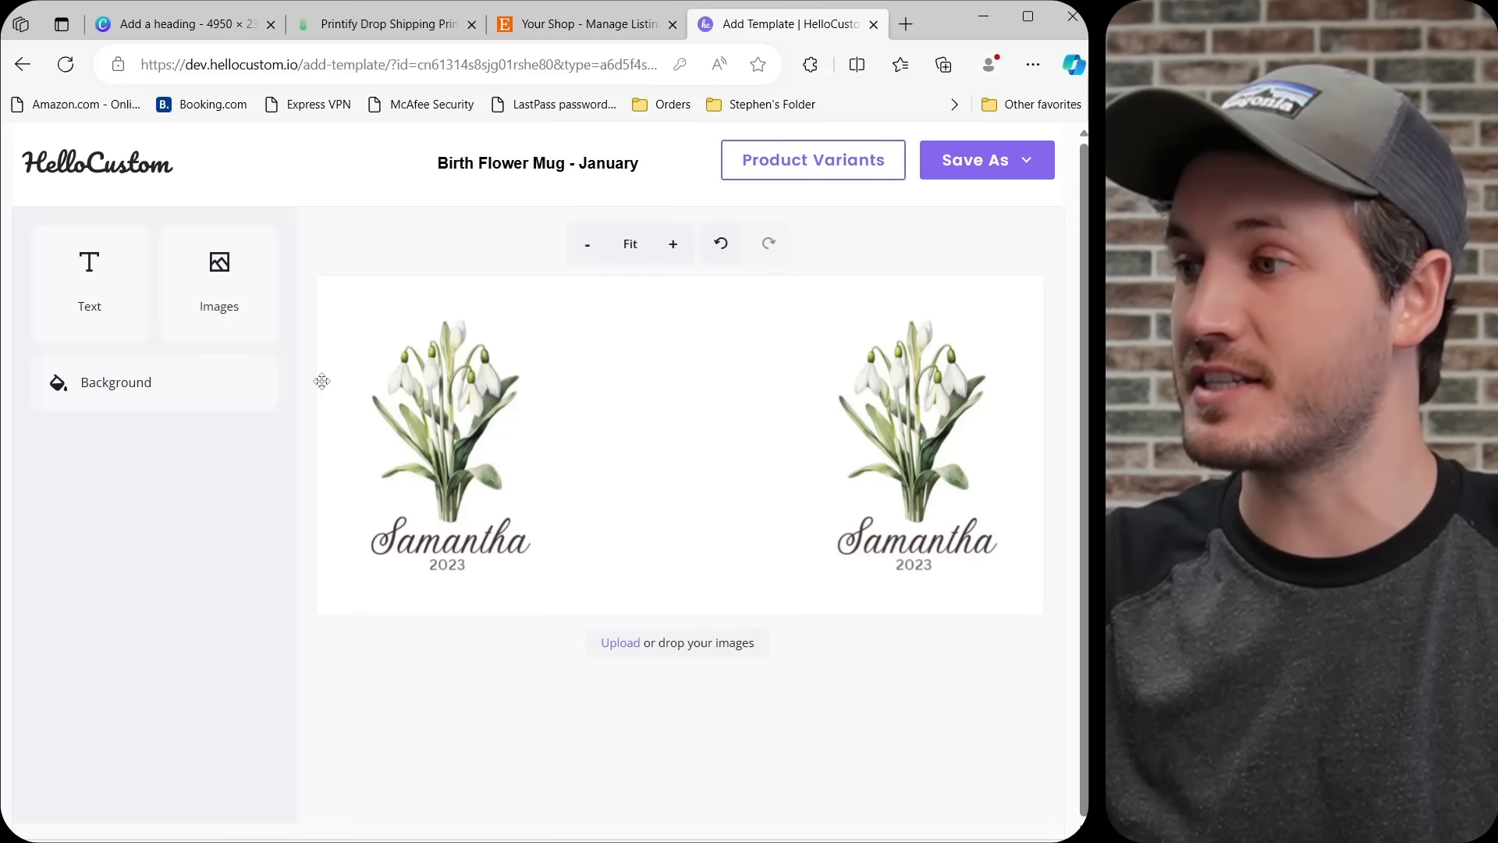
Link the template to the "Birth Flower Mug - December" Etsy listing with only the January month variant selected.
{"action": "left_click", "coordinate": [841, 168]}
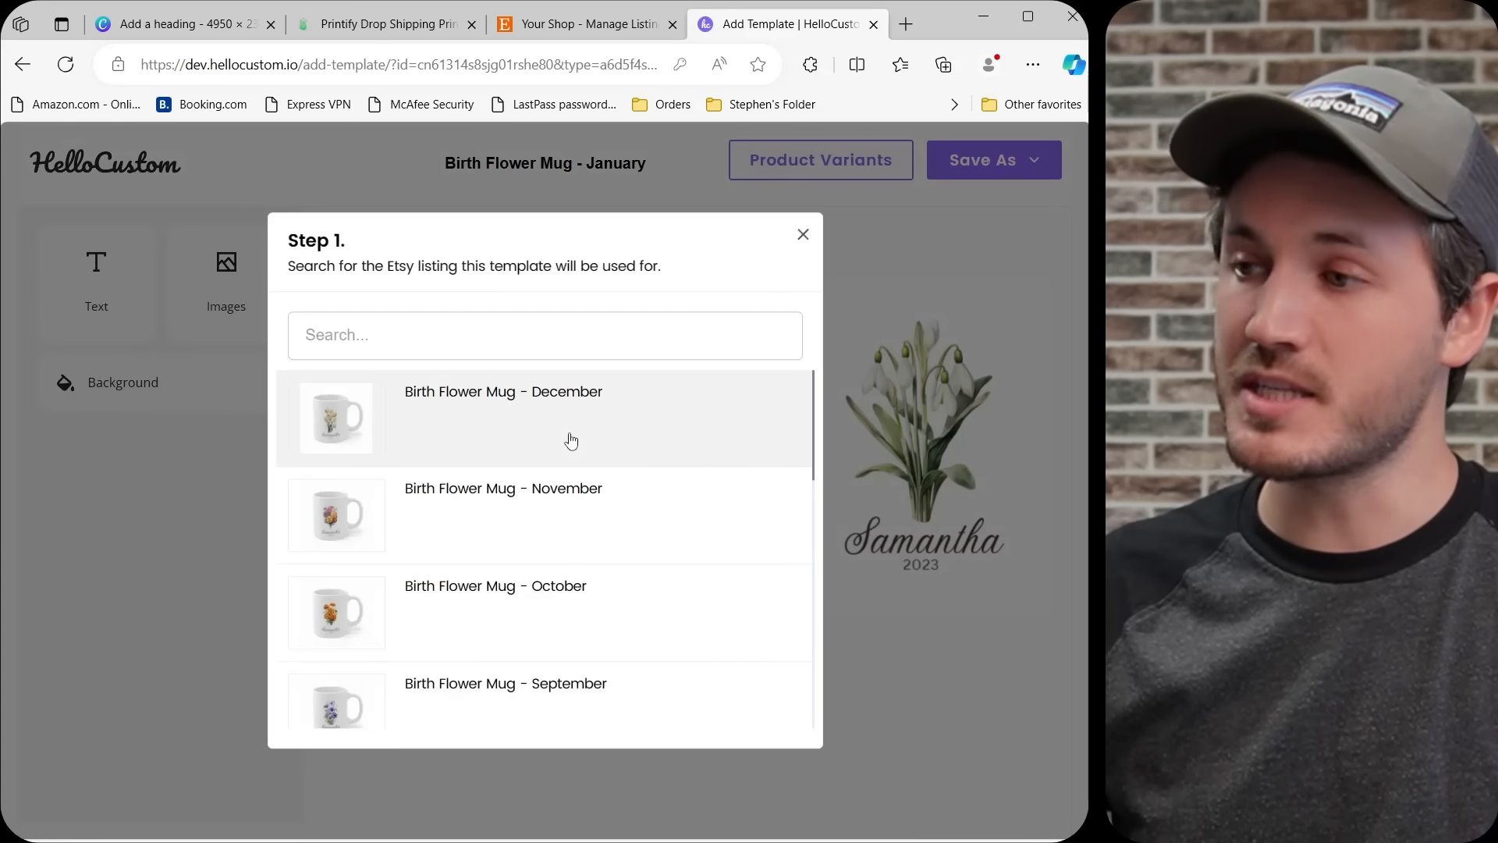
{"action": "scroll", "coordinate": [549, 453], "scroll_direction": "down", "scroll_amount": 3}
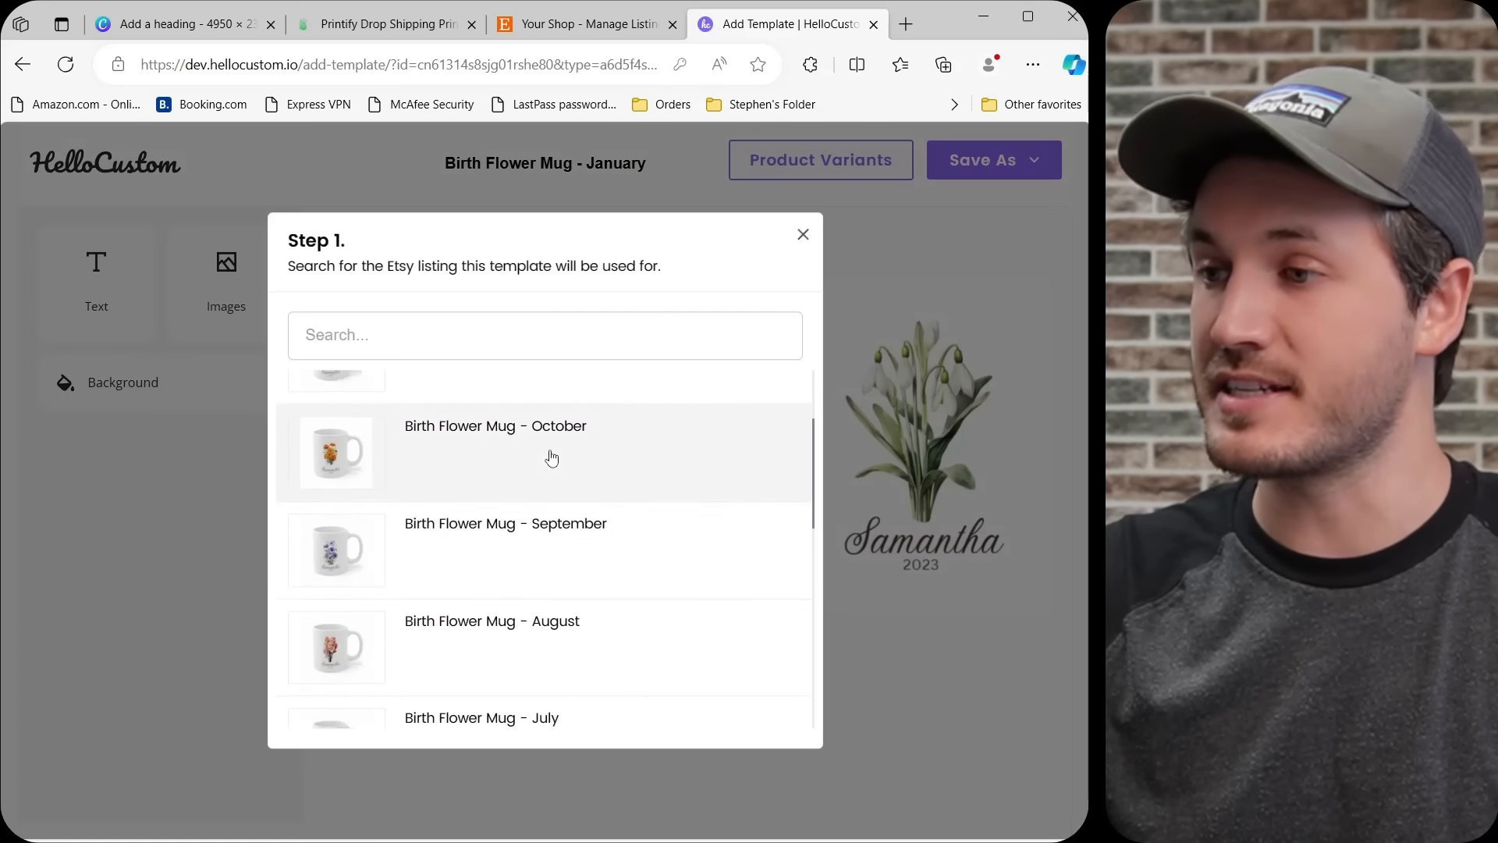
{"action": "scroll", "coordinate": [573, 577], "scroll_direction": "up", "scroll_amount": 3}
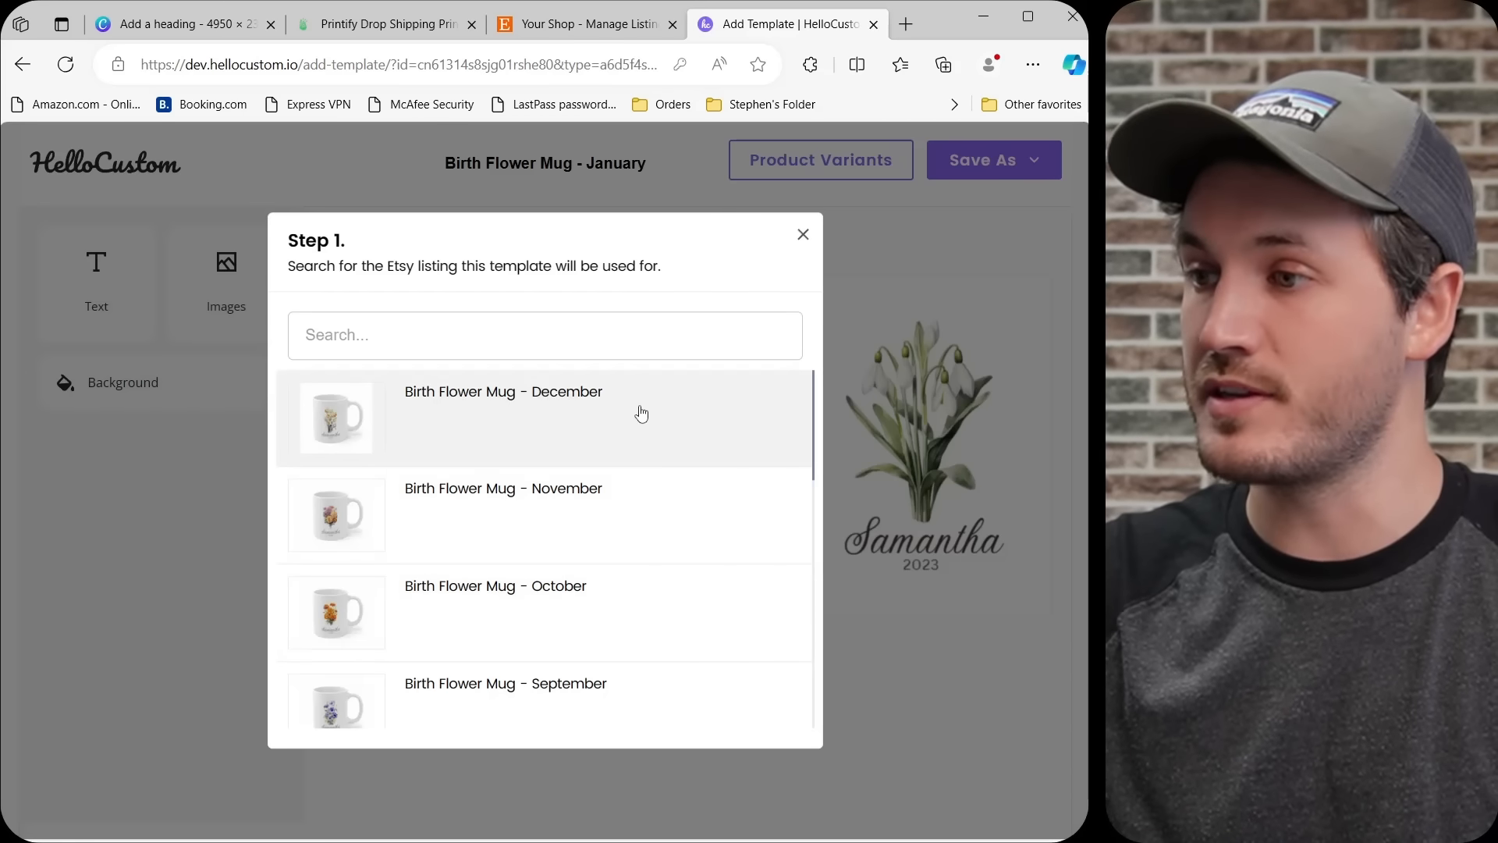
{"action": "left_click", "coordinate": [607, 411]}
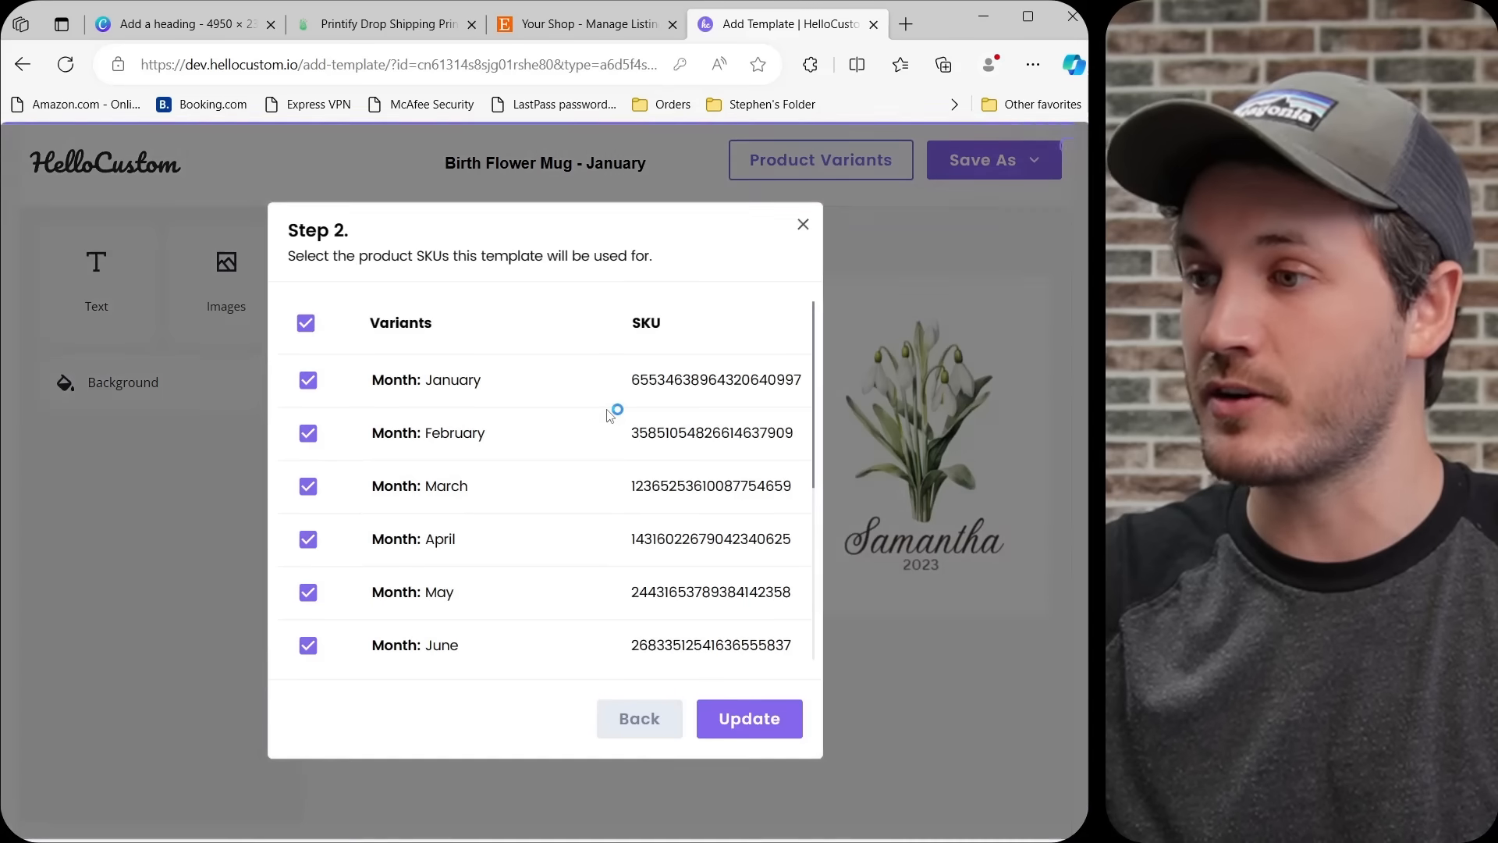
{"action": "left_click", "coordinate": [306, 323]}
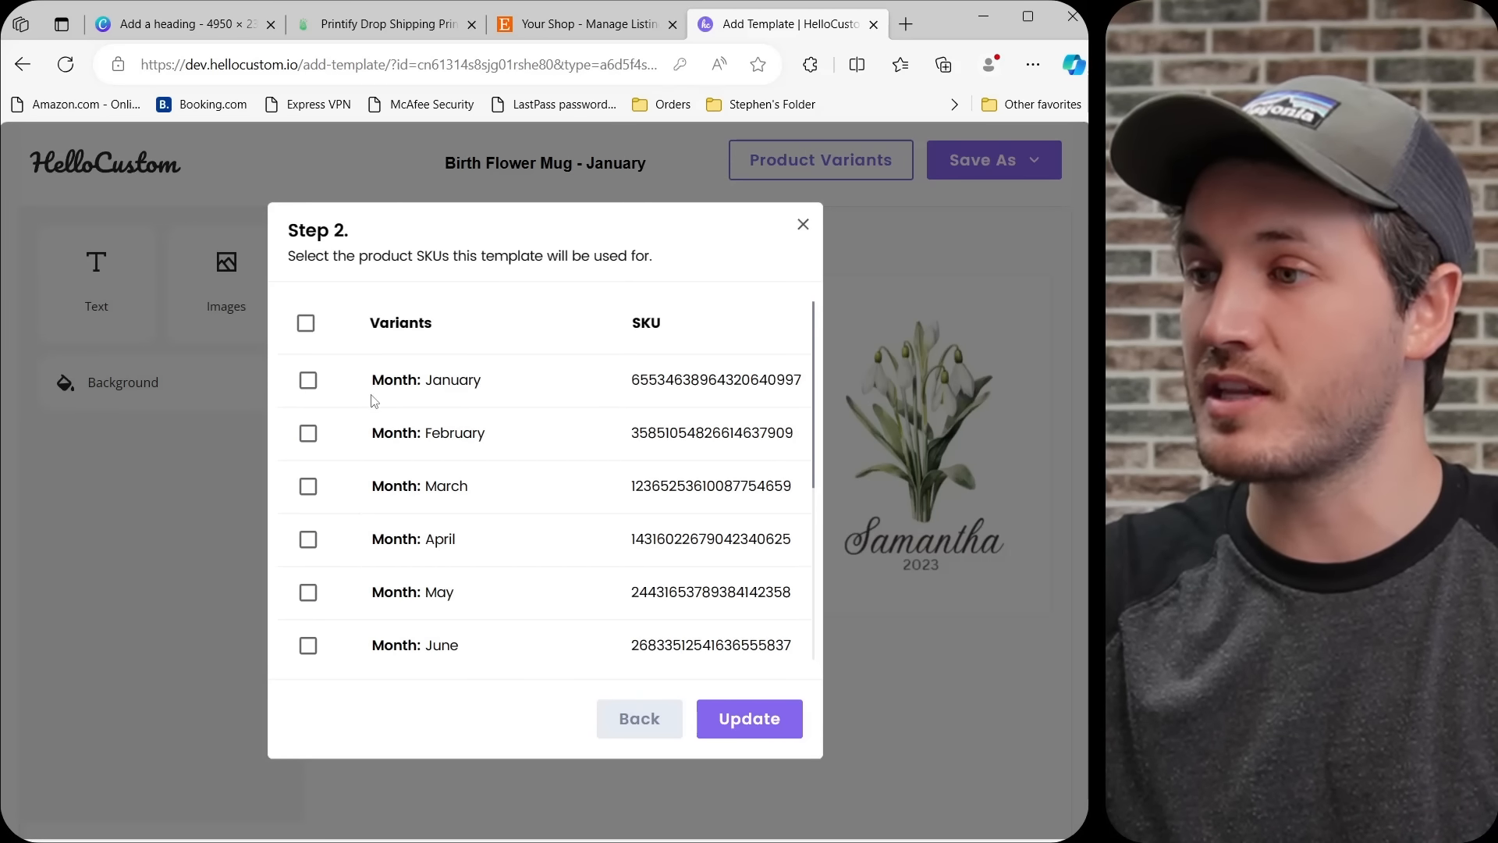
{"action": "left_click", "coordinate": [309, 383]}
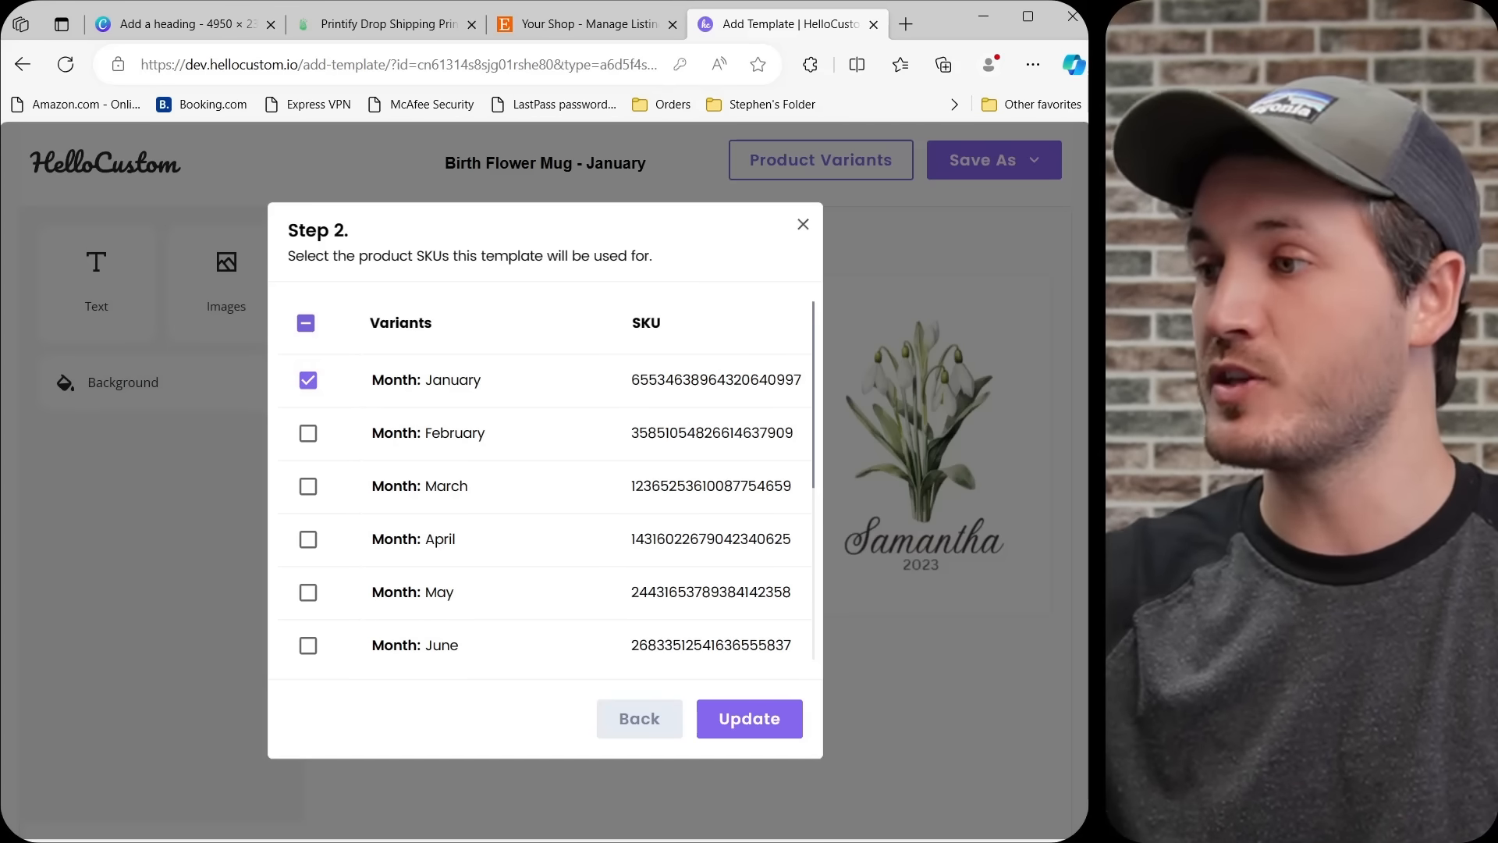
{"action": "left_click", "coordinate": [754, 721]}
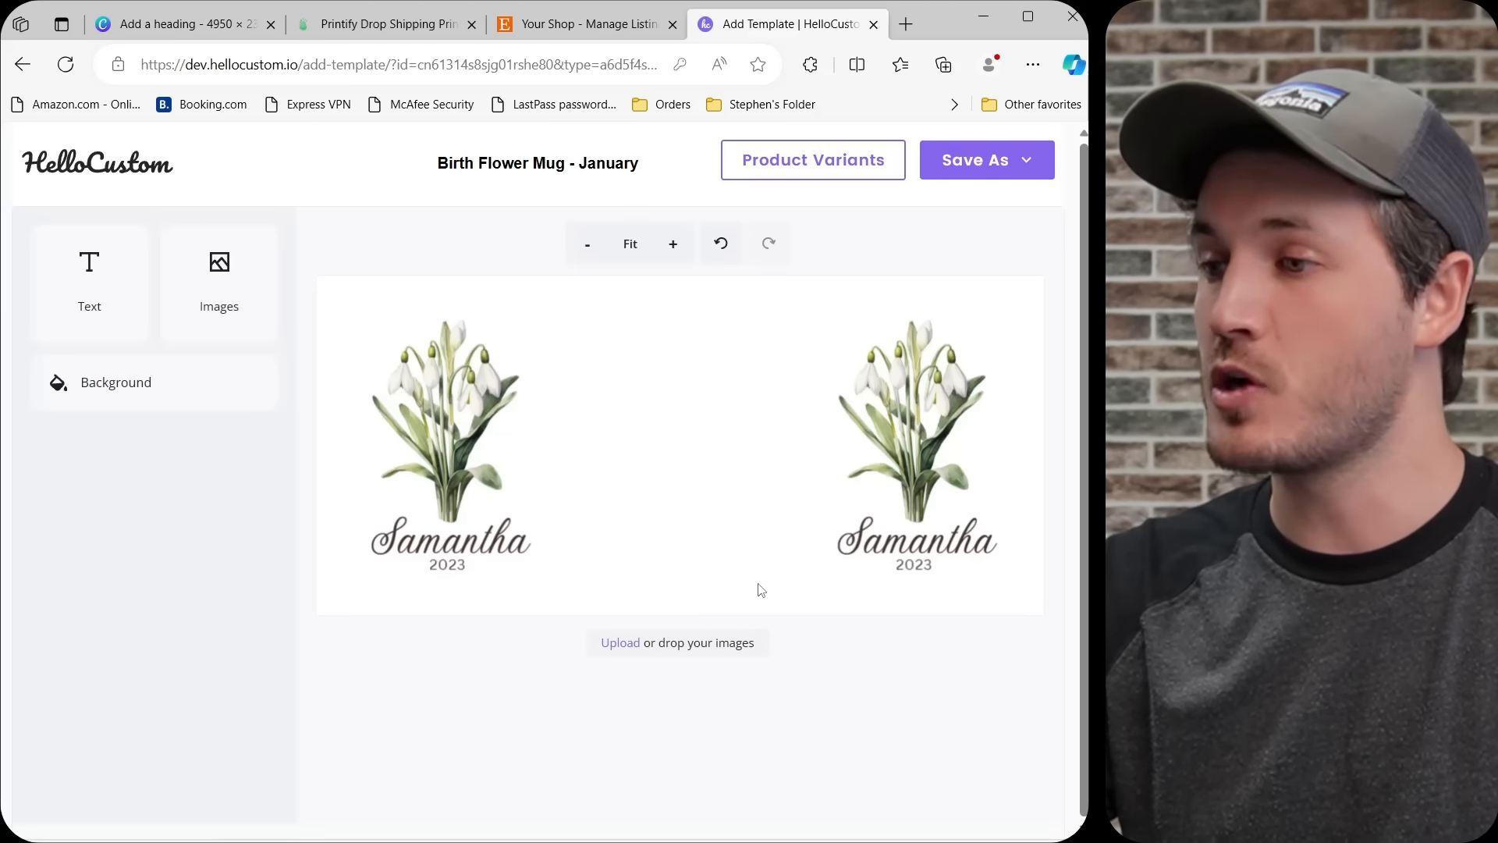
Widen the text box of the name under the left bouquet on both sides and assign it the Name tag.
{"action": "left_click", "coordinate": [467, 546]}
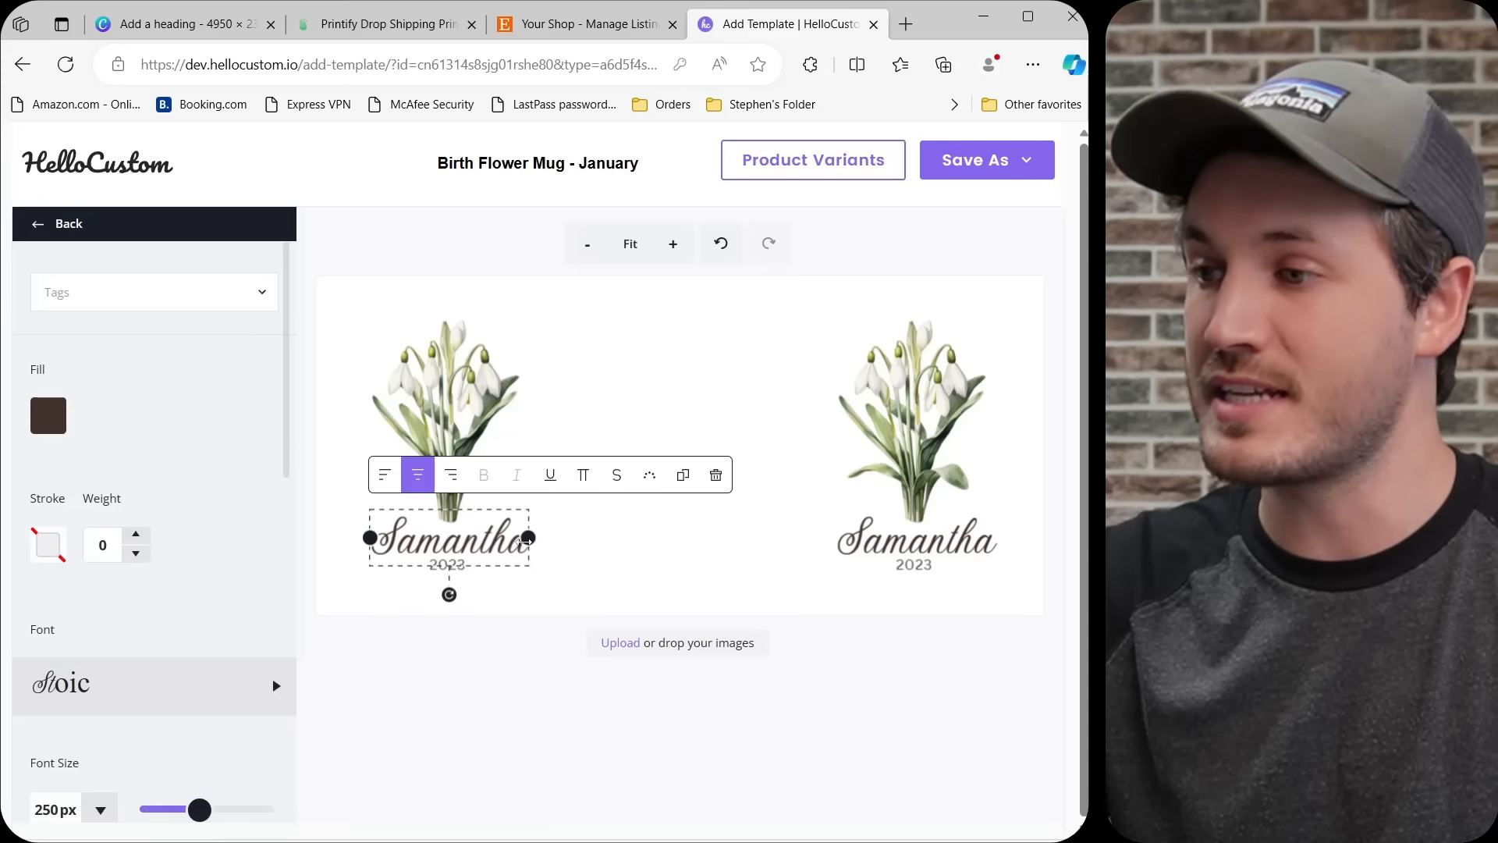
{"action": "left_click_drag", "start_coordinate": [529, 538], "coordinate": [564, 537]}
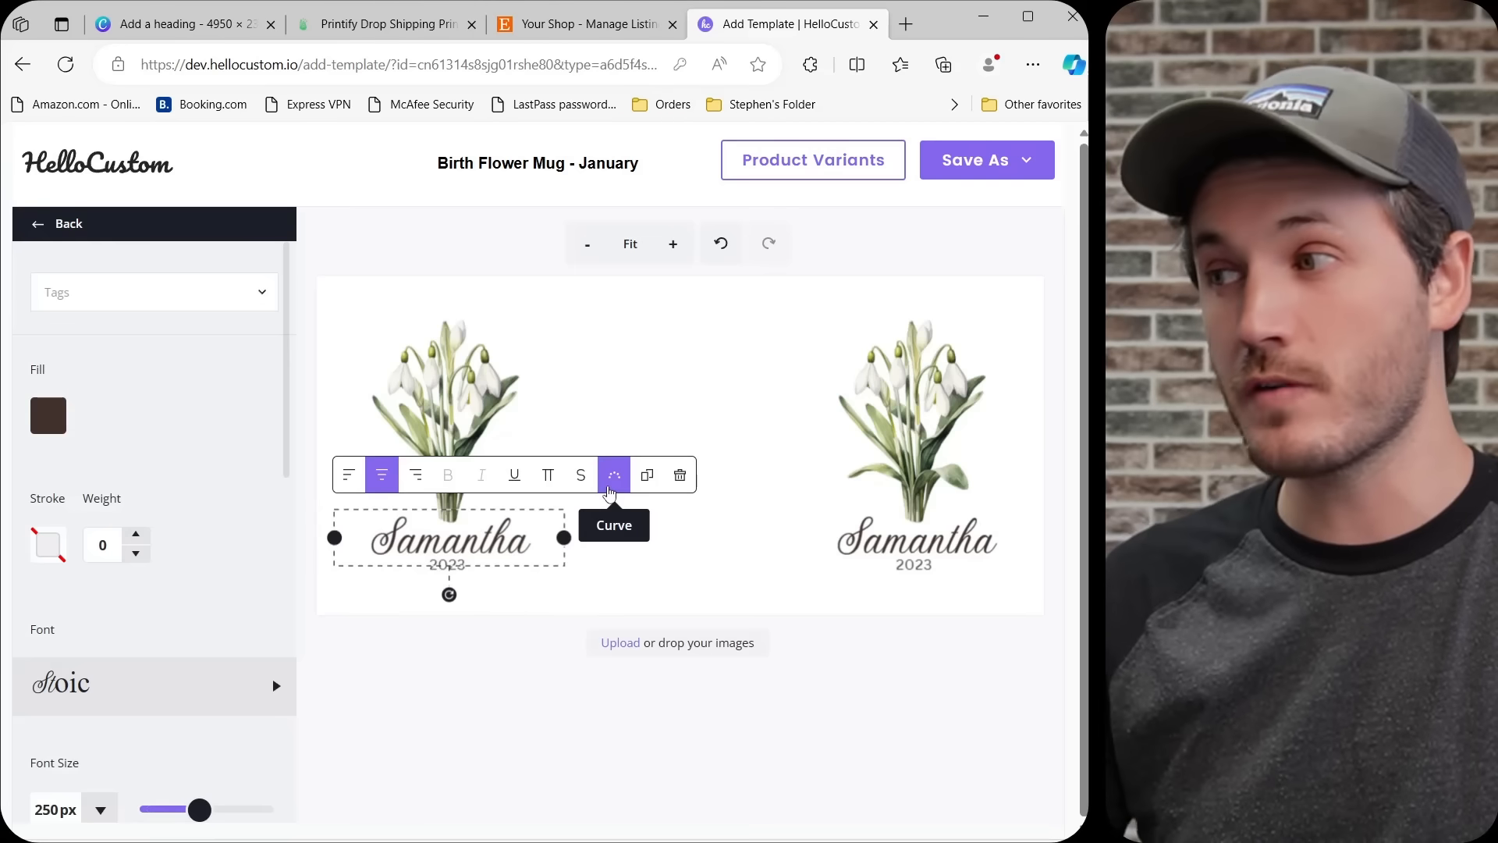
{"action": "left_click", "coordinate": [686, 563]}
{"action": "left_click", "coordinate": [501, 551]}
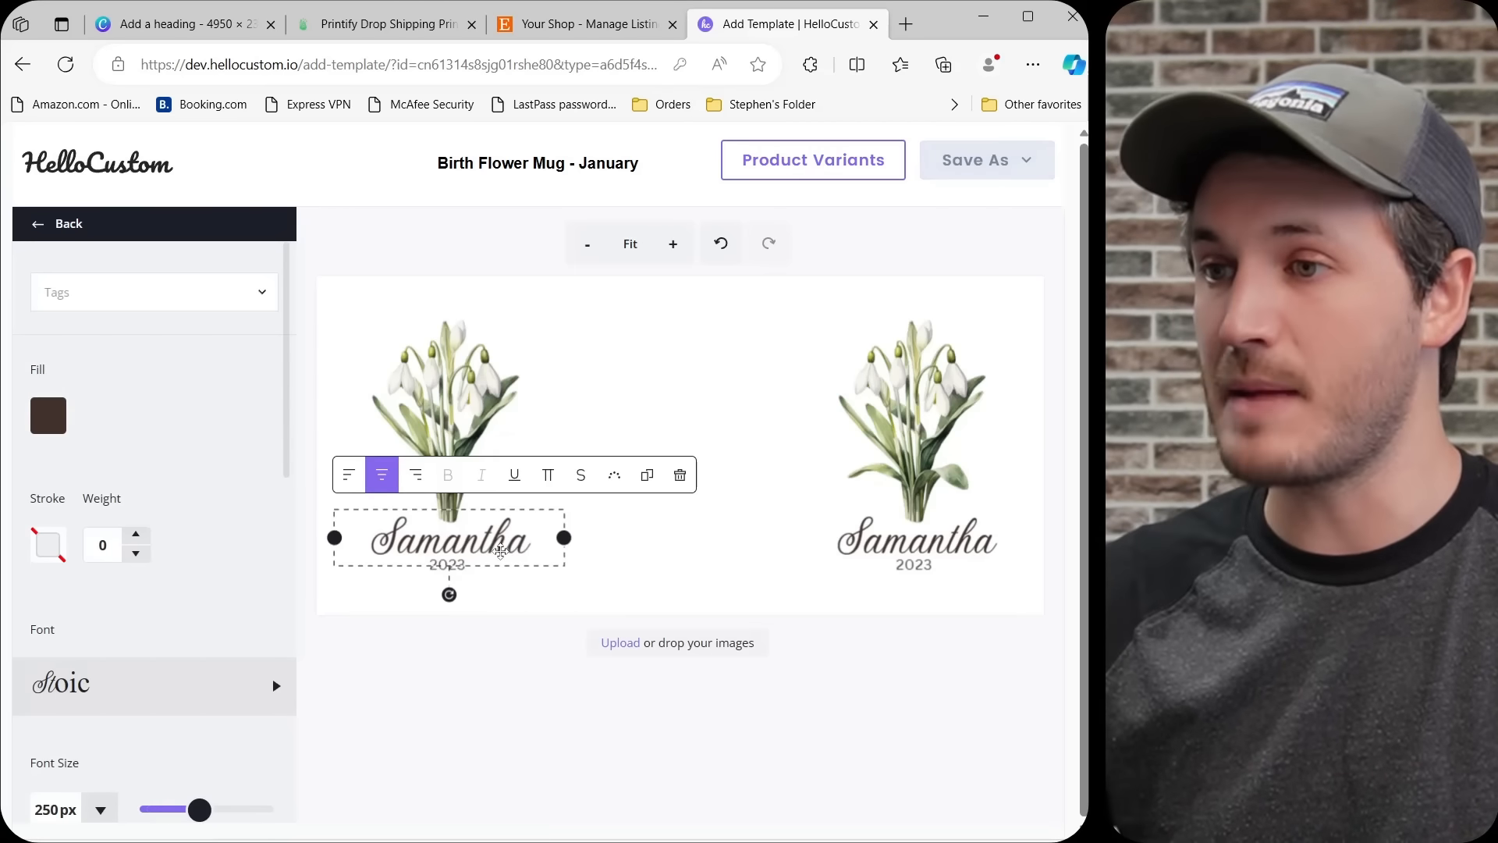
{"action": "left_click", "coordinate": [139, 297]}
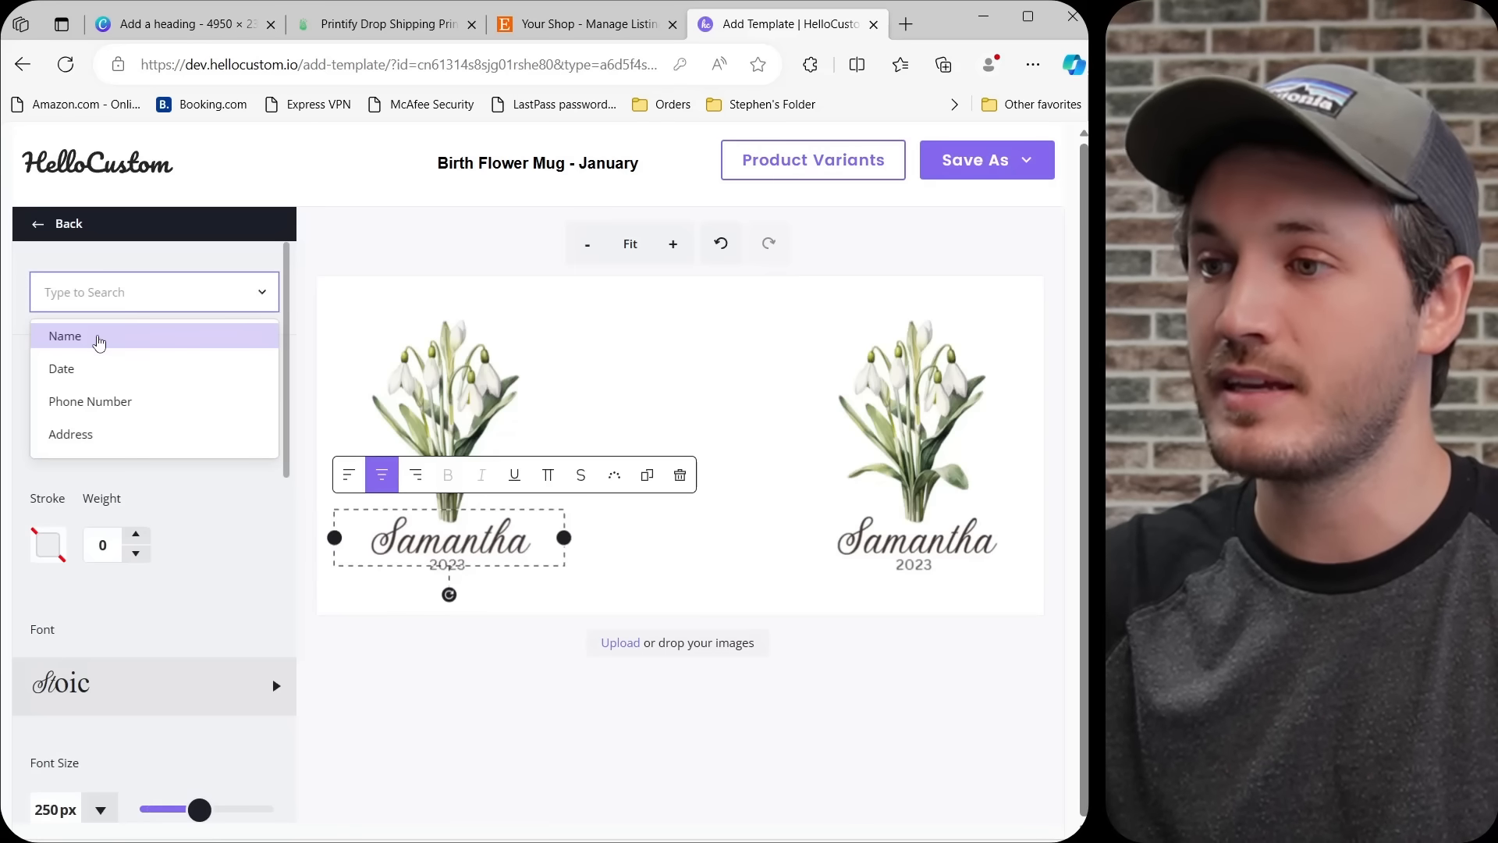
{"action": "left_click", "coordinate": [98, 341]}
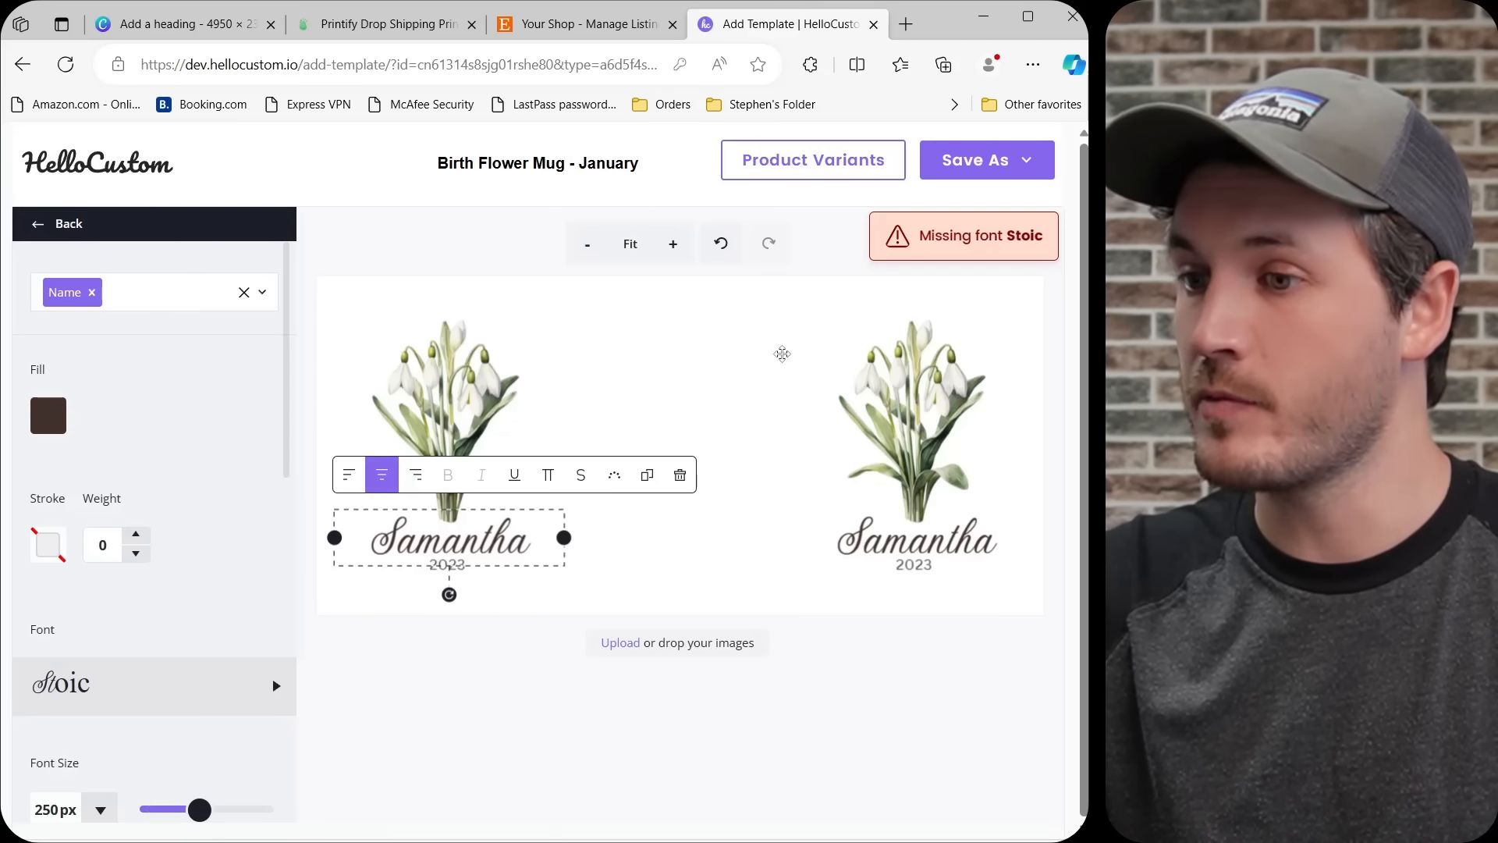
Upload the font file Stoic-Regular.otf from the Downloads folder to the custom fonts for the name text.
{"action": "left_click", "coordinate": [50, 703]}
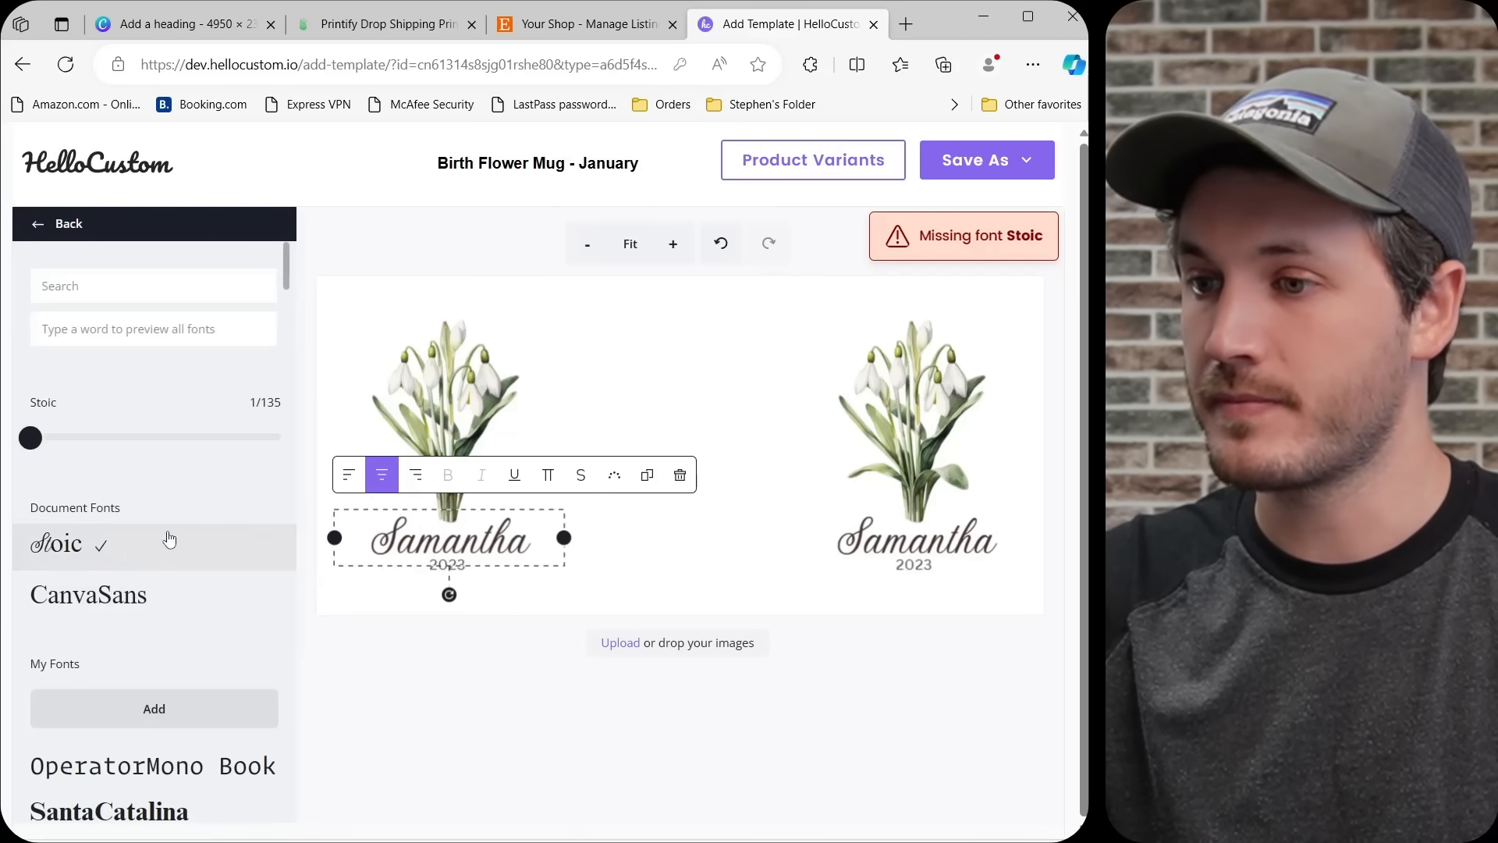
{"action": "scroll", "coordinate": [117, 515], "scroll_direction": "down", "scroll_amount": 3}
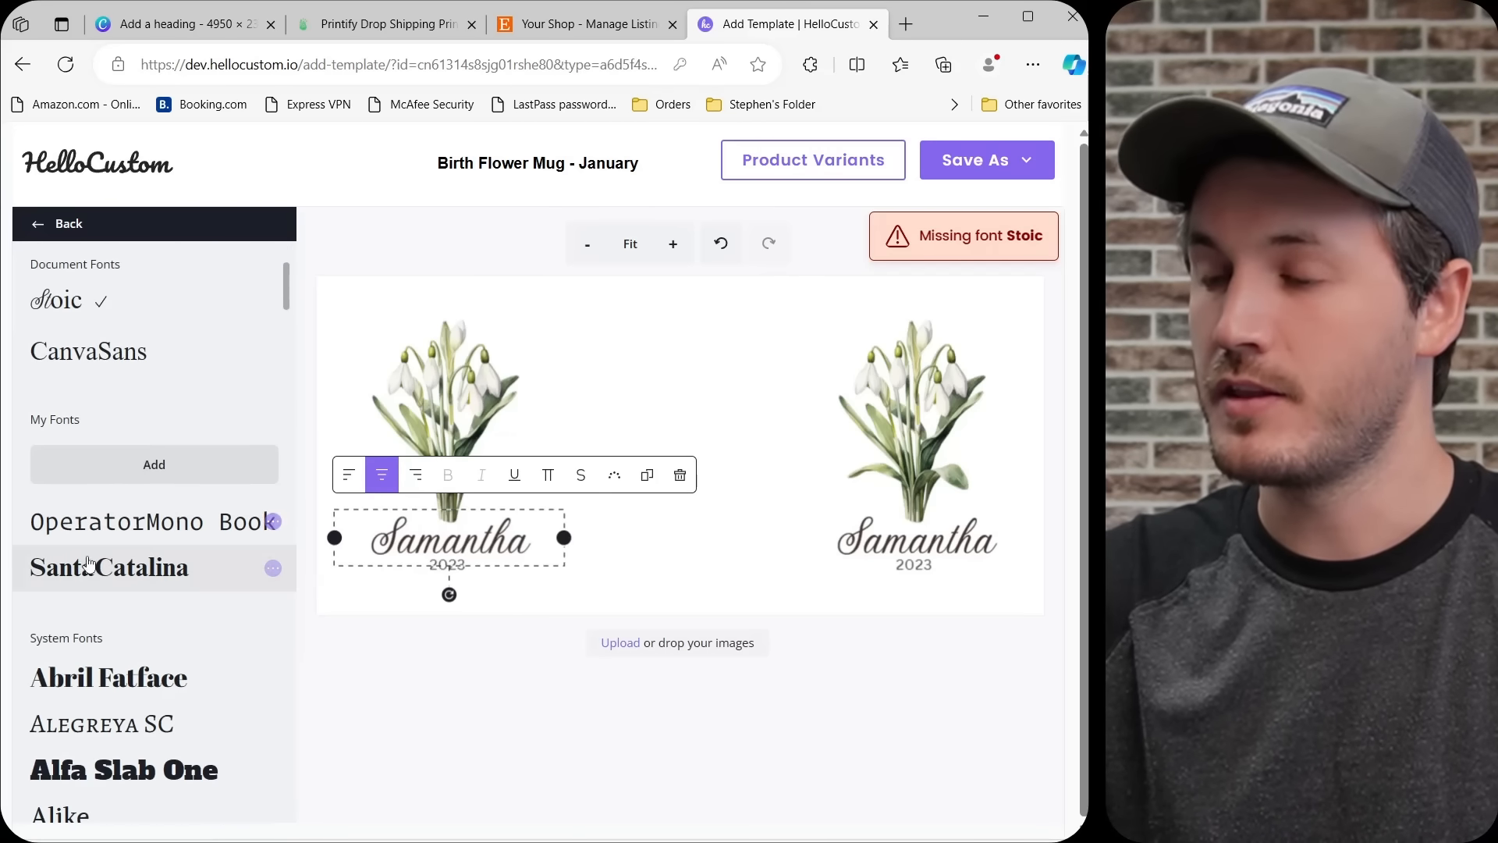
{"action": "left_click", "coordinate": [100, 474]}
{"action": "type", "text": "stoic"}
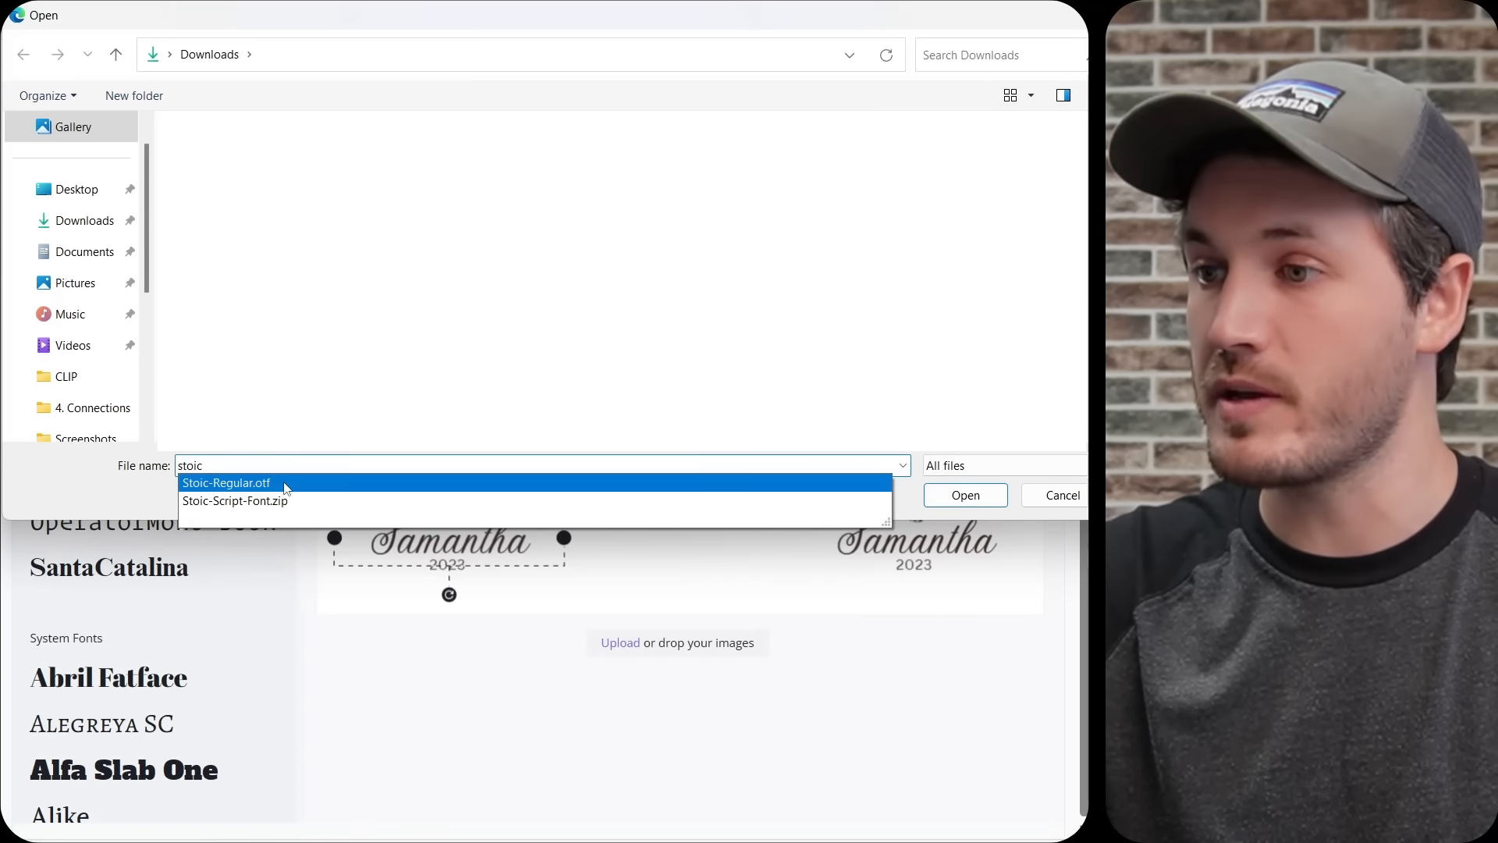
{"action": "left_click", "coordinate": [234, 482]}
{"action": "left_click", "coordinate": [956, 498]}
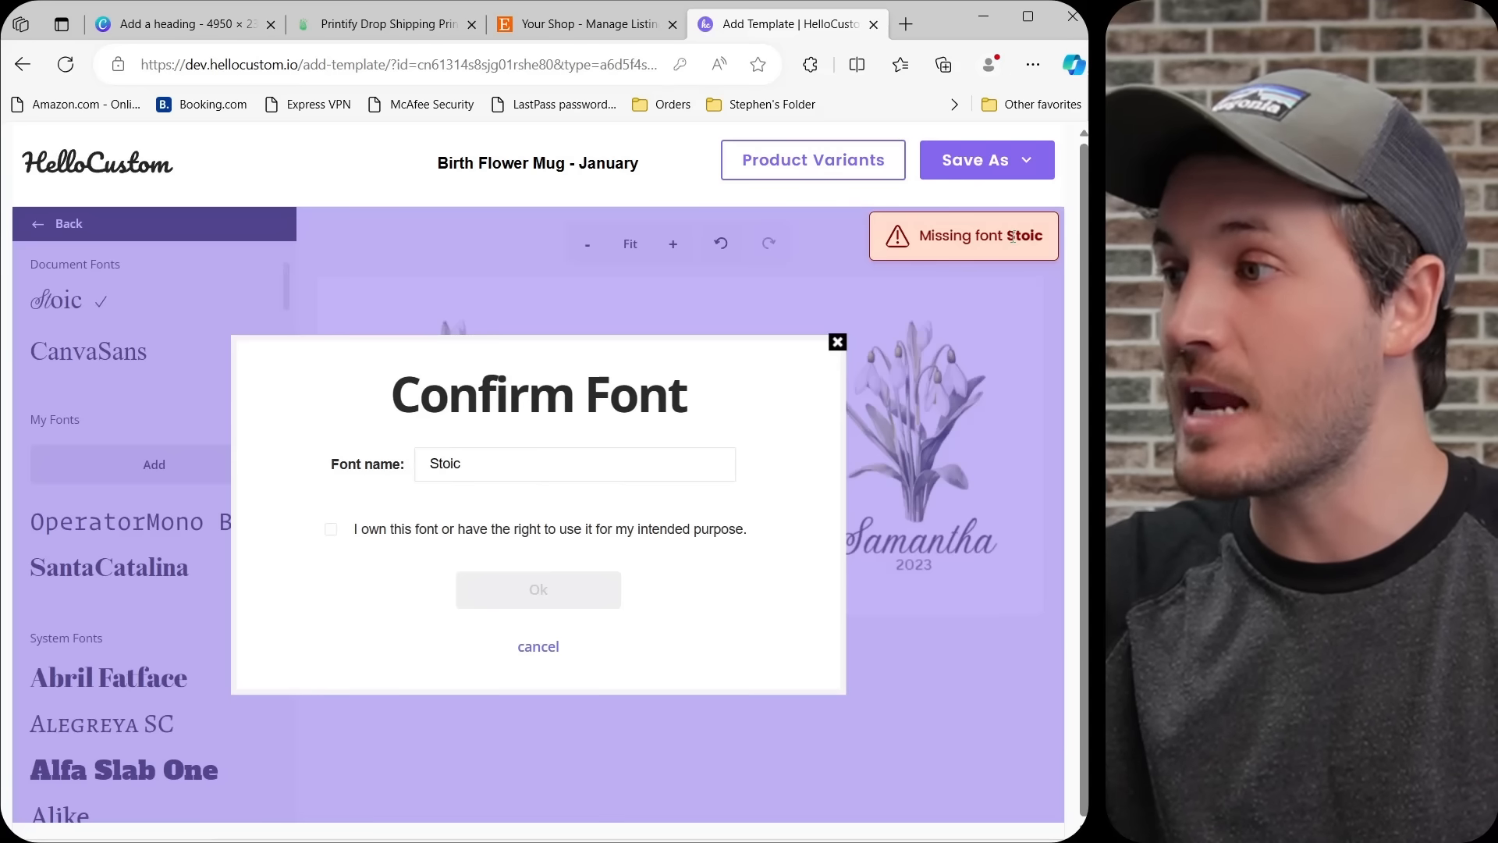
Check the font name Stoic against the missing font, declare the right to use it, and confirm adding the font.
{"action": "left_click_drag", "start_coordinate": [1013, 236], "coordinate": [1046, 235]}
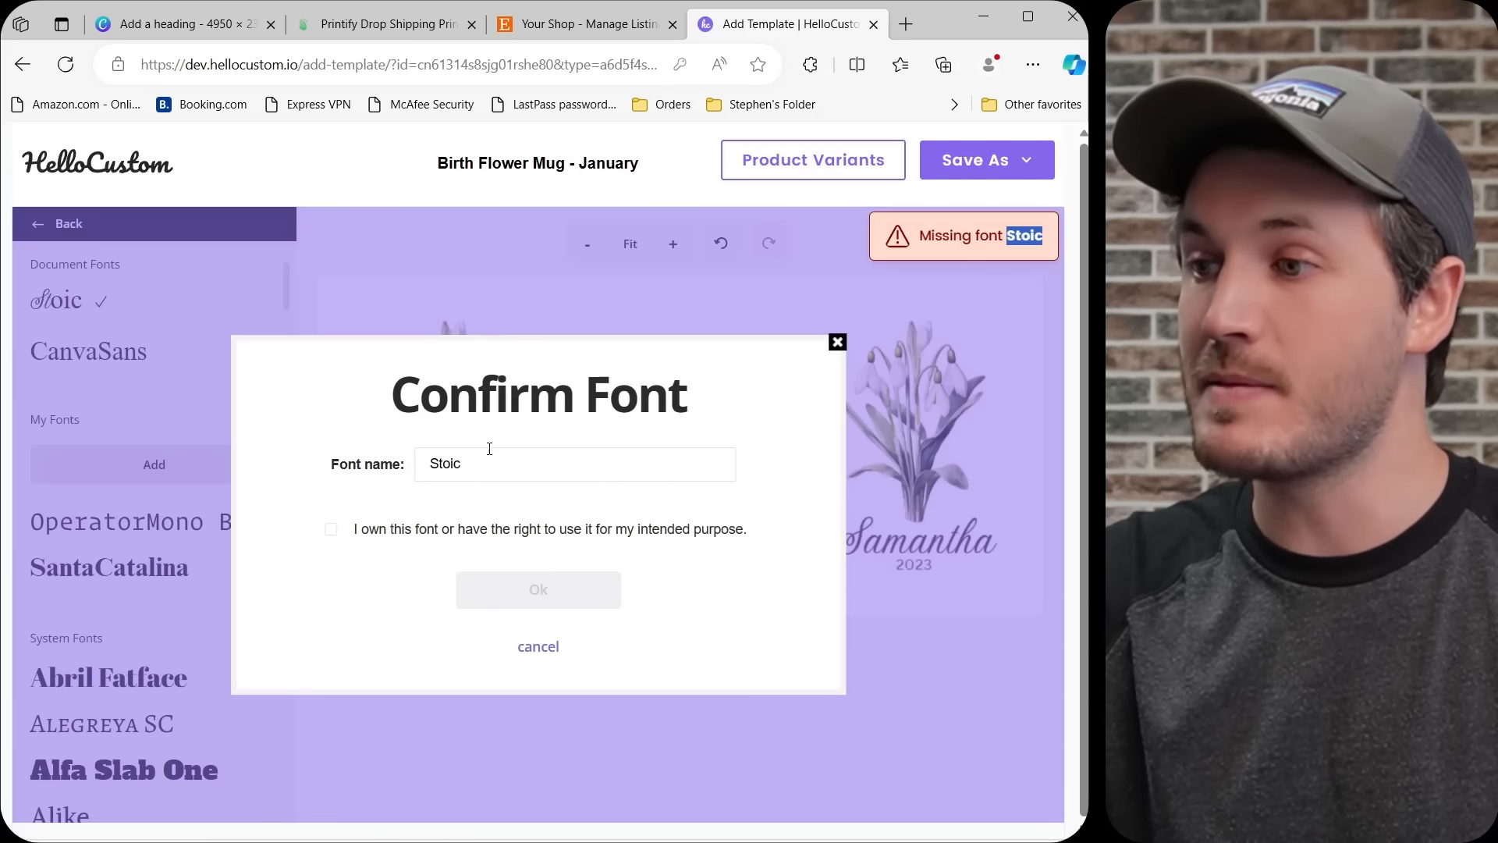
{"action": "left_click_drag", "start_coordinate": [472, 463], "coordinate": [428, 461]}
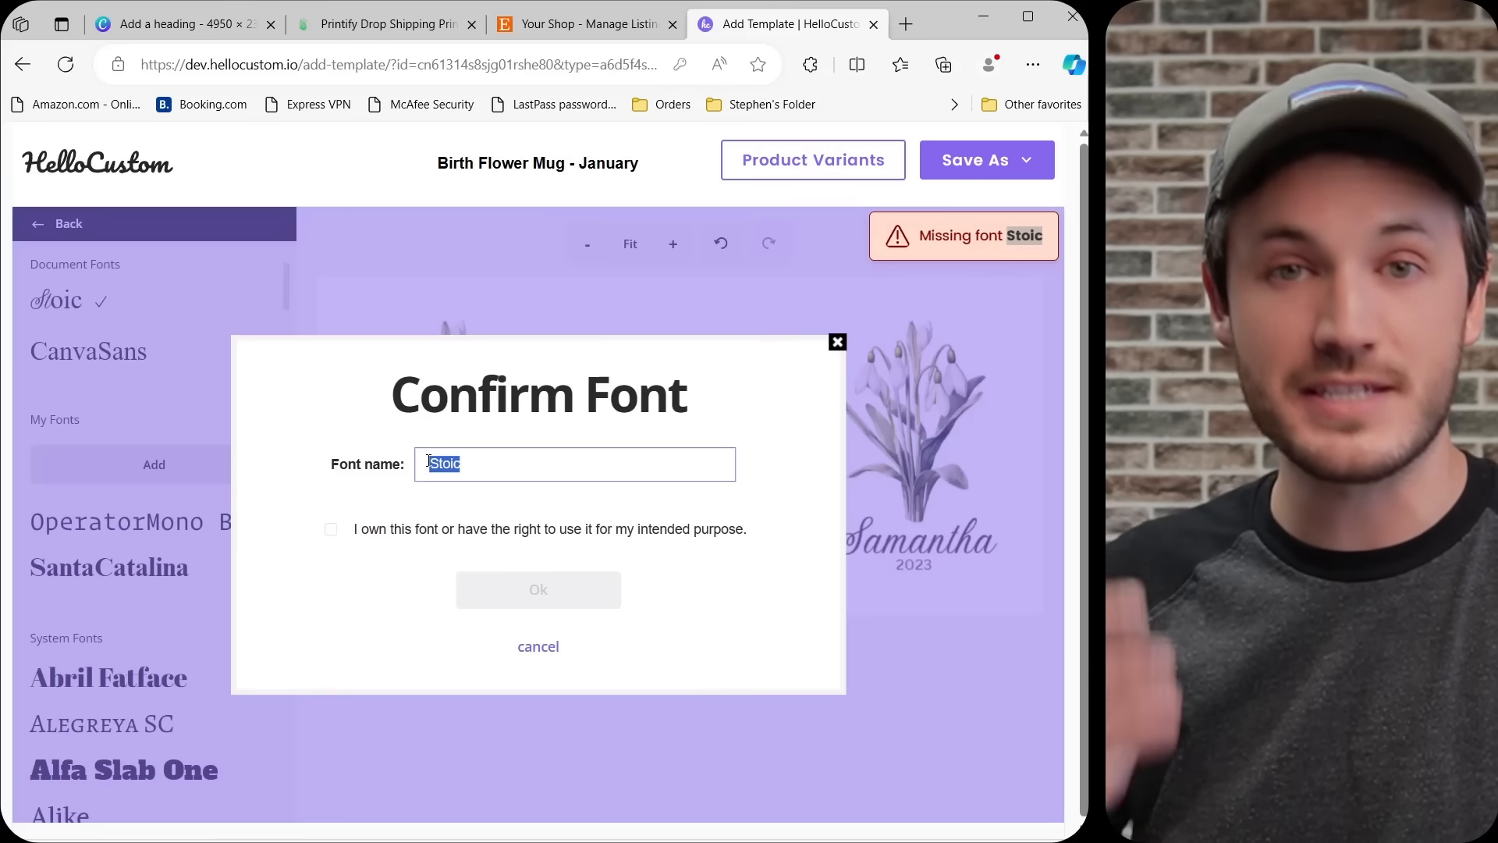
{"action": "left_click", "coordinate": [489, 470]}
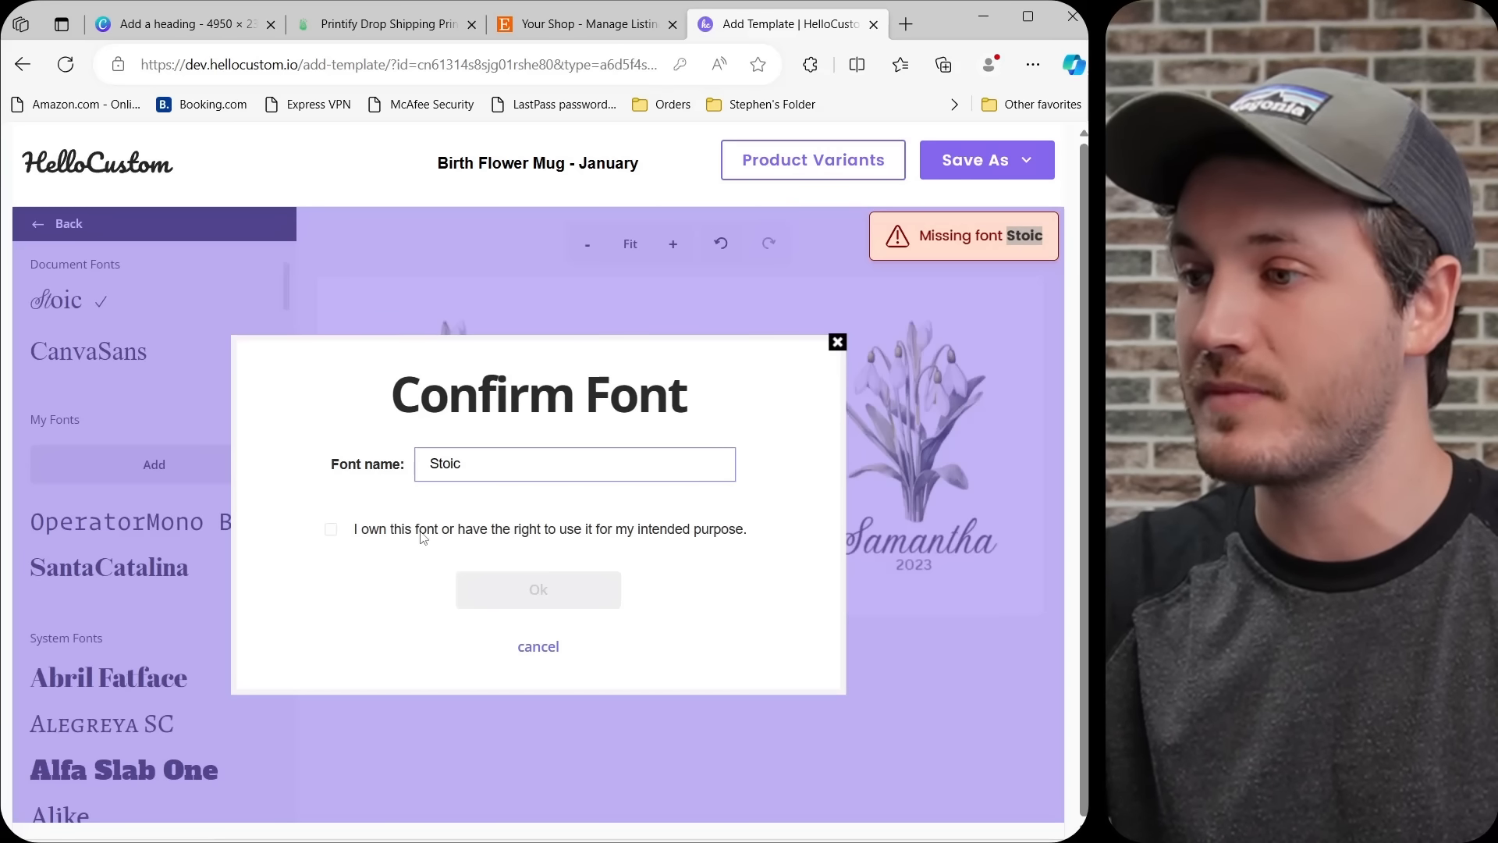
{"action": "left_click", "coordinate": [331, 531]}
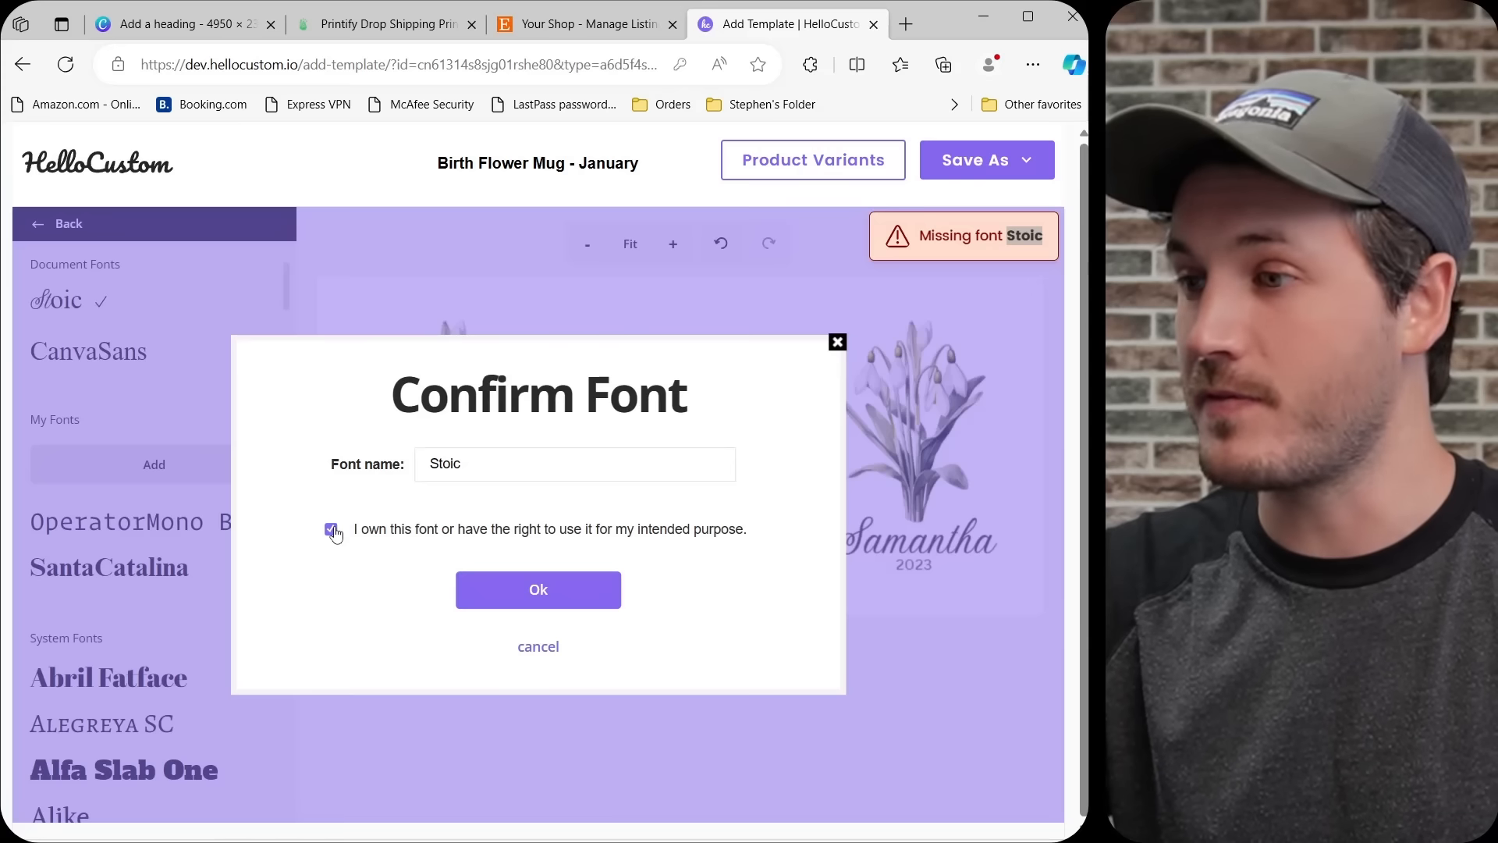
{"action": "left_click", "coordinate": [581, 595]}
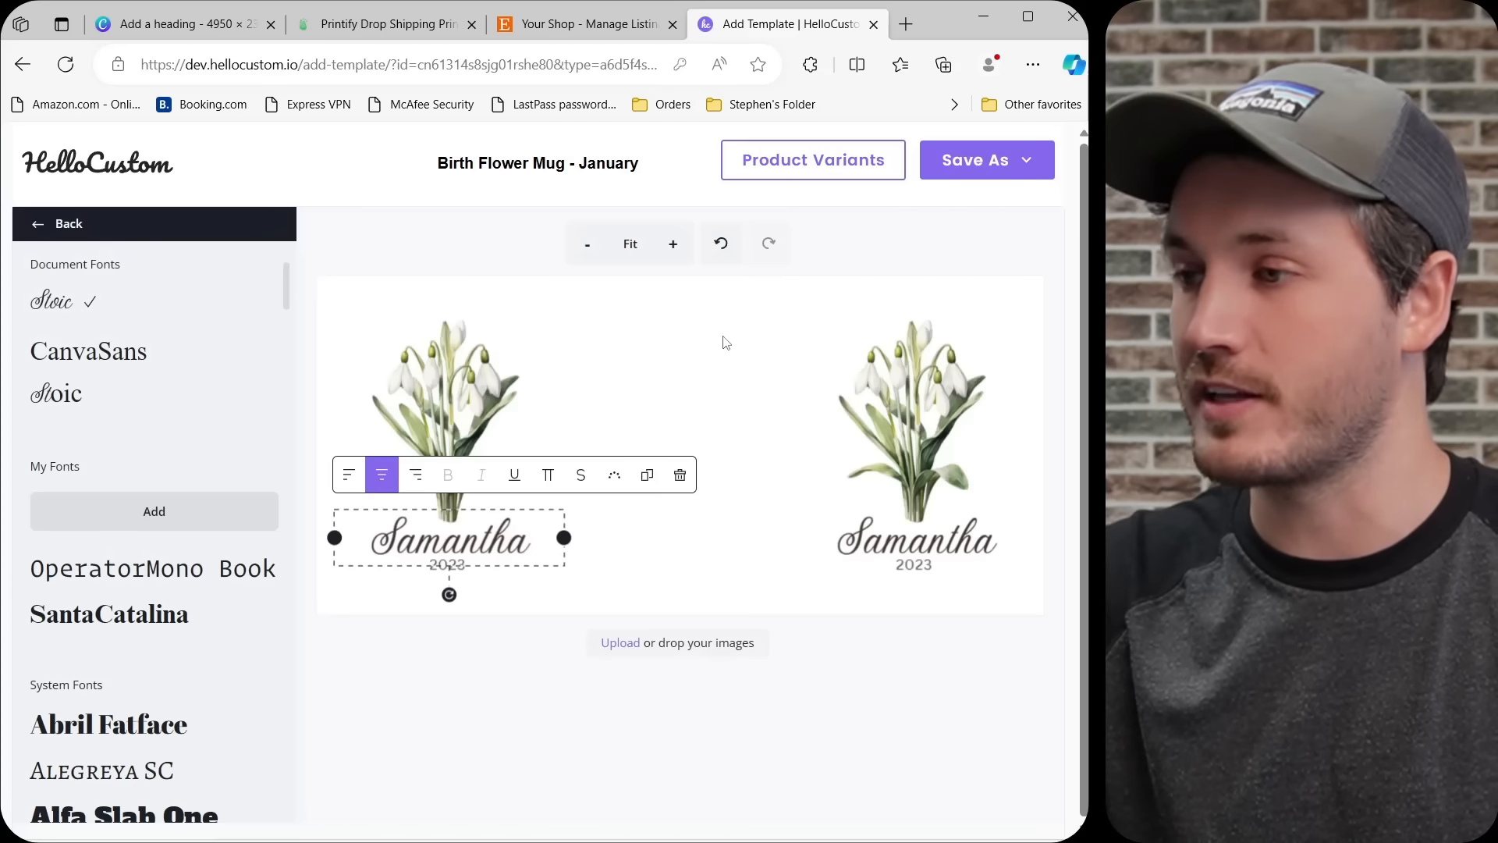
{"action": "left_click", "coordinate": [788, 337]}
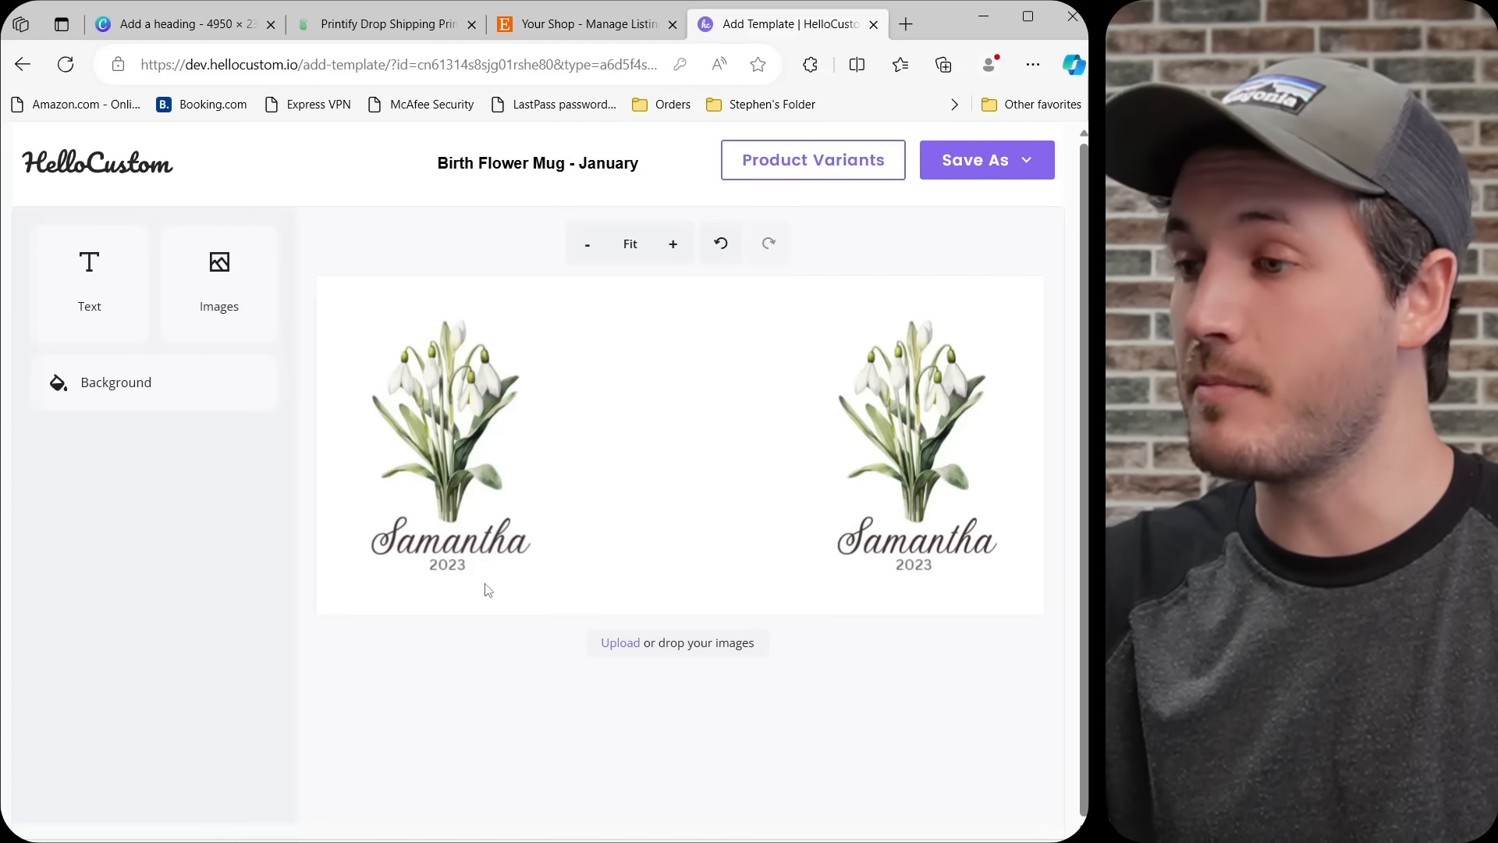
Widen the text box of the year under the left bouquet and assign it the Date tag.
{"action": "left_click", "coordinate": [457, 567]}
{"action": "left_click_drag", "start_coordinate": [483, 567], "coordinate": [547, 575]}
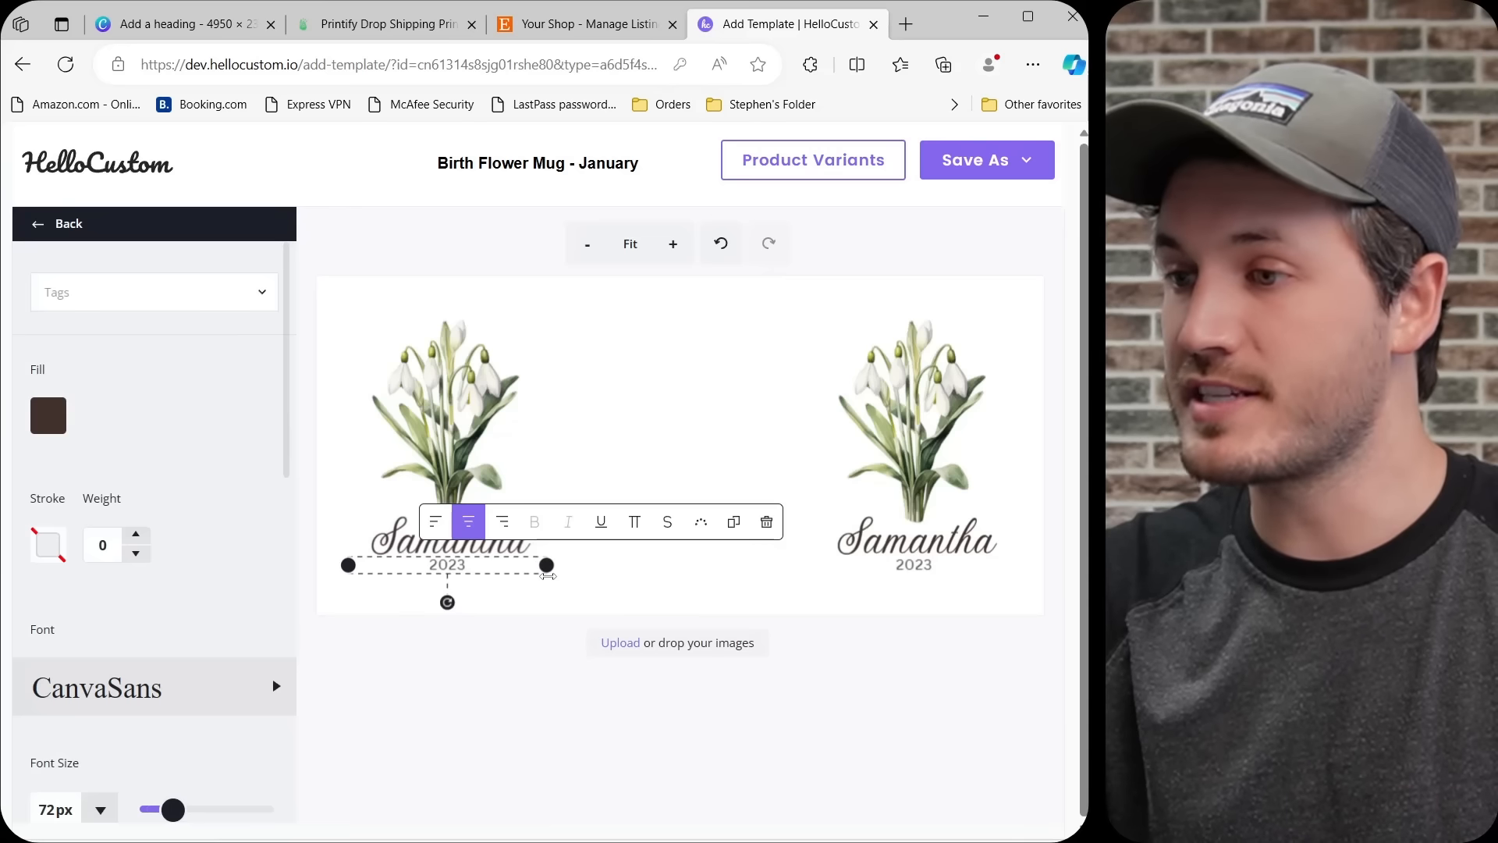
{"action": "left_click", "coordinate": [191, 300]}
{"action": "left_click", "coordinate": [139, 370]}
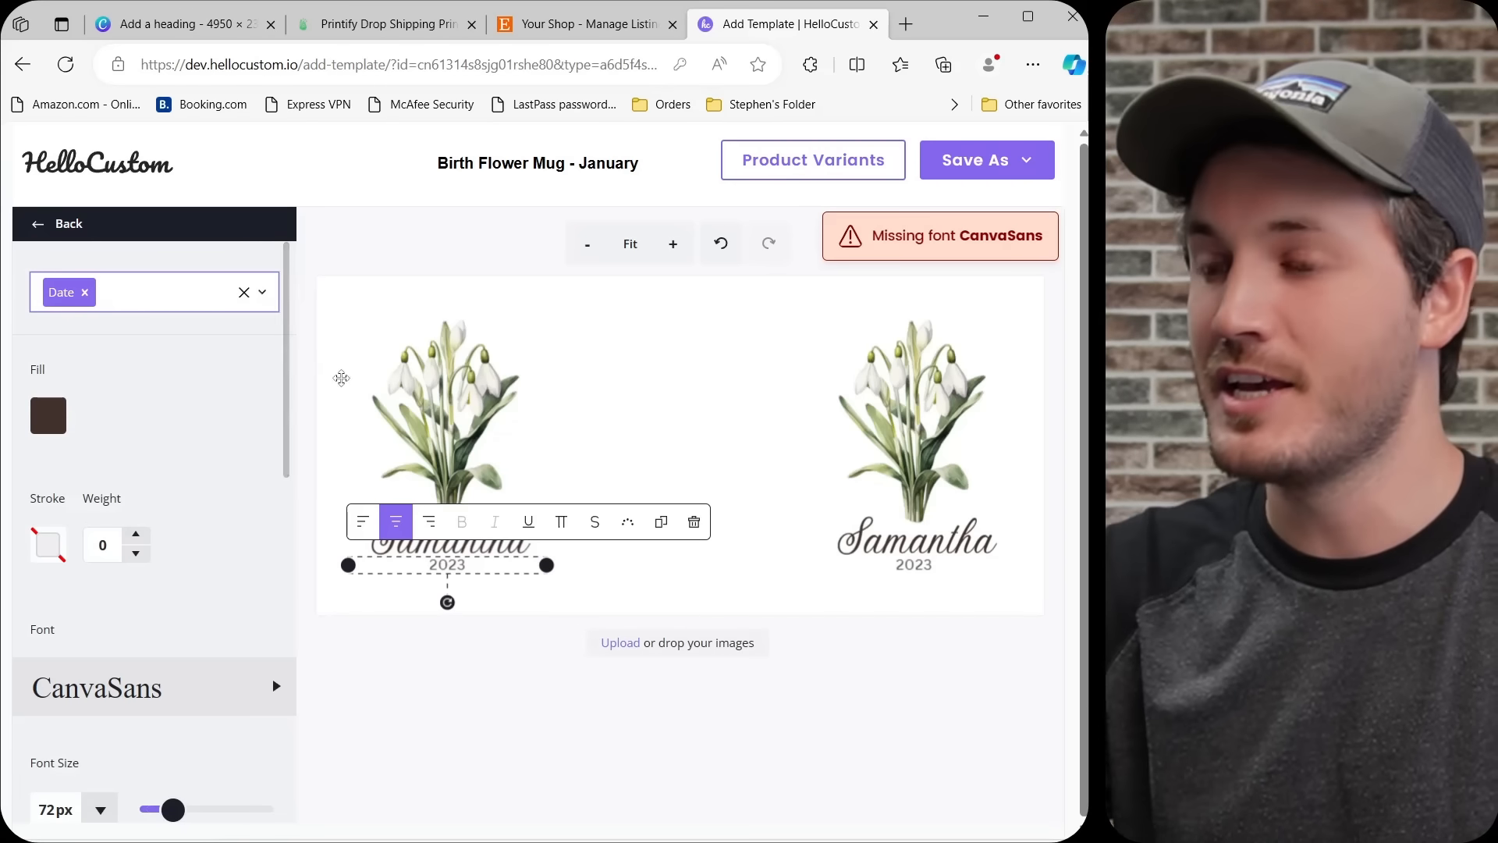
Replace the missing CanvaSans font of the year under the left bouquet with Antic.
{"action": "left_click", "coordinate": [171, 690]}
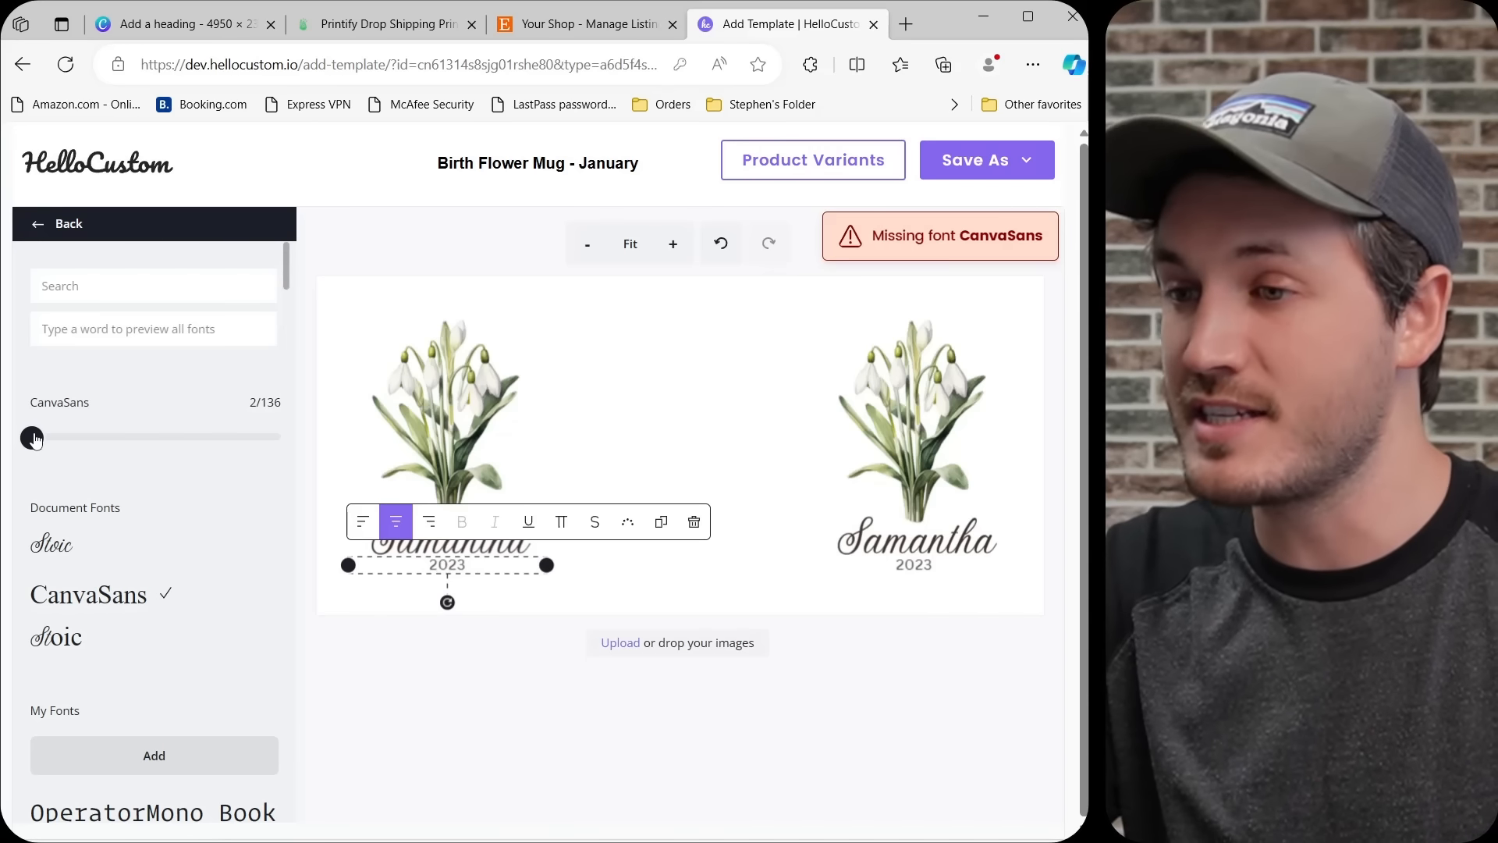
{"action": "left_click_drag", "start_coordinate": [36, 438], "coordinate": [60, 441]}
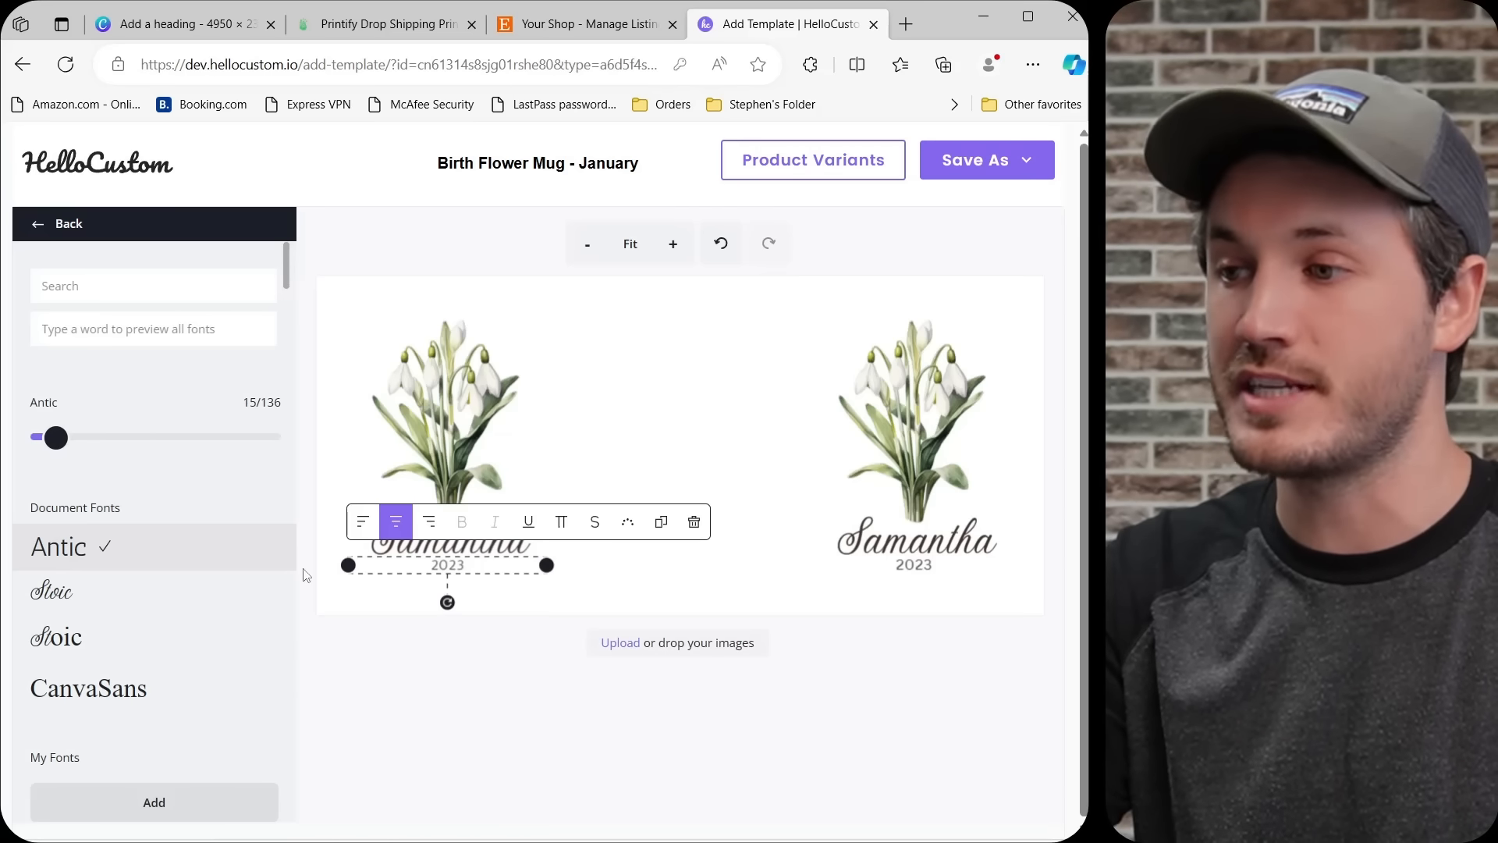
{"action": "left_click", "coordinate": [702, 433]}
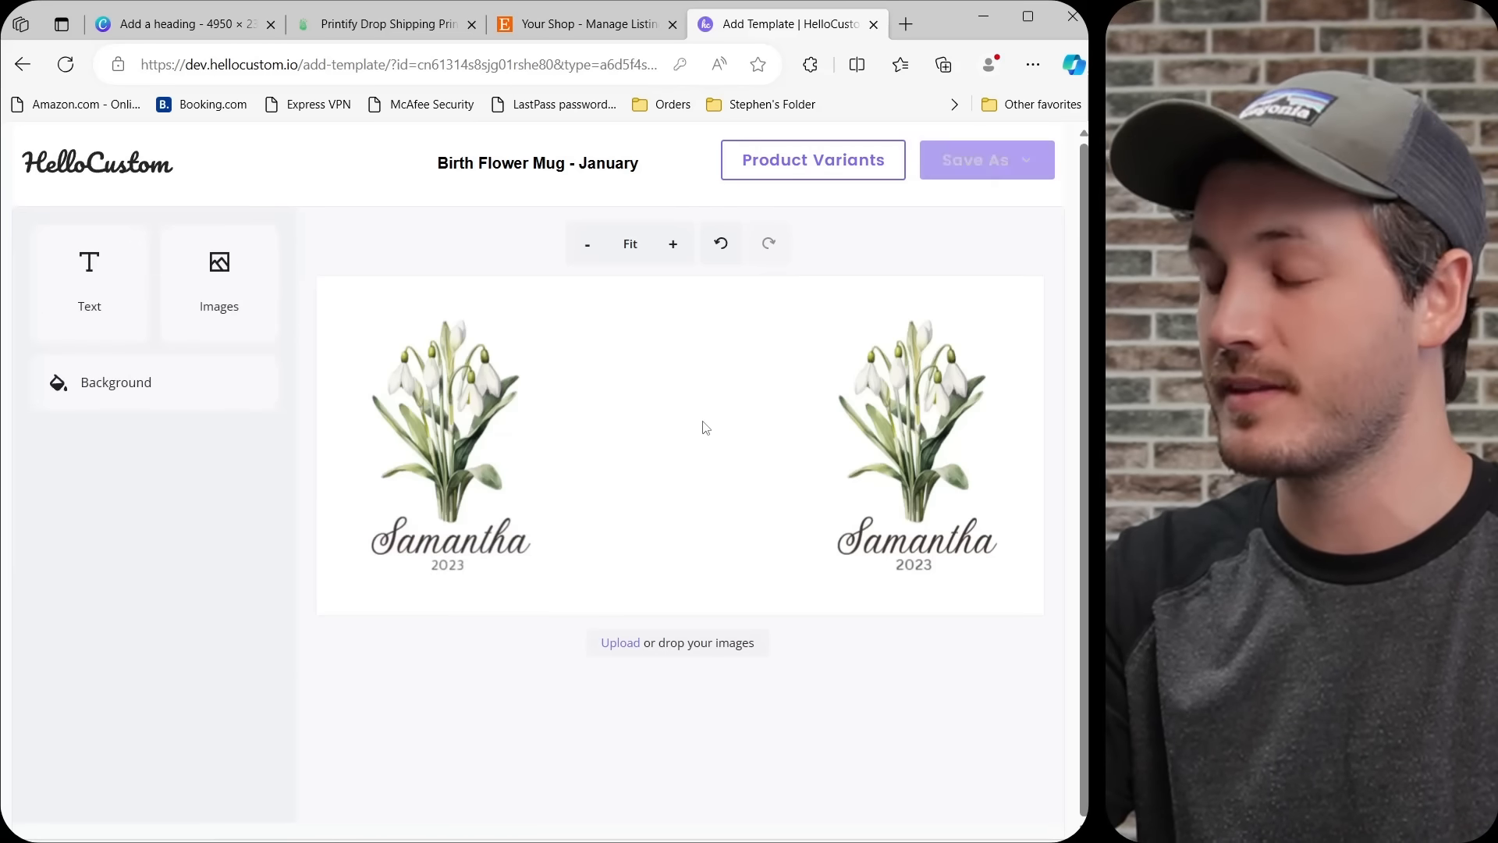
Widen the text box of the year under the right bouquet and set its font to Antic.
{"action": "left_click", "coordinate": [906, 567]}
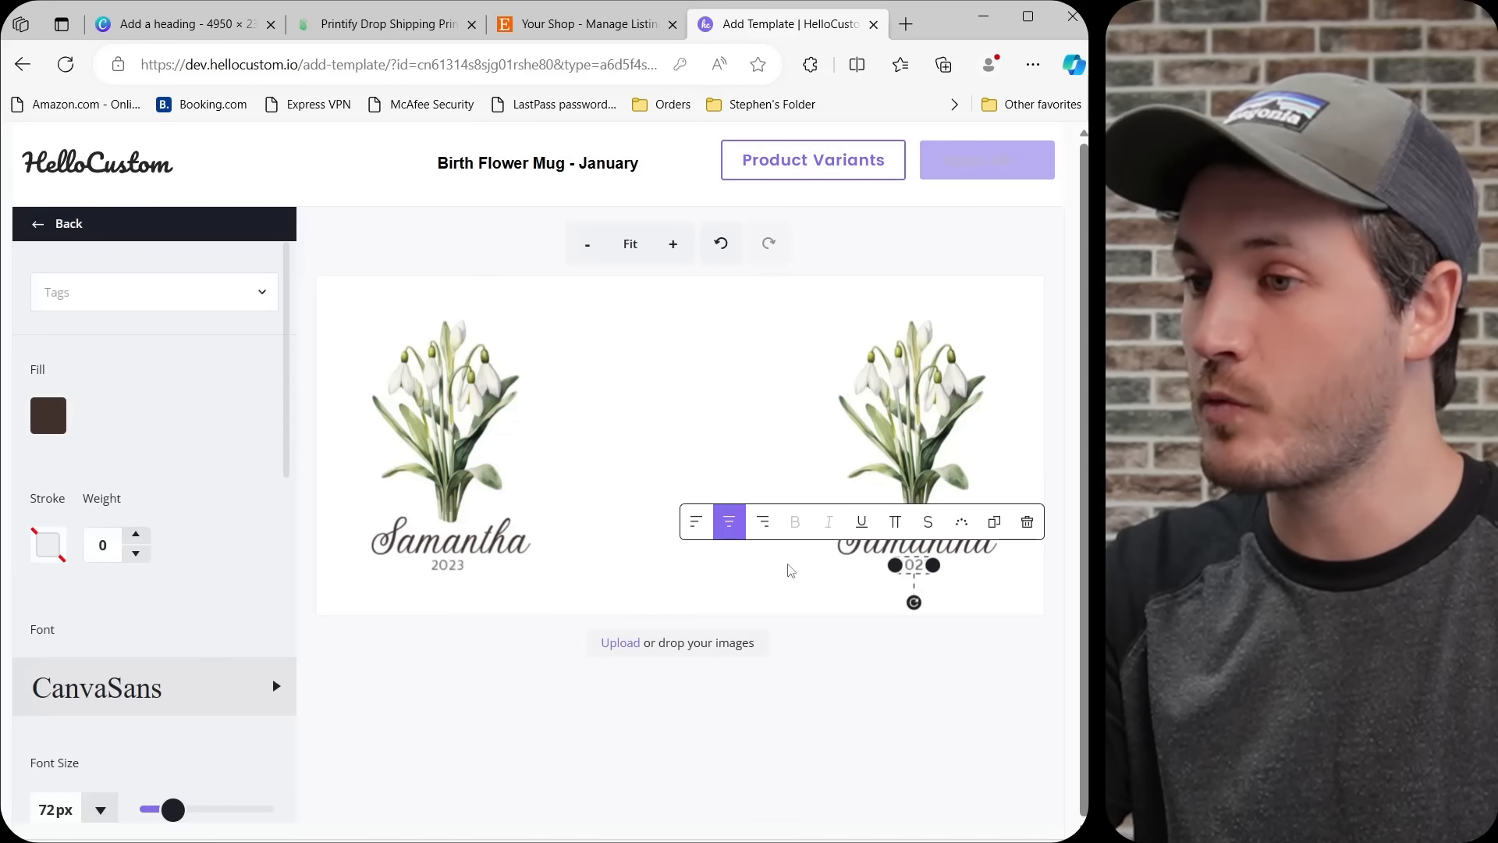
{"action": "left_click_drag", "start_coordinate": [895, 565], "coordinate": [805, 578]}
{"action": "scroll", "coordinate": [187, 468], "scroll_direction": "down", "scroll_amount": 3}
{"action": "left_click", "coordinate": [152, 445]}
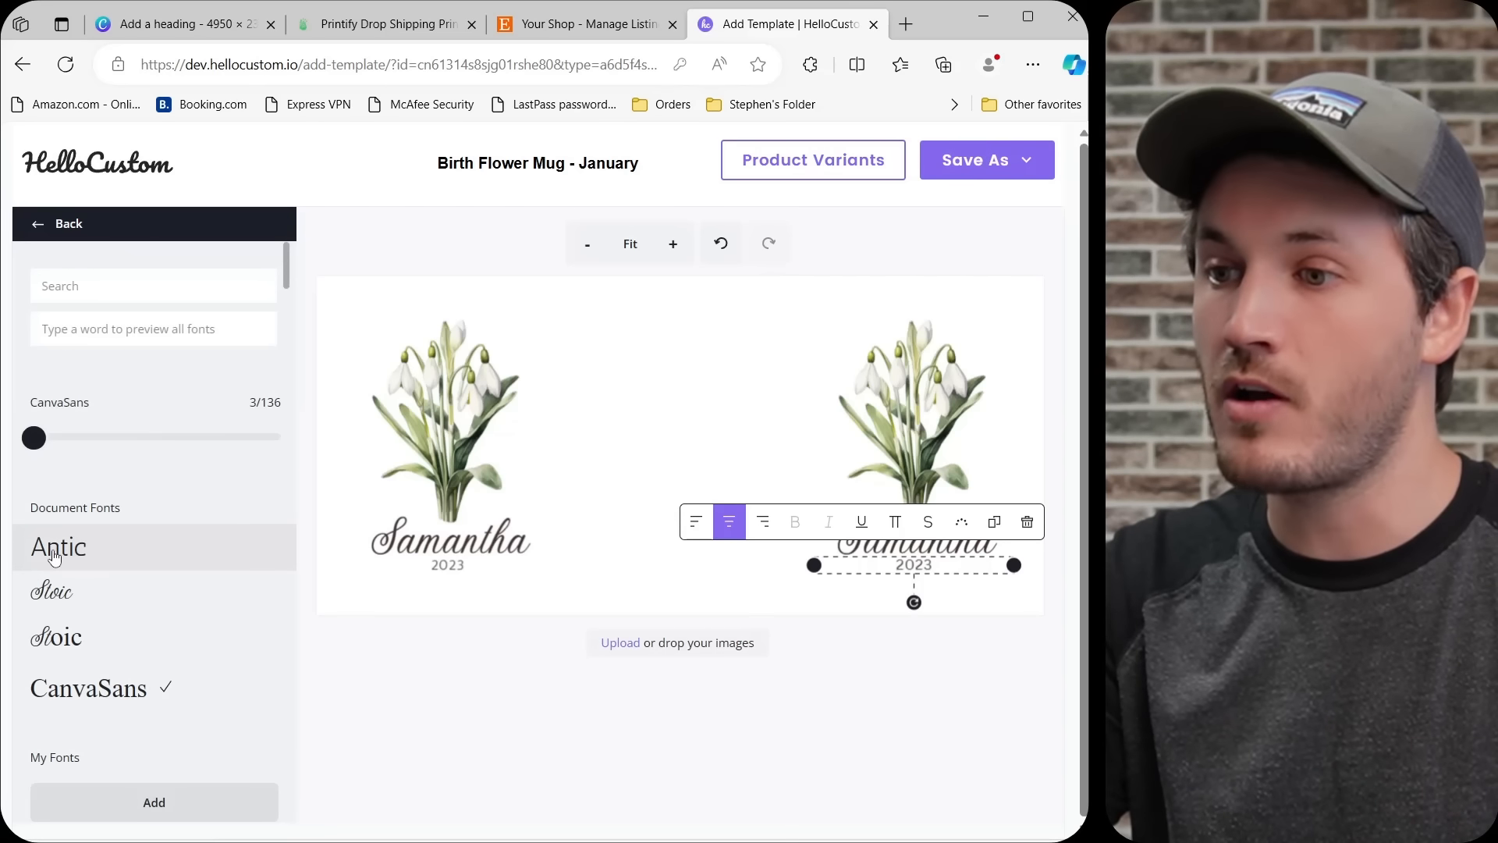
{"action": "left_click", "coordinate": [53, 556]}
{"action": "left_click", "coordinate": [766, 426]}
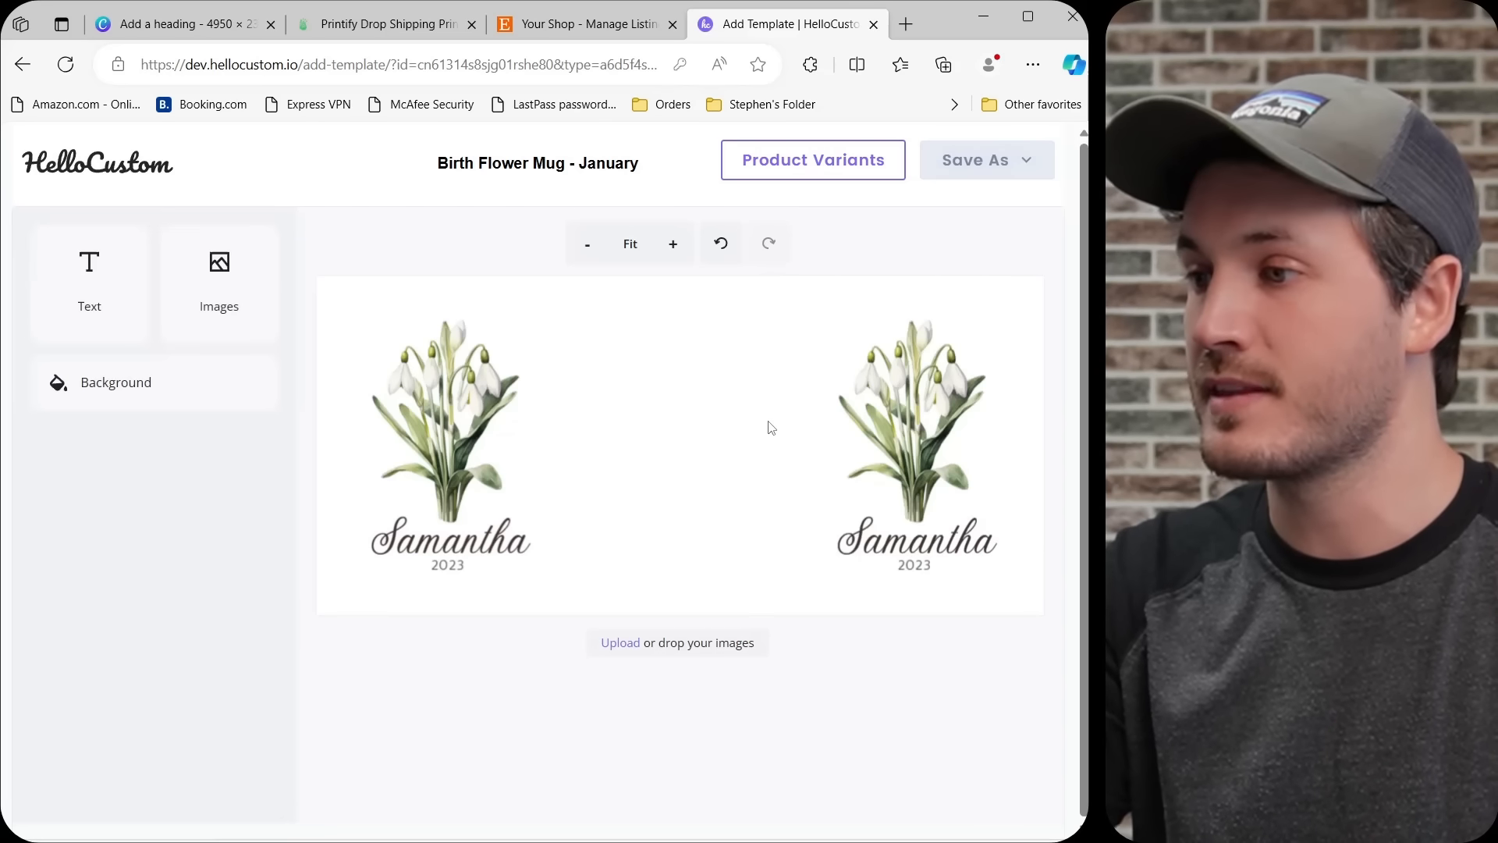
Widen the text box of the name under the right bouquet and give it the Name tag.
{"action": "left_click", "coordinate": [919, 534]}
{"action": "left_click_drag", "start_coordinate": [821, 536], "coordinate": [802, 537]}
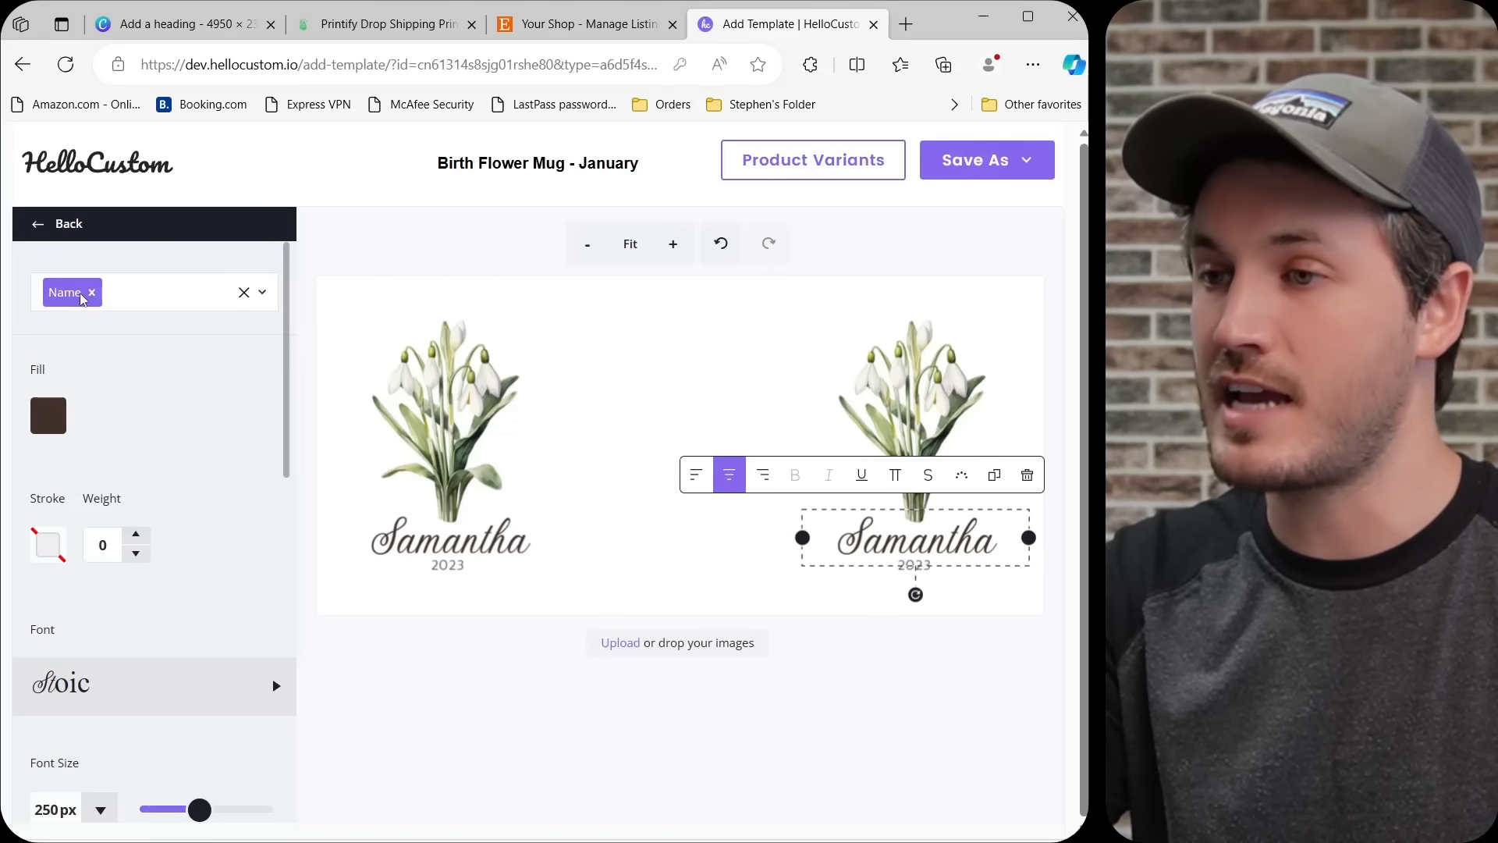
{"action": "left_click", "coordinate": [640, 337]}
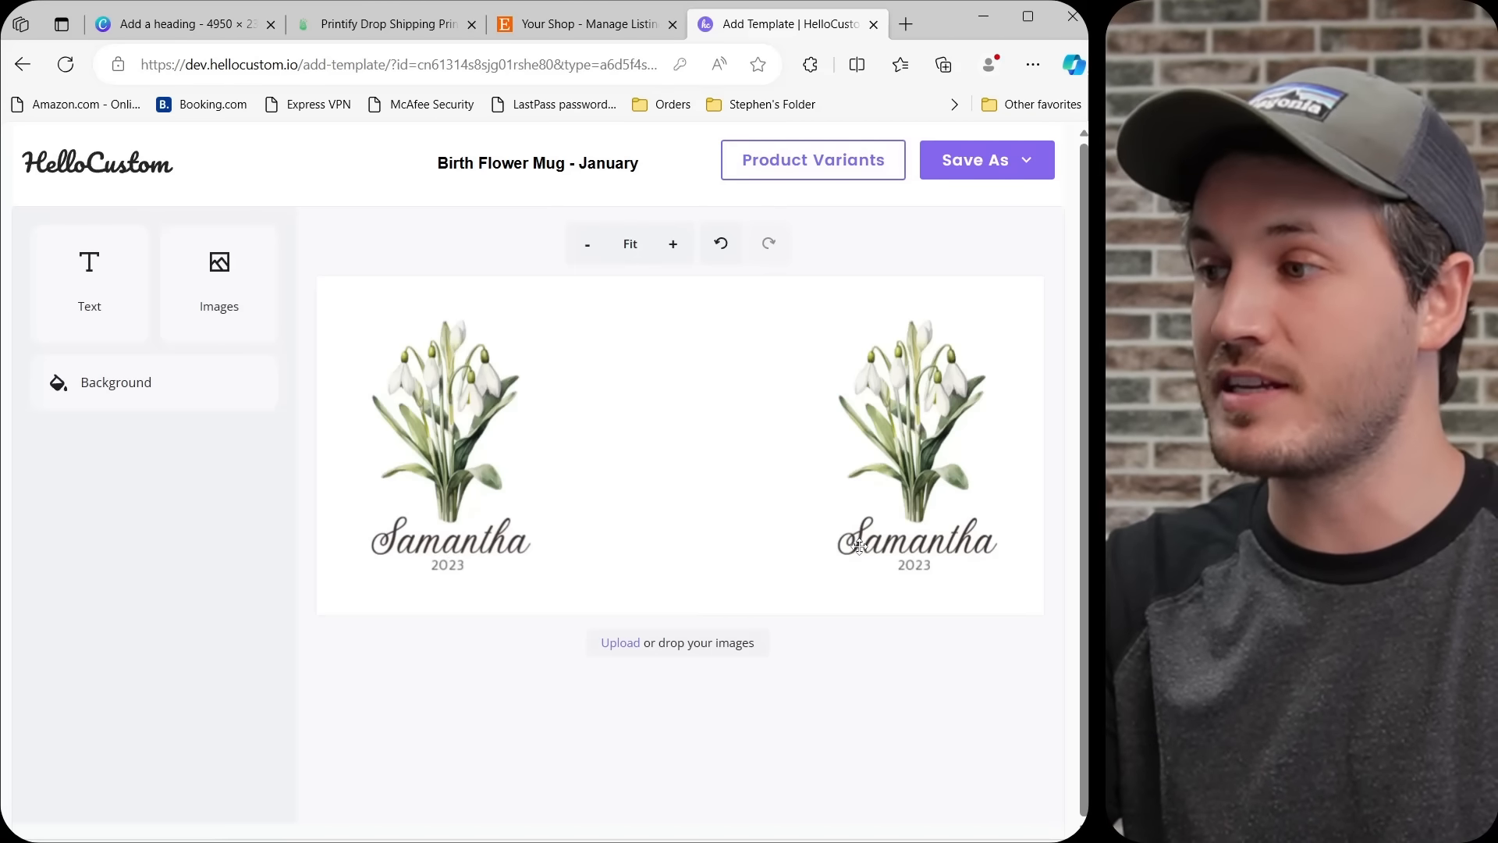
Save the January mug template as active, suppress future background warnings, and publish it.
{"action": "left_click", "coordinate": [989, 165]}
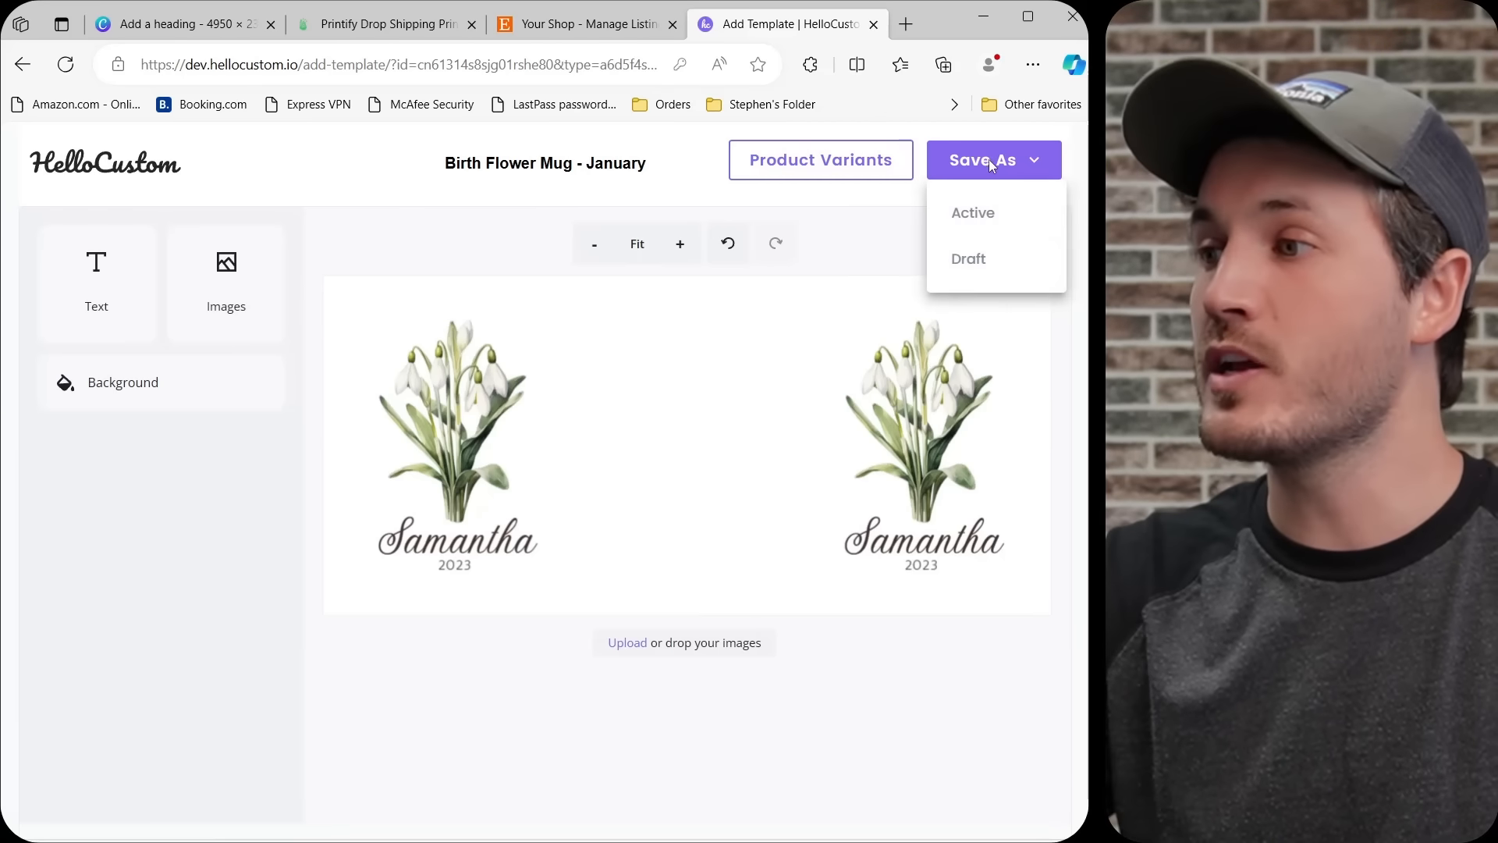
{"action": "left_click", "coordinate": [984, 214]}
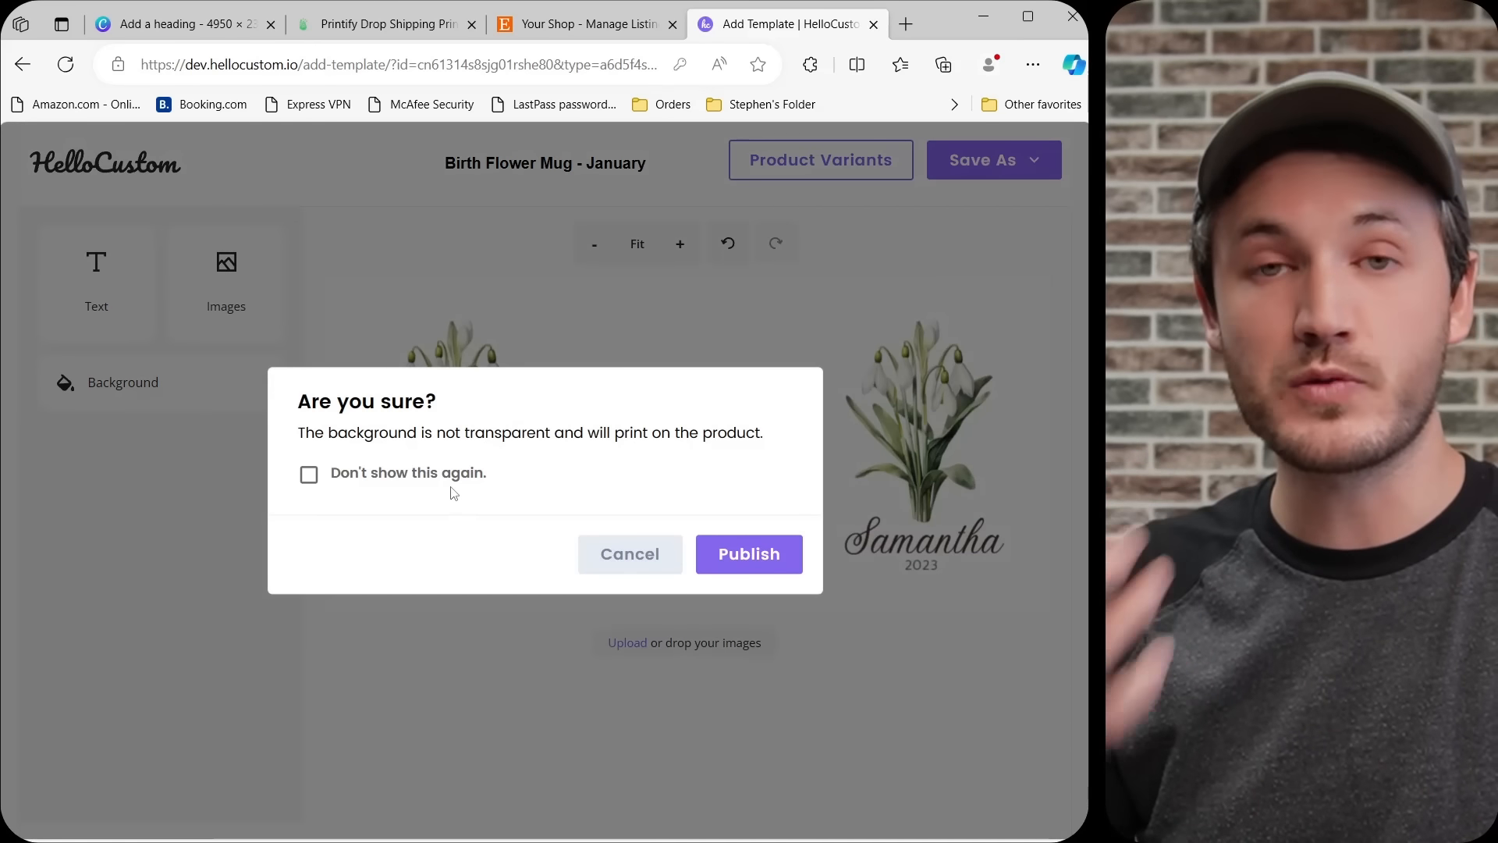
{"action": "left_click", "coordinate": [309, 476]}
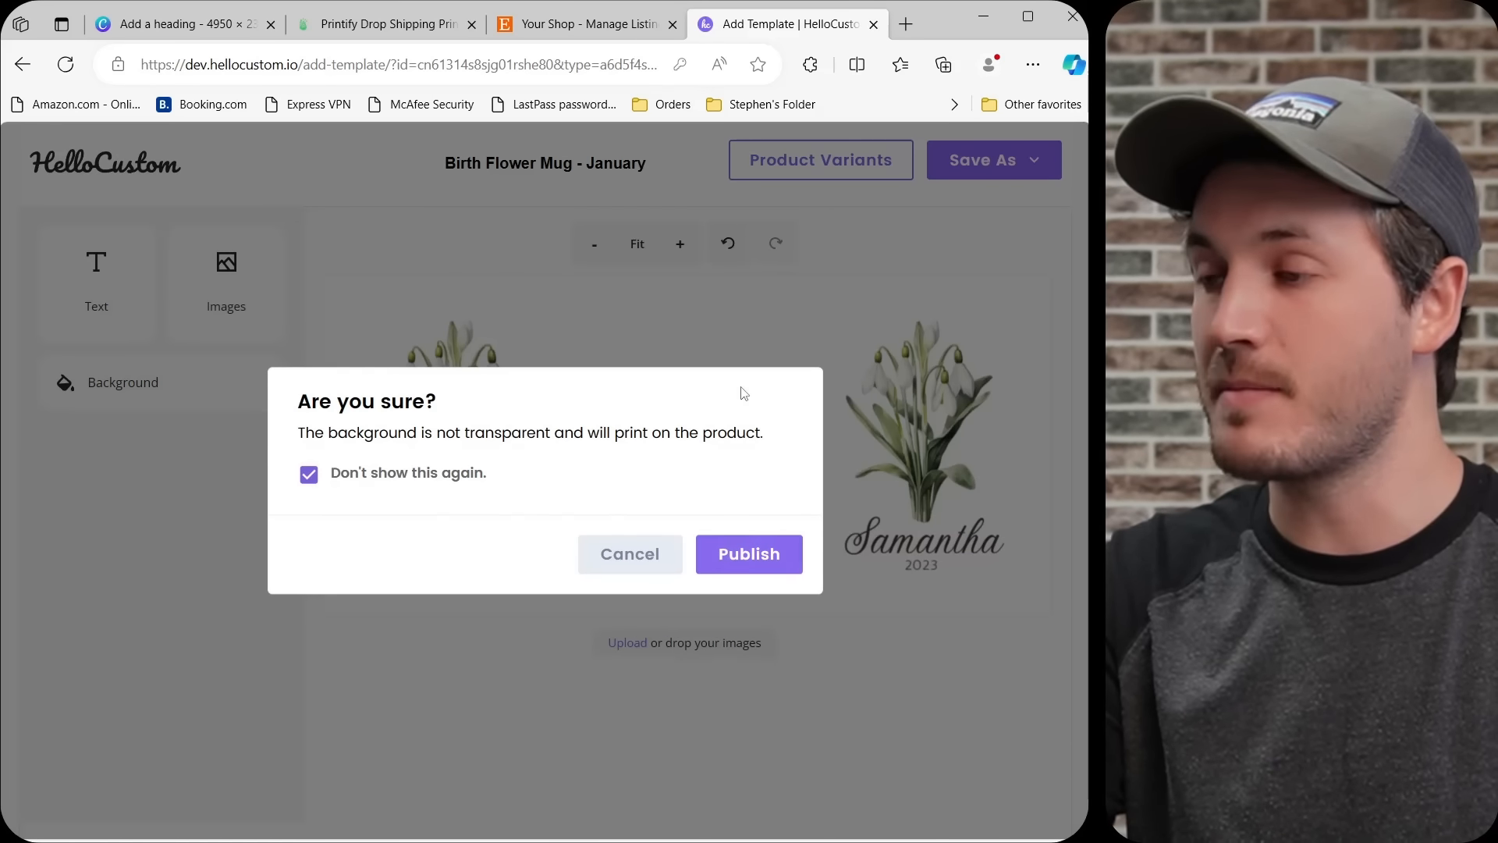
{"action": "left_click", "coordinate": [738, 558]}
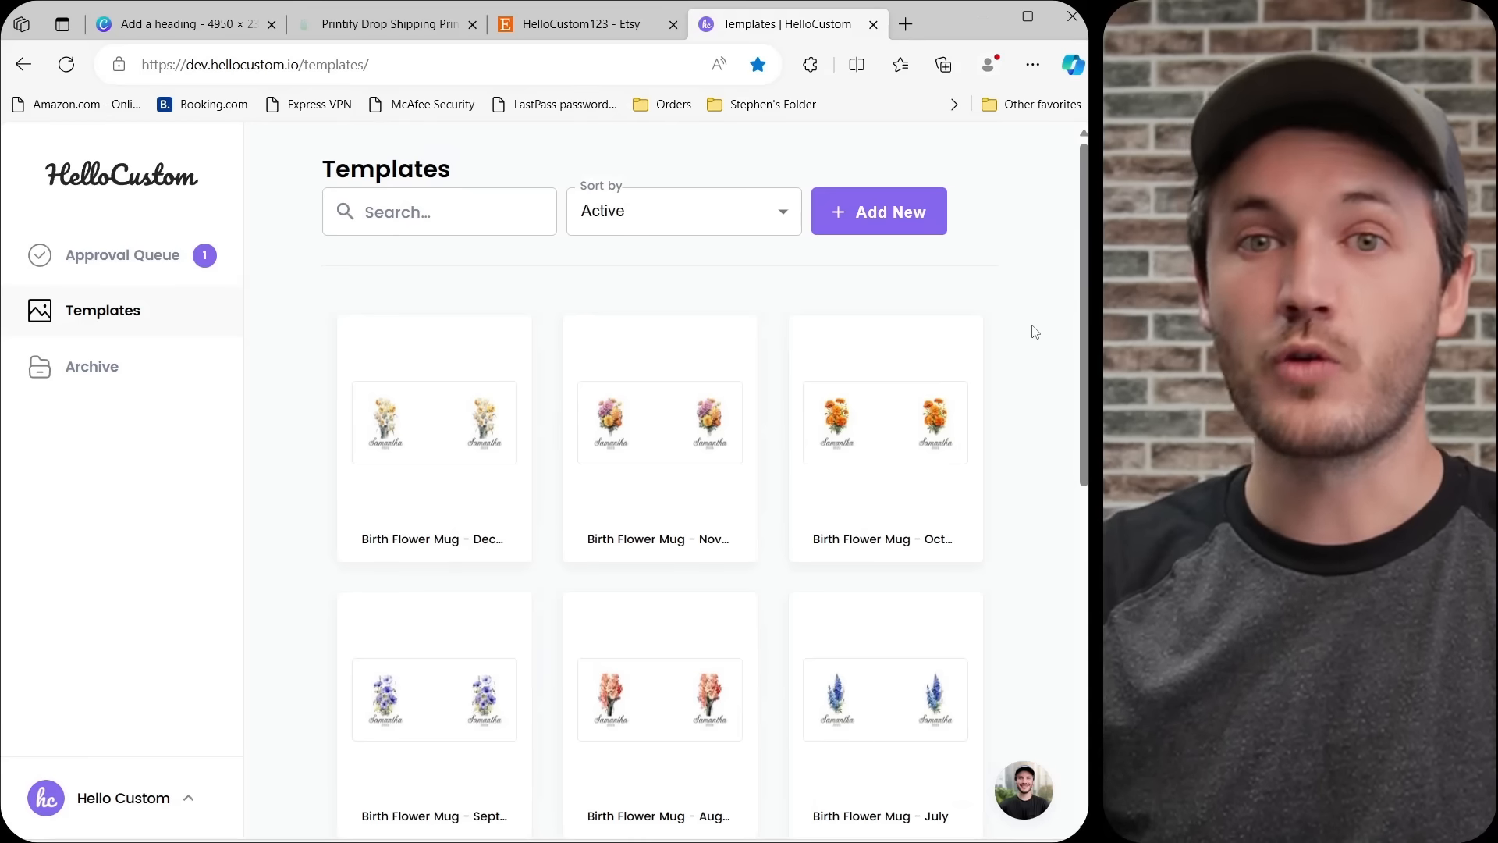
Look through the saved birth flower mug templates for all months.
{"action": "scroll", "coordinate": [1034, 334], "scroll_direction": "down", "scroll_amount": 4}
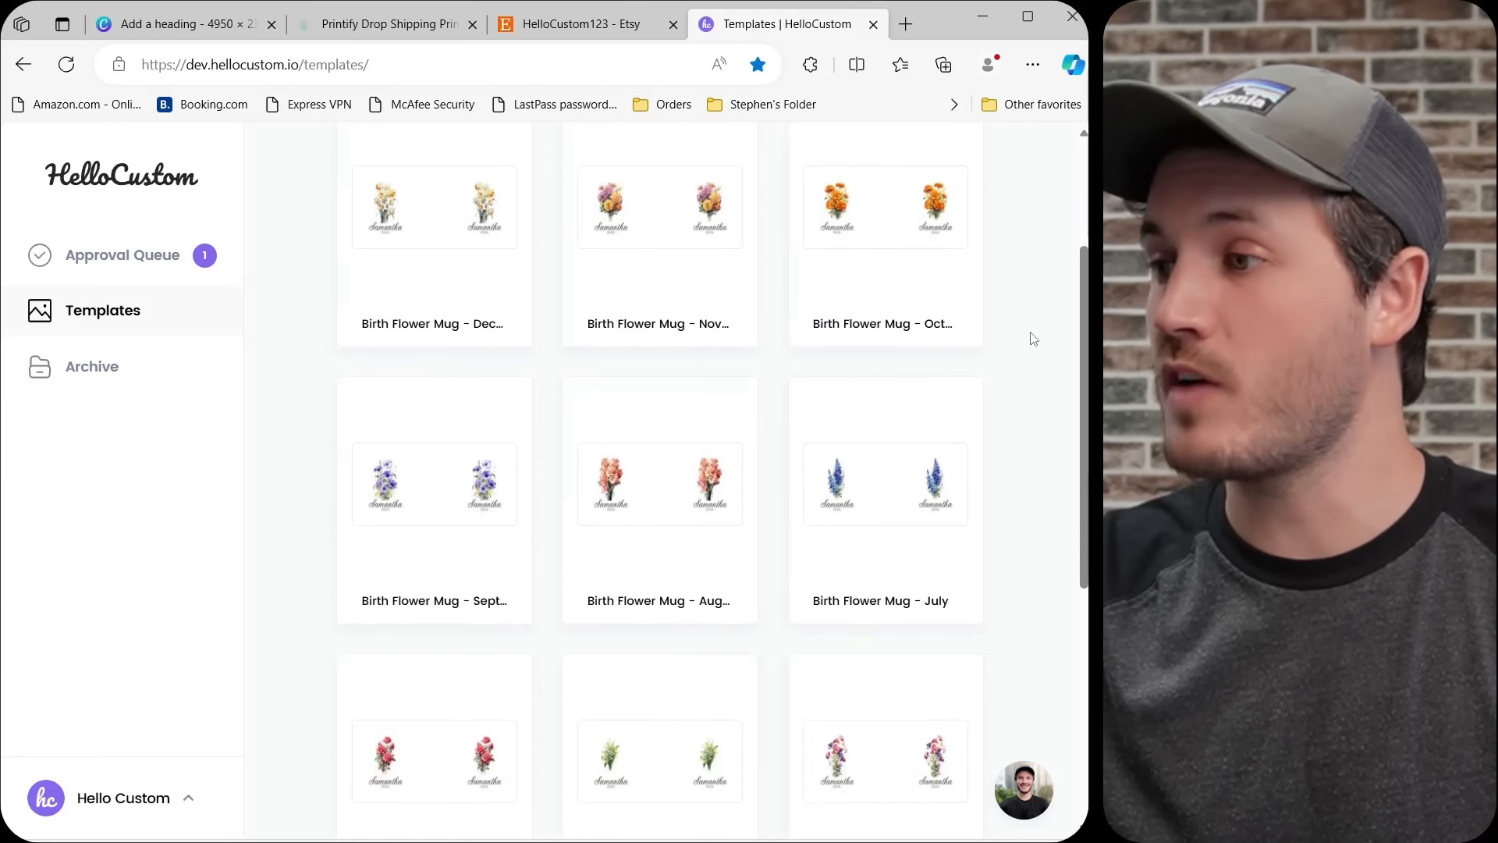
{"action": "scroll", "coordinate": [1030, 351], "scroll_direction": "down", "scroll_amount": 4}
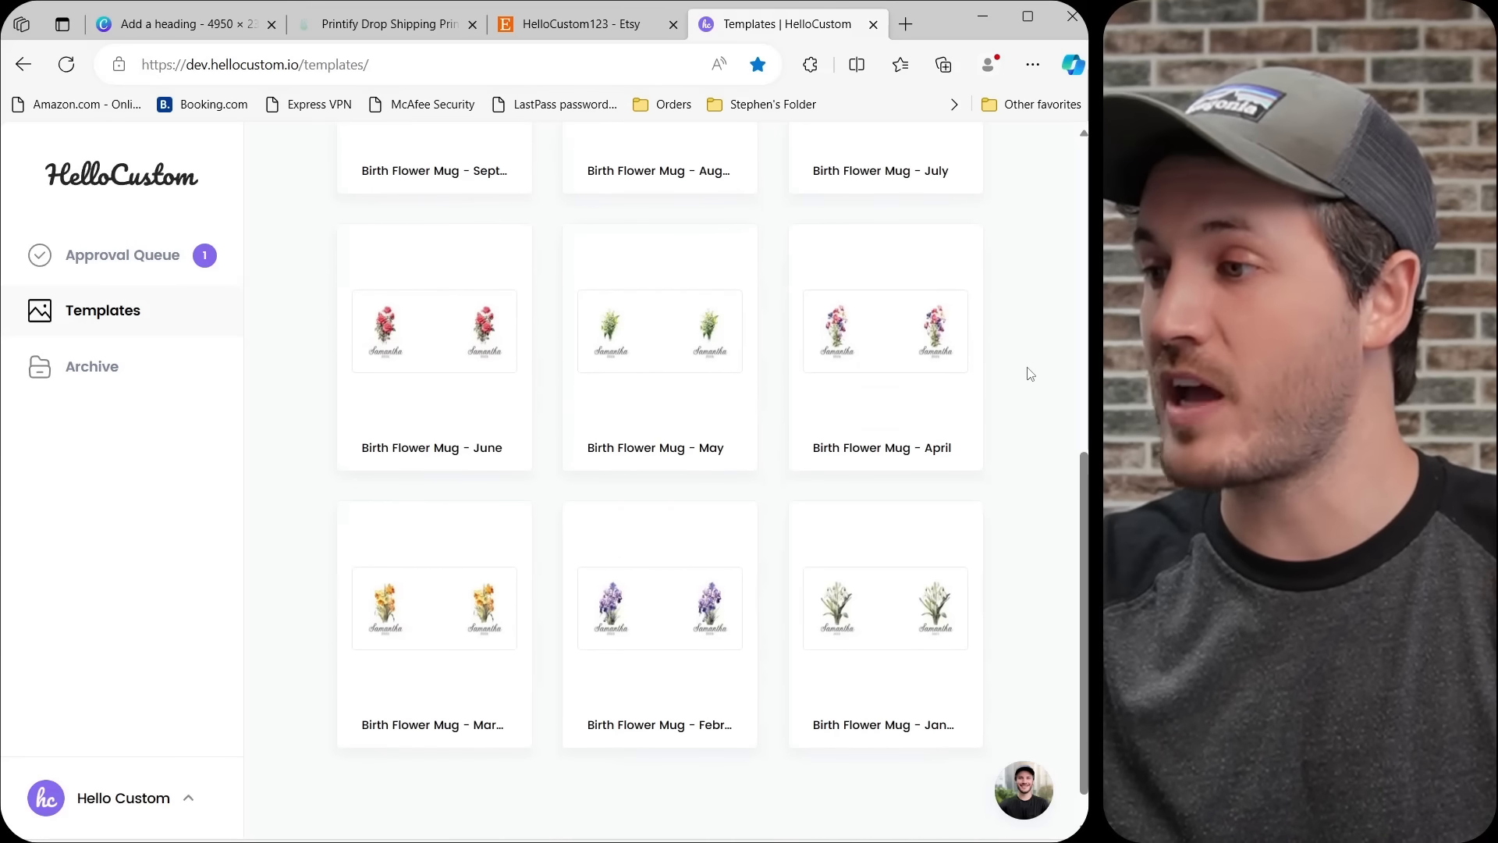
{"action": "scroll", "coordinate": [1025, 386], "scroll_direction": "up", "scroll_amount": 5}
{"action": "scroll", "coordinate": [1029, 399], "scroll_direction": "up", "scroll_amount": 1}
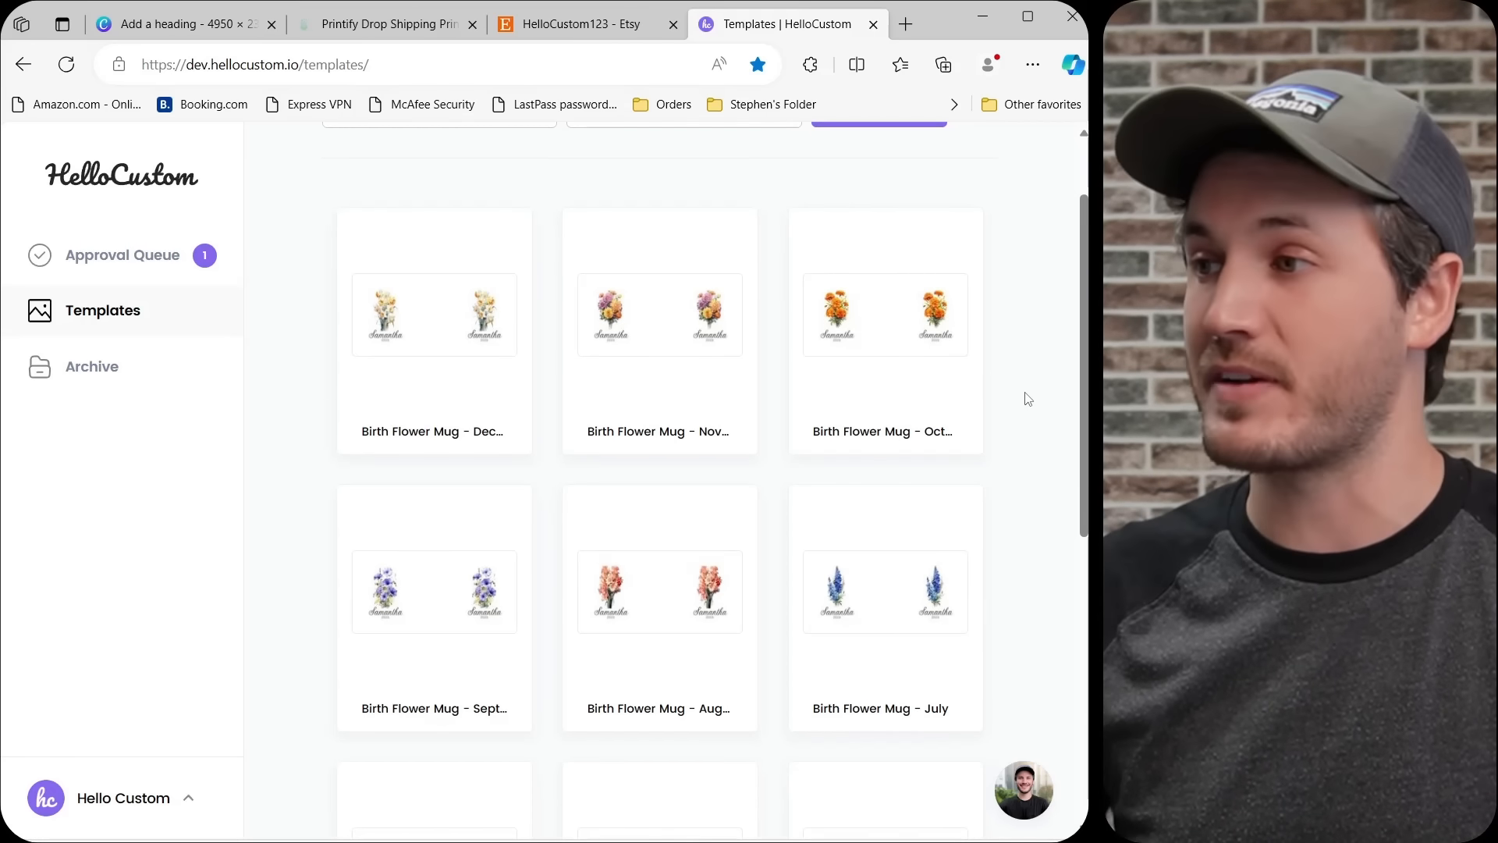
Switch to the Etsy shop, open the "Birth Flower Mug - January" listing, and choose January as the month.
{"action": "left_click", "coordinate": [602, 33]}
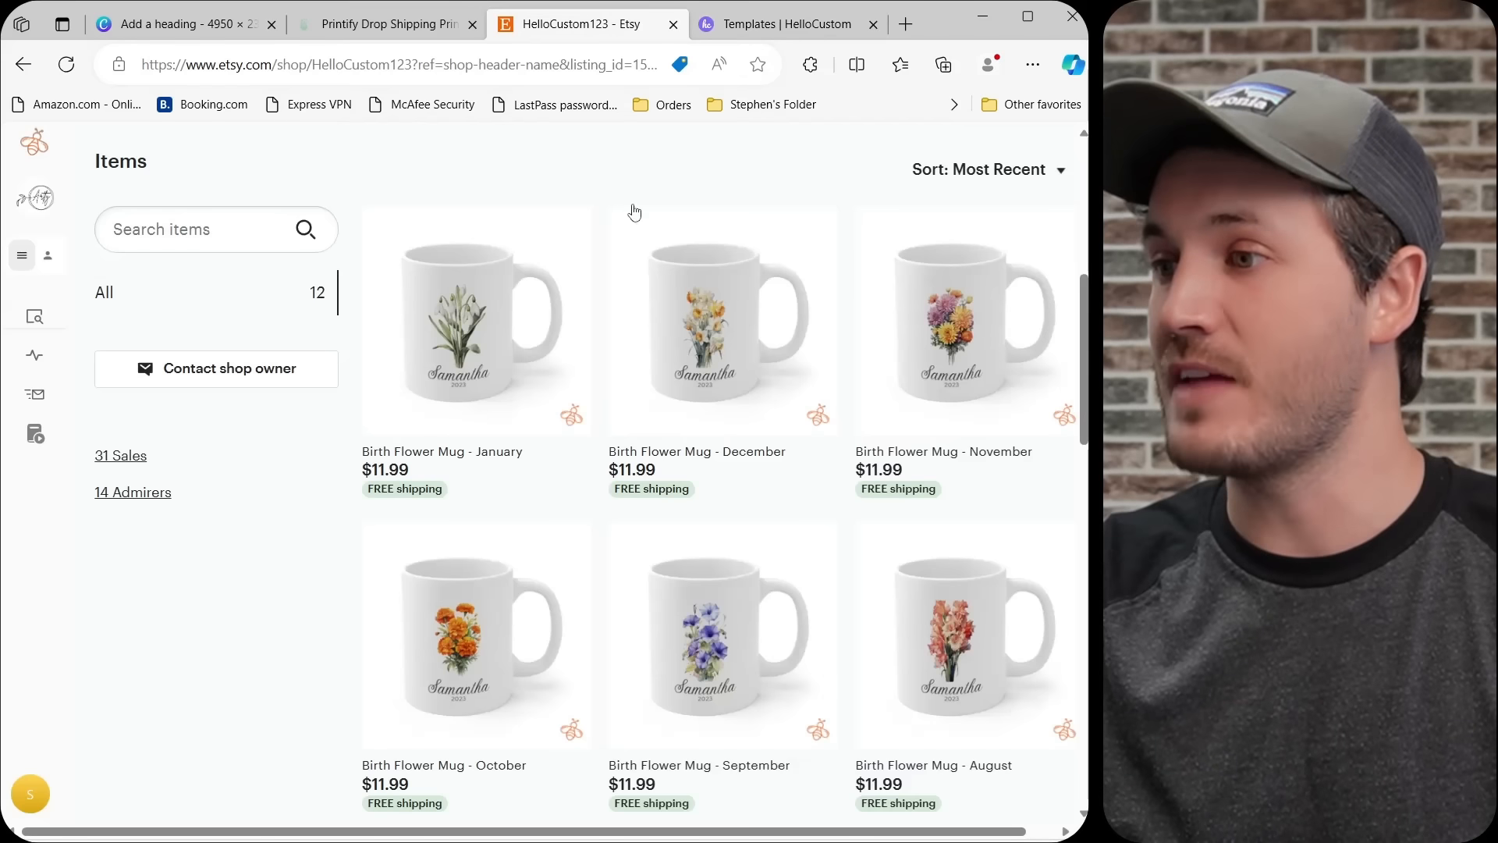
{"action": "left_click", "coordinate": [476, 326]}
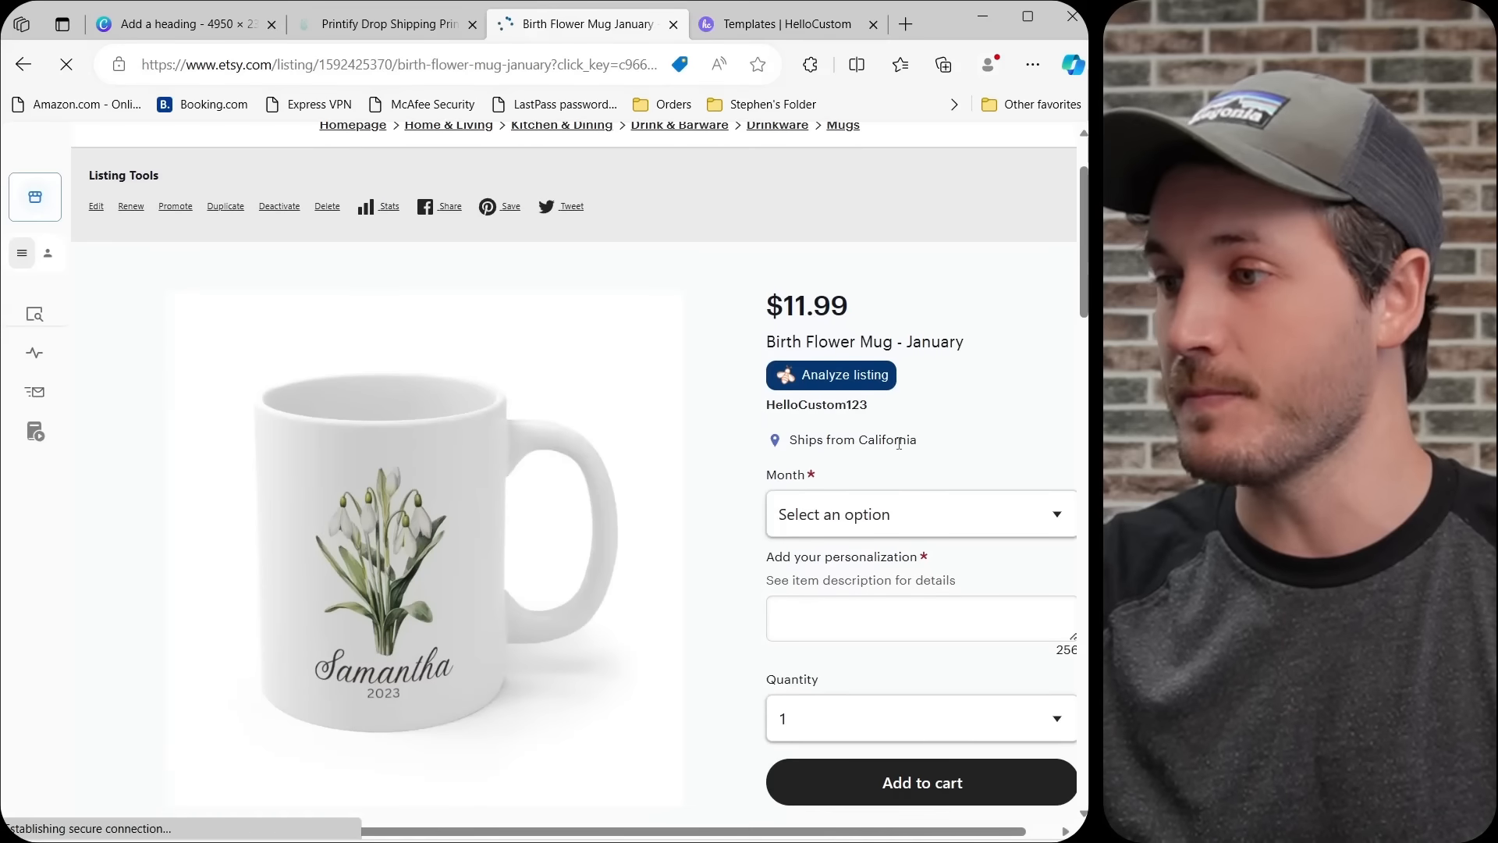
{"action": "left_click", "coordinate": [880, 513]}
{"action": "left_click", "coordinate": [846, 578]}
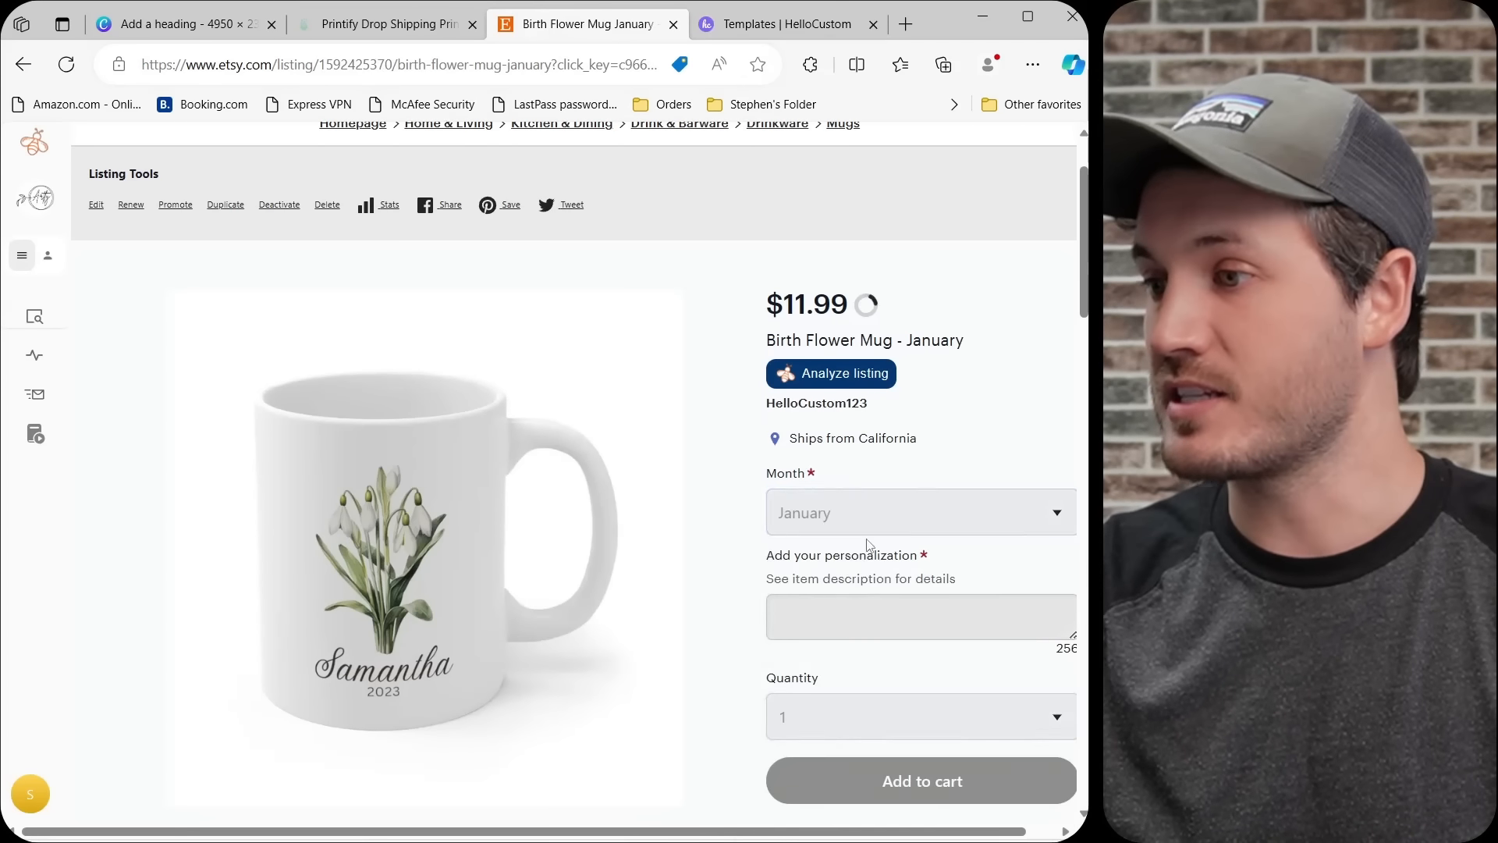
Fill in the listing's personalization with a question requesting the customer's name and the date 2022.
{"action": "scroll", "coordinate": [835, 495], "scroll_direction": "down", "scroll_amount": 1}
{"action": "left_click", "coordinate": [818, 511]}
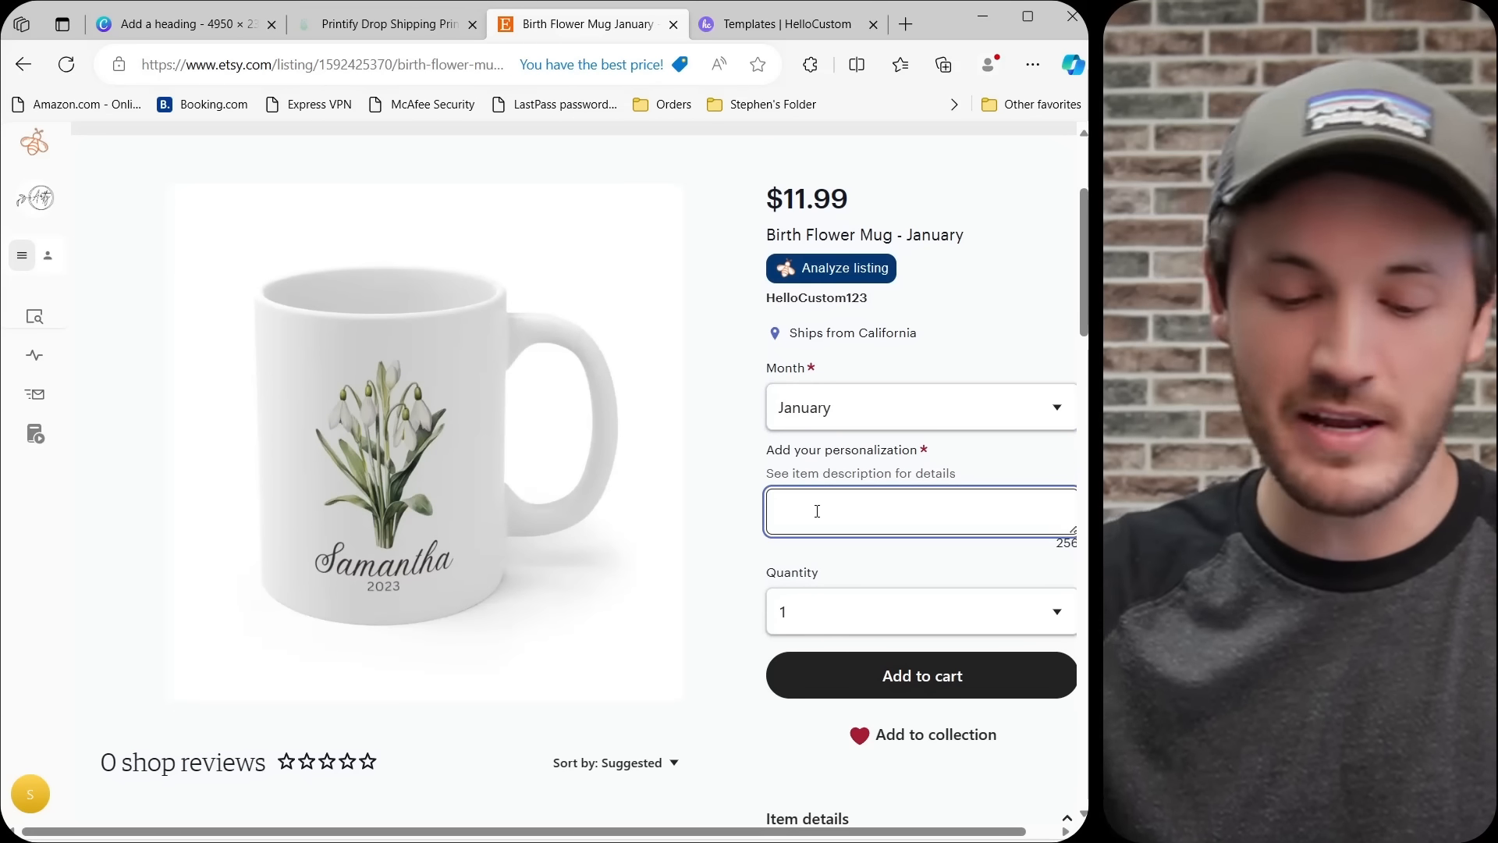
{"action": "type", "text": "Can t"}
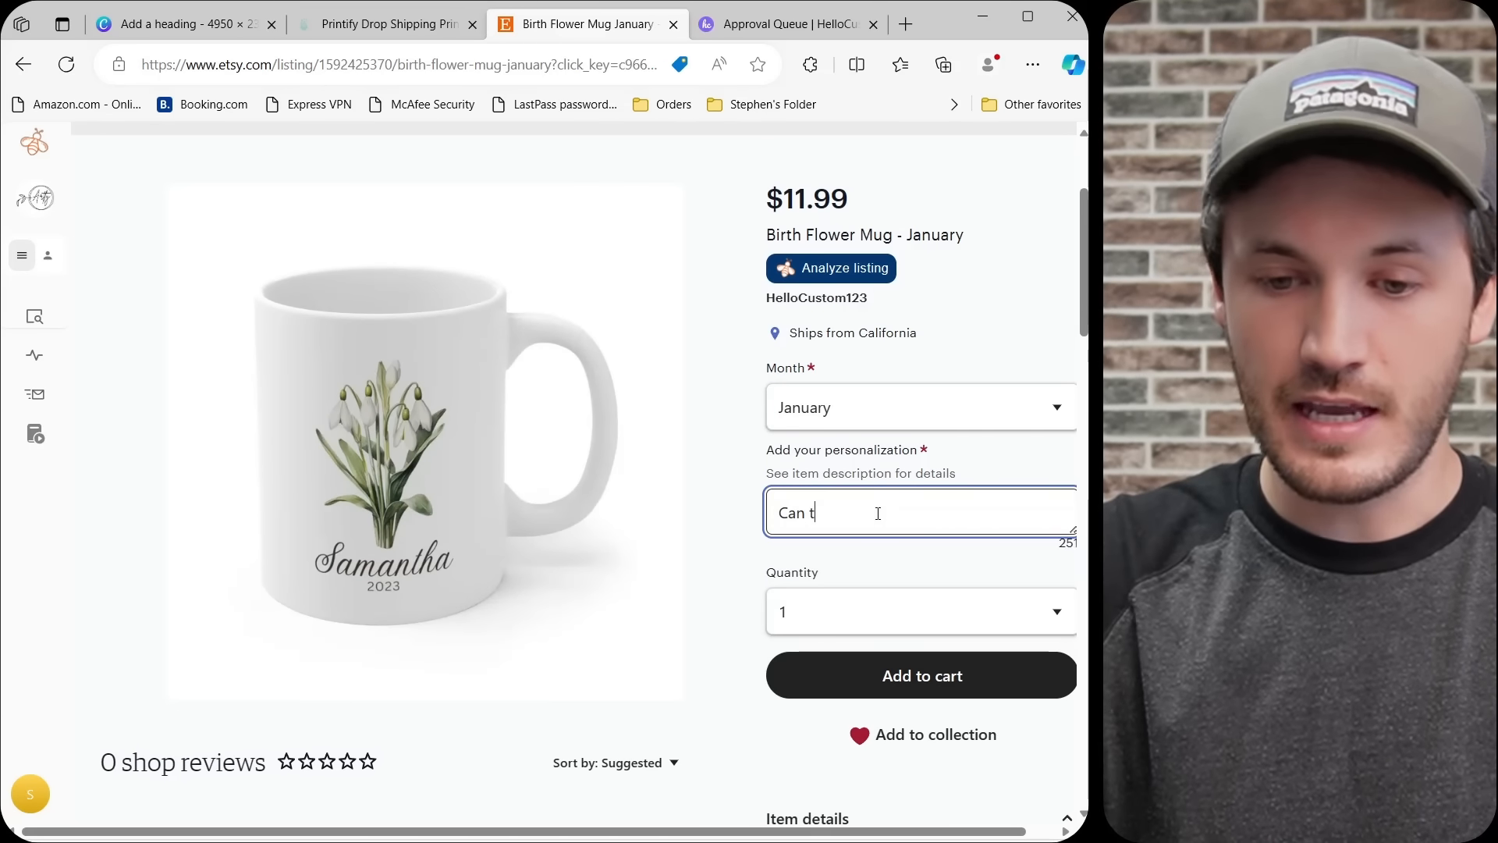
{"action": "type", "text": "he name be"}
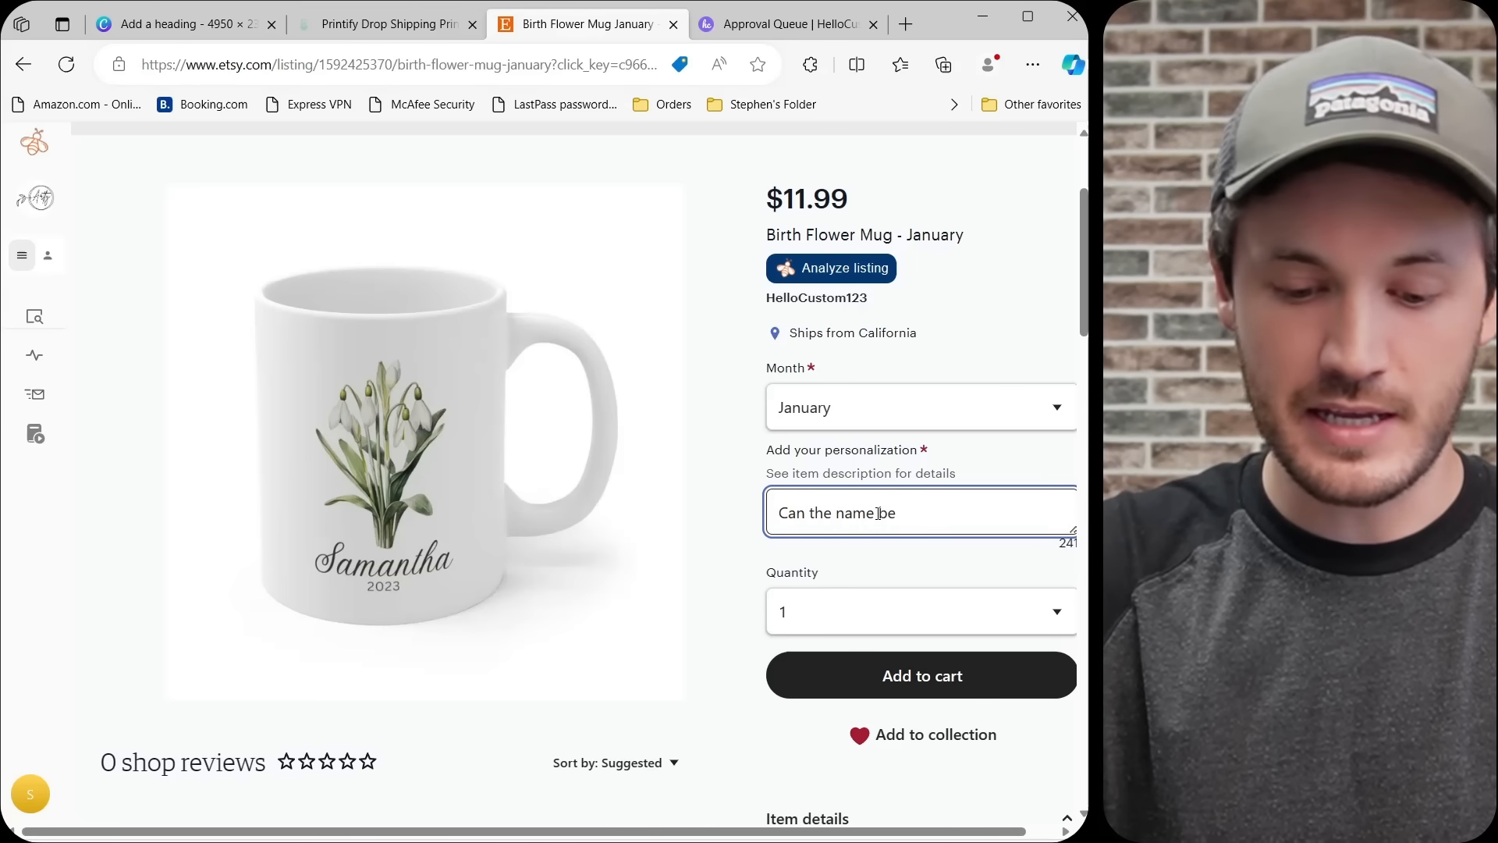
{"action": "type", "text": " Kendra and the date be 2022?"}
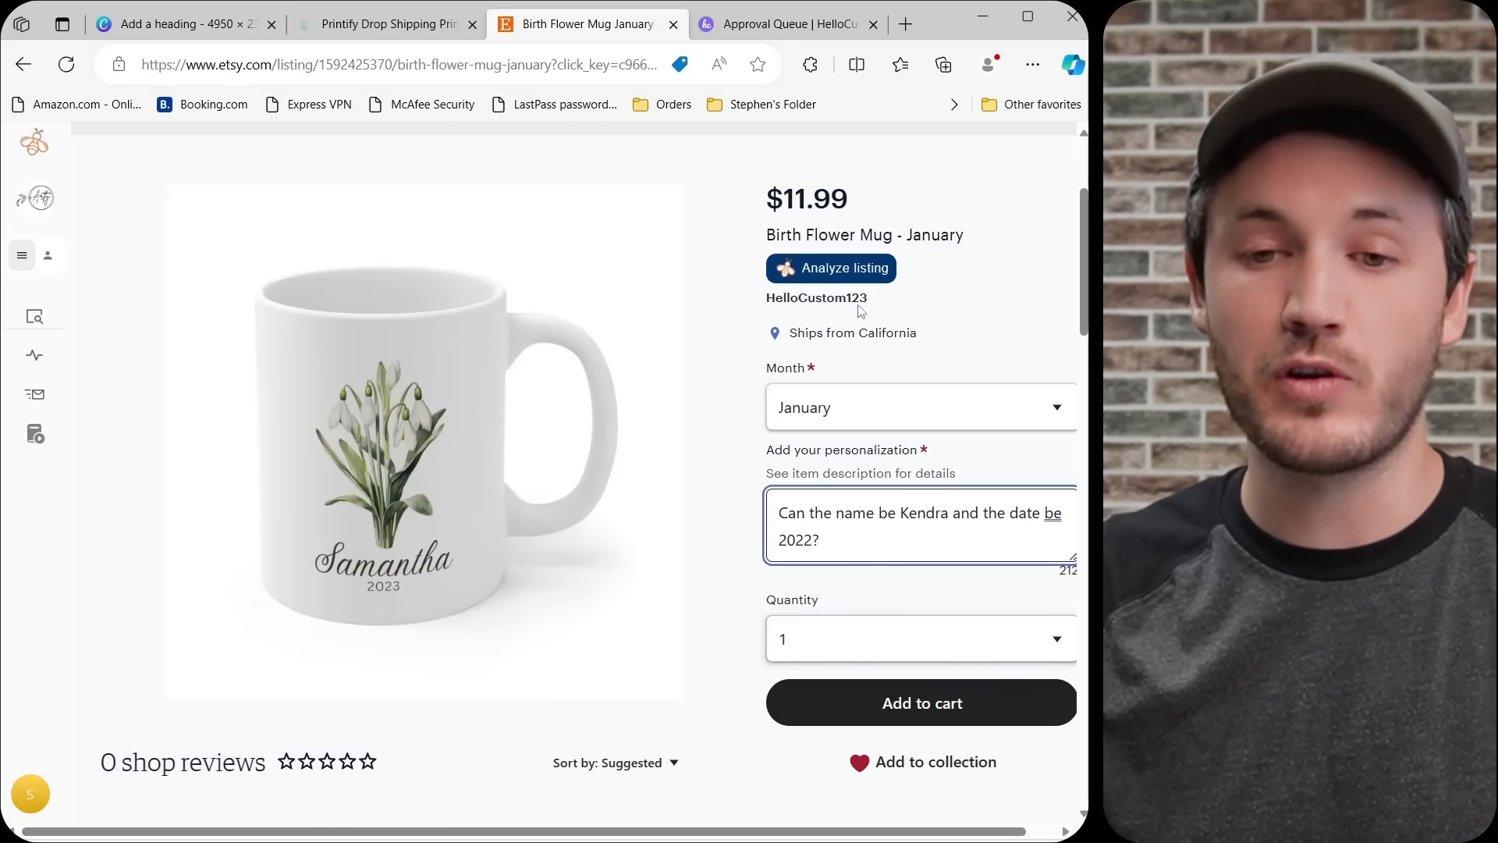
Switch to the HelloCustom approval queue and check the January mug order's requested name and date against its enlarged design preview.
{"action": "left_click", "coordinate": [790, 33]}
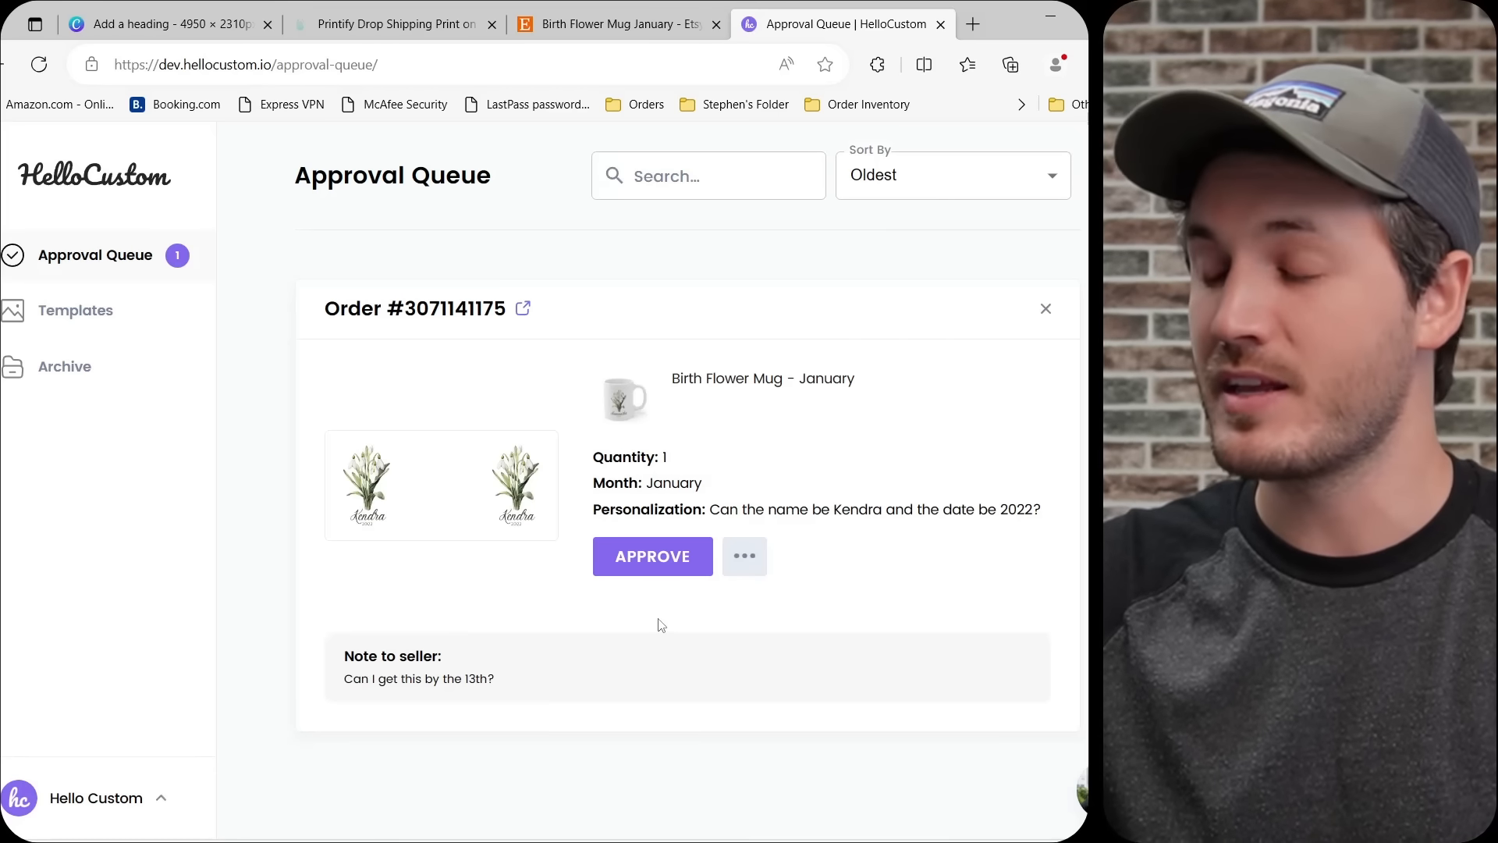
{"action": "double_click", "coordinate": [861, 510]}
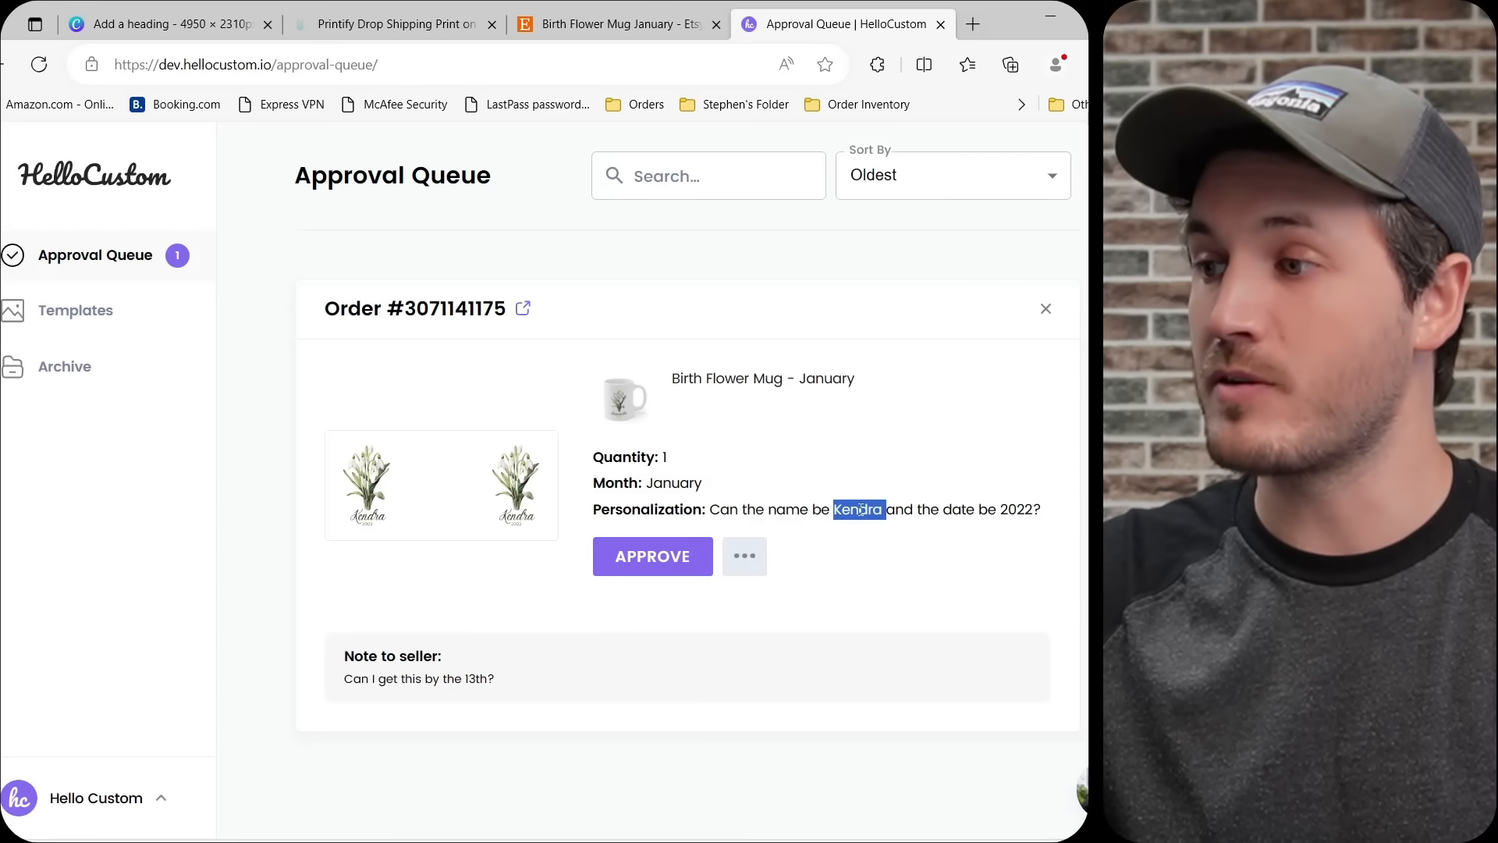
{"action": "double_click", "coordinate": [1014, 509]}
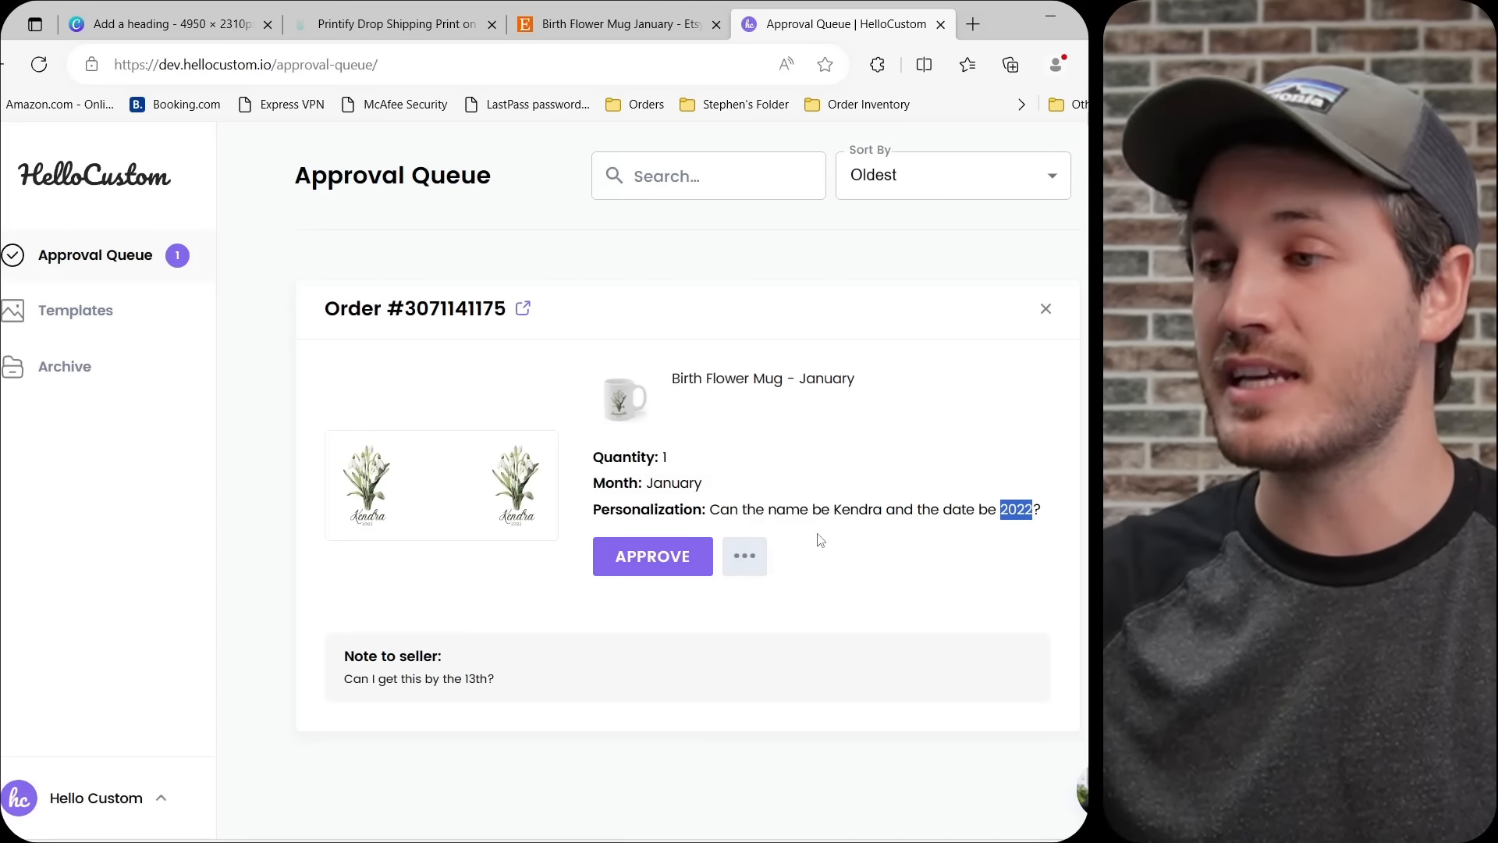
{"action": "left_click", "coordinate": [518, 534]}
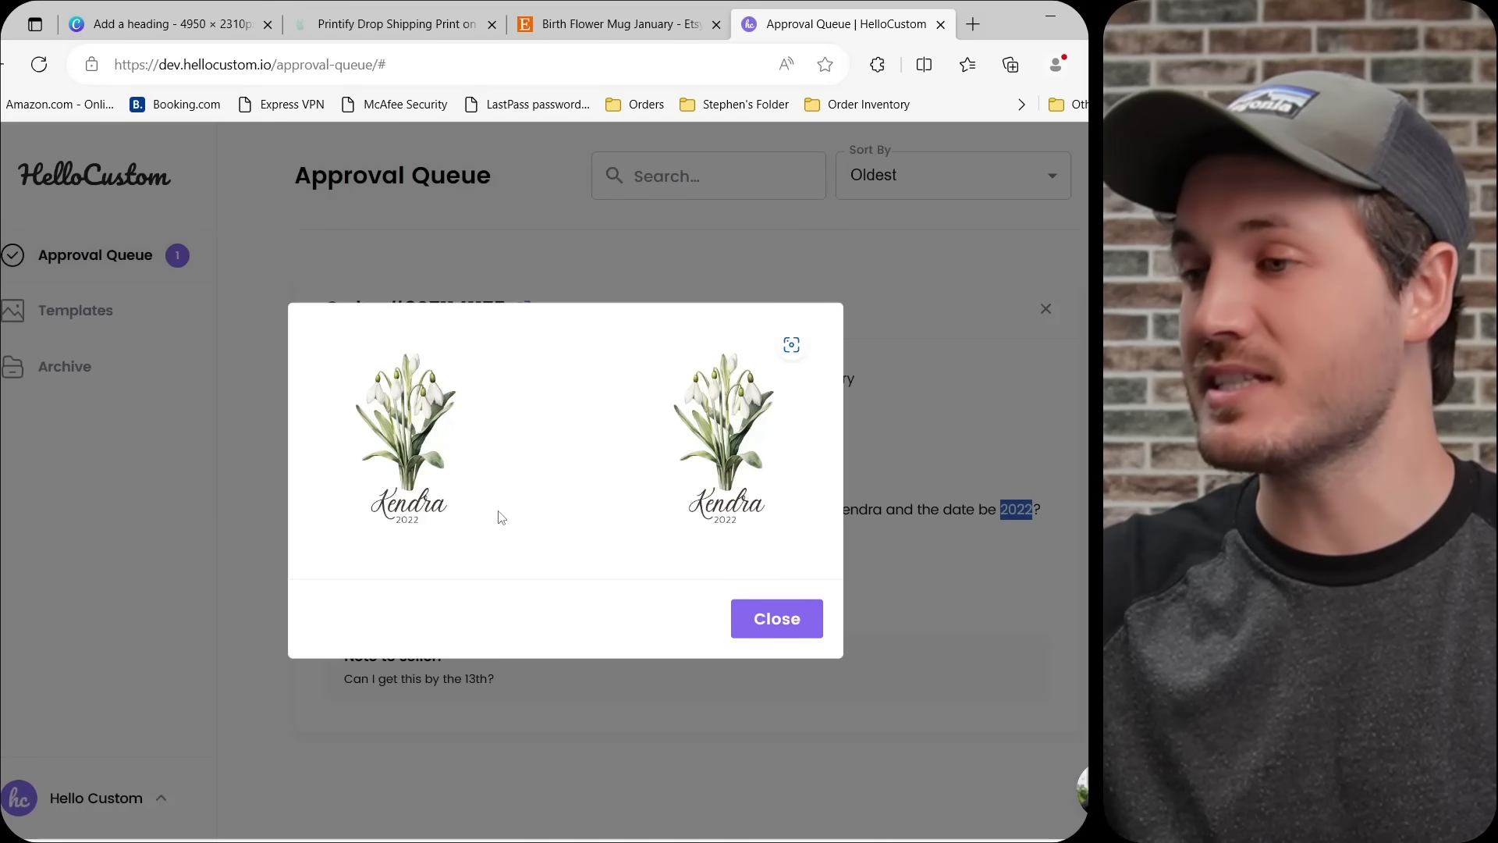
{"action": "left_click", "coordinate": [782, 615]}
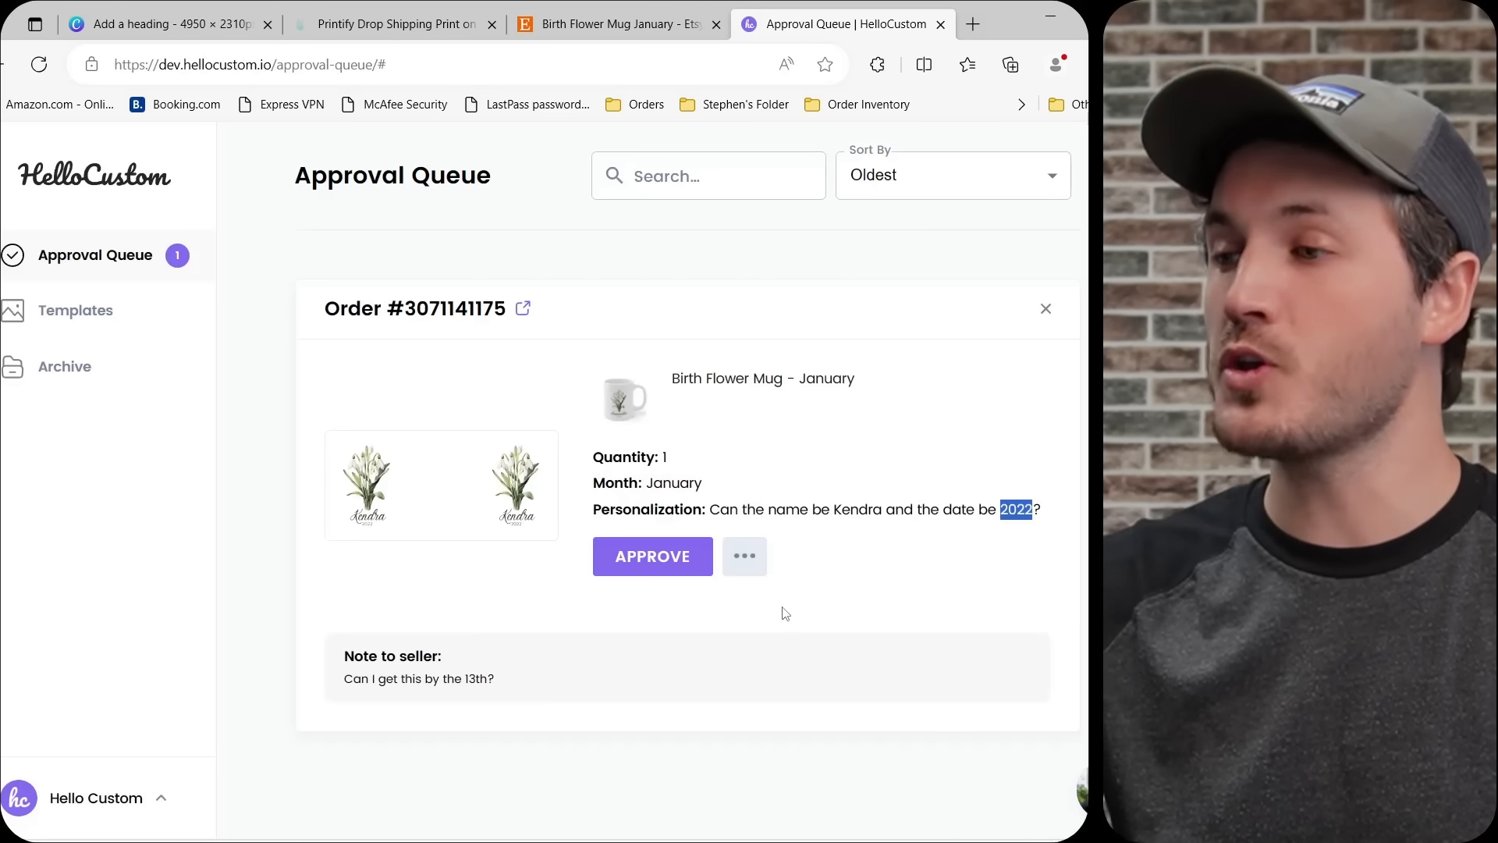